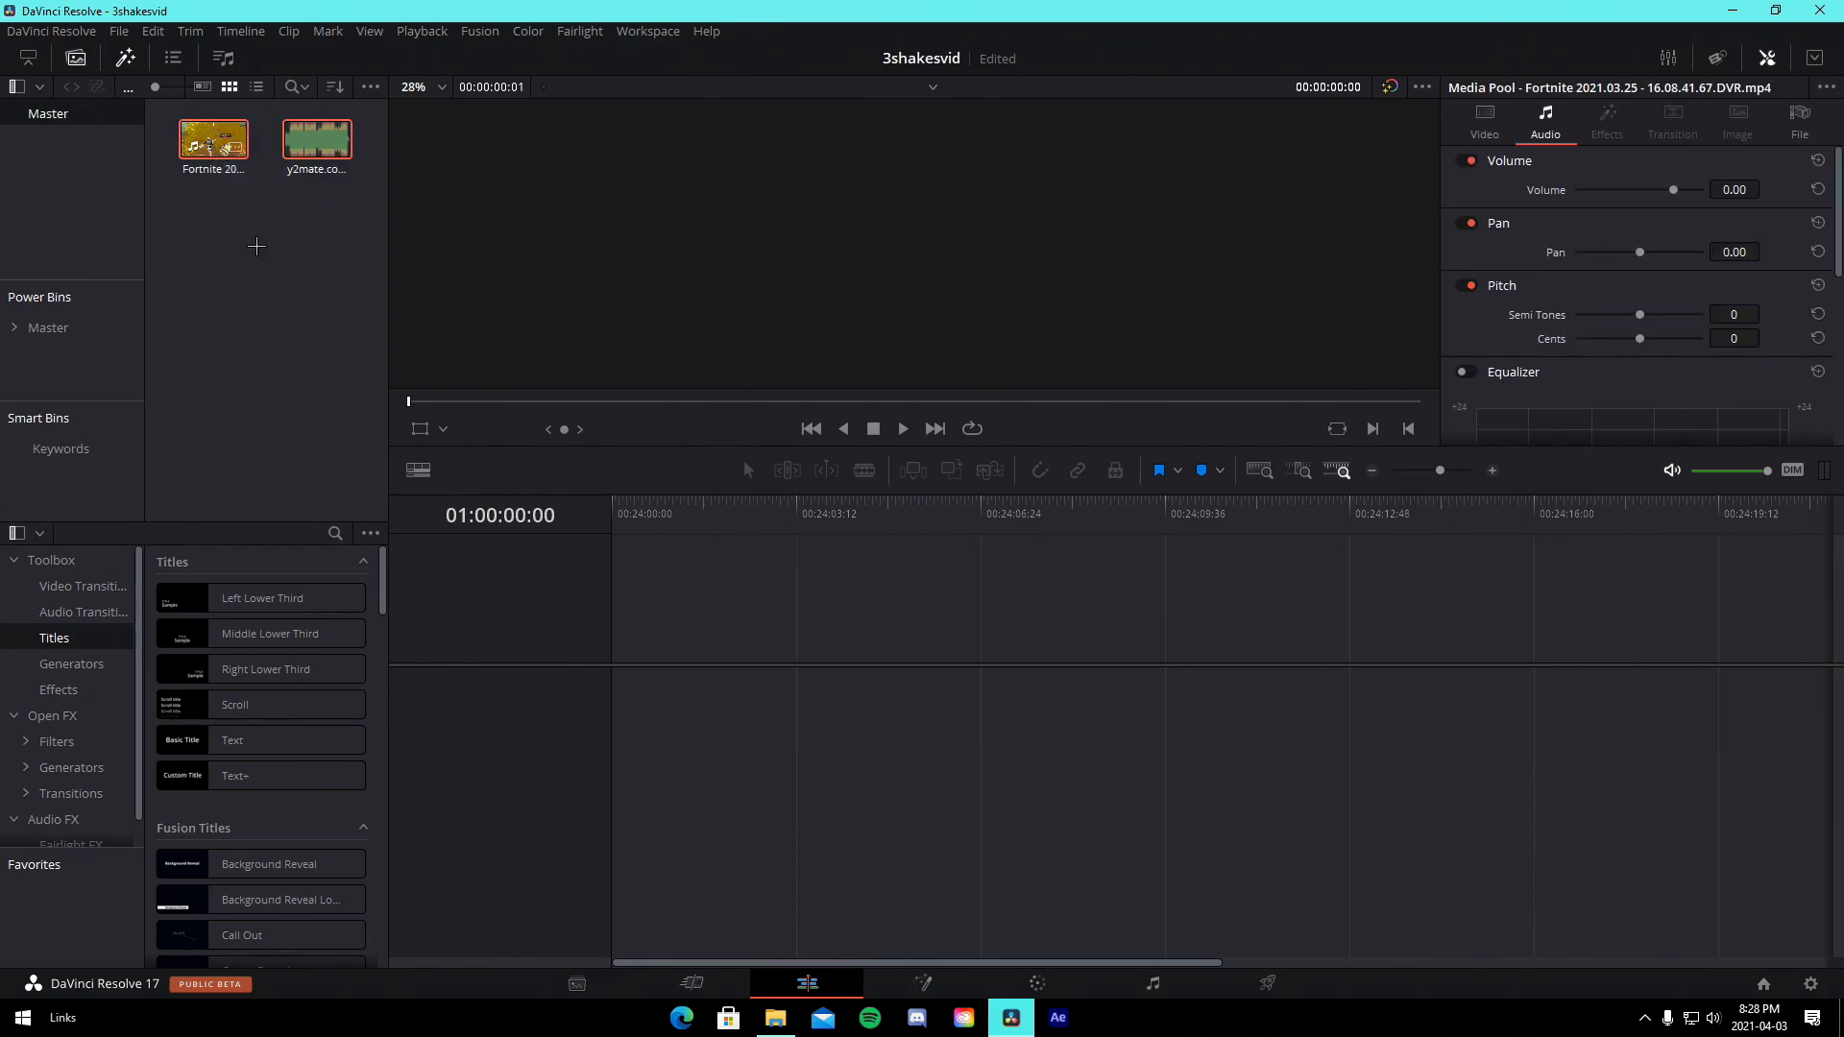
Place the music MP3 at the start of a new timeline, split it at about 00:00:06:20 and delete the remainder.
drag(317, 139, 693, 758)
click(858, 467)
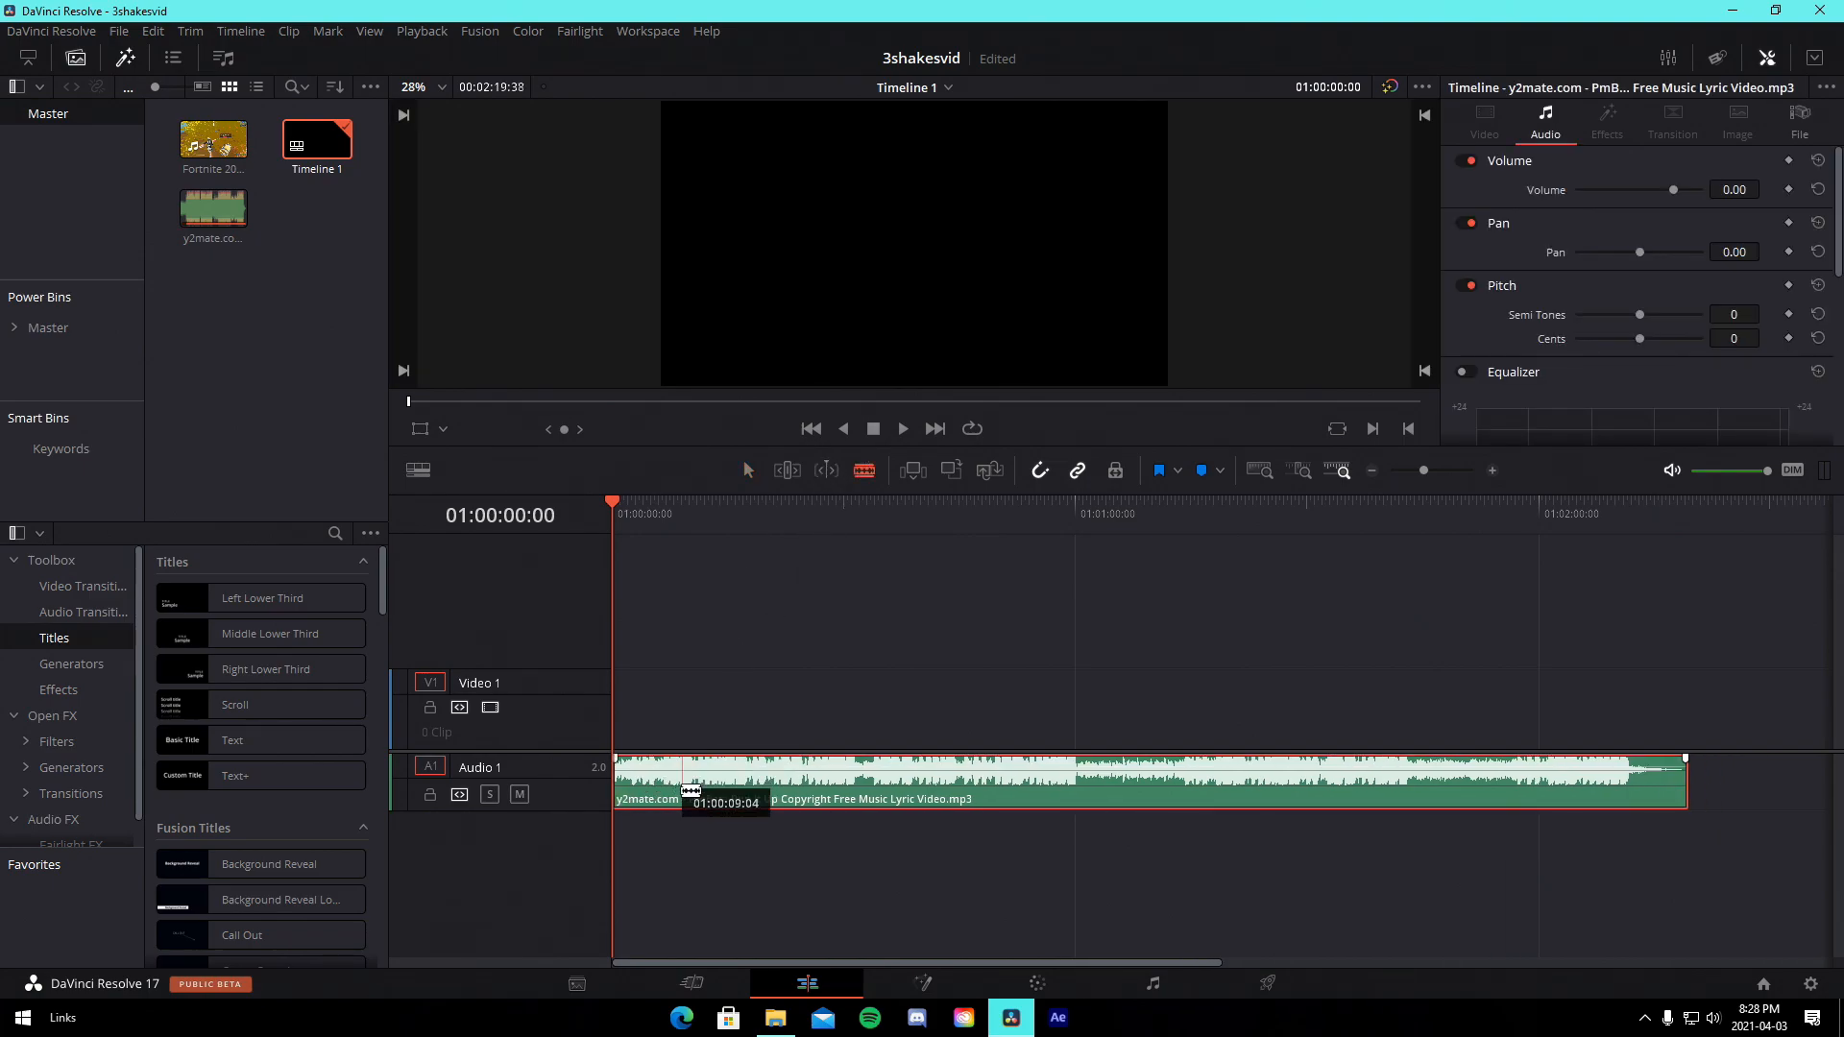
click(661, 790)
click(753, 471)
click(812, 787)
key(Delete)
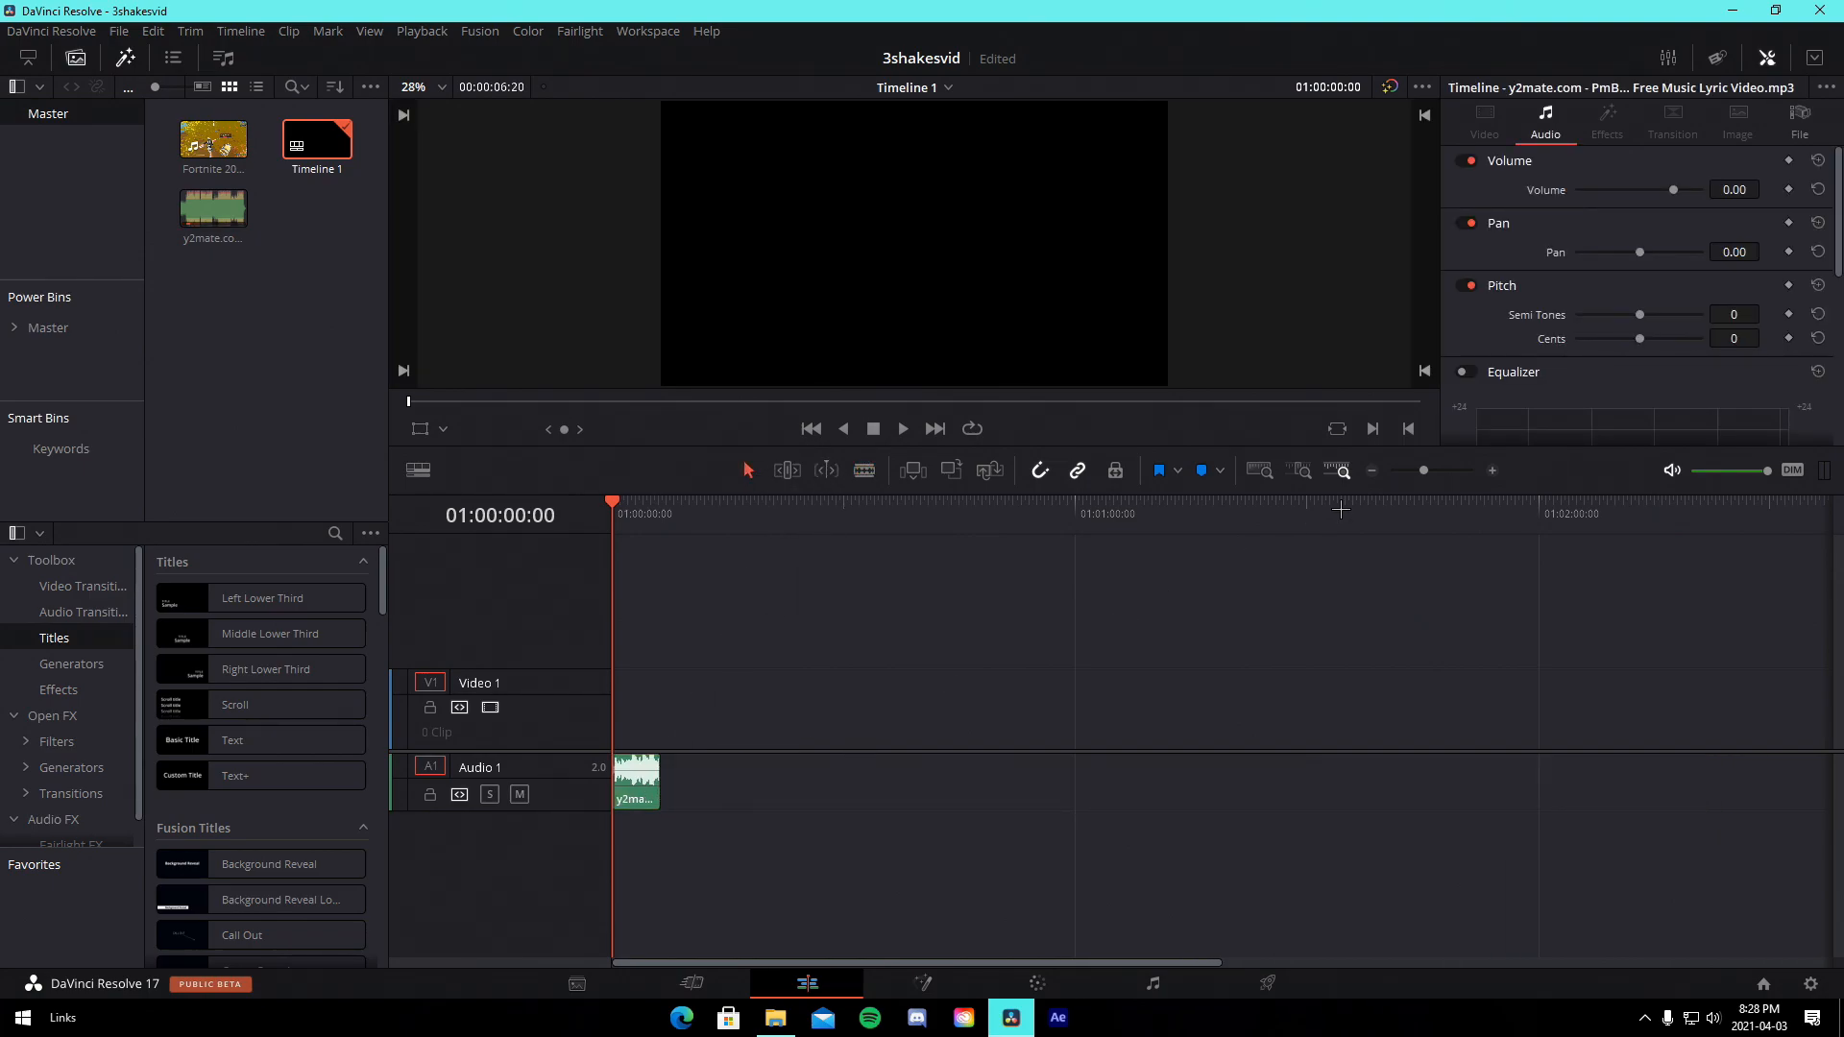
Add a marker to the music clip on the beat at 01:00:02:39.
scroll(1341, 510, up, 5)
click(893, 518)
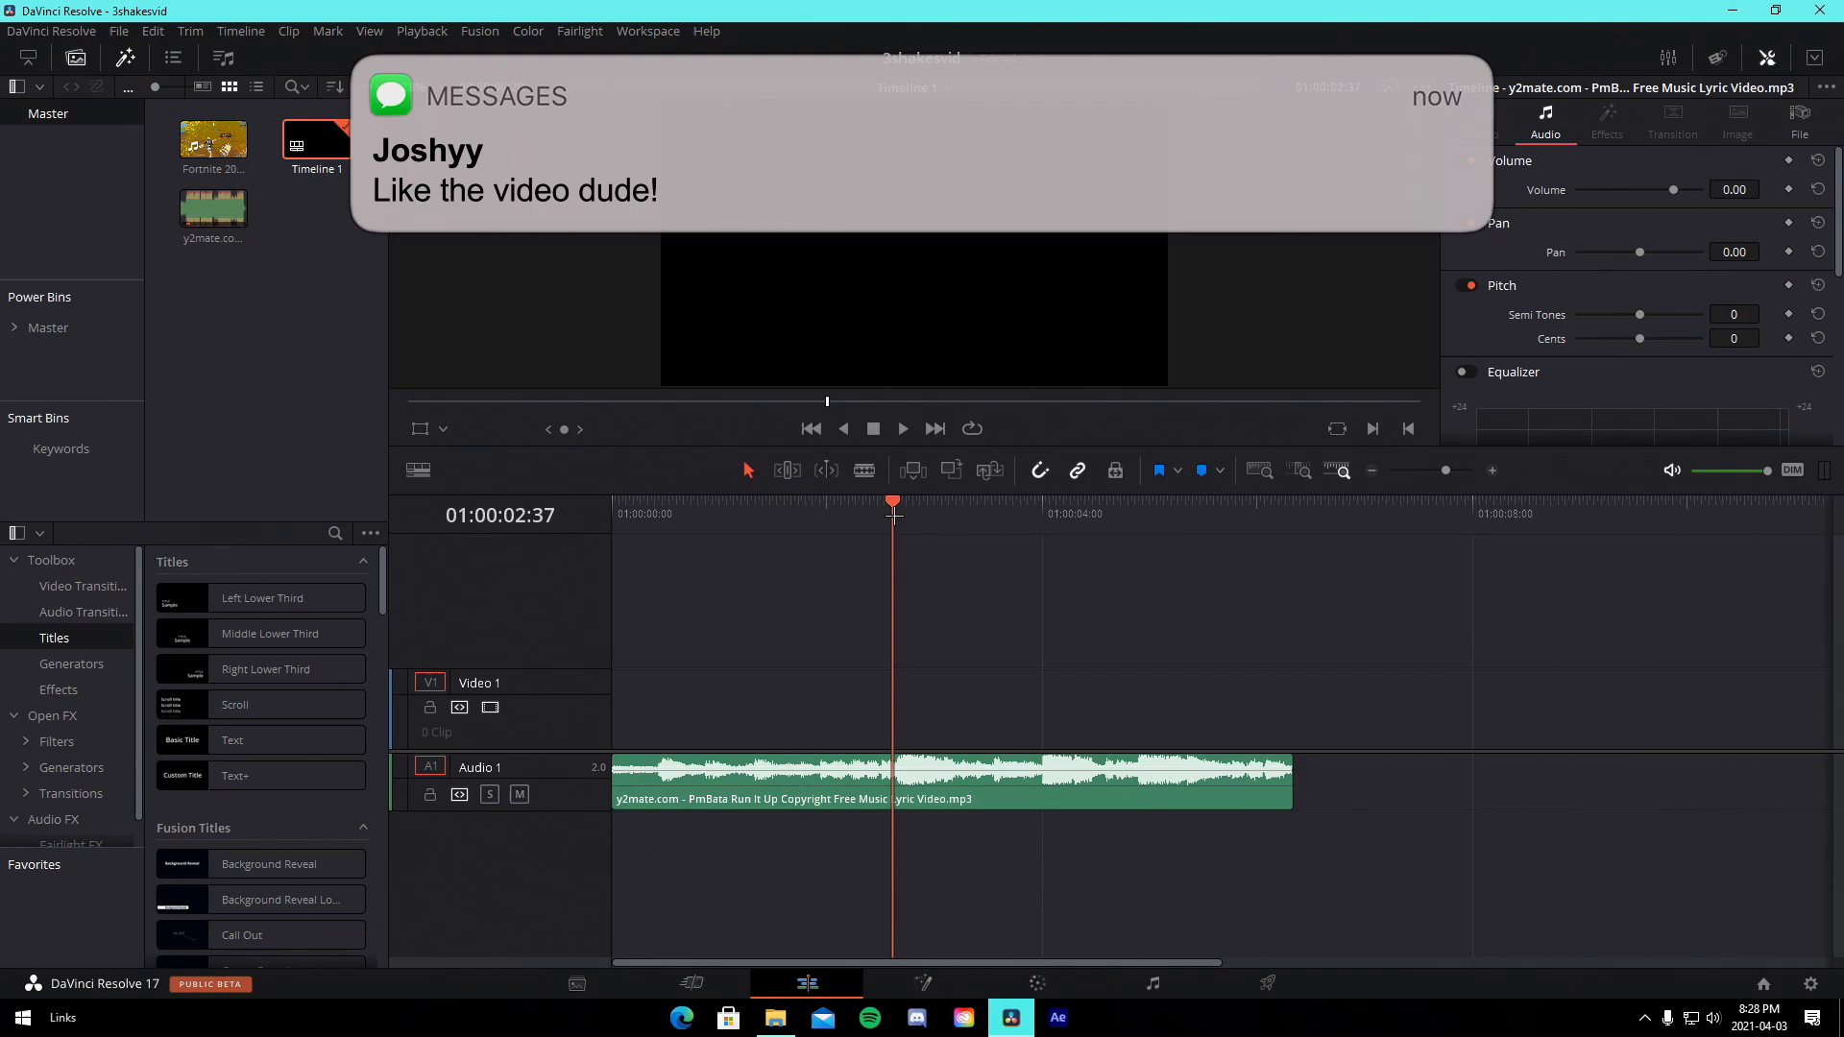
click(940, 799)
drag(1446, 470, 1444, 467)
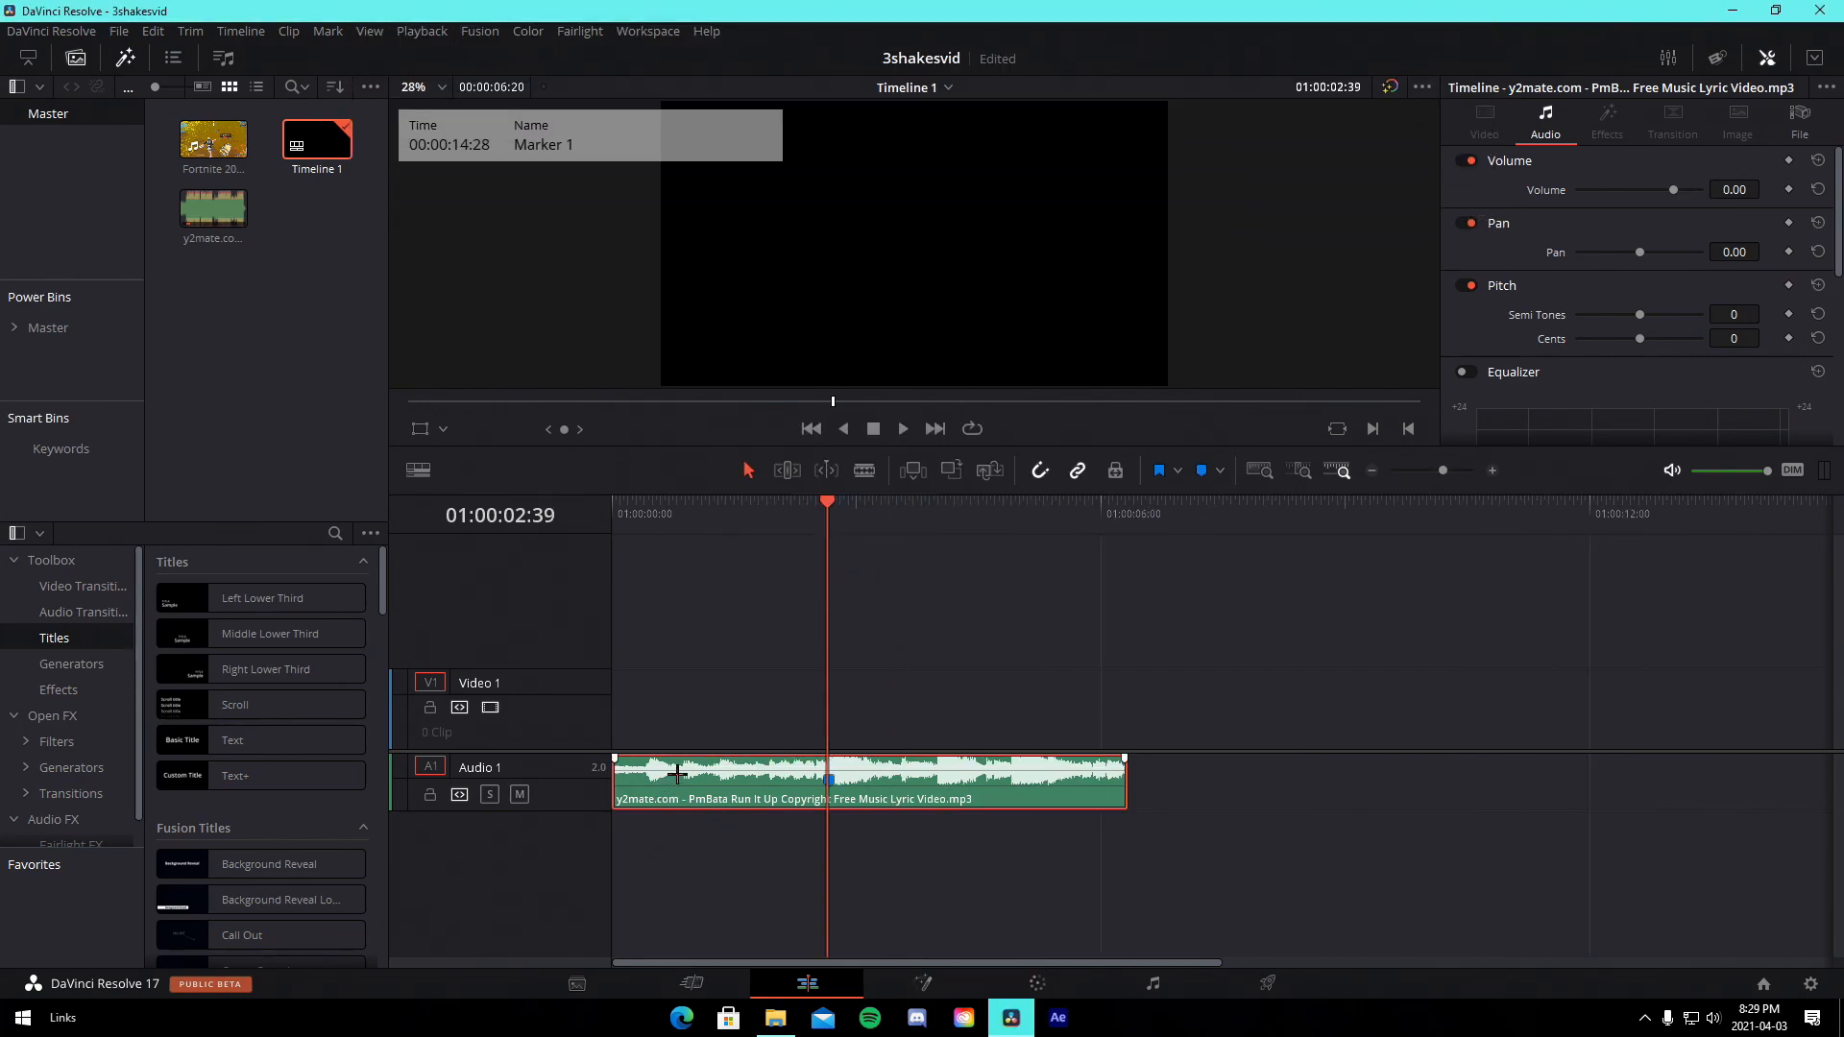
click(1010, 717)
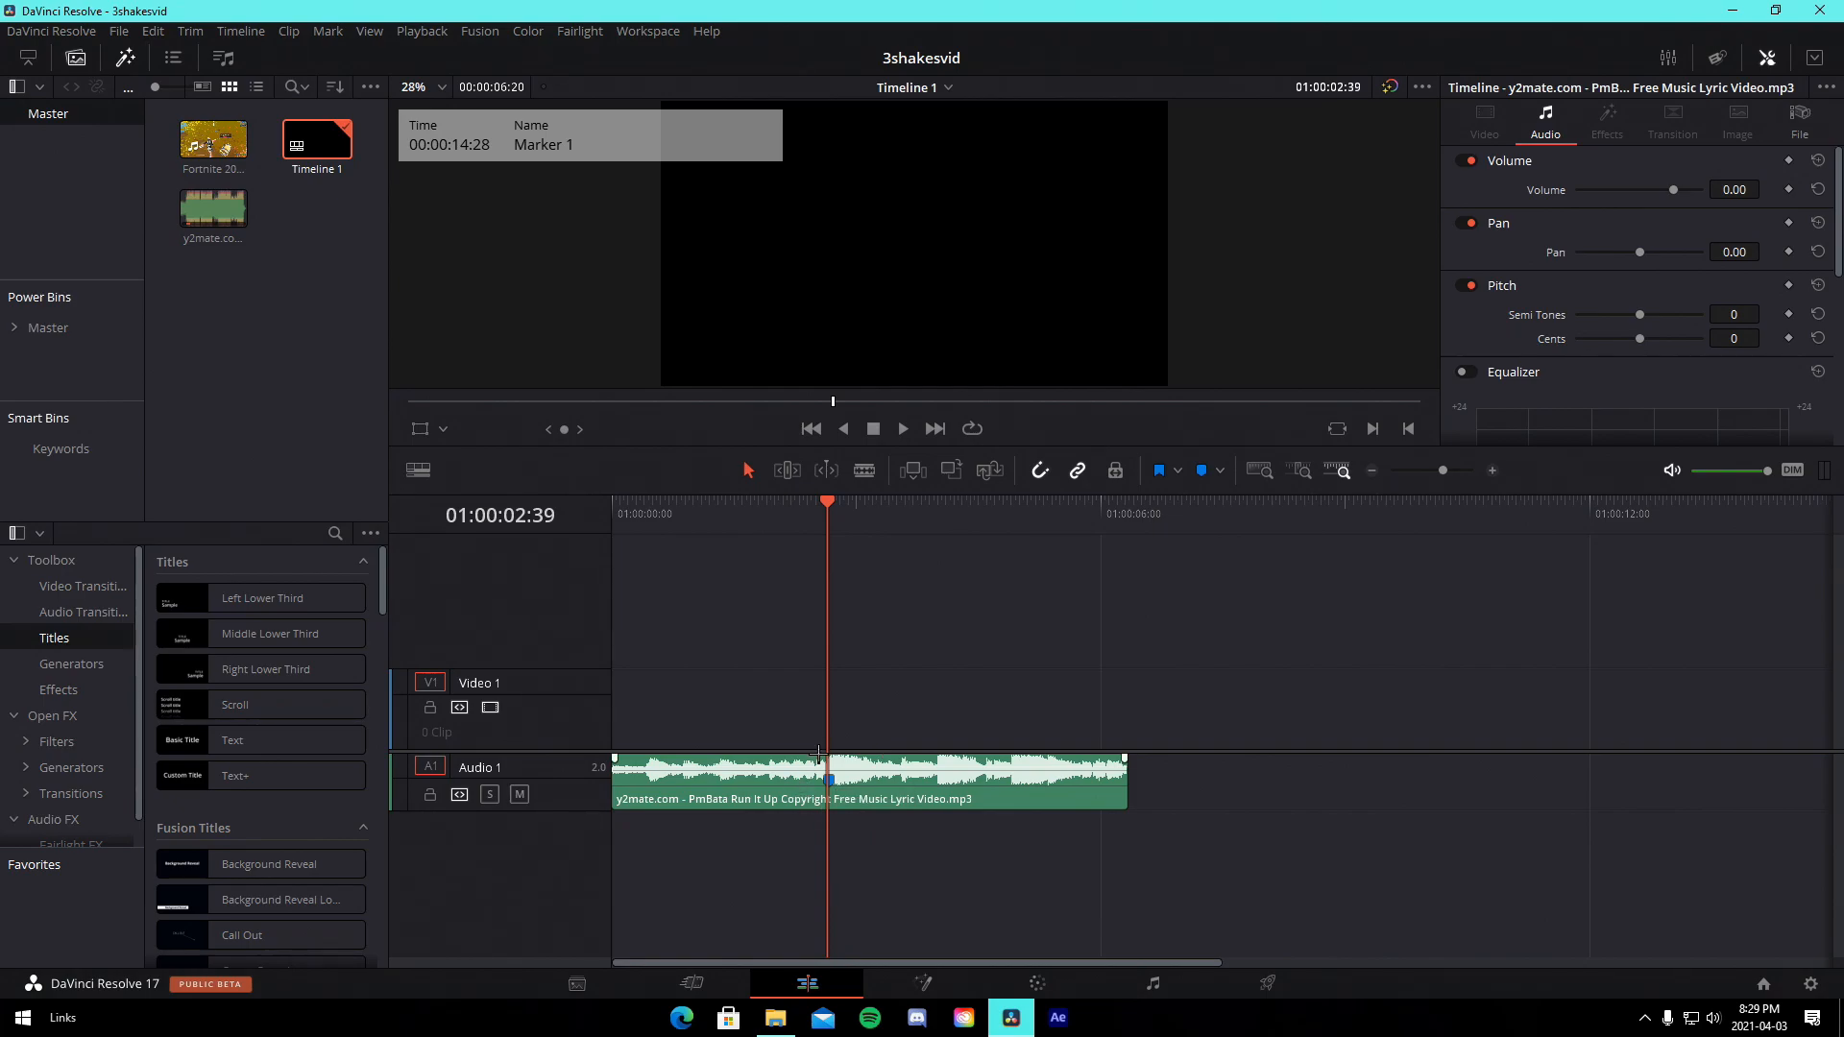
Move the music clip down to Audio 2 and place the Fortnite gameplay clip on Video 1 after the music.
drag(975, 774, 975, 832)
drag(213, 139, 1266, 724)
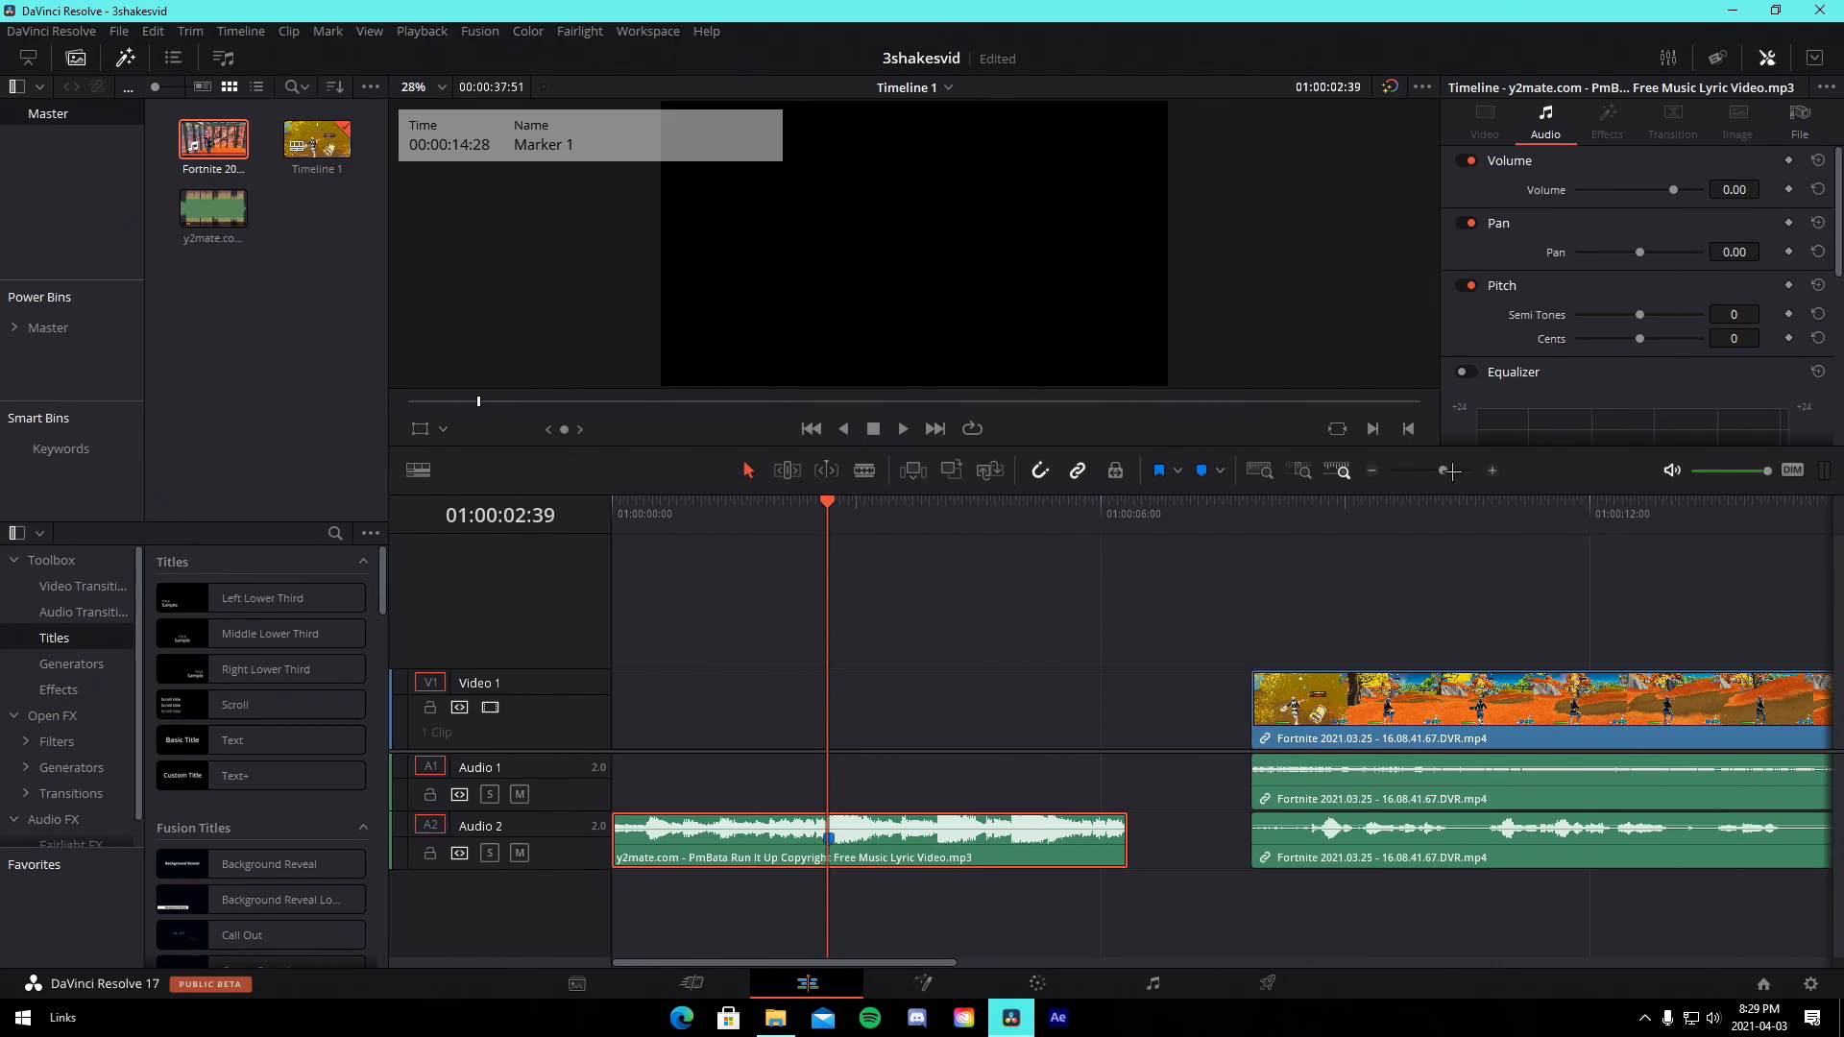
Trim the unwanted start of the gameplay clip and move the clip so the shot lands on the music marker at 01:00:02:39.
drag(1452, 471, 1440, 470)
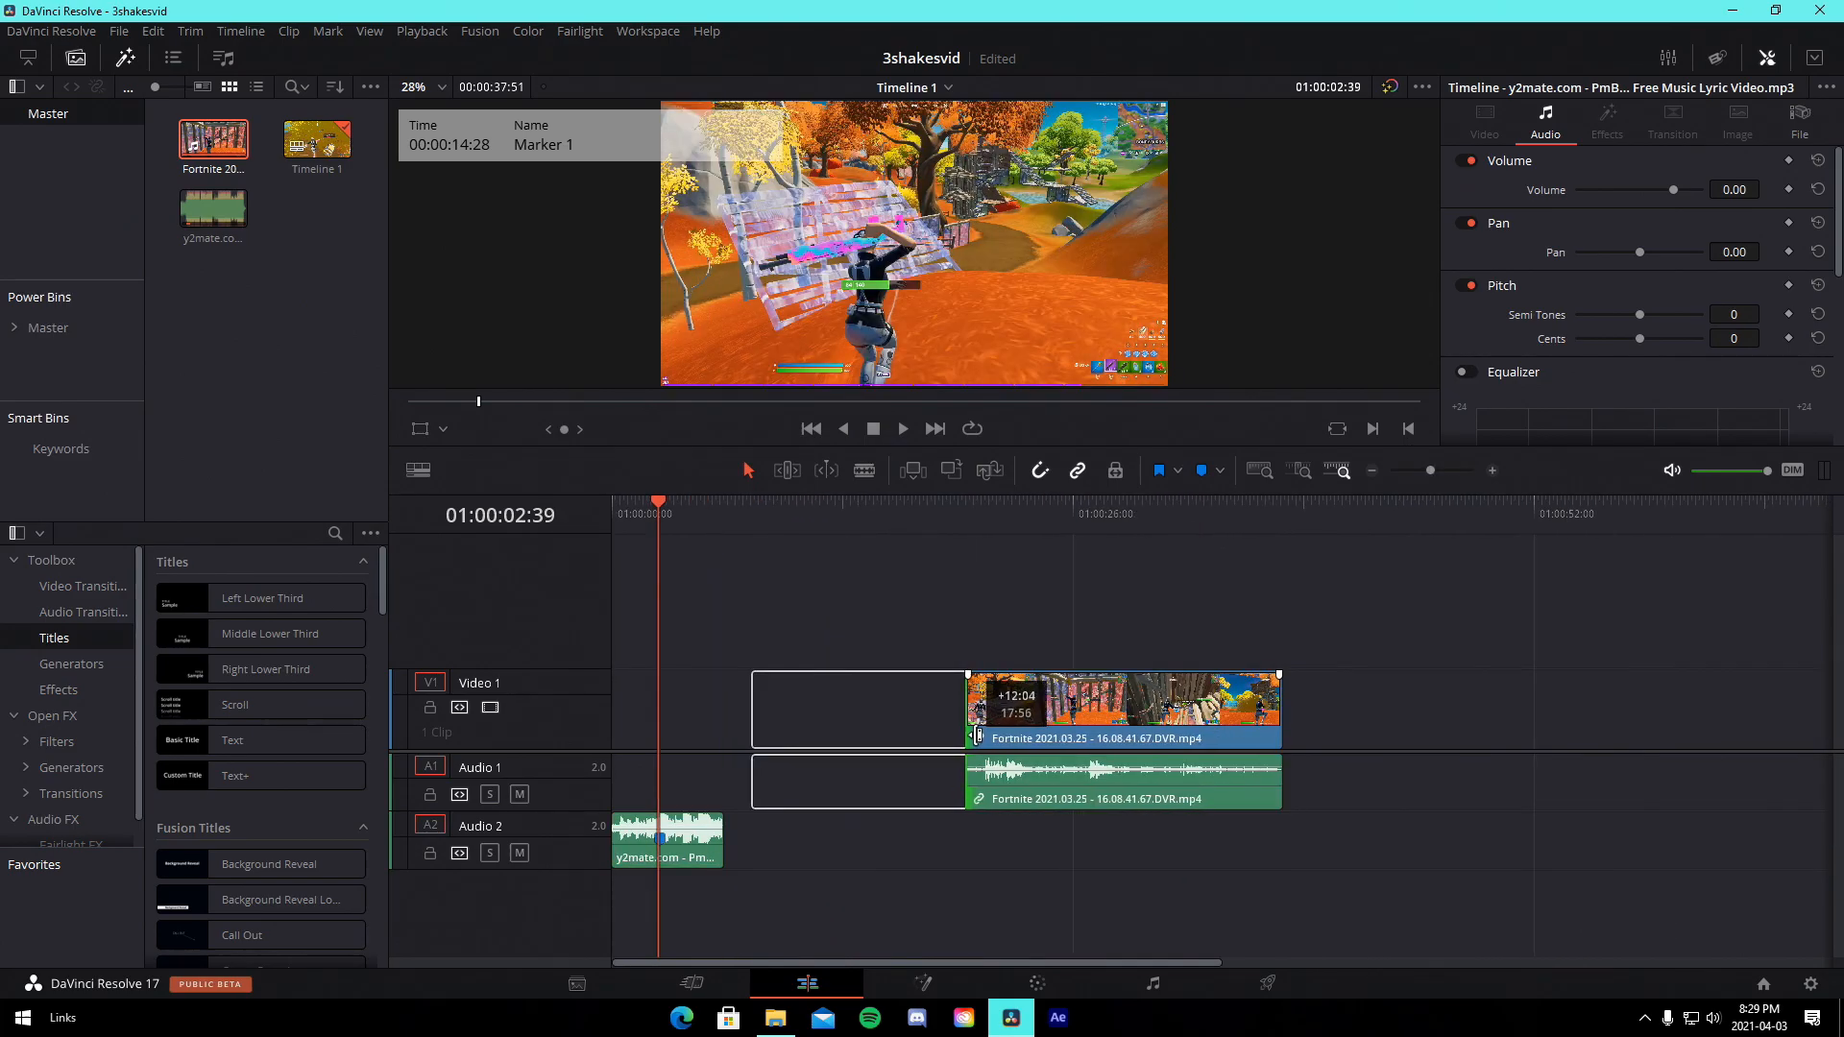
drag(974, 754, 1041, 754)
drag(1153, 766, 813, 762)
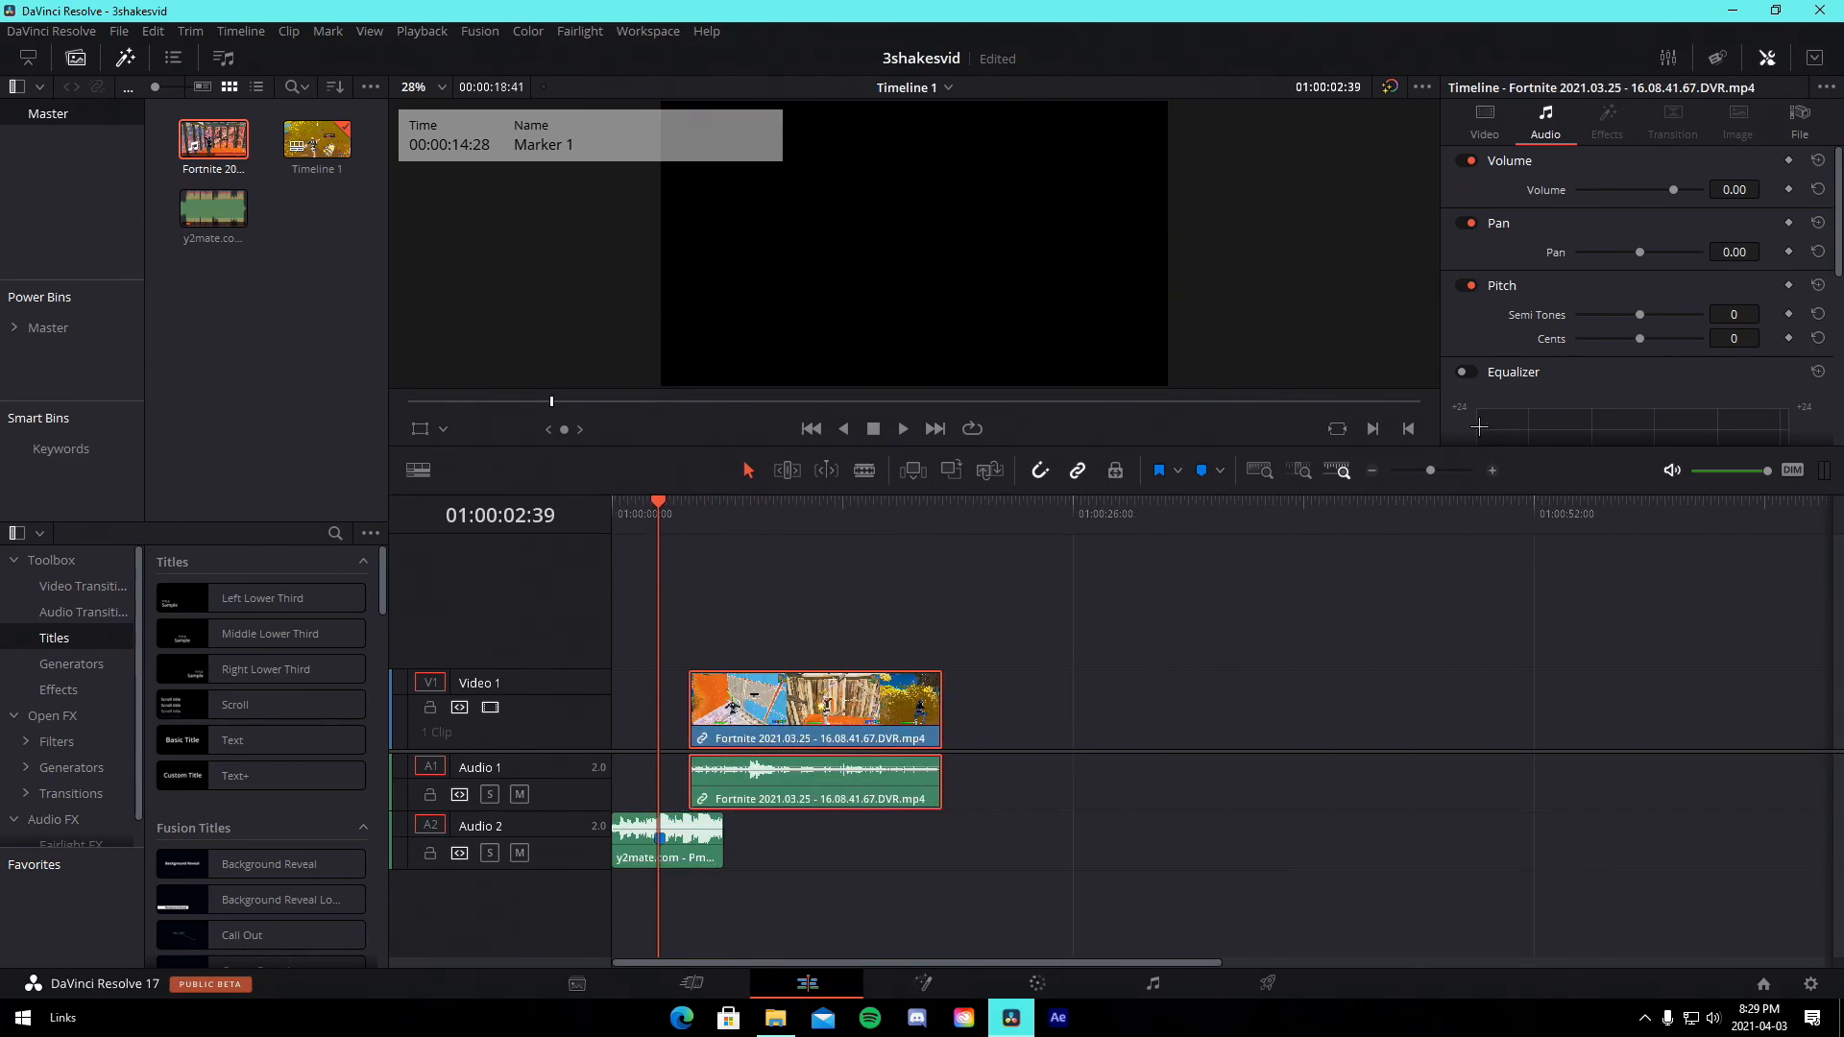
drag(1430, 471, 1437, 471)
drag(794, 720, 856, 718)
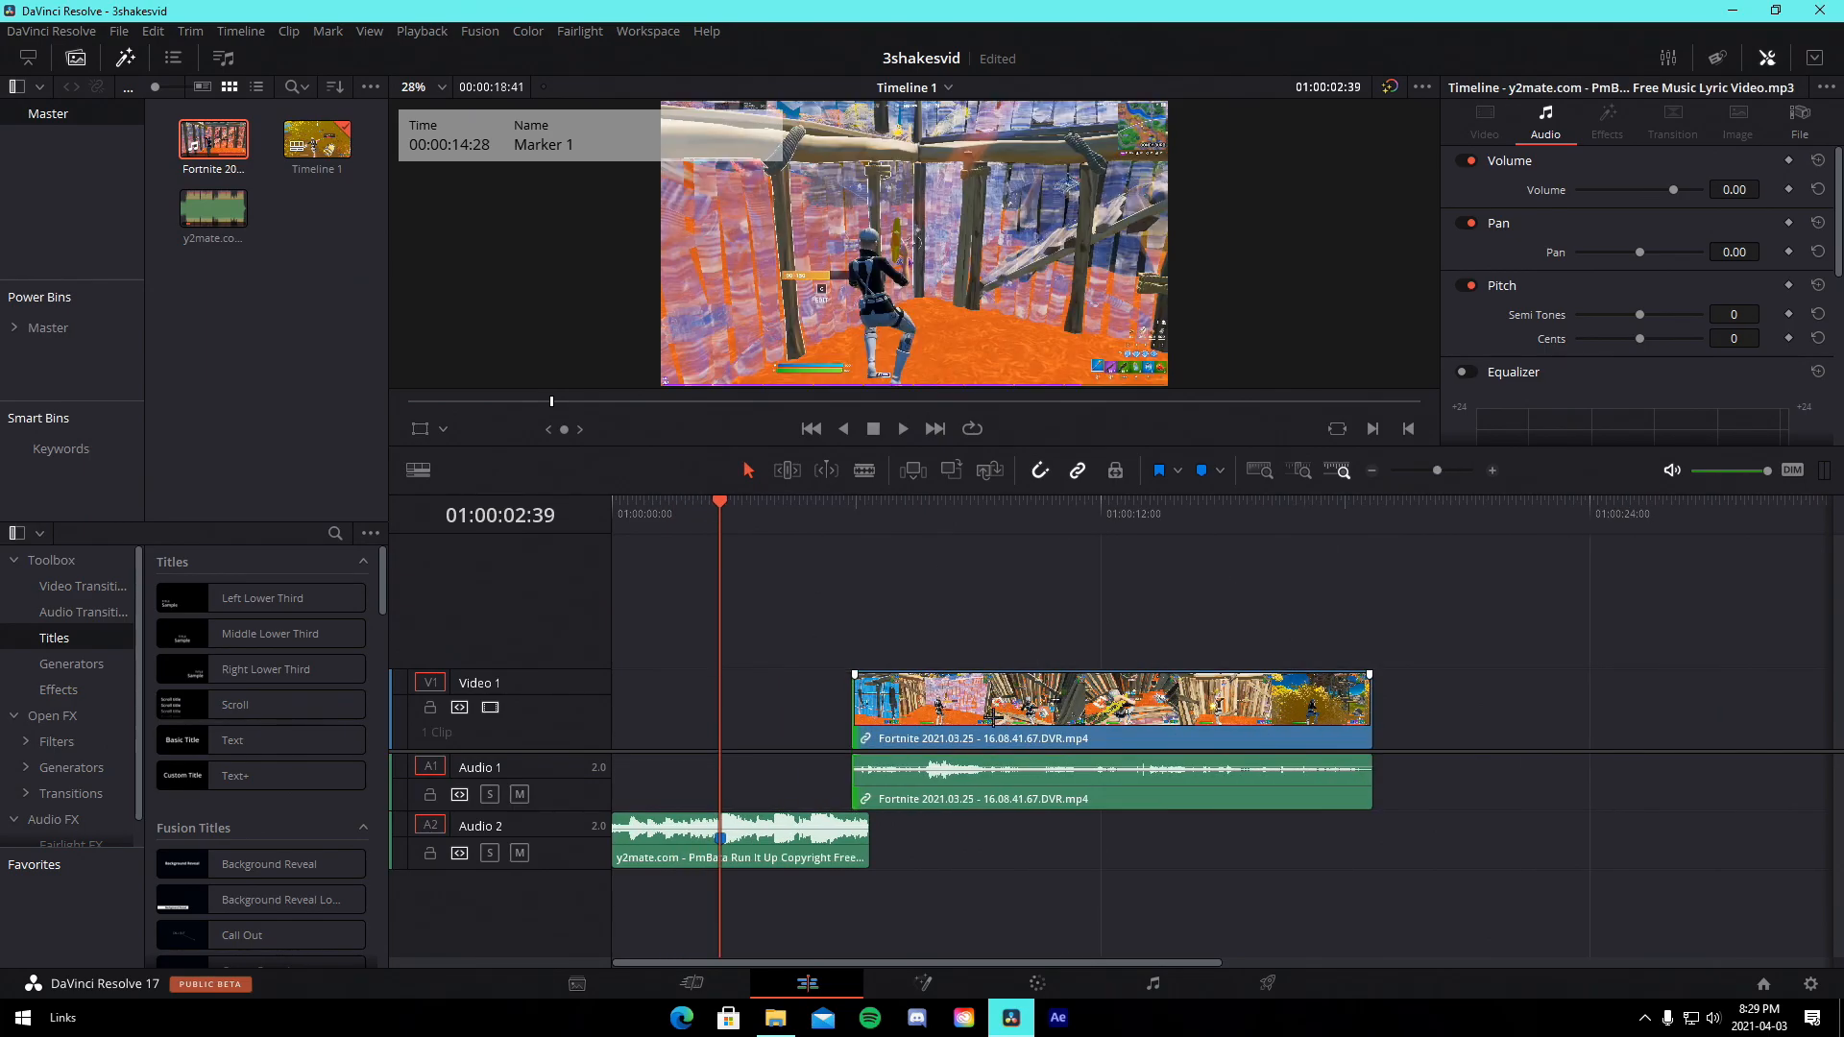
drag(989, 719, 798, 730)
Trim the ends of the gameplay and music clips to match, and extend the gameplay clip's start to the timeline's beginning.
click(1437, 471)
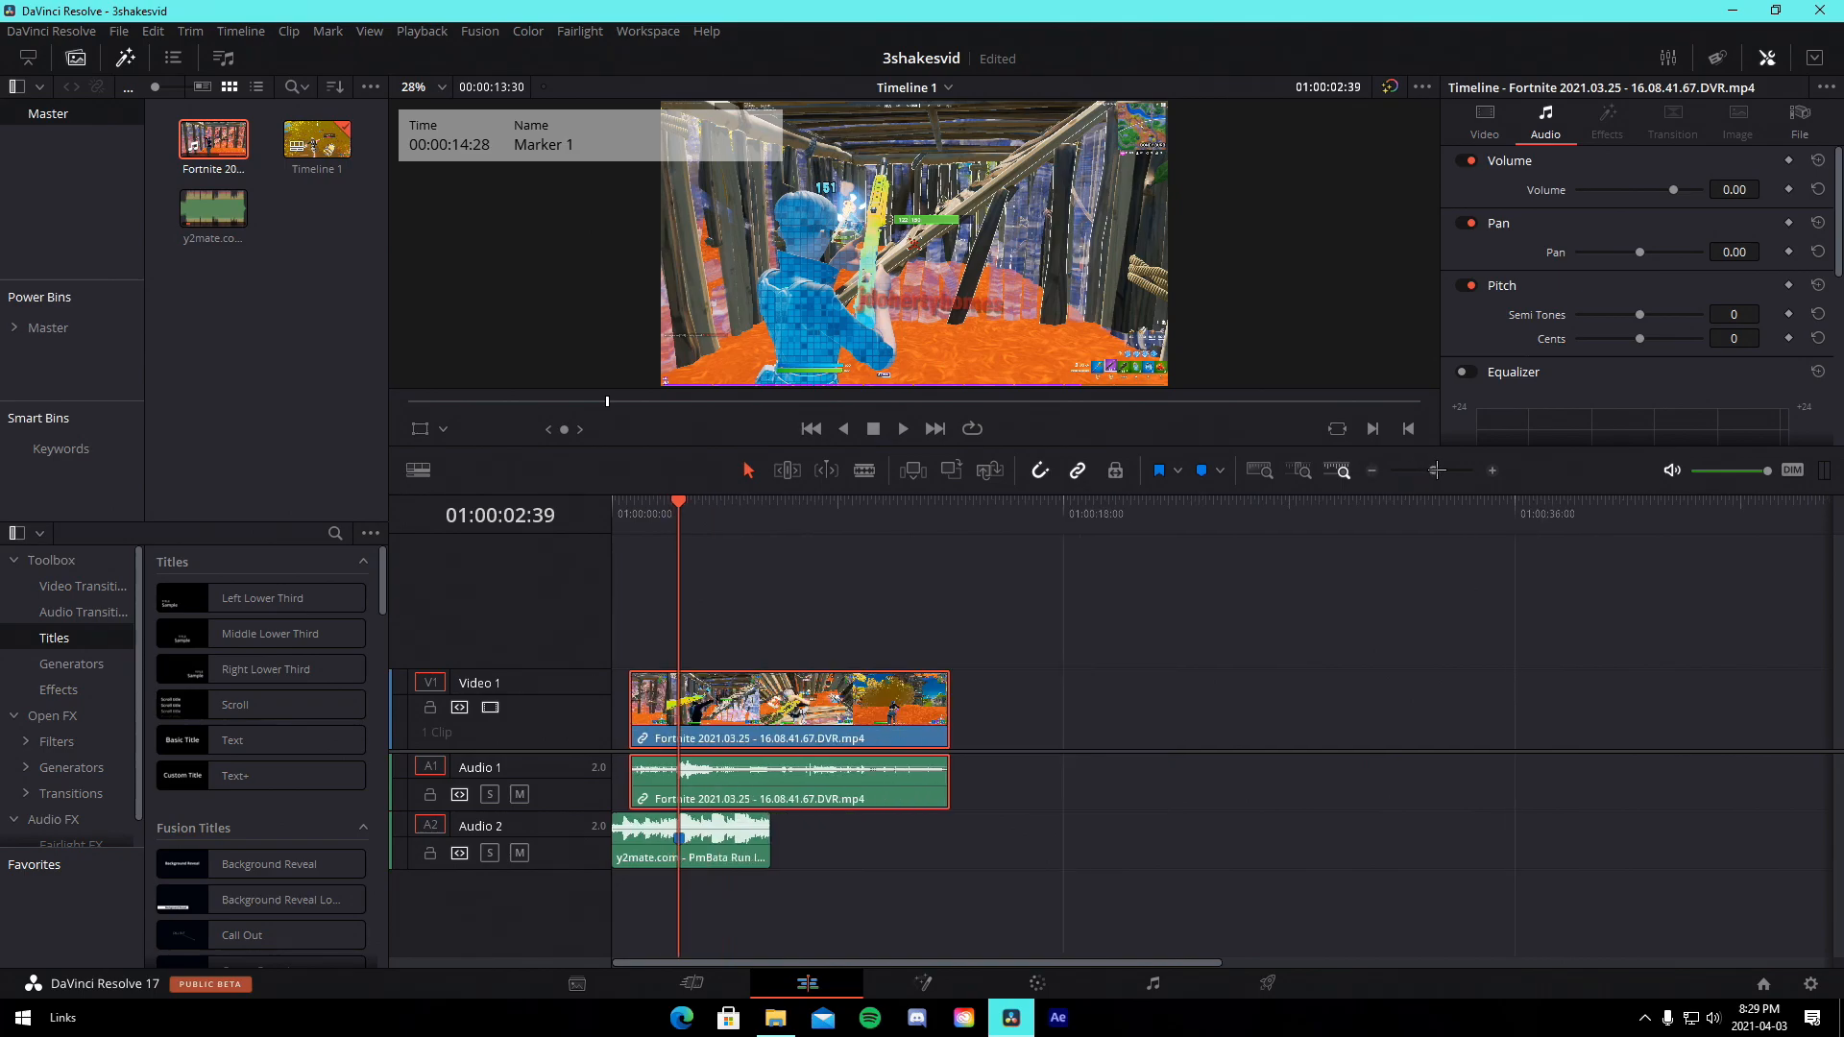
drag(1437, 470, 1438, 470)
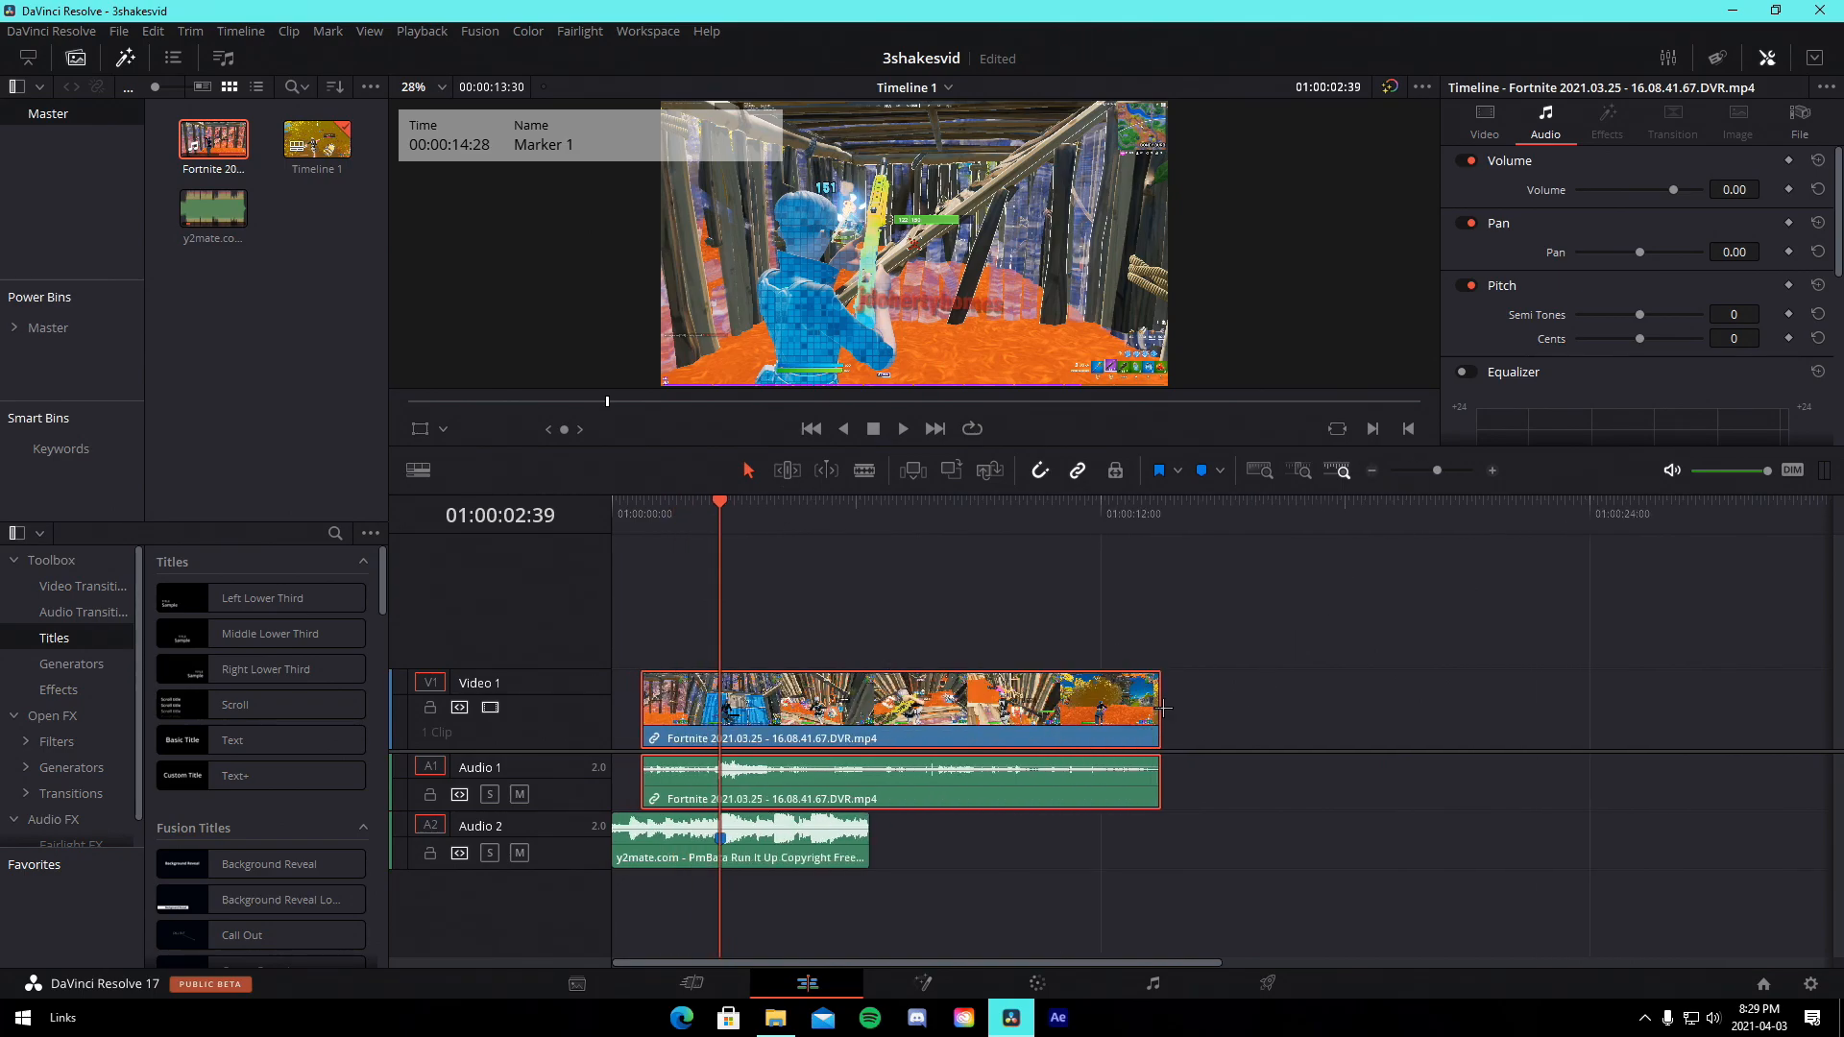
drag(1162, 708, 812, 711)
drag(868, 834, 814, 822)
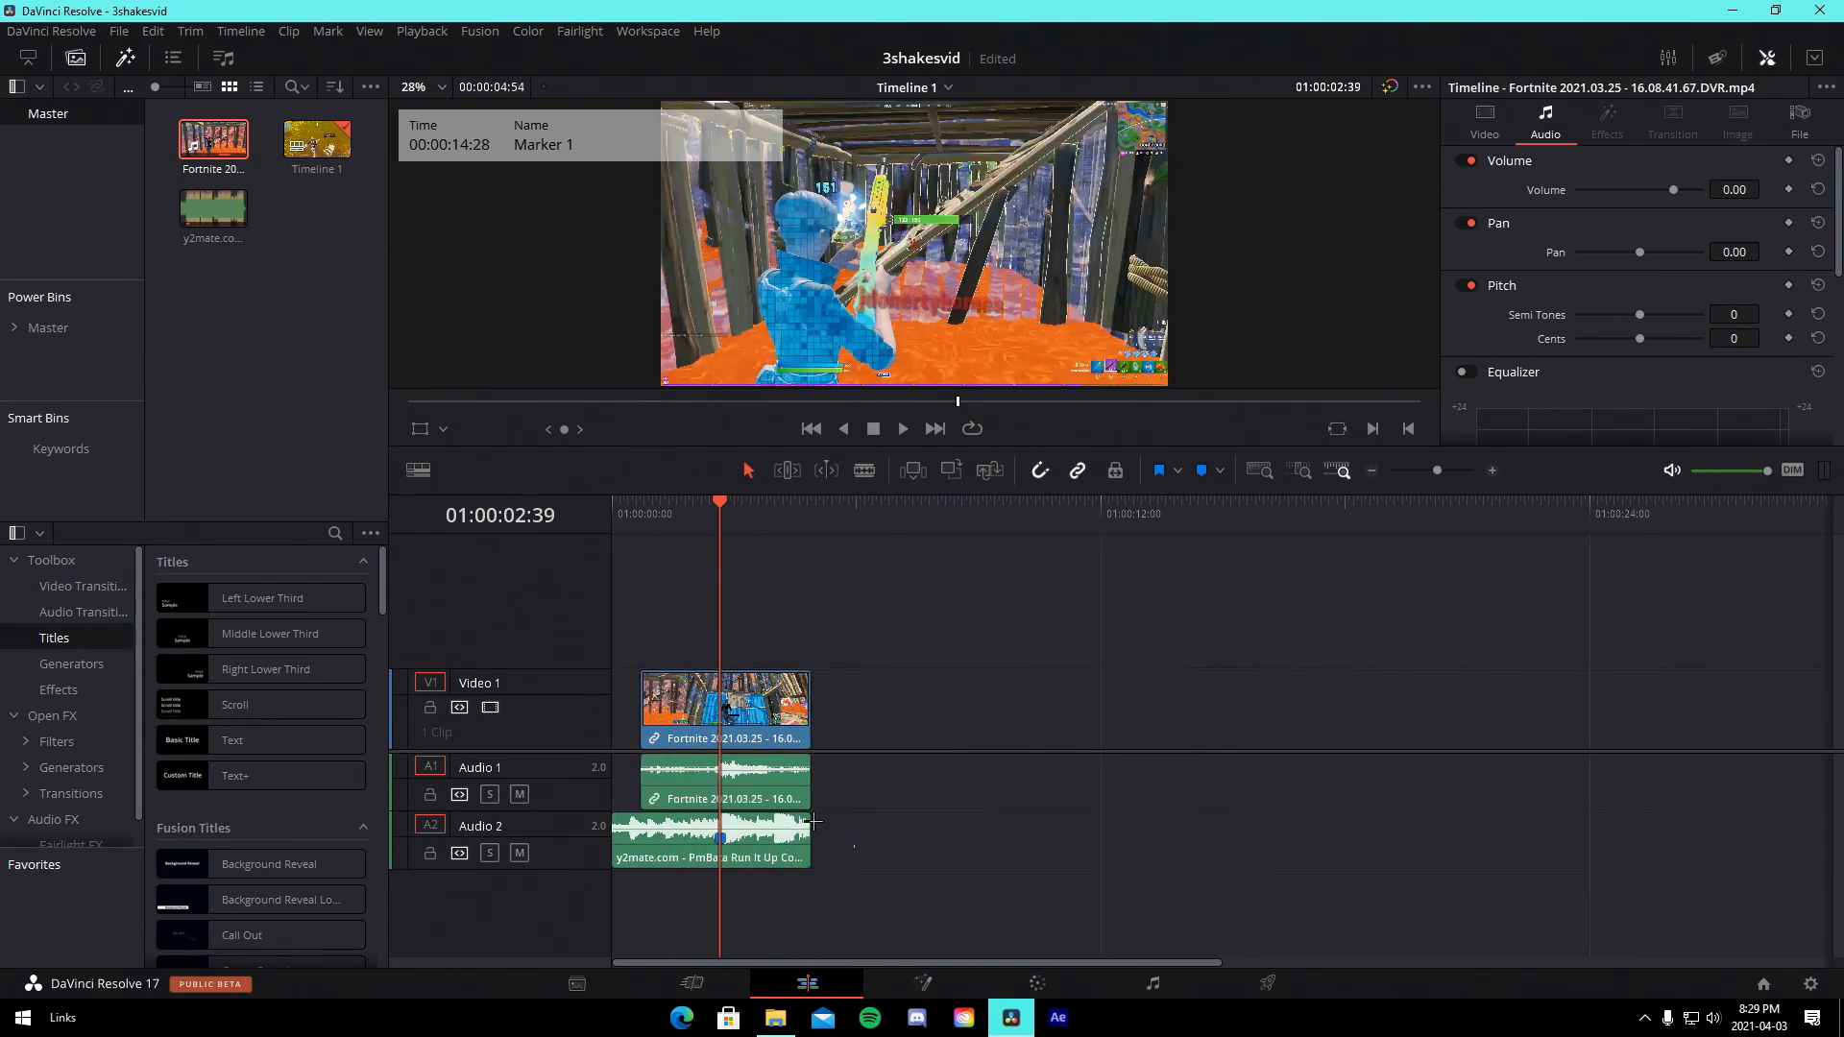
drag(655, 731, 614, 715)
key(ctrl+z)
Unlink the gameplay clip's video from its audio.
drag(1437, 471, 1448, 467)
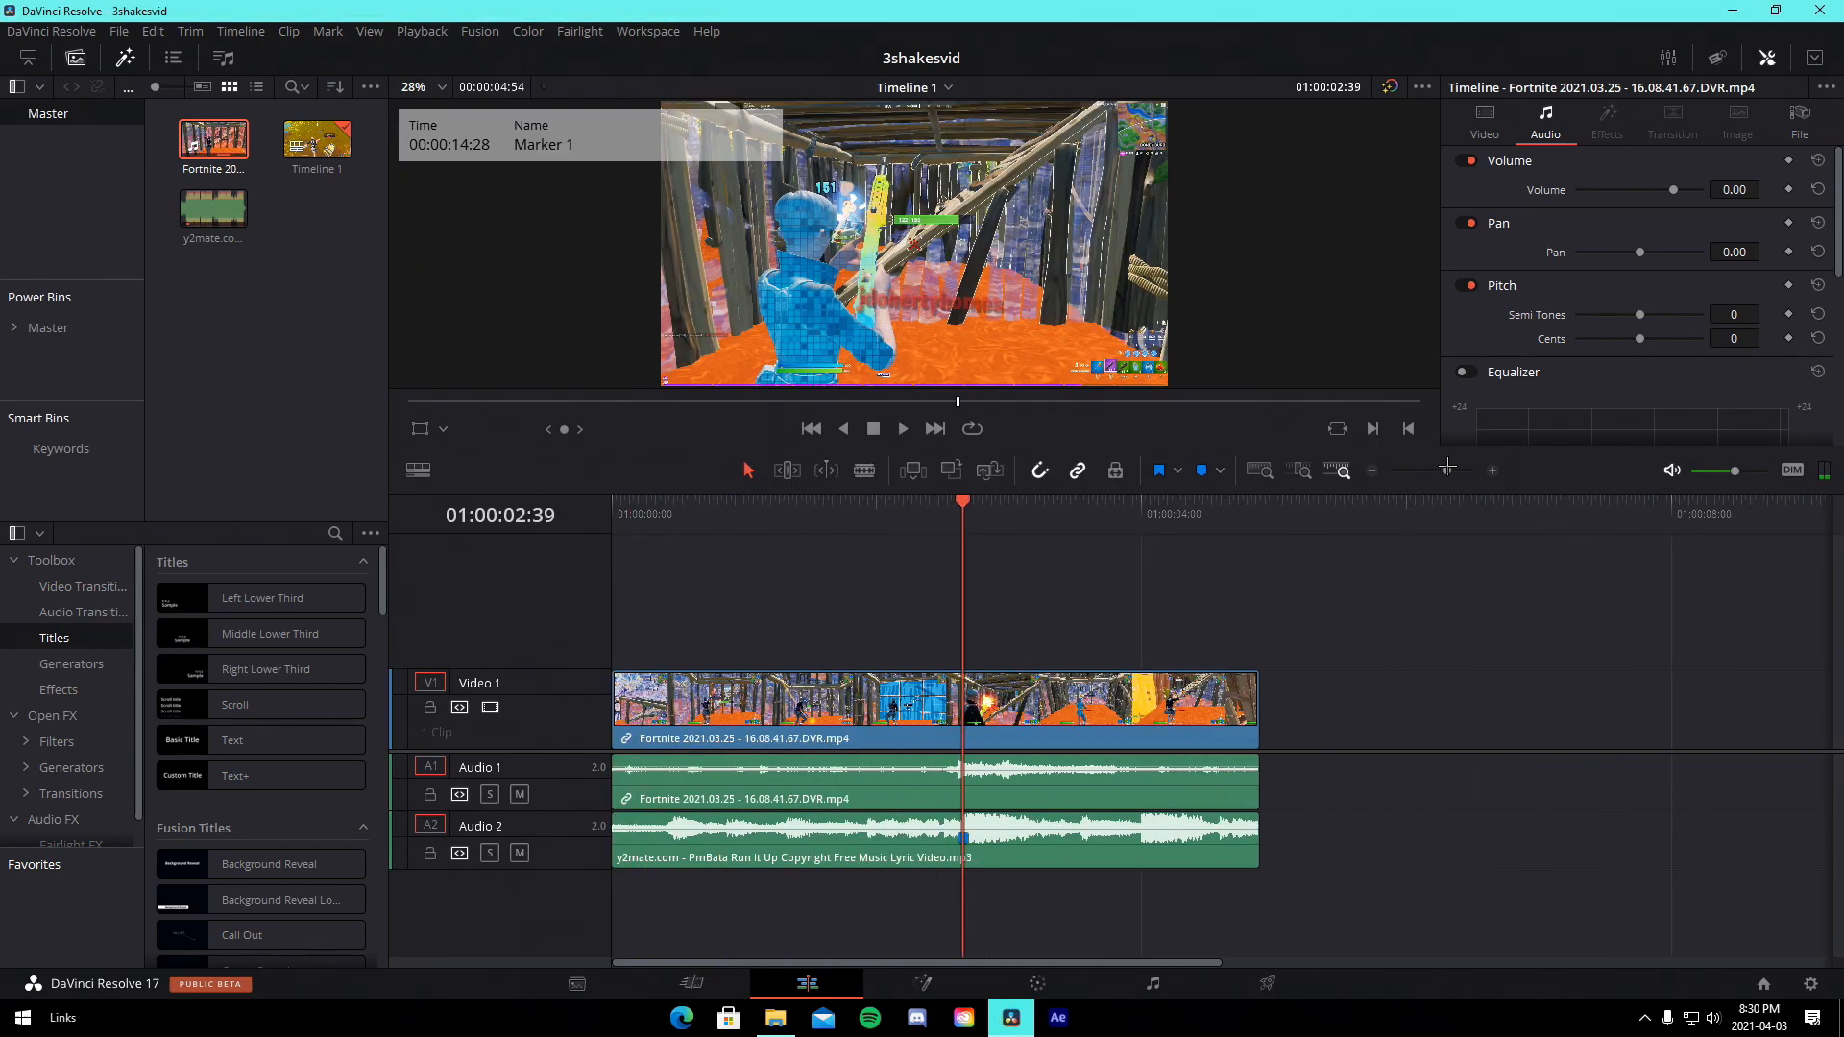
right_click(1035, 708)
click(1052, 693)
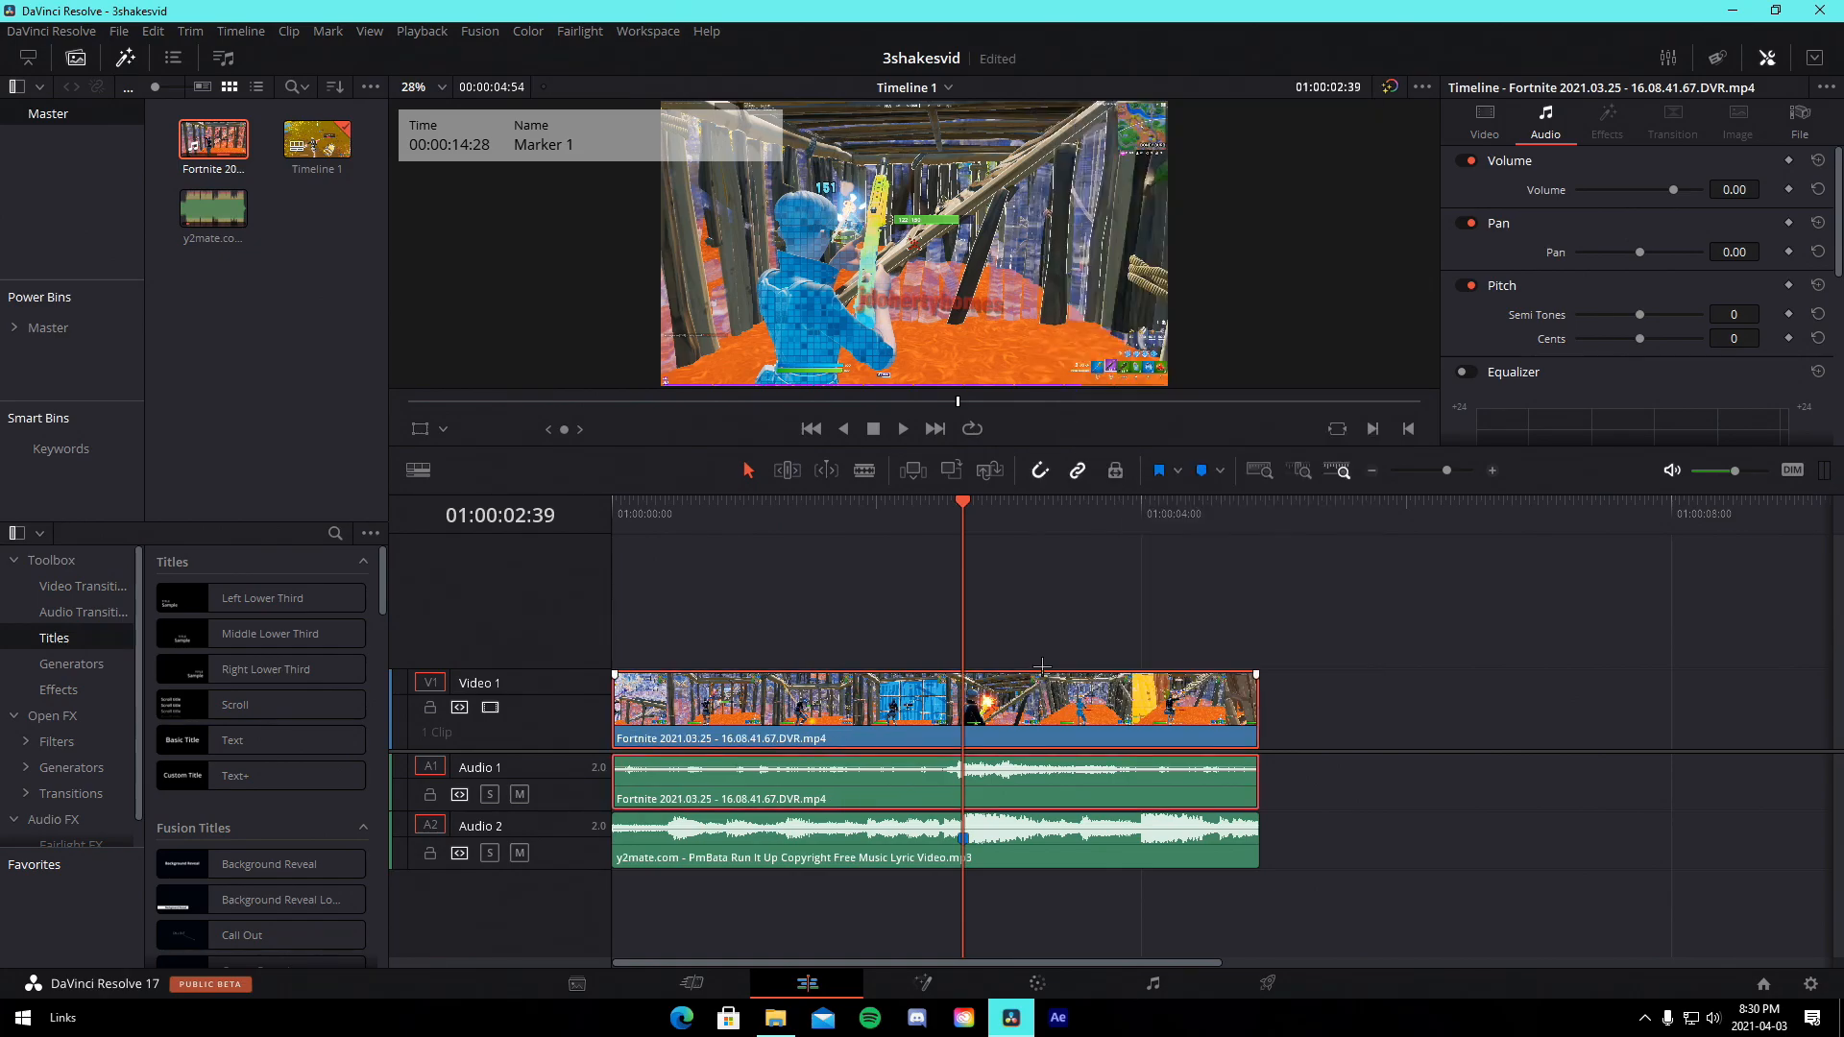
Add speed points to the gameplay video at 01:00:02:39, 01:00:02:16 and 01:00:02:29.
click(947, 737)
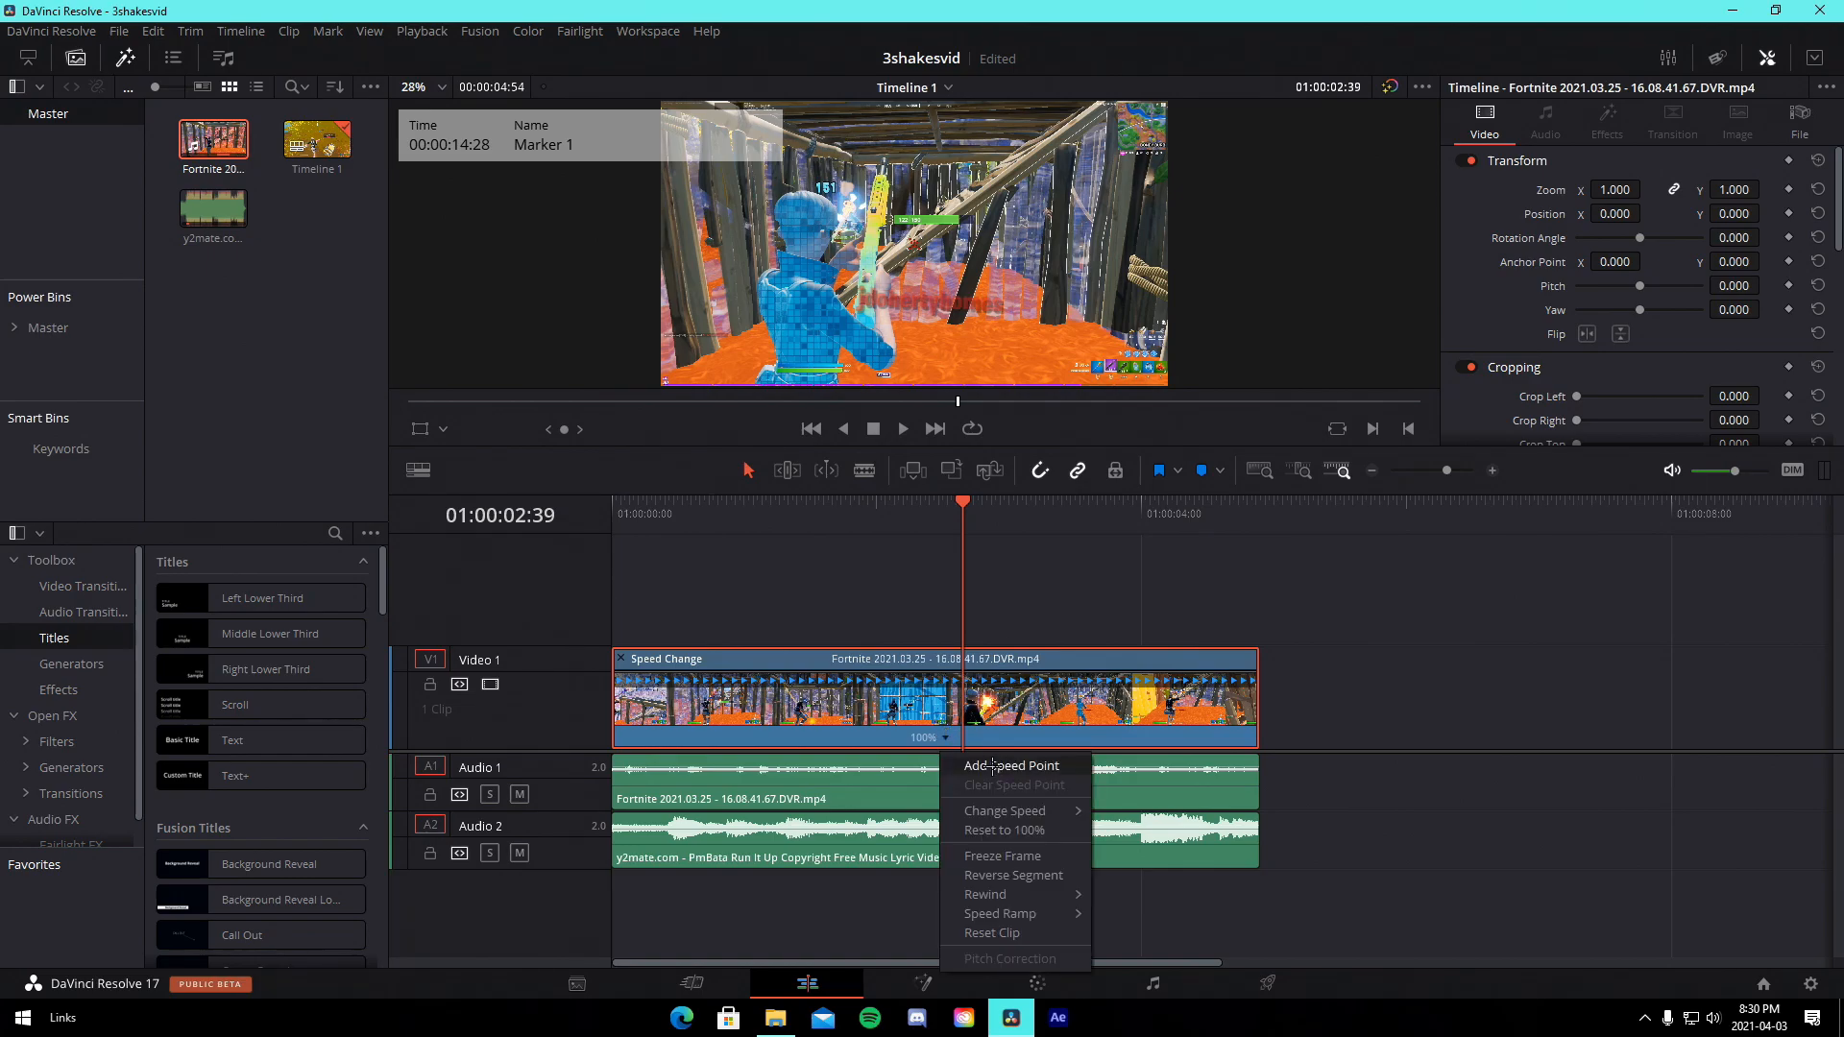
click(992, 766)
drag(962, 509, 912, 526)
click(797, 737)
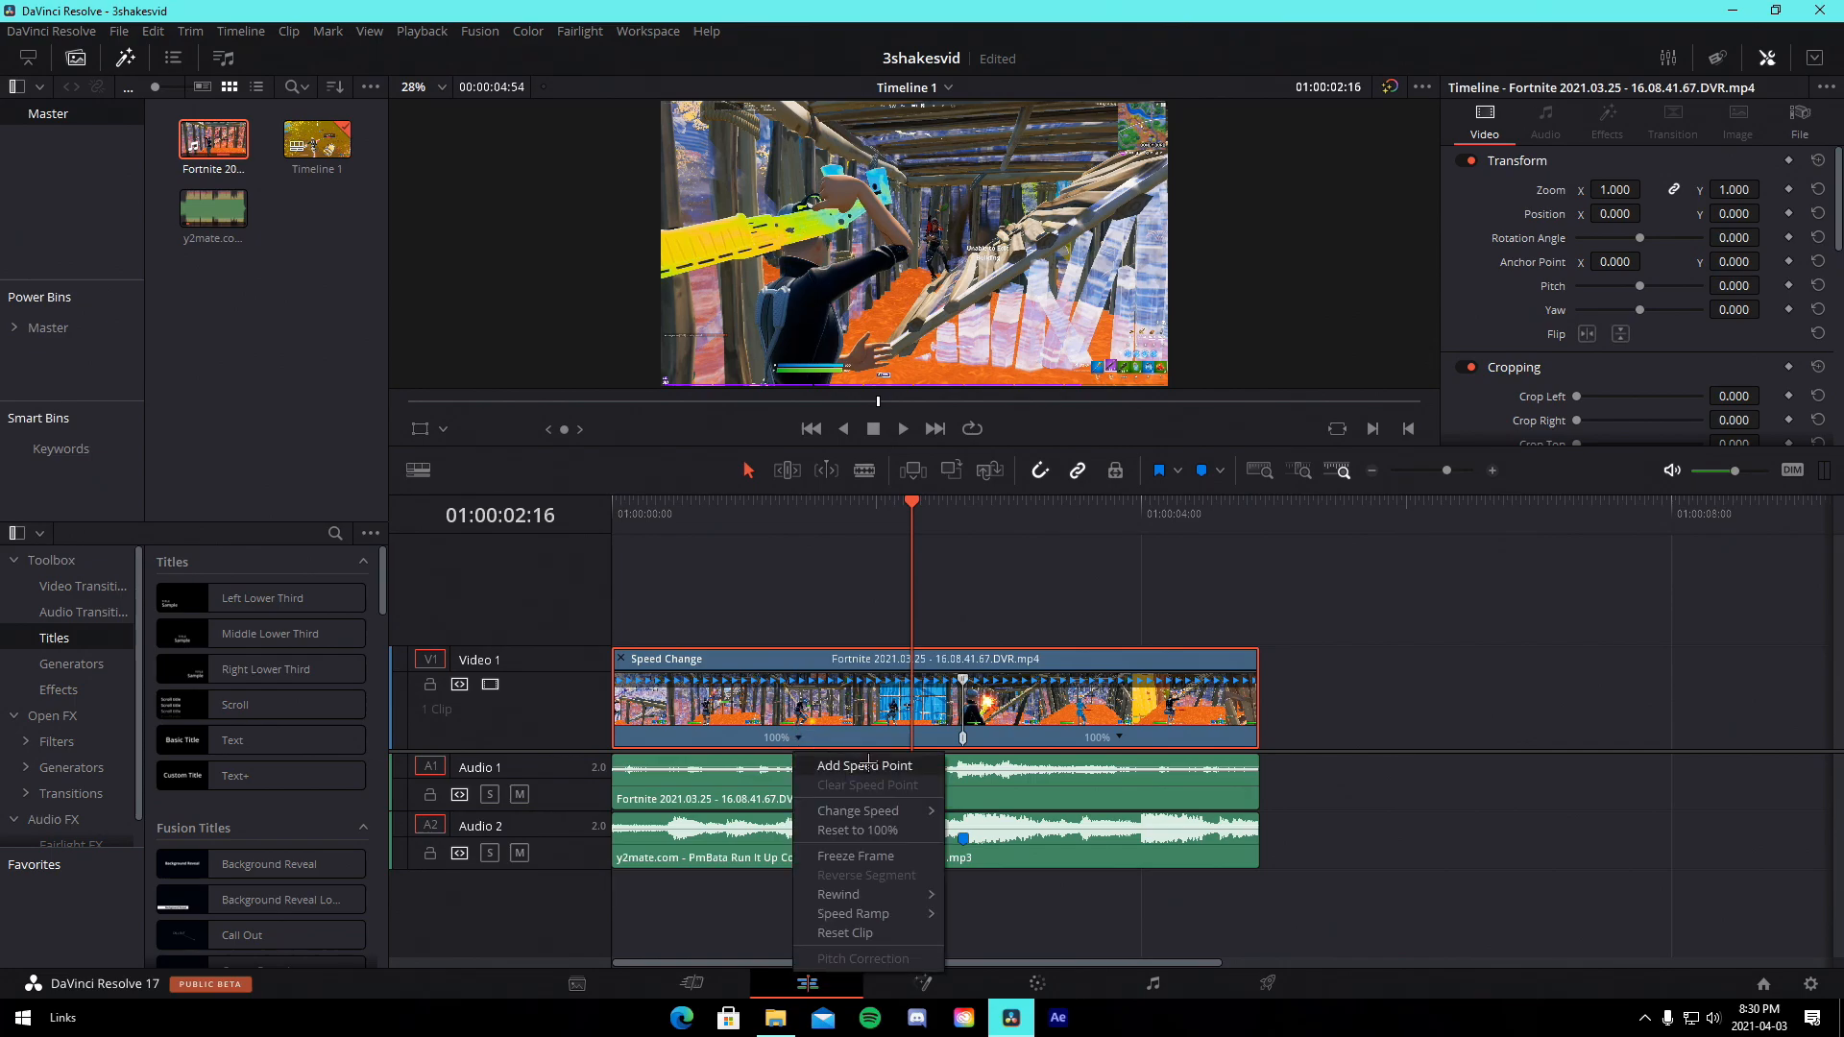
click(843, 766)
scroll(1455, 509, up, 2)
click(1307, 523)
click(1329, 524)
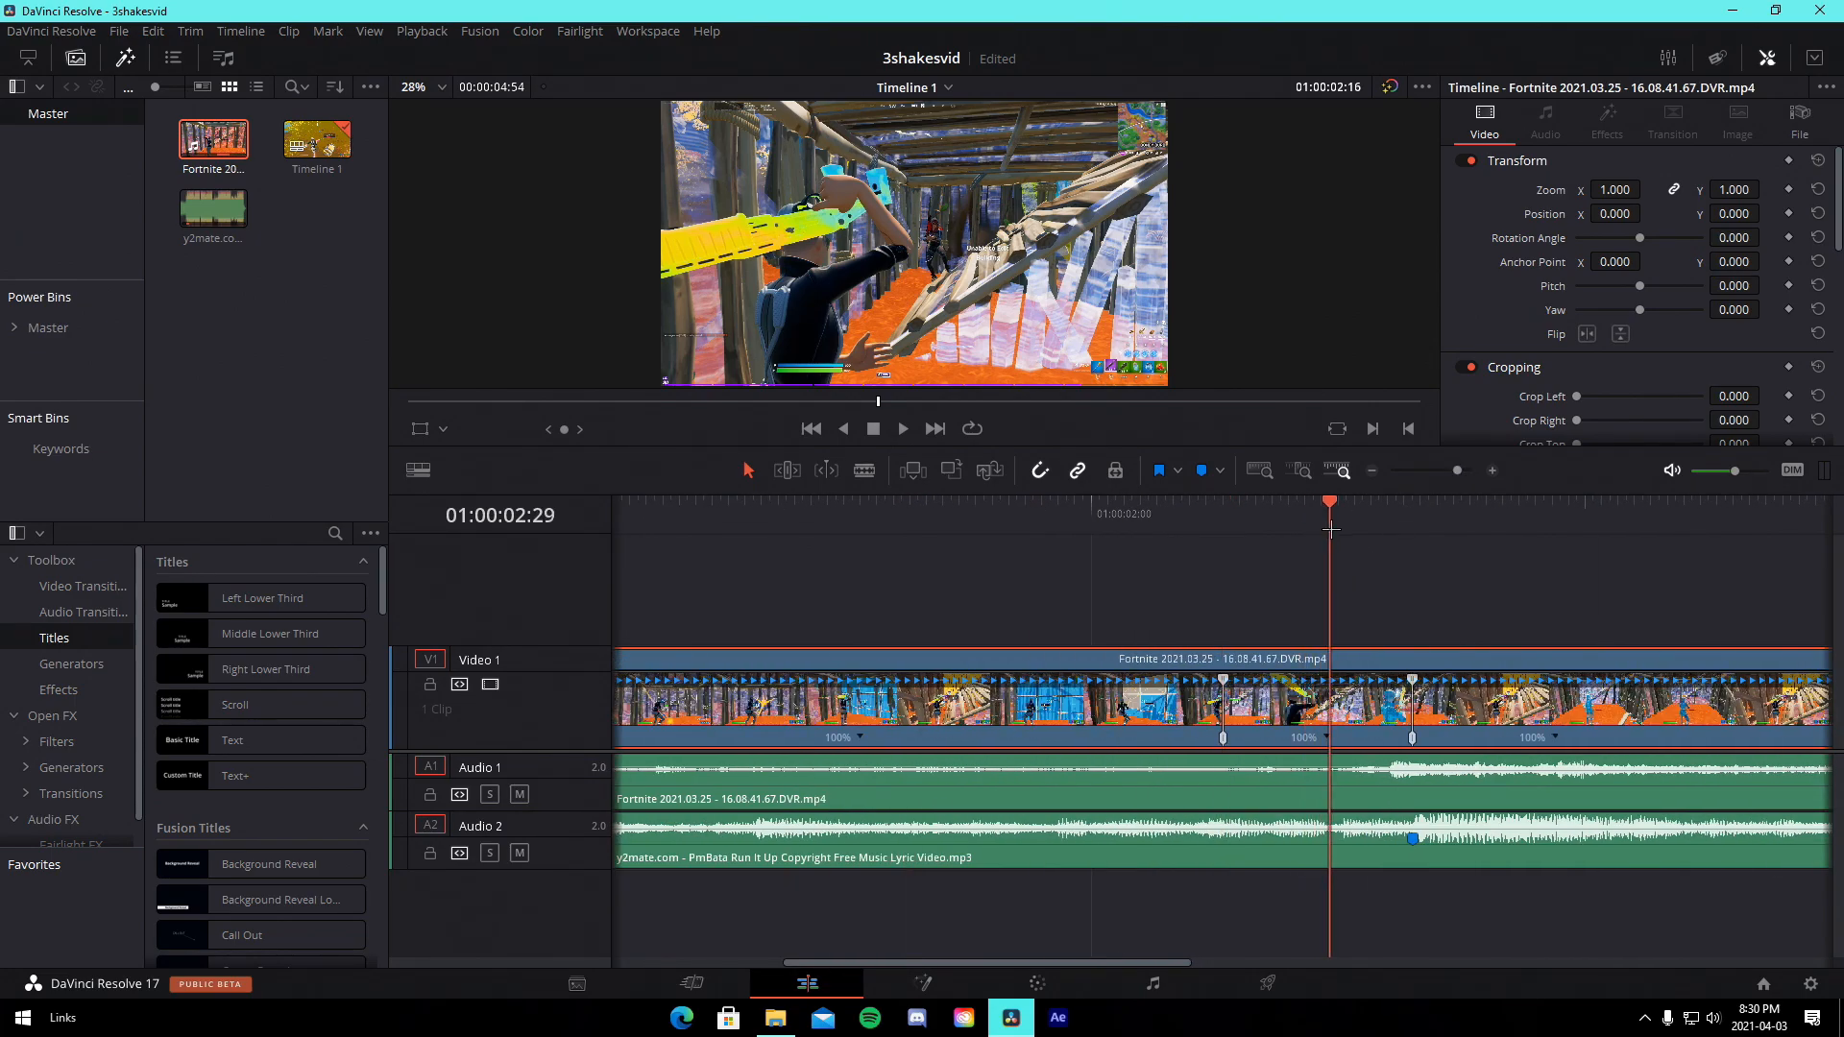
click(1327, 736)
click(1369, 766)
Set the segment between the first two speed points to 50% speed and speed up the short segment after it.
click(1287, 738)
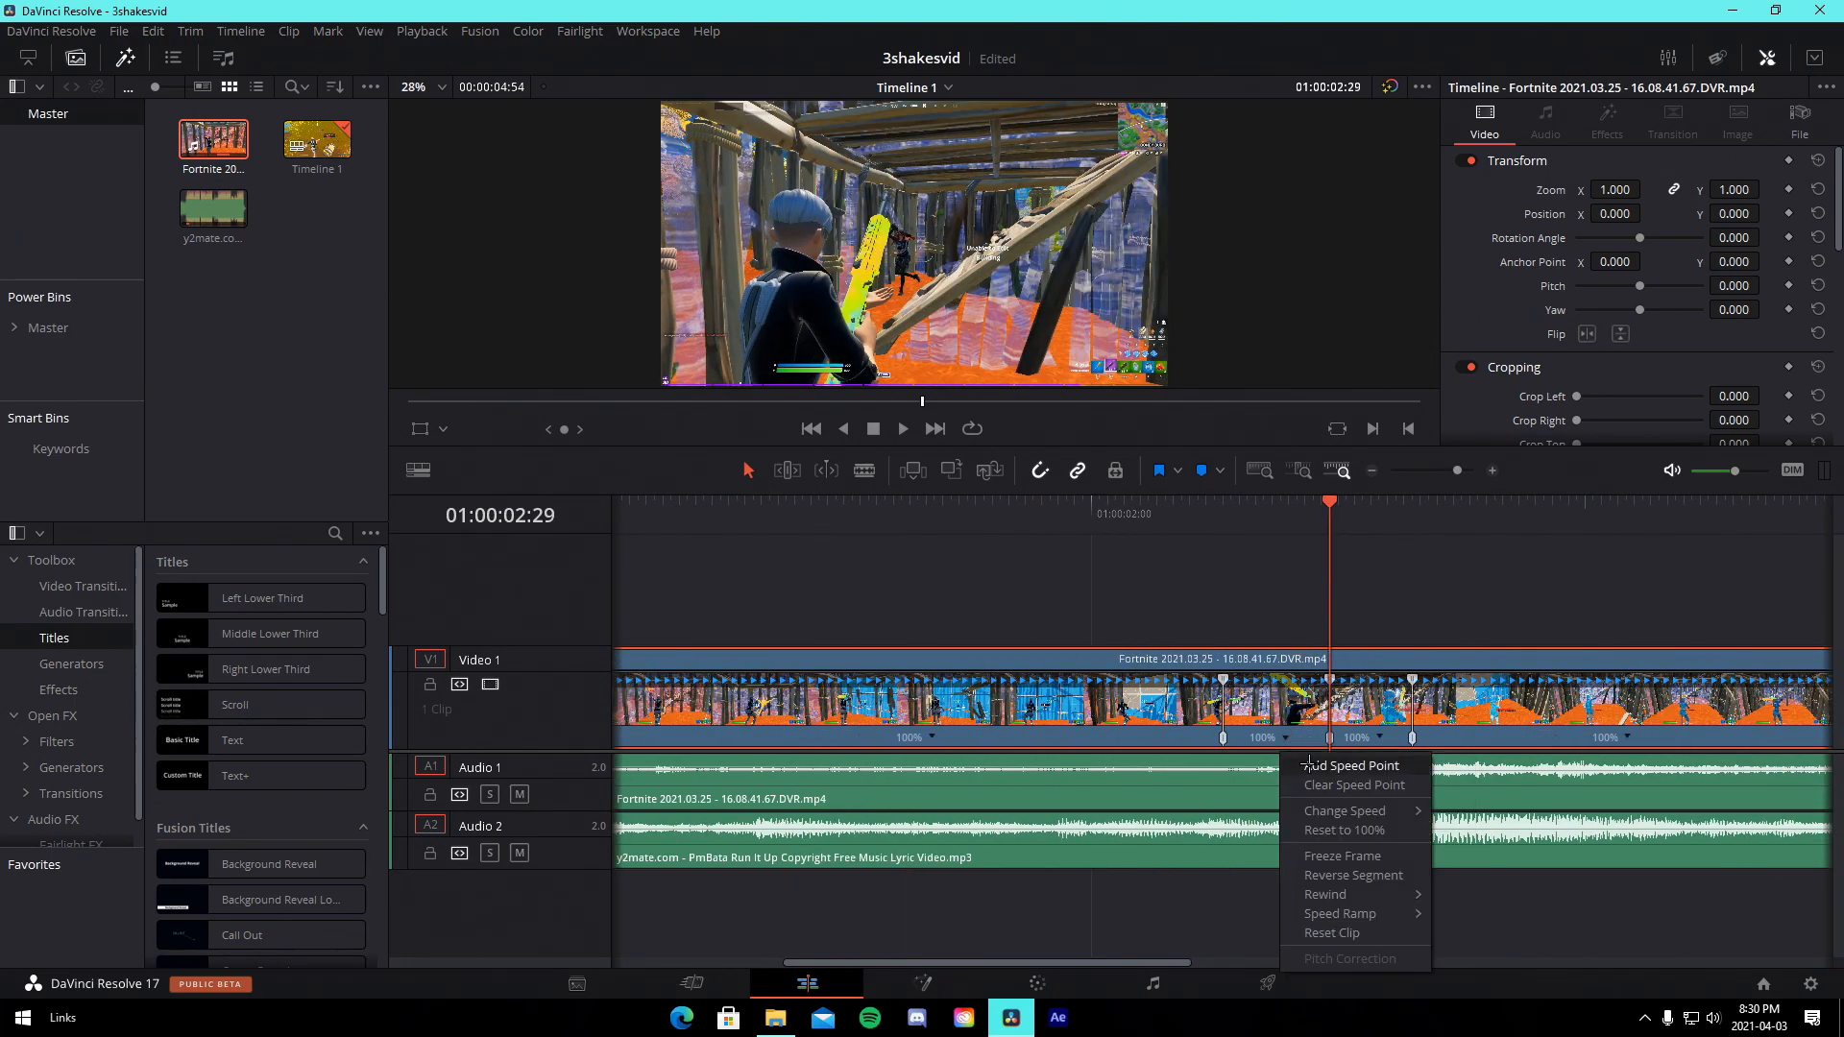
mouse_move(1364, 812)
click(1499, 861)
click(1484, 737)
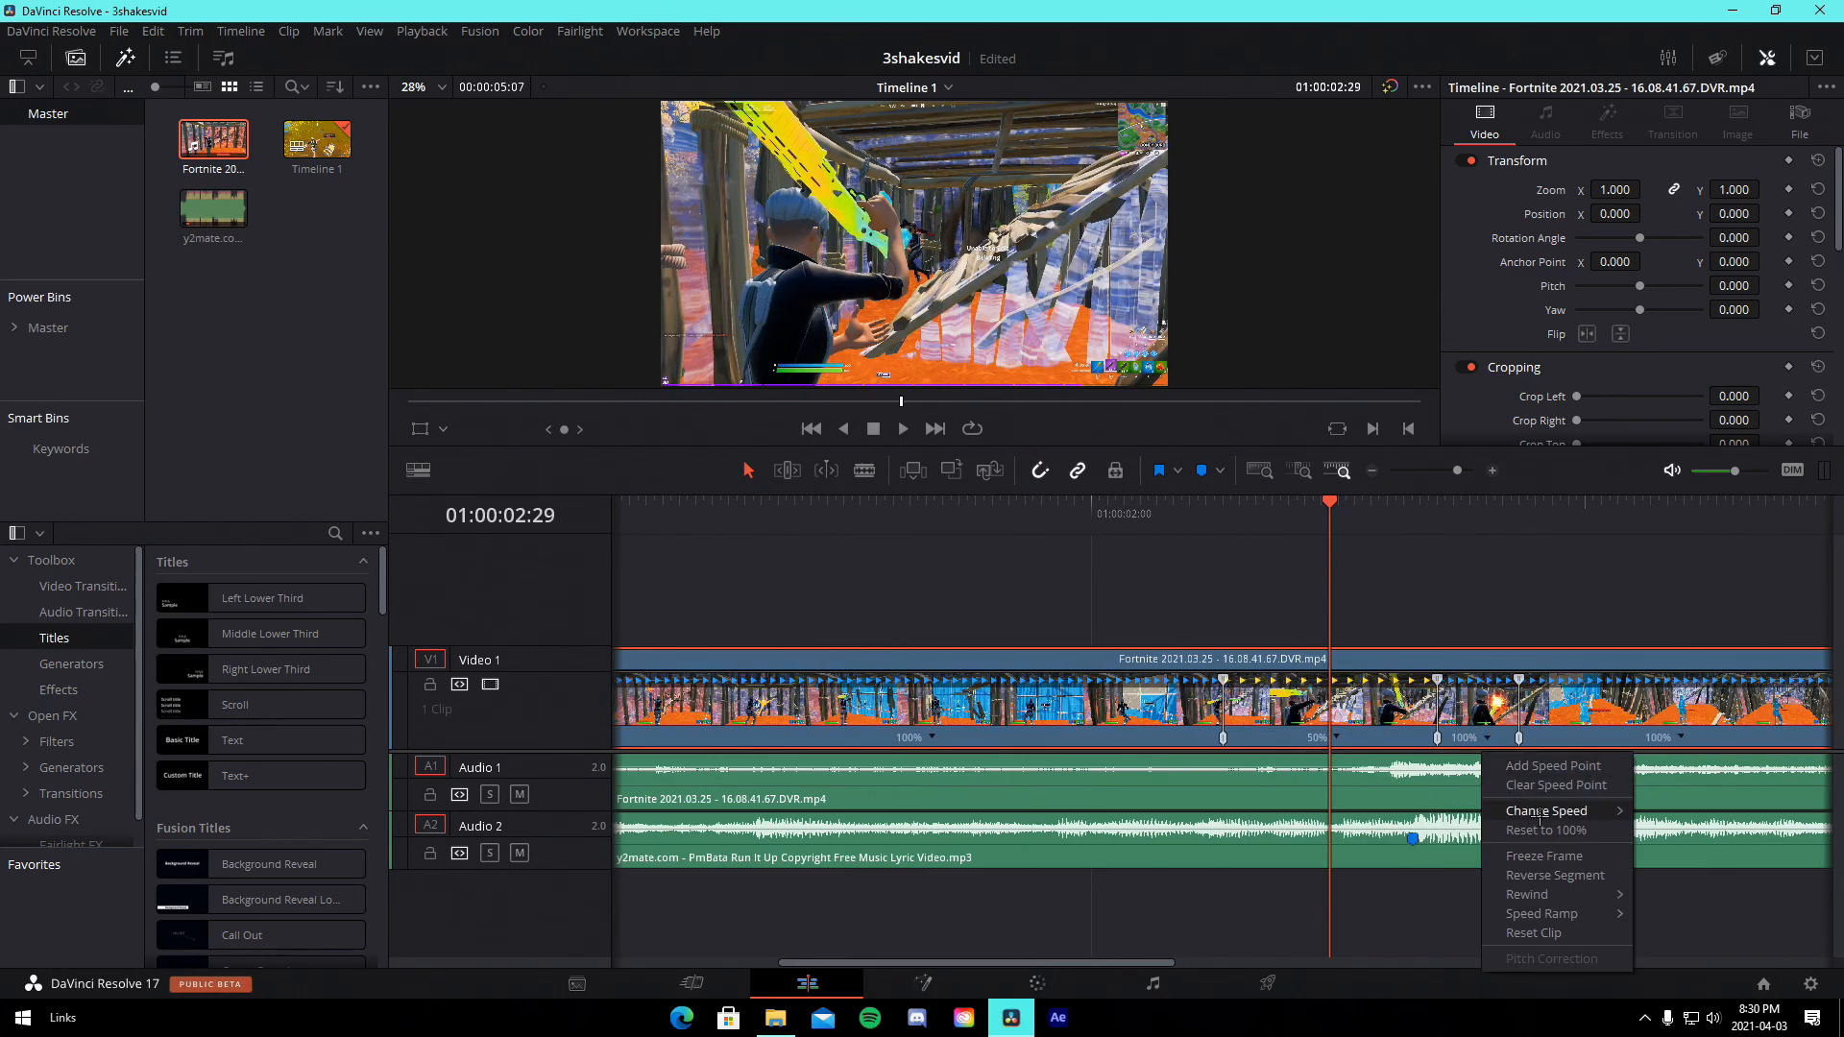
mouse_move(1557, 811)
click(1700, 951)
Set the last segment to 50% speed and shift the speed point so the shot hits the marker at 01:00:02:39.
click(1661, 738)
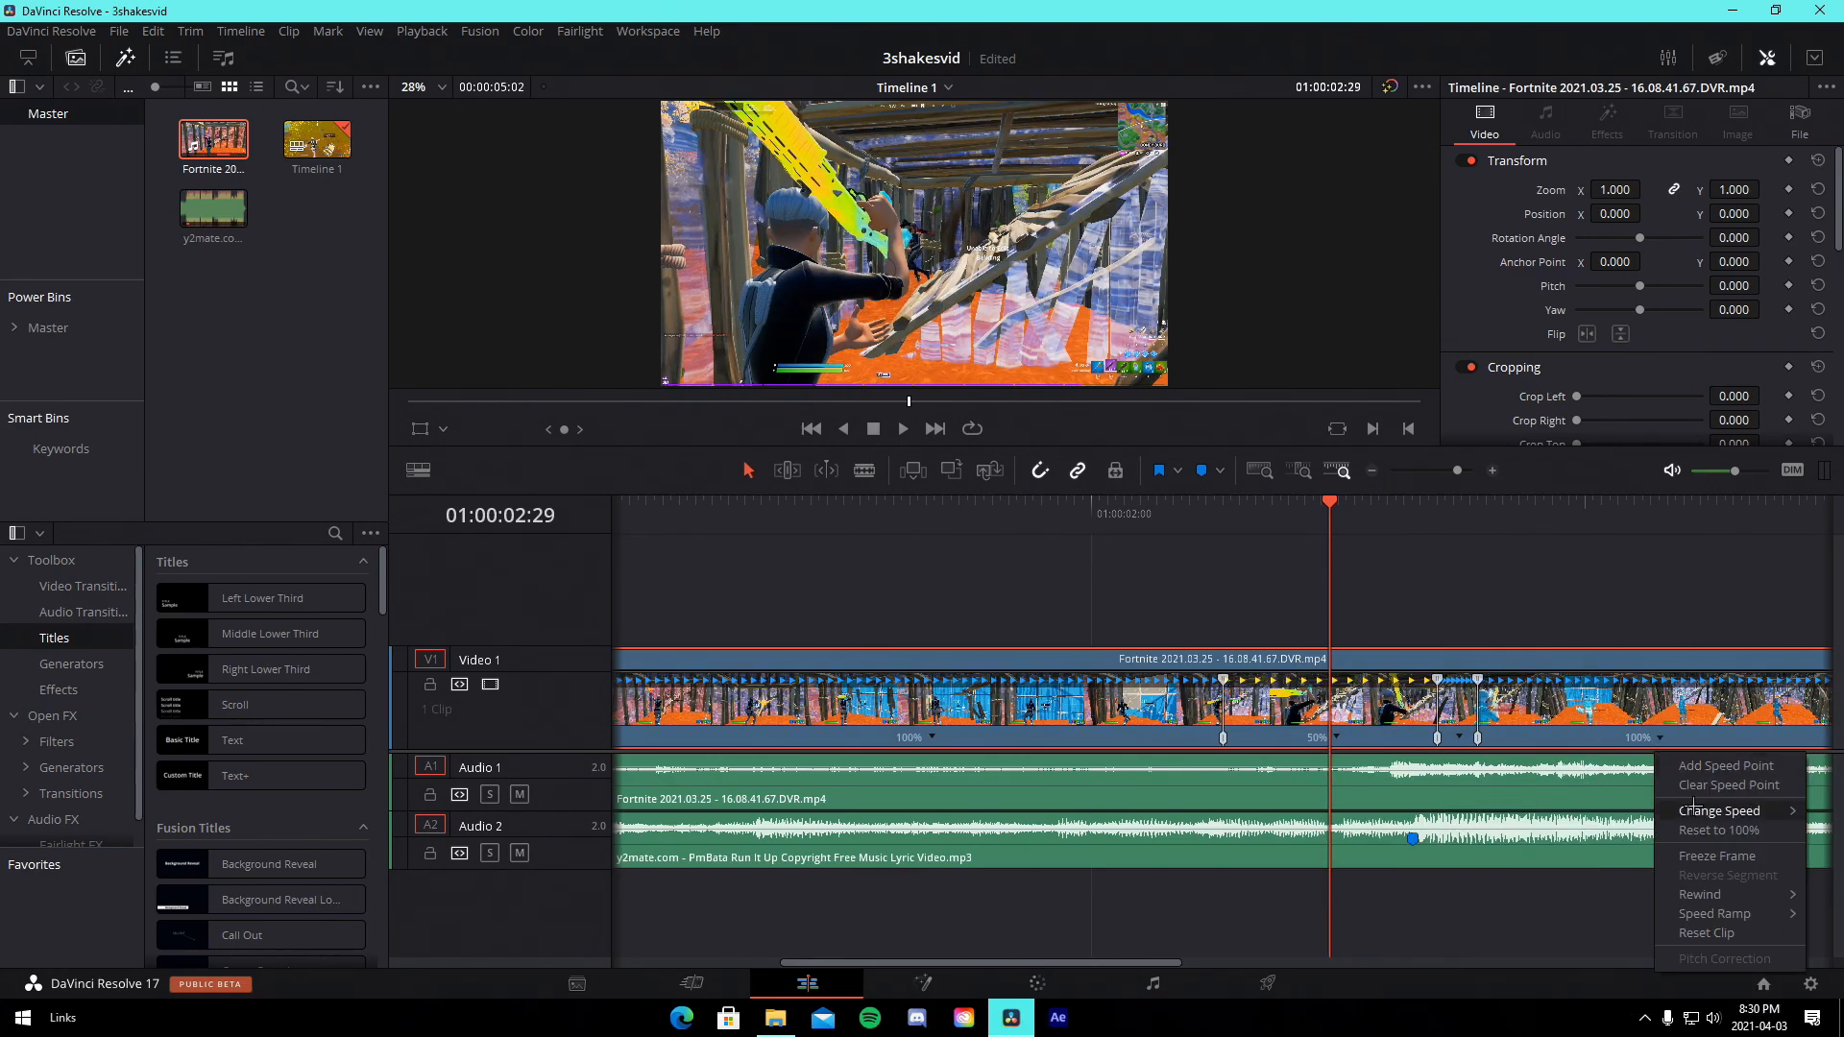
mouse_move(1700, 812)
click(1594, 855)
click(1406, 517)
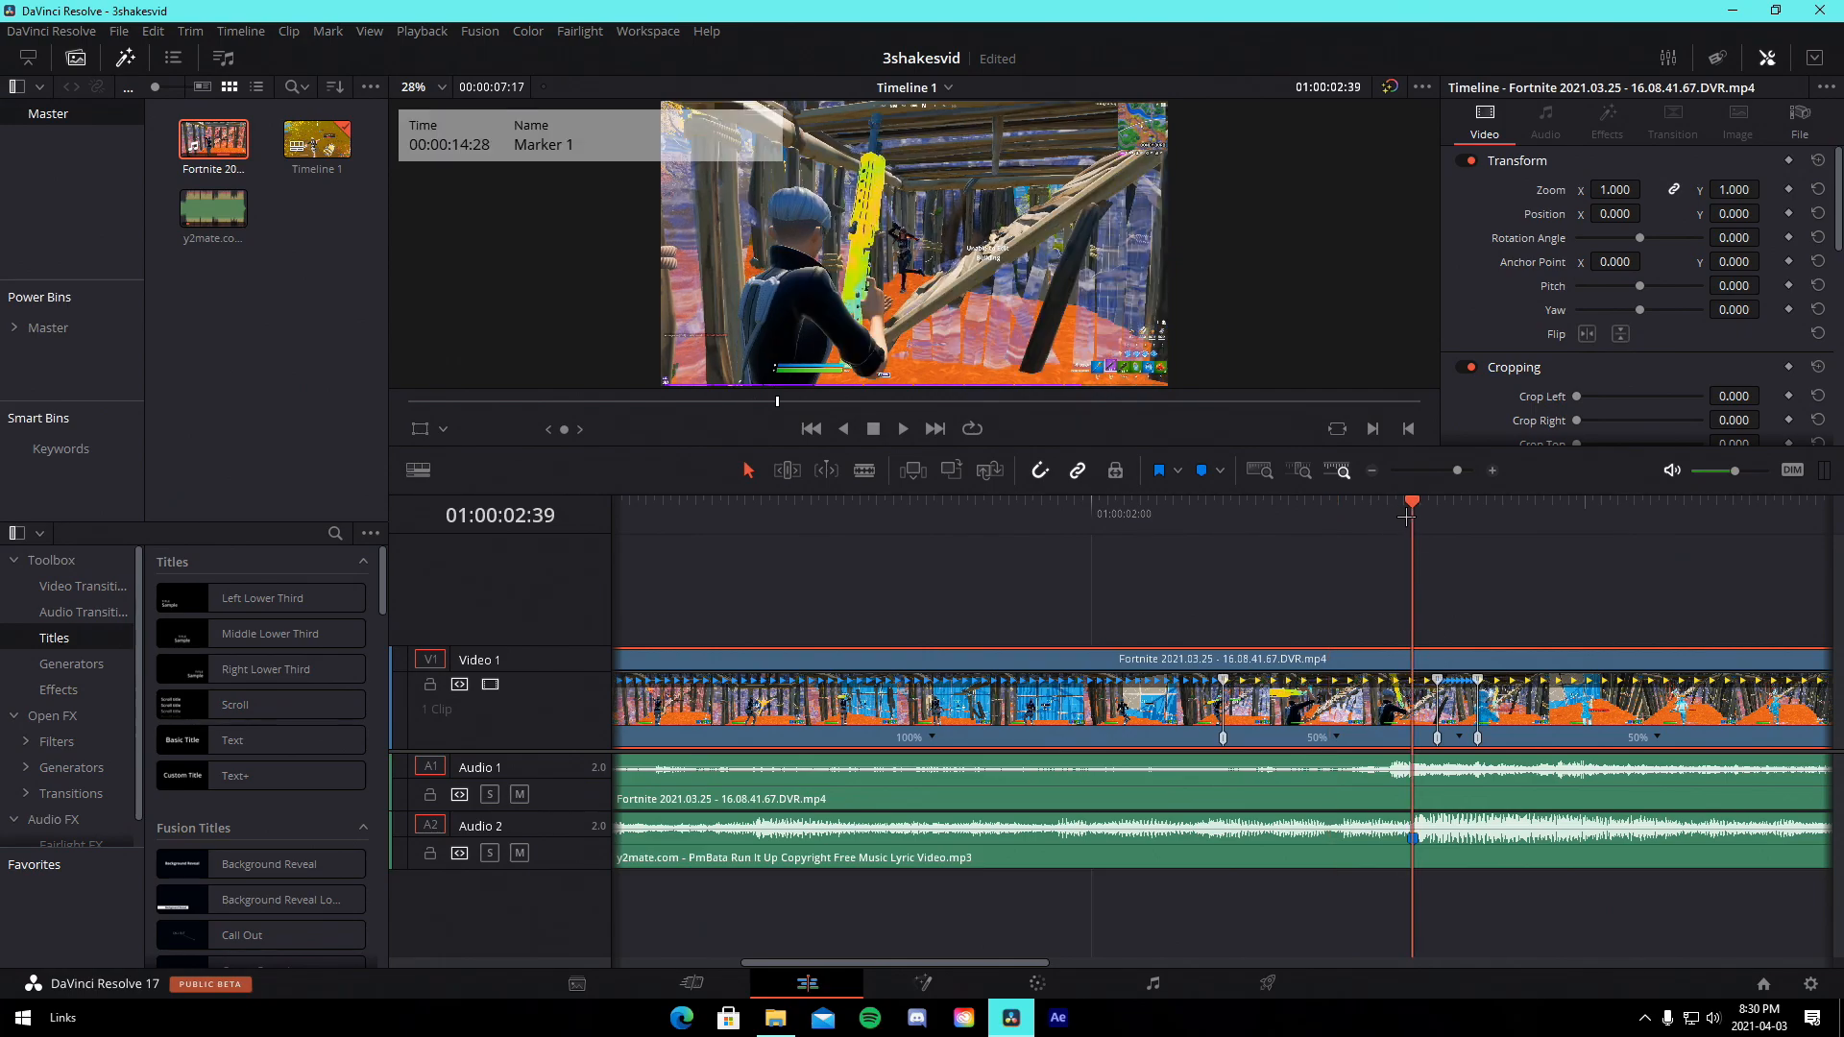
mouse_move(1444, 737)
mouse_down()
mouse_move(1348, 738)
mouse_move(1428, 720)
mouse_up()
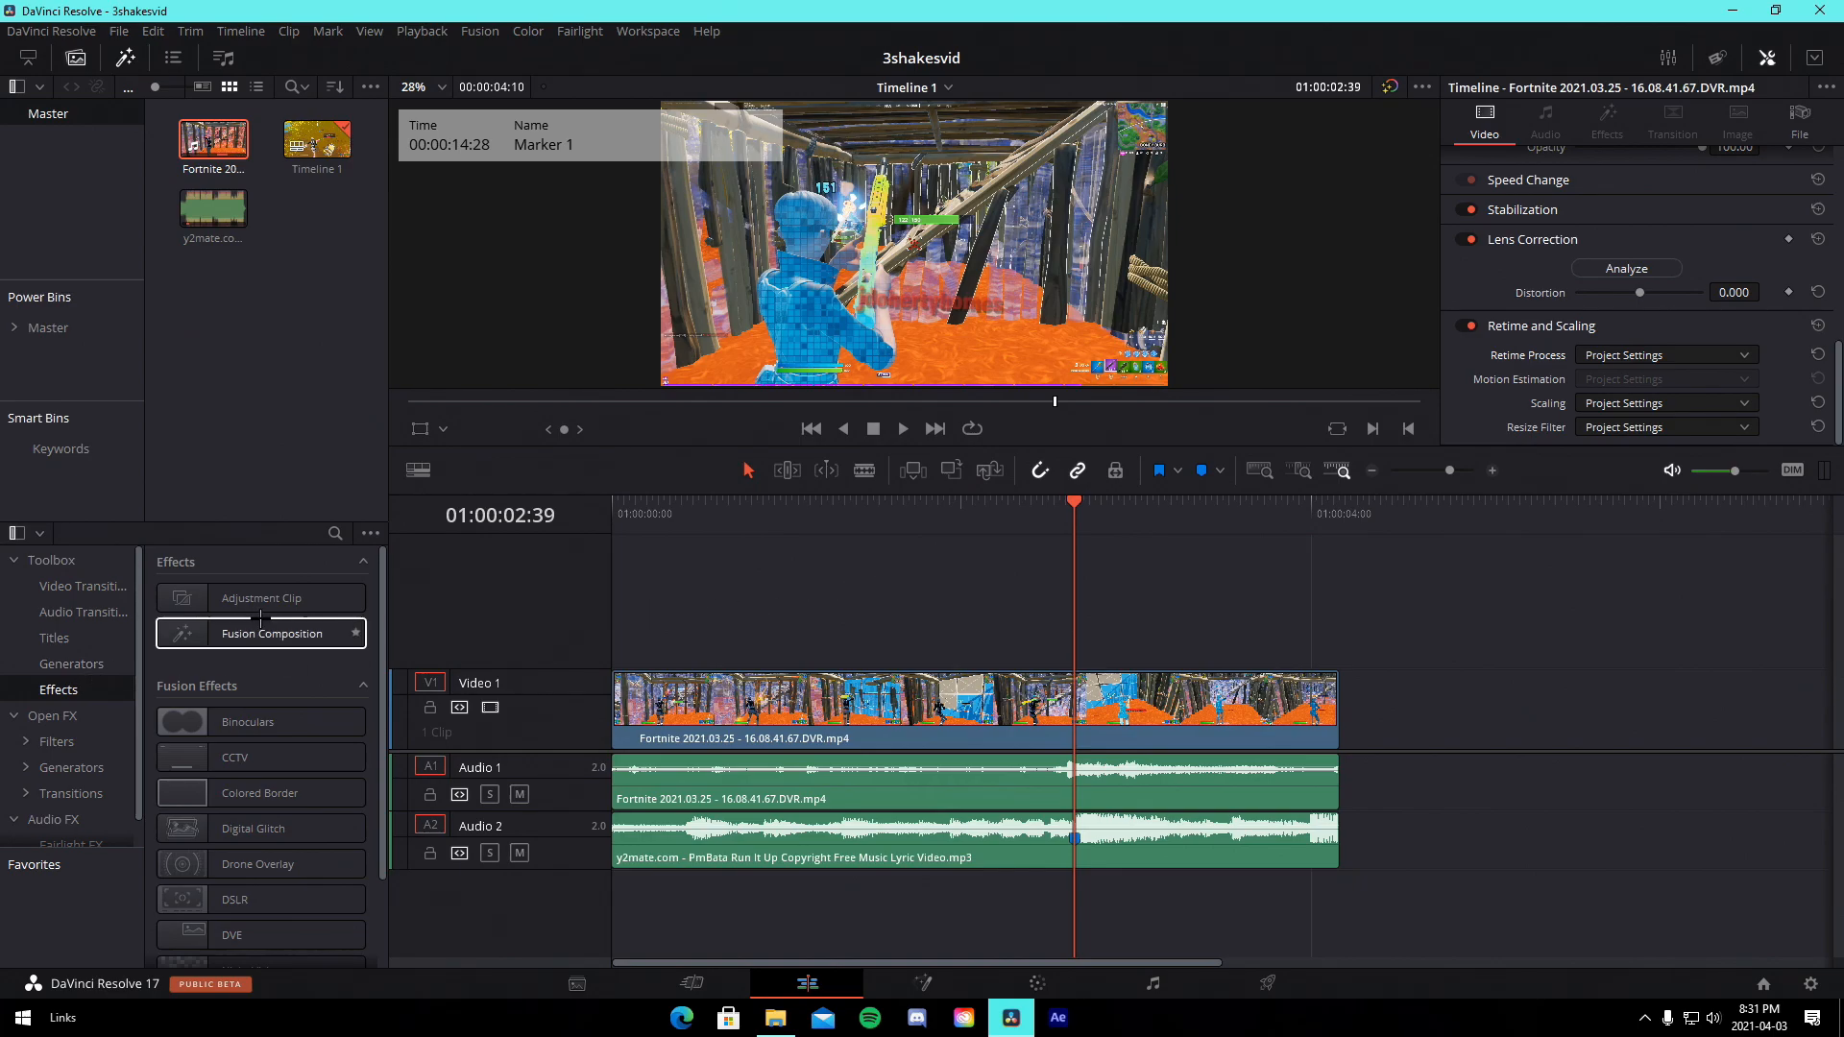
Add an Adjustment Clip on Video 2 starting at 01:00:02:39 and cut off everything after the gameplay clip's end at 01:00:04:10.
drag(260, 598, 1078, 615)
drag(1310, 520, 1343, 523)
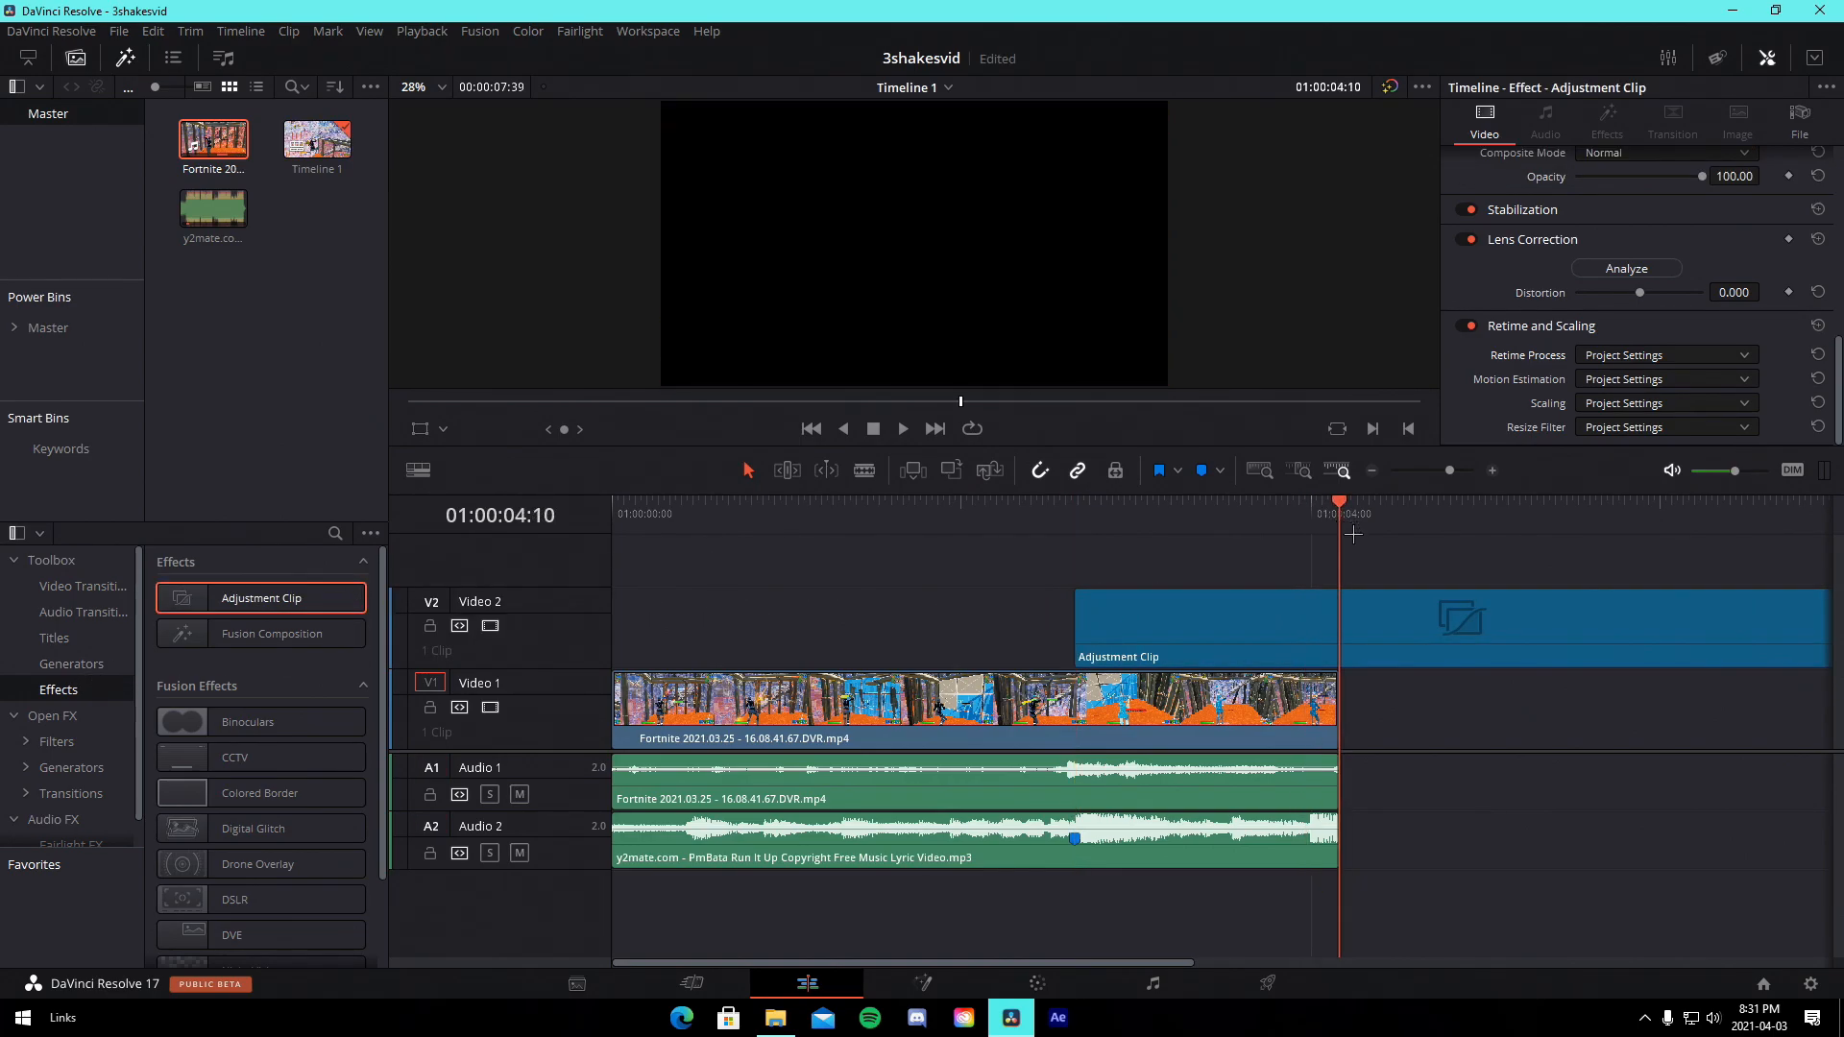
click(1412, 638)
key(ctrl+b)
click(1428, 639)
key(Delete)
Open the adjustment clip in Fusion and insert an S_Shake node between MediaIn1 and MediaOut1.
mouse_move(1072, 524)
mouse_down()
mouse_move(1339, 538)
mouse_move(1075, 538)
mouse_up()
click(1167, 630)
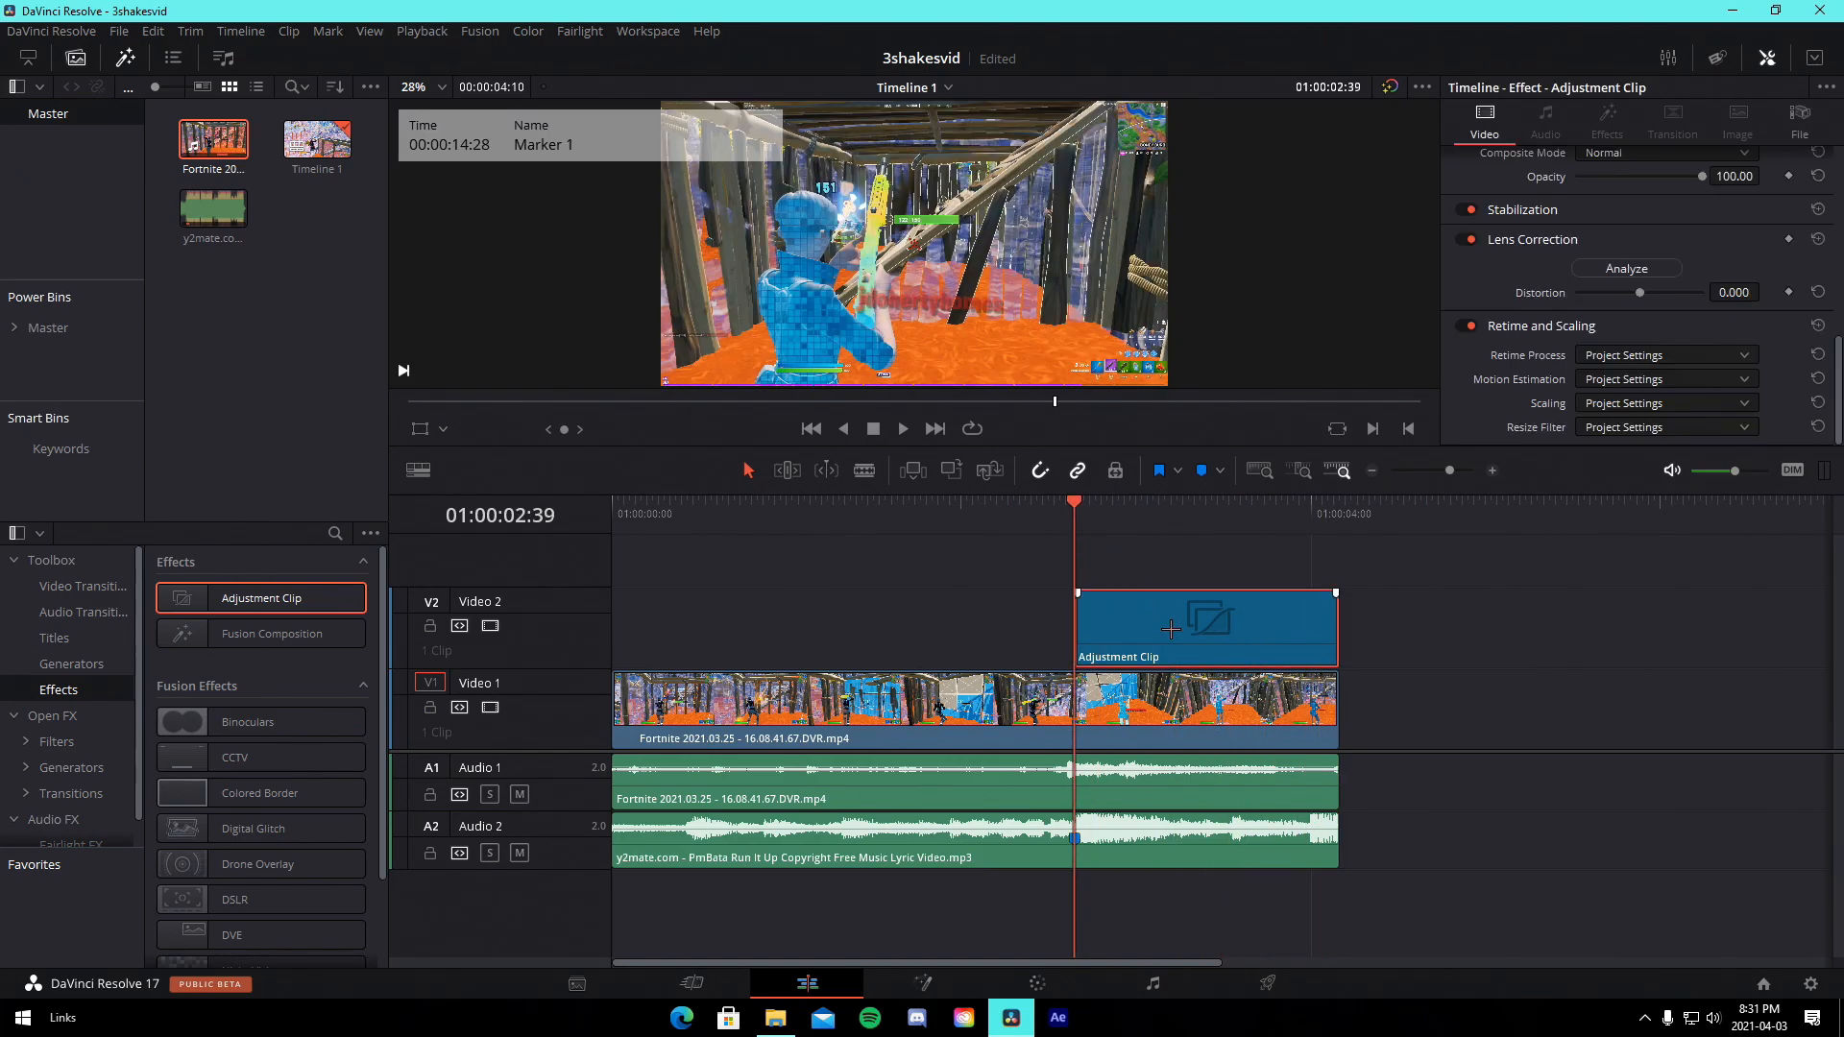
click(923, 983)
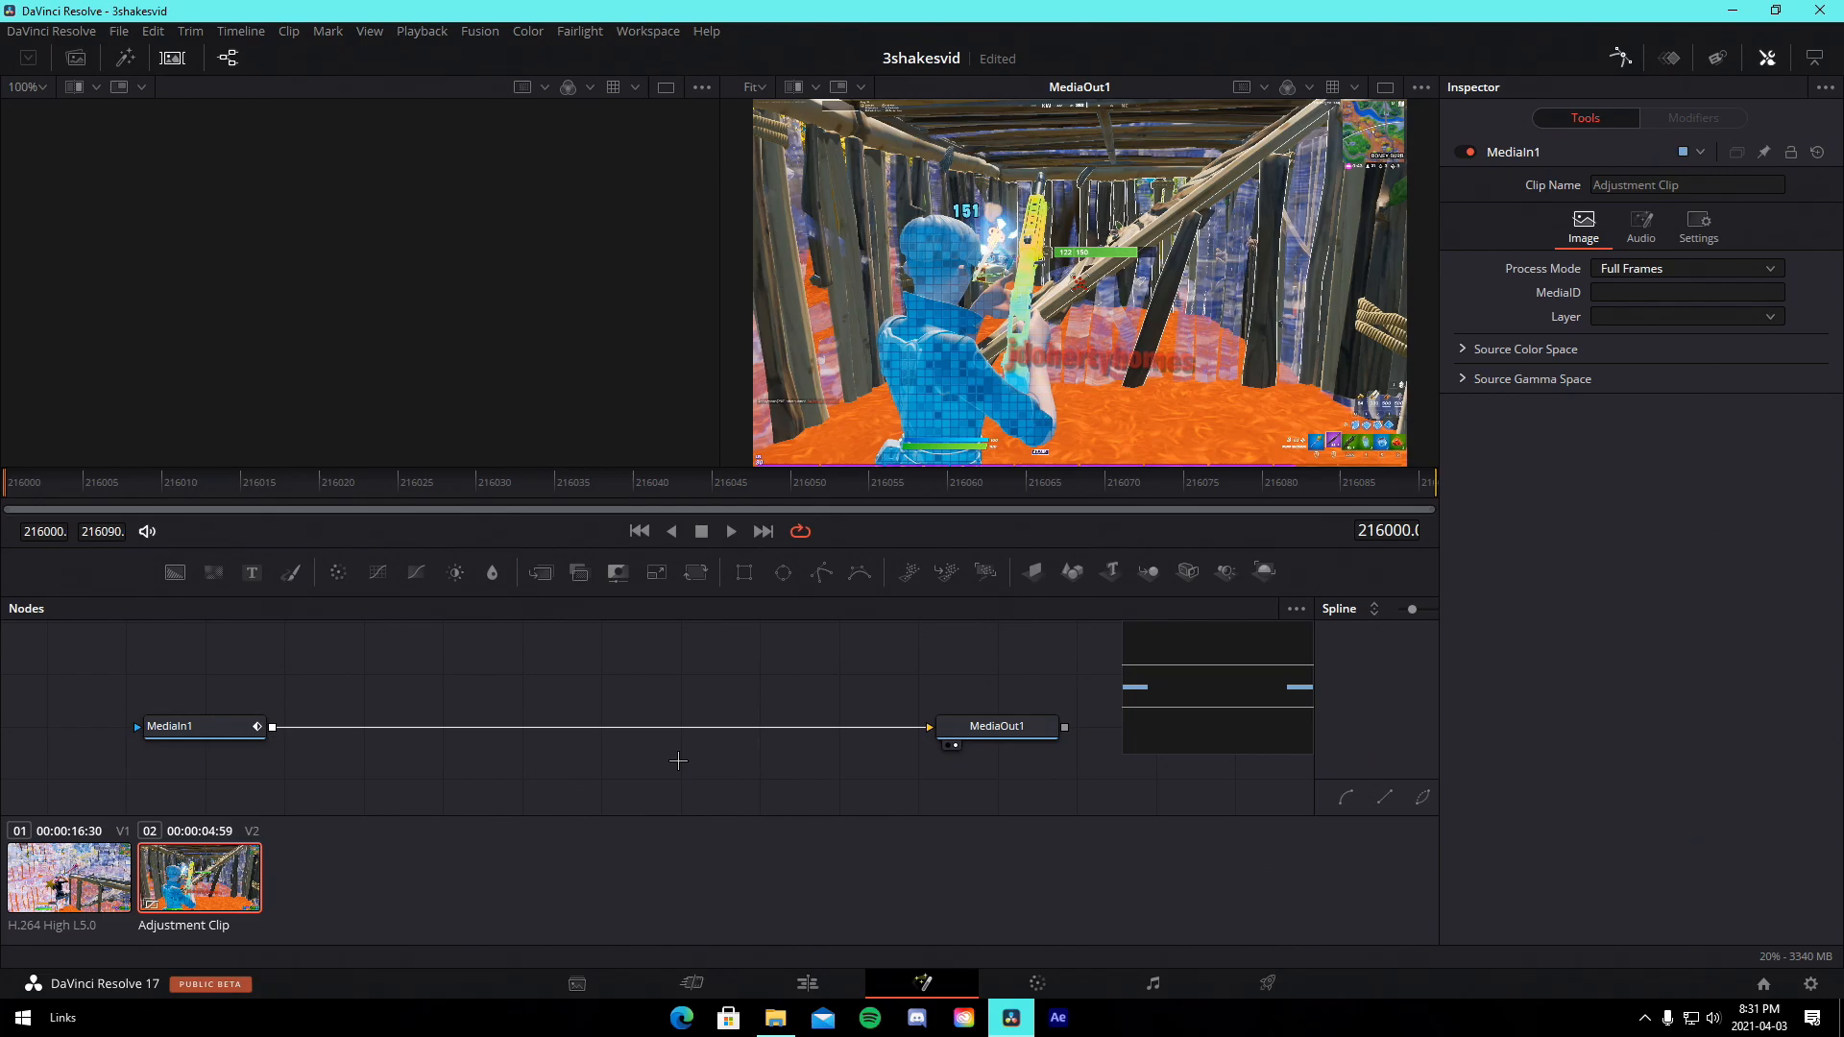
key(shift+space)
text(S_Shake)
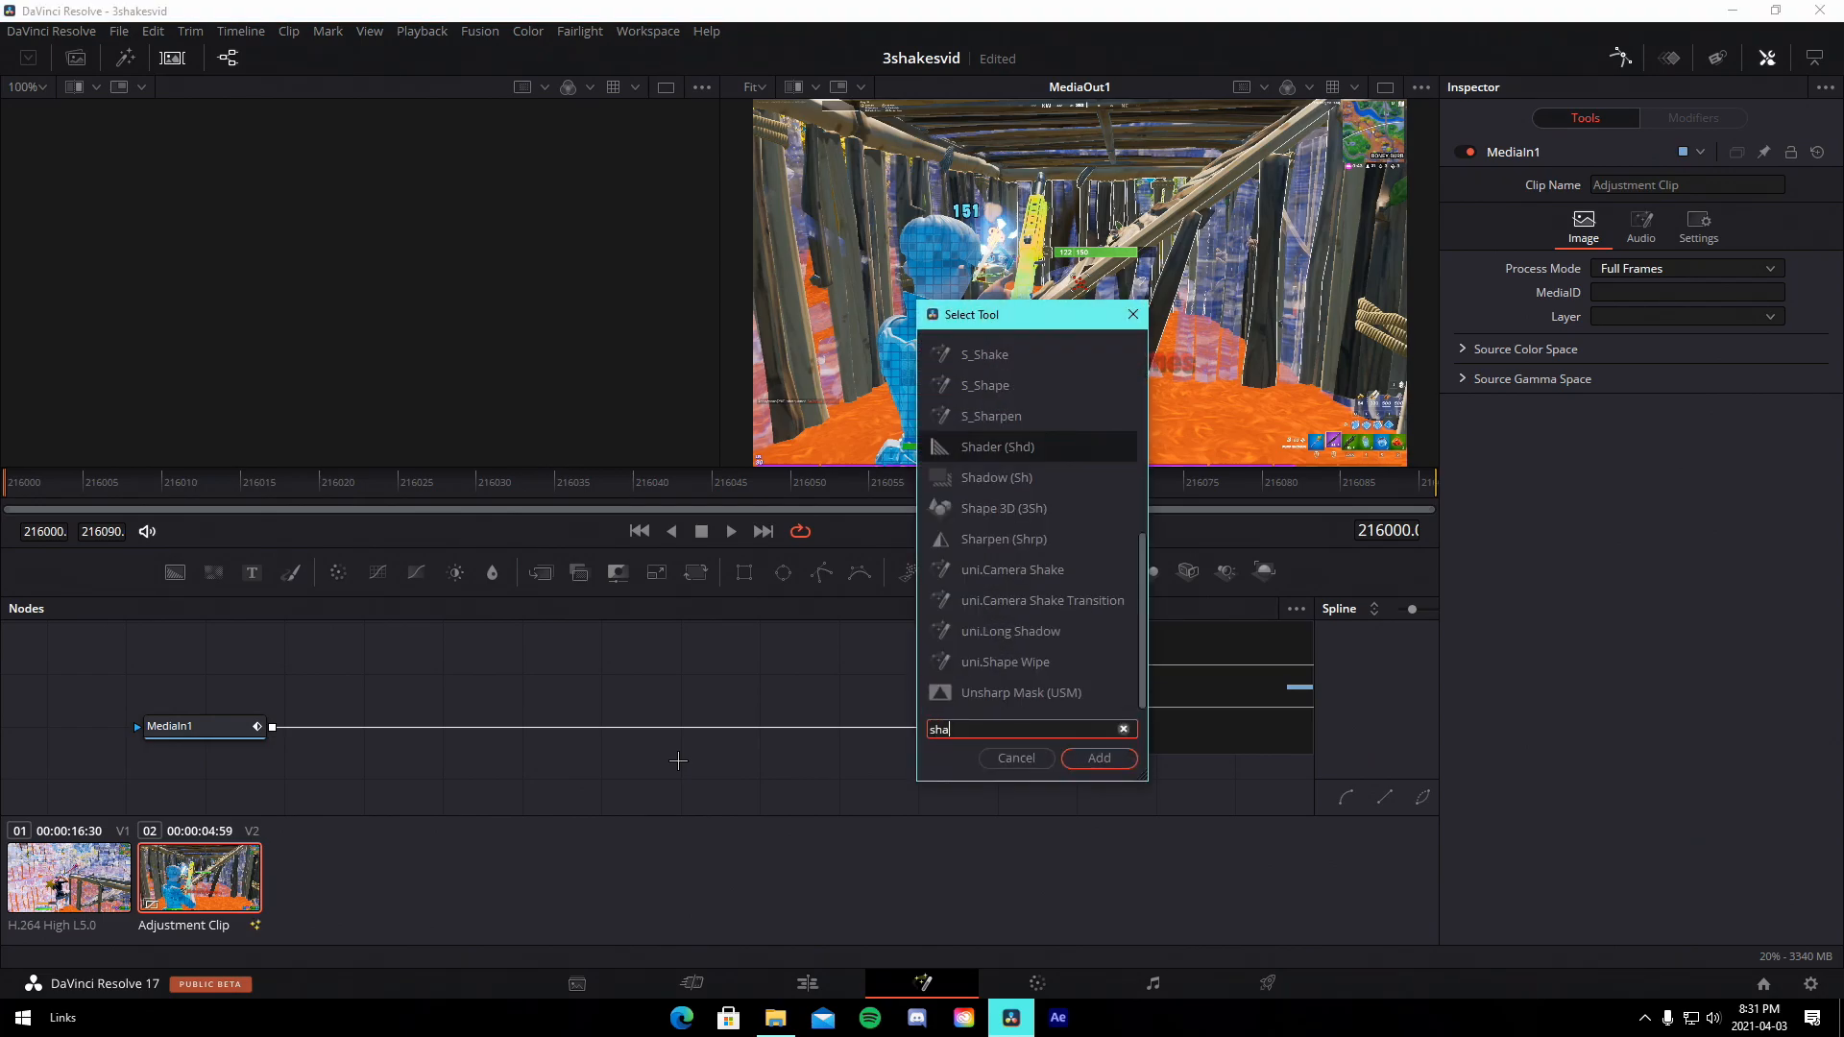
click(1094, 761)
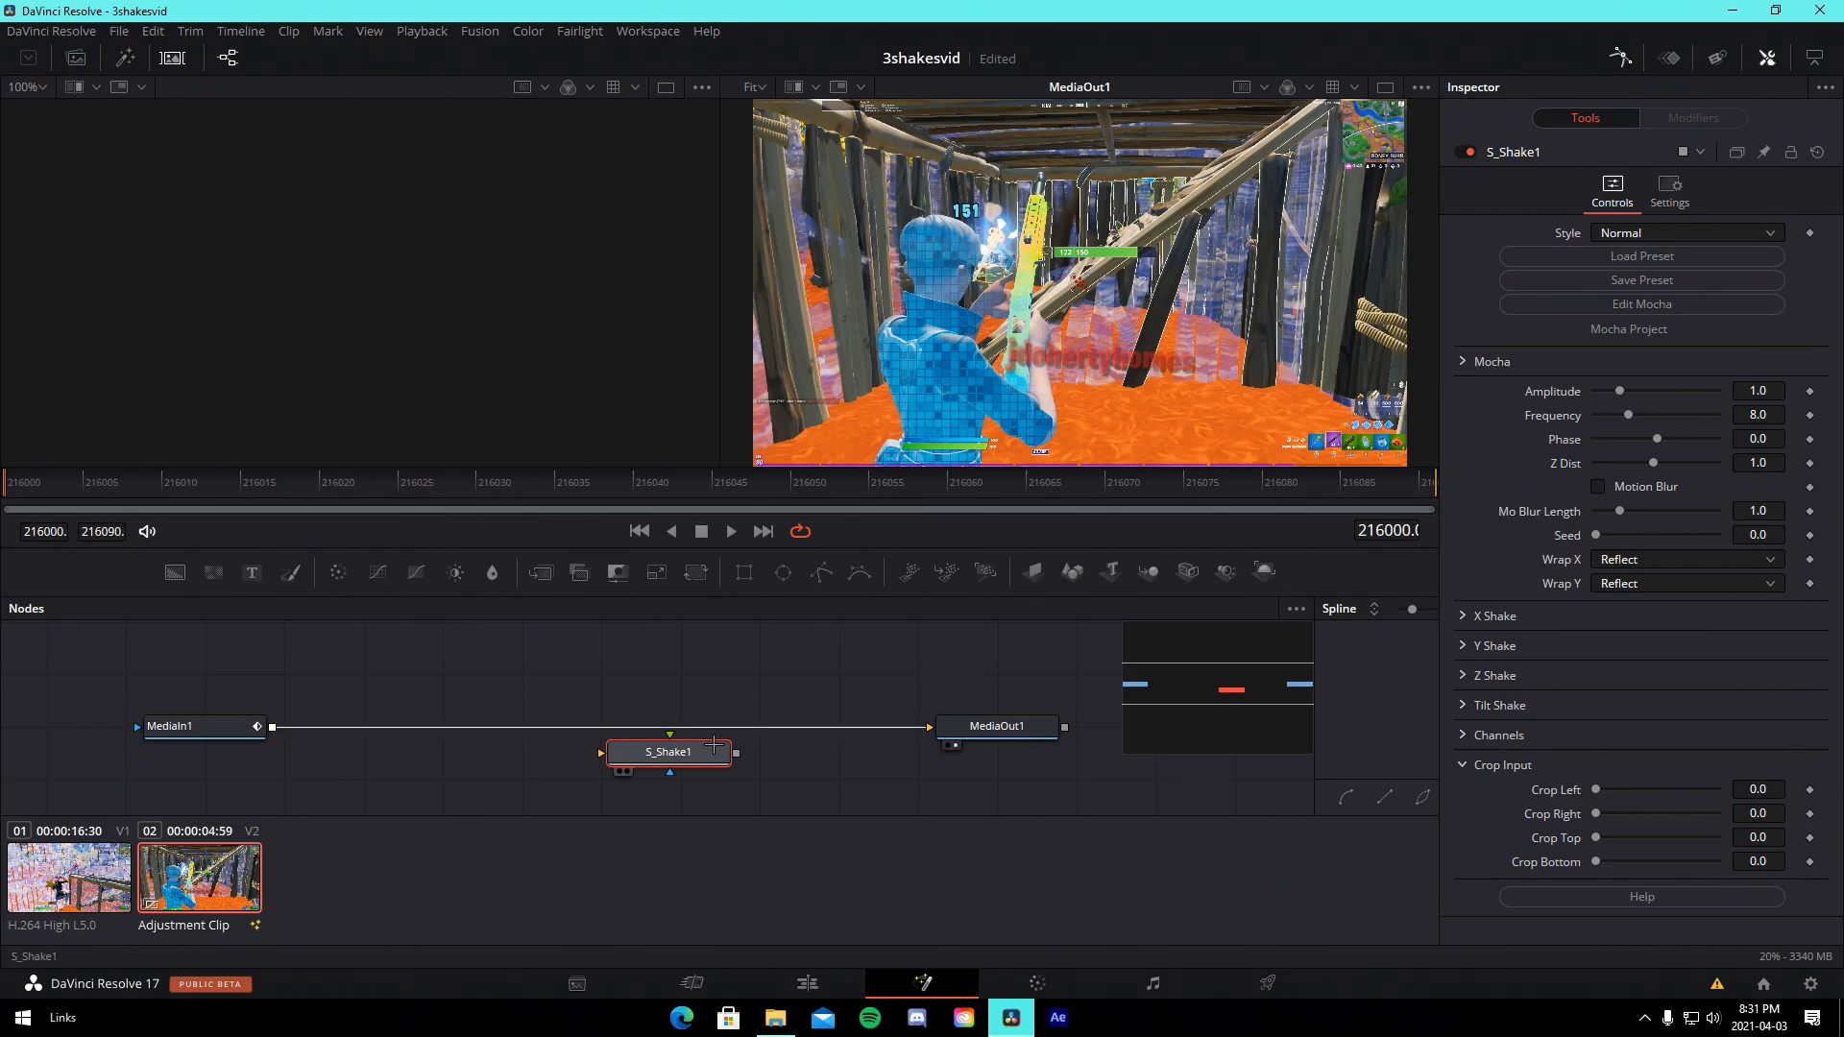
drag(718, 746, 691, 727)
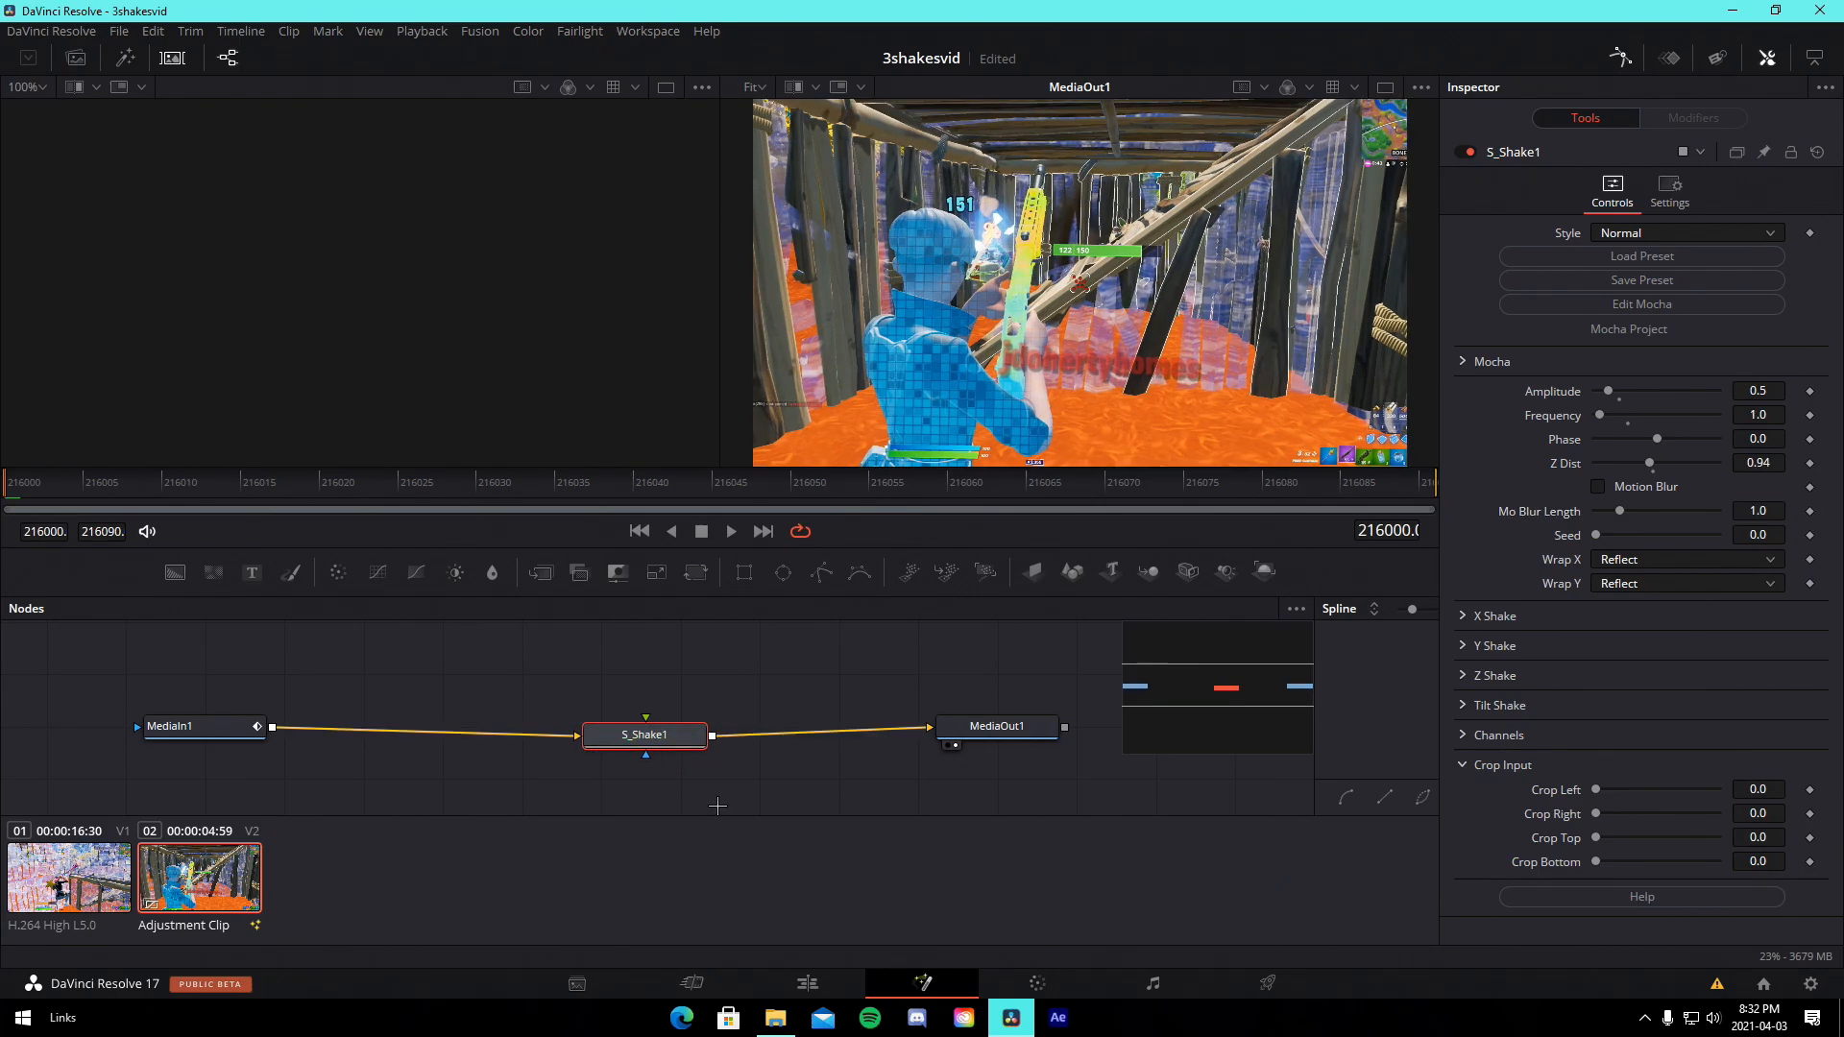
drag(651, 743, 627, 740)
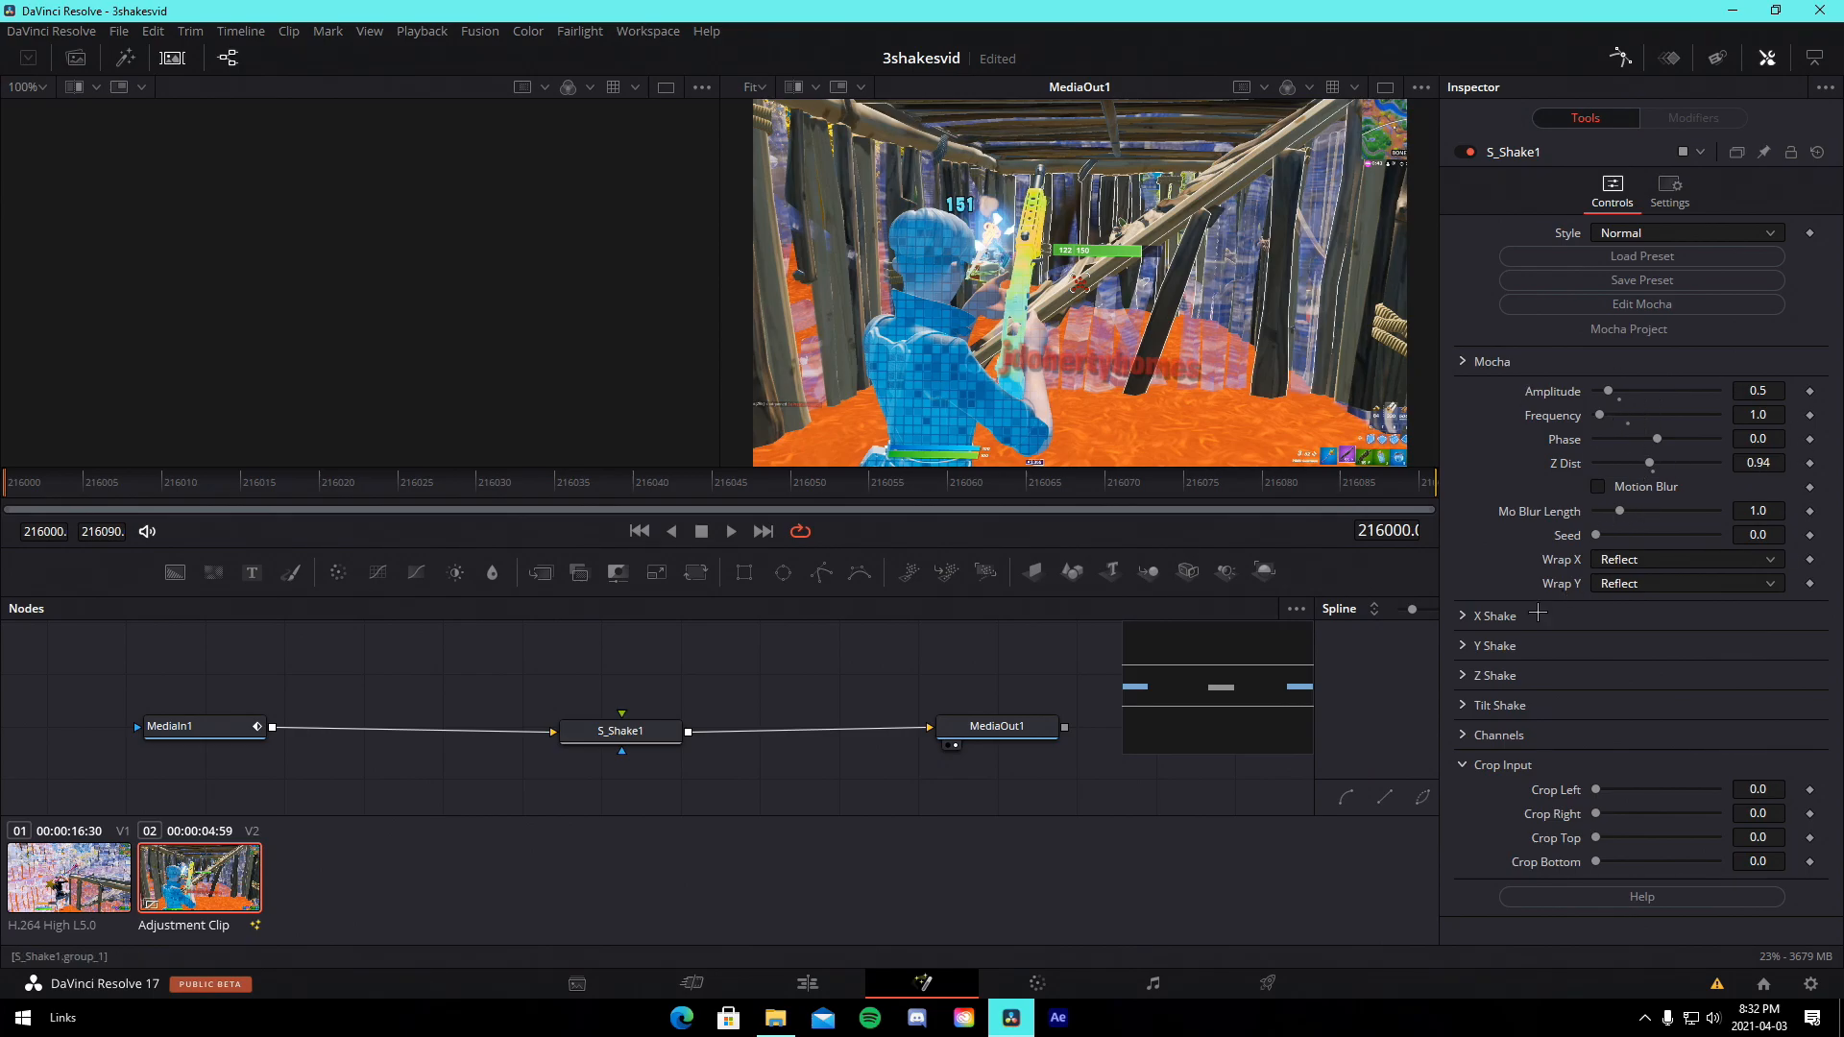
Examine the S_Shake node's X Shake, Y Shake, Z Shake and Tilt Shake settings.
click(1461, 616)
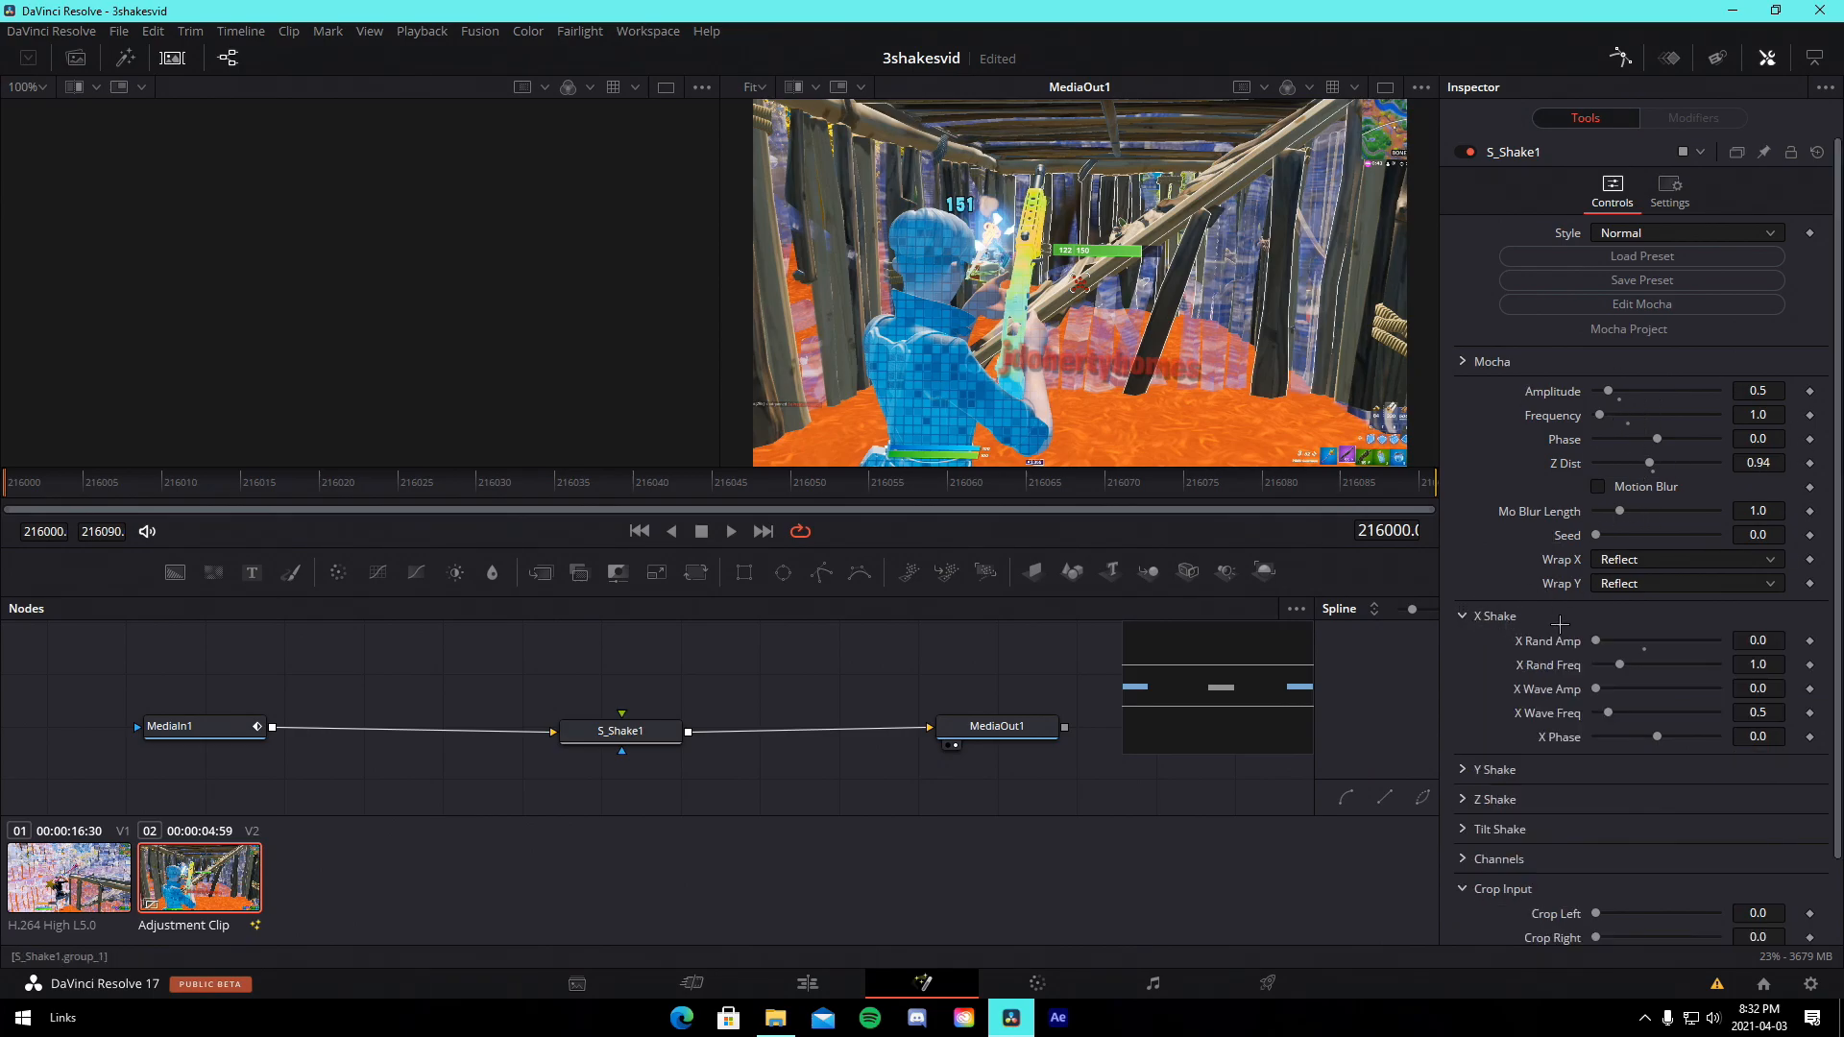
click(1462, 616)
click(1463, 646)
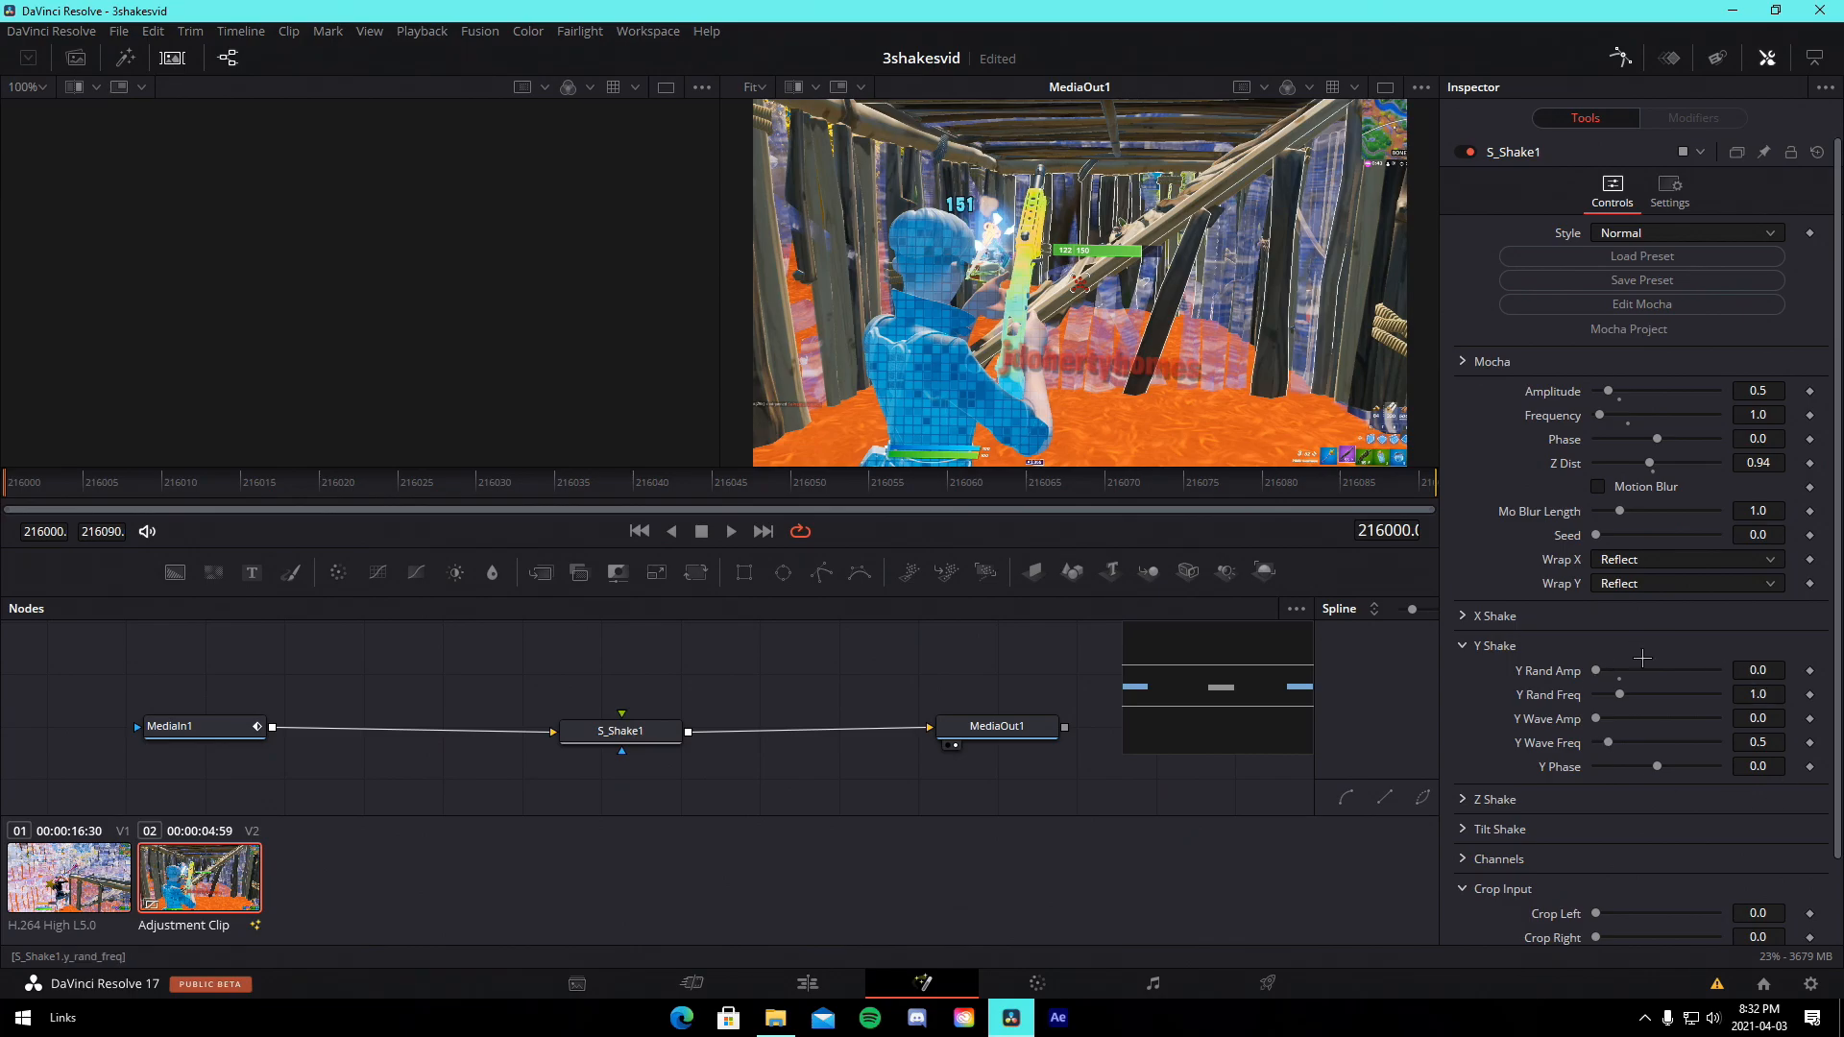
click(1463, 645)
click(1461, 675)
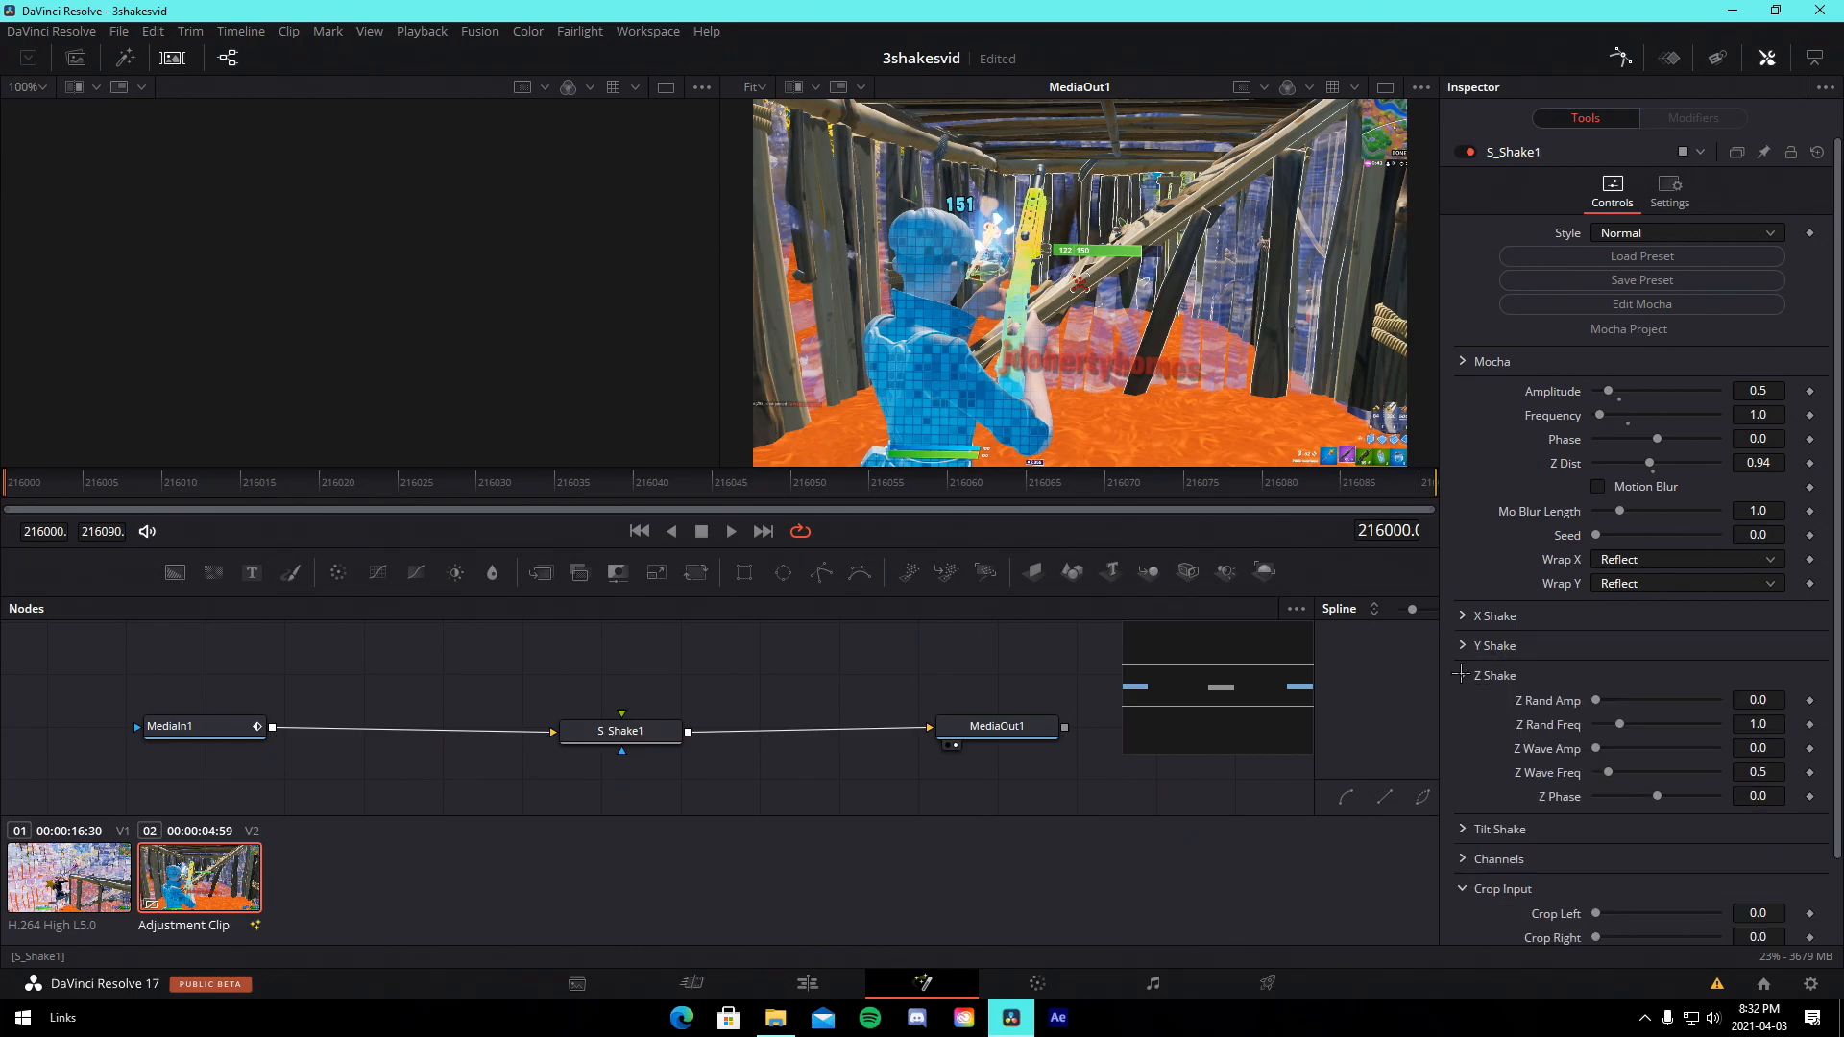
click(1460, 675)
click(1461, 705)
scroll(1678, 719, down, 1)
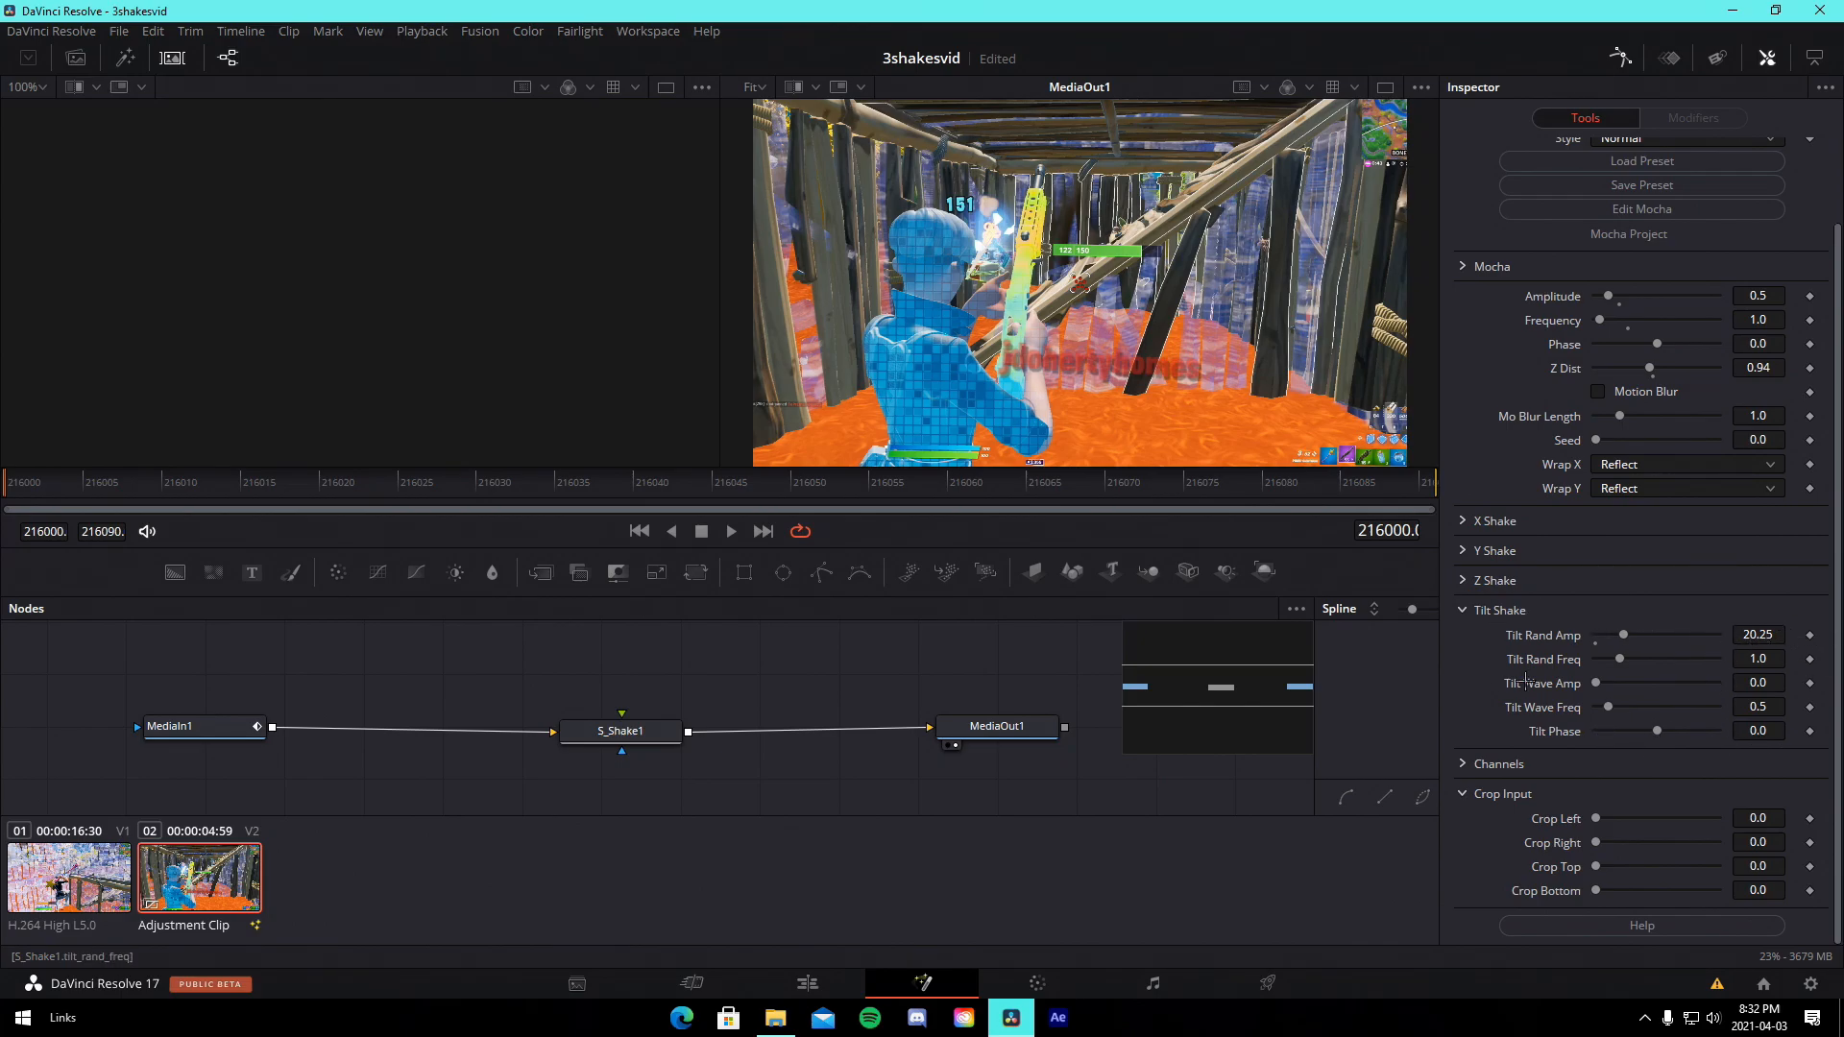
click(1463, 610)
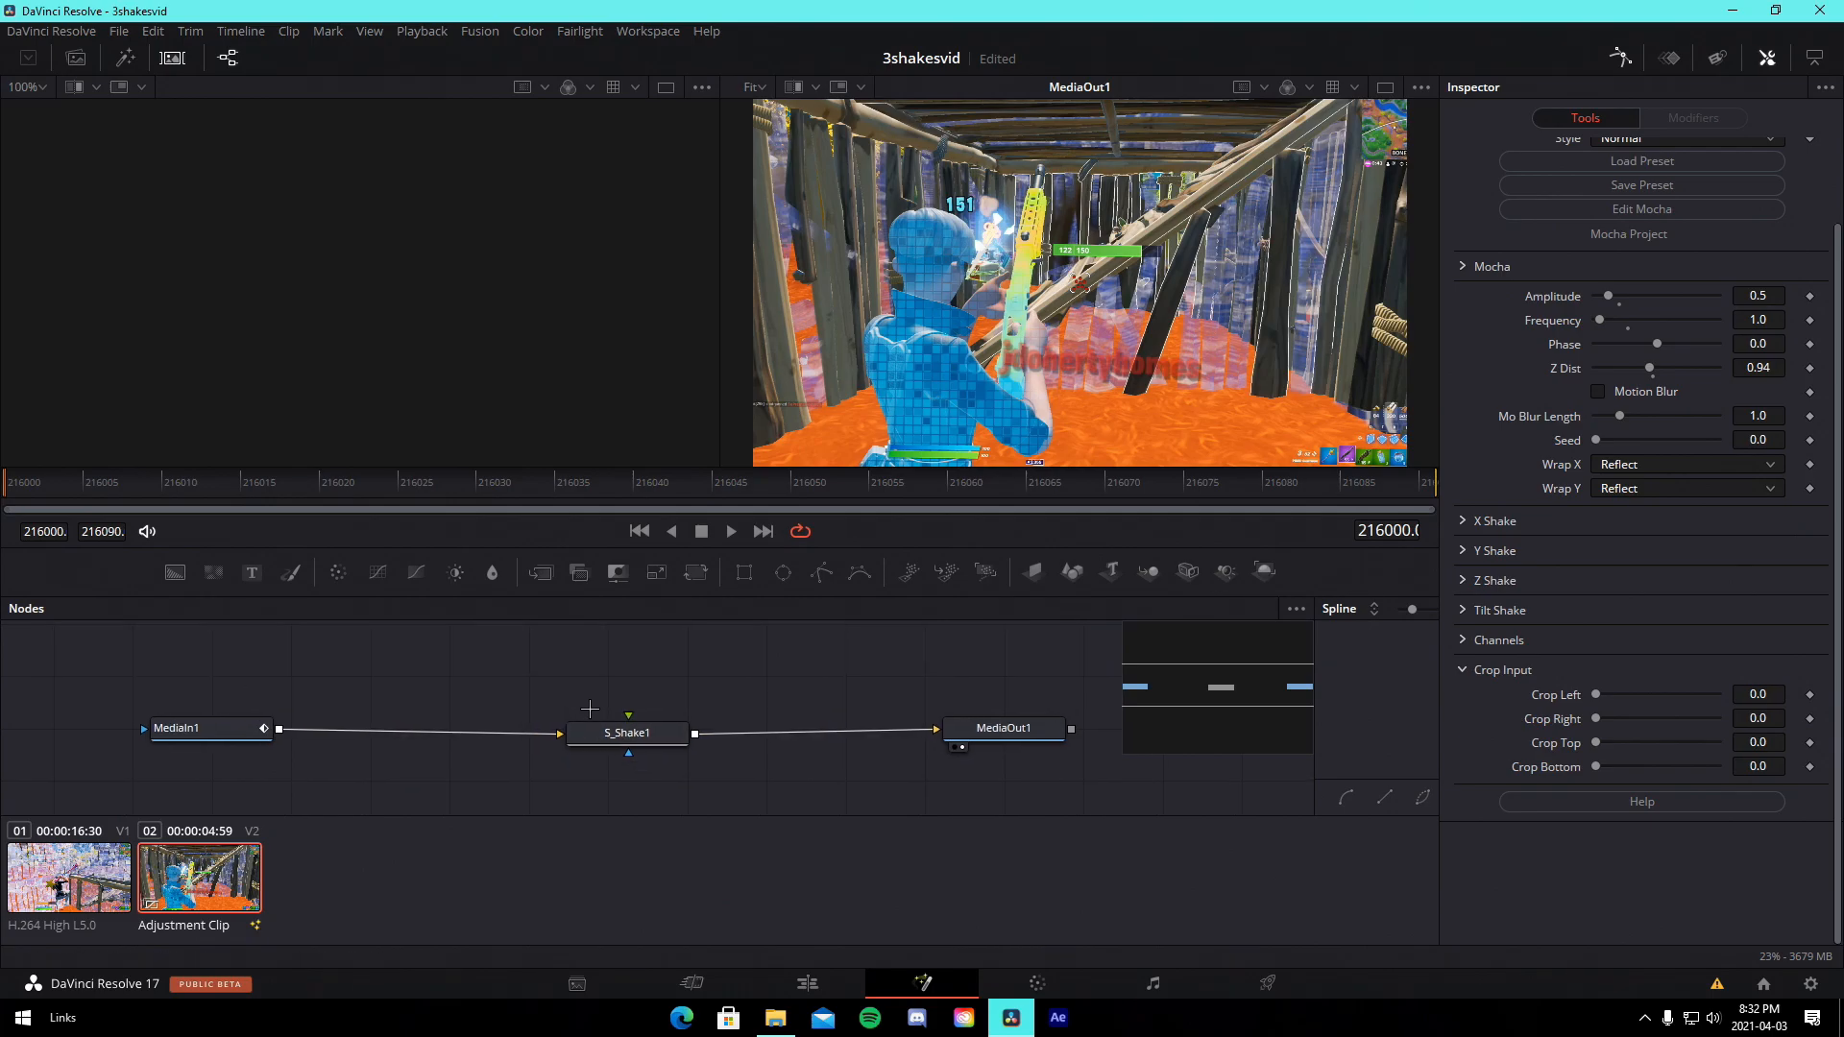
scroll(1551, 406, up, 2)
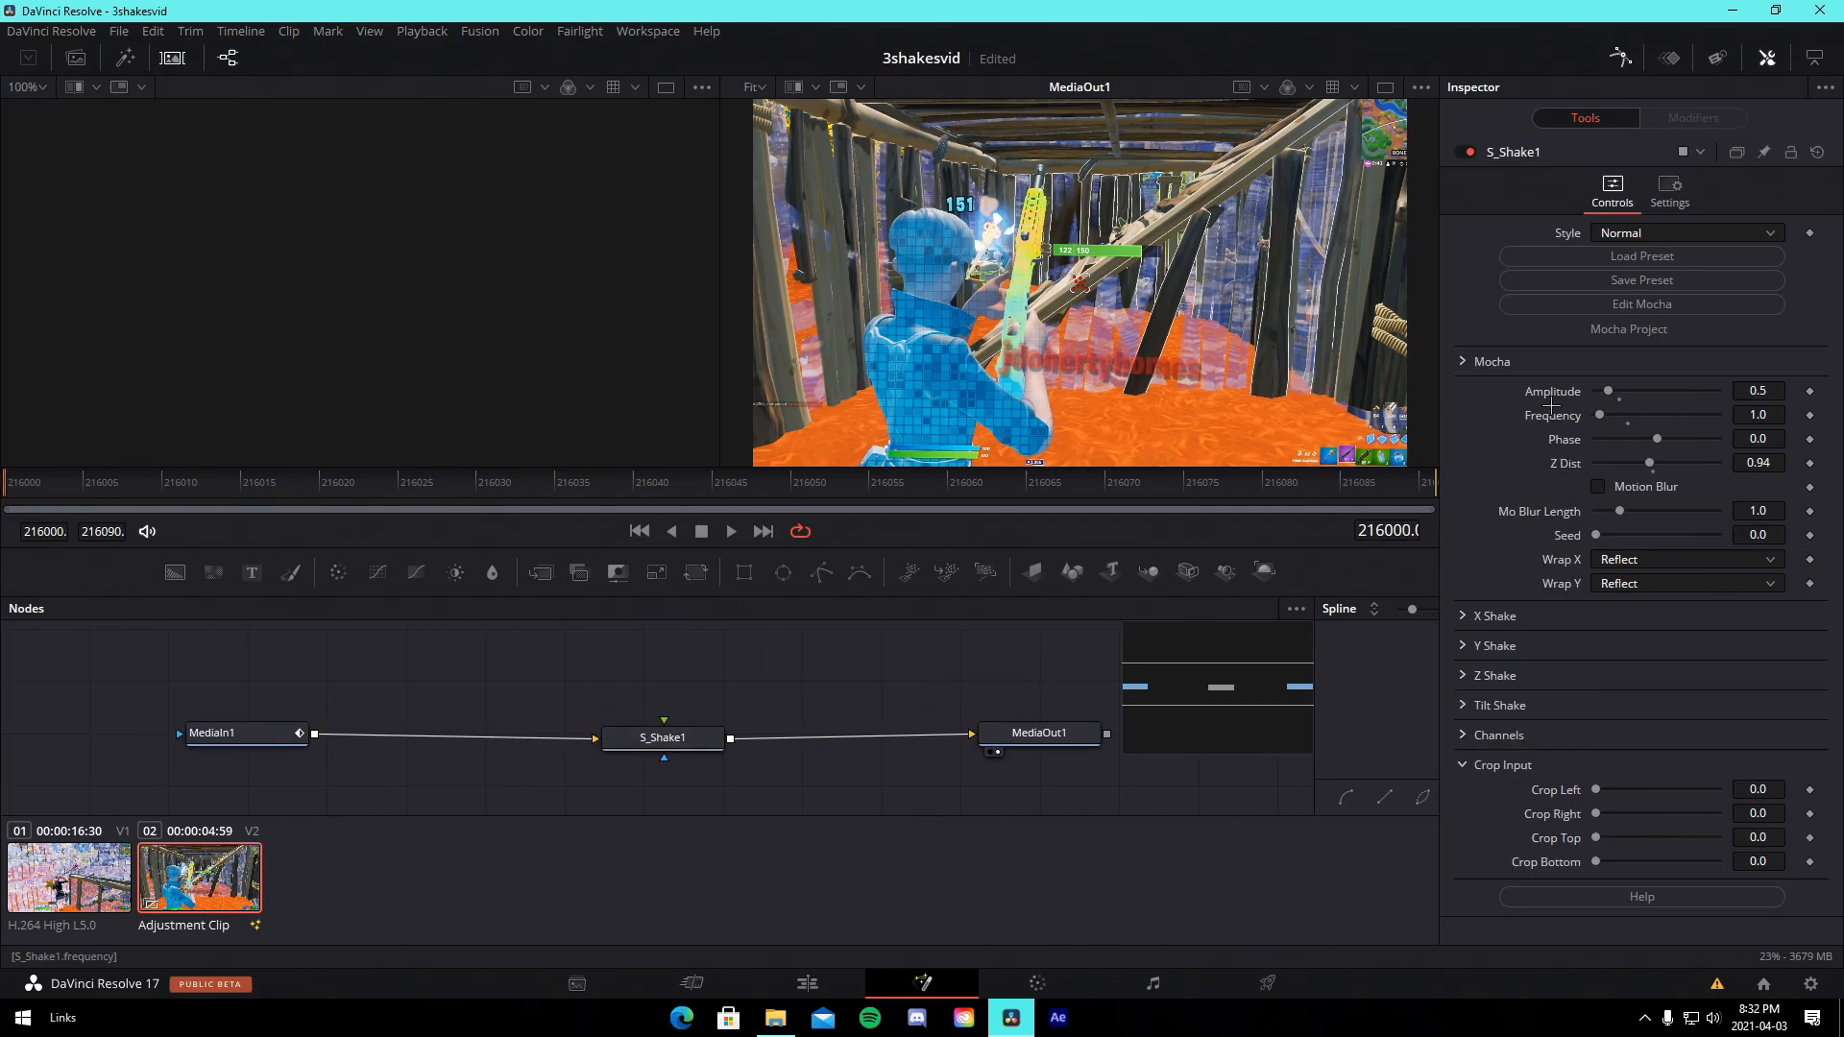
Keyframe the S_Shake node's Amplitude and Z Dist on the first frame, and set them to 0.05 and 1 at frame 216090.
click(1810, 391)
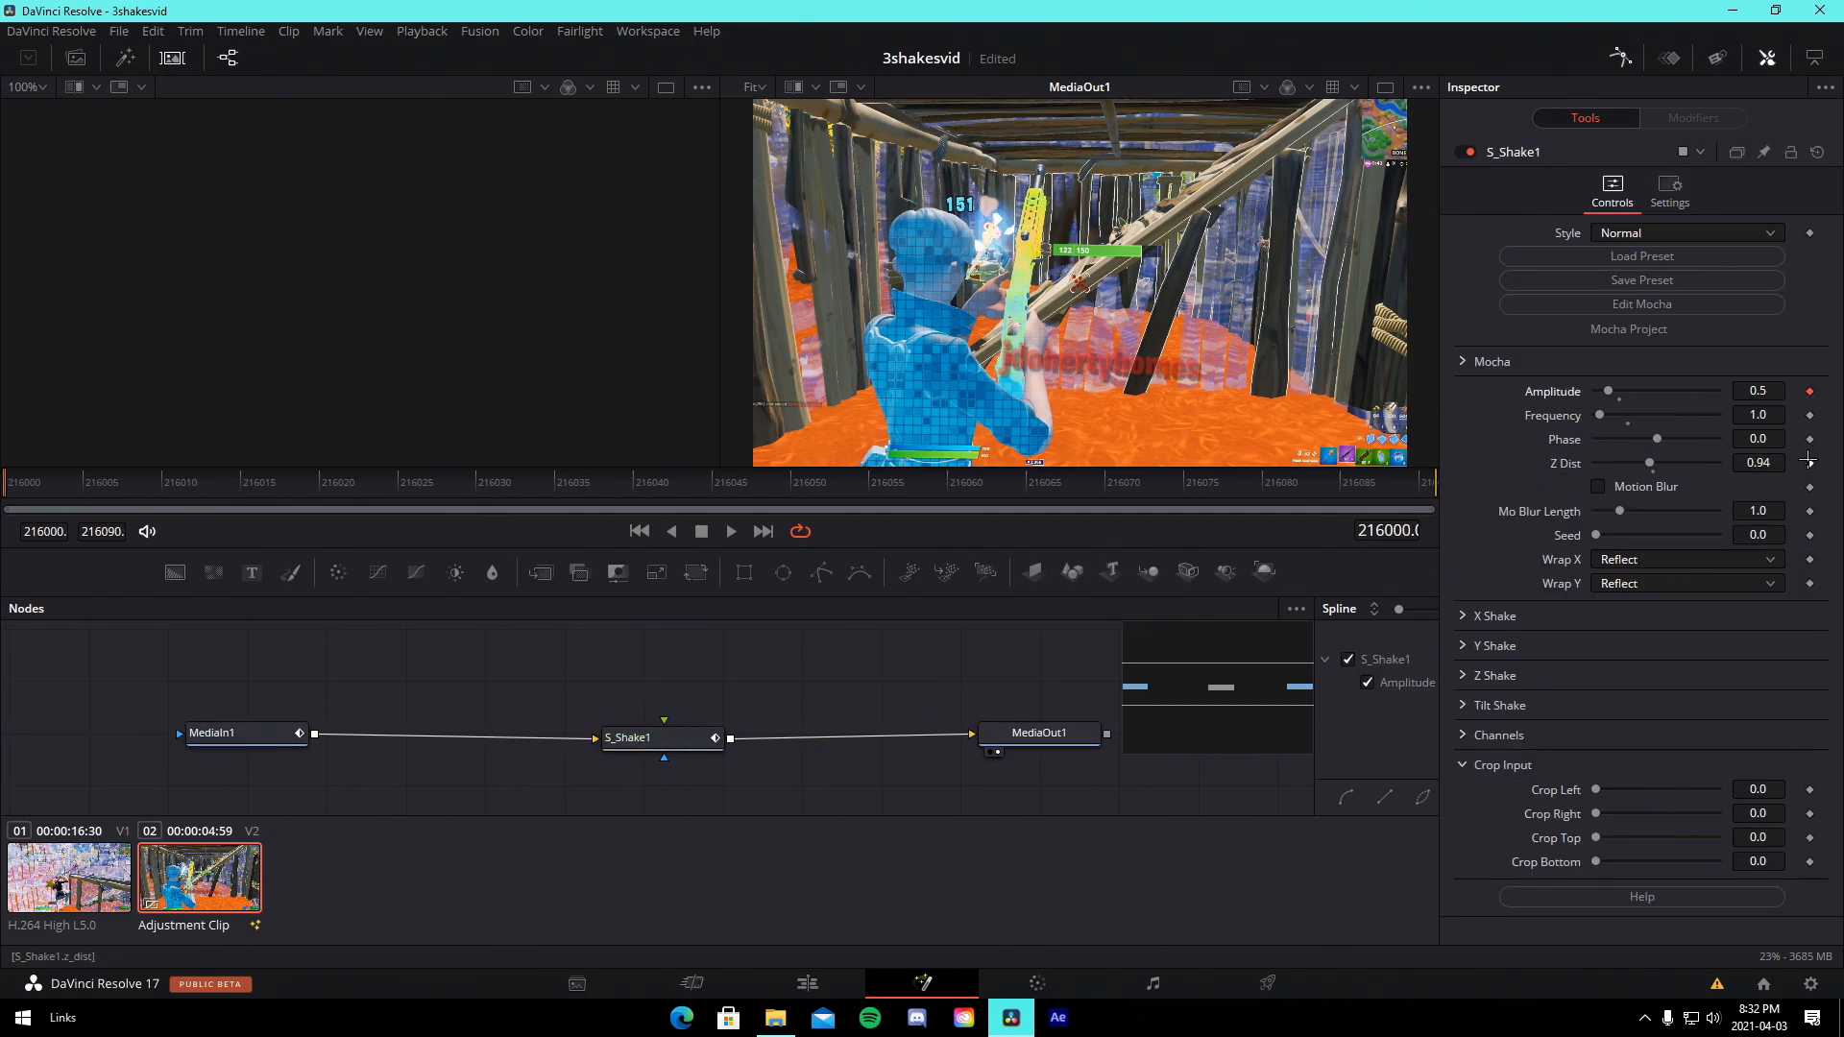
click(1810, 463)
drag(1189, 483, 1412, 485)
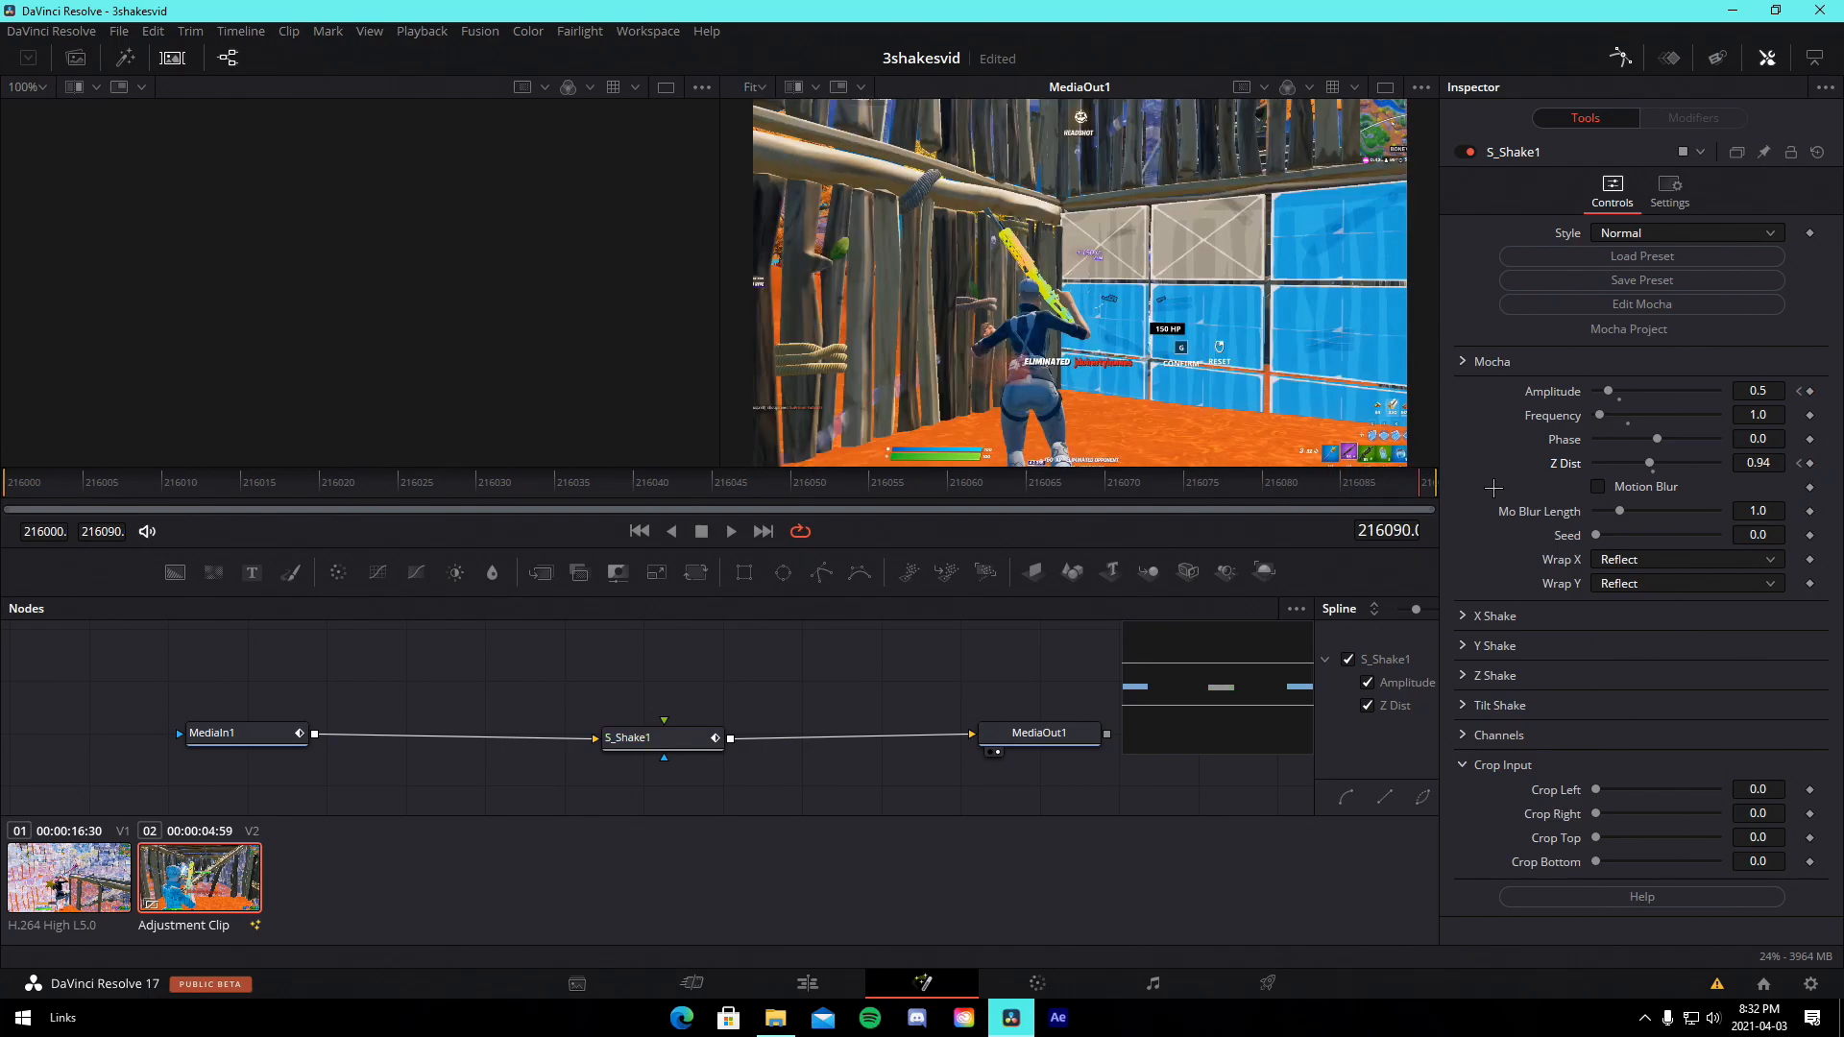
click(1767, 388)
text(.0)
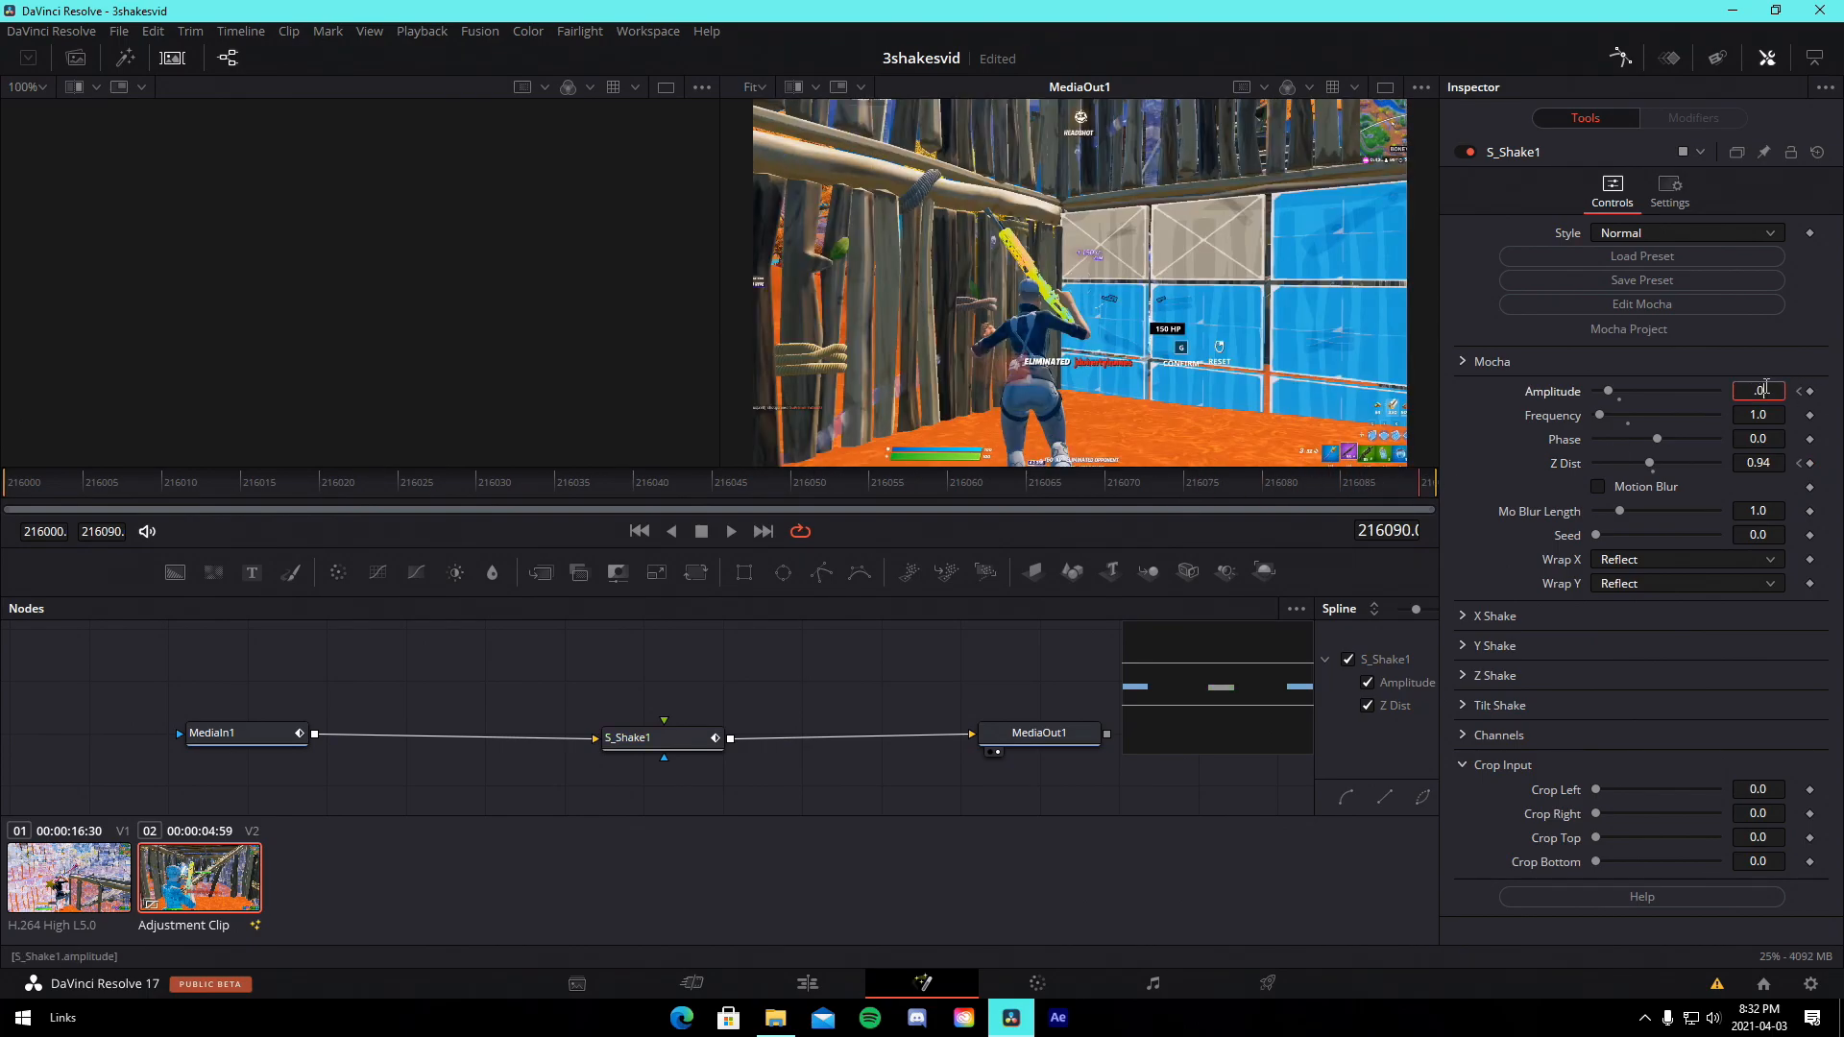
text(5)
key(Tab)
double_click(1776, 463)
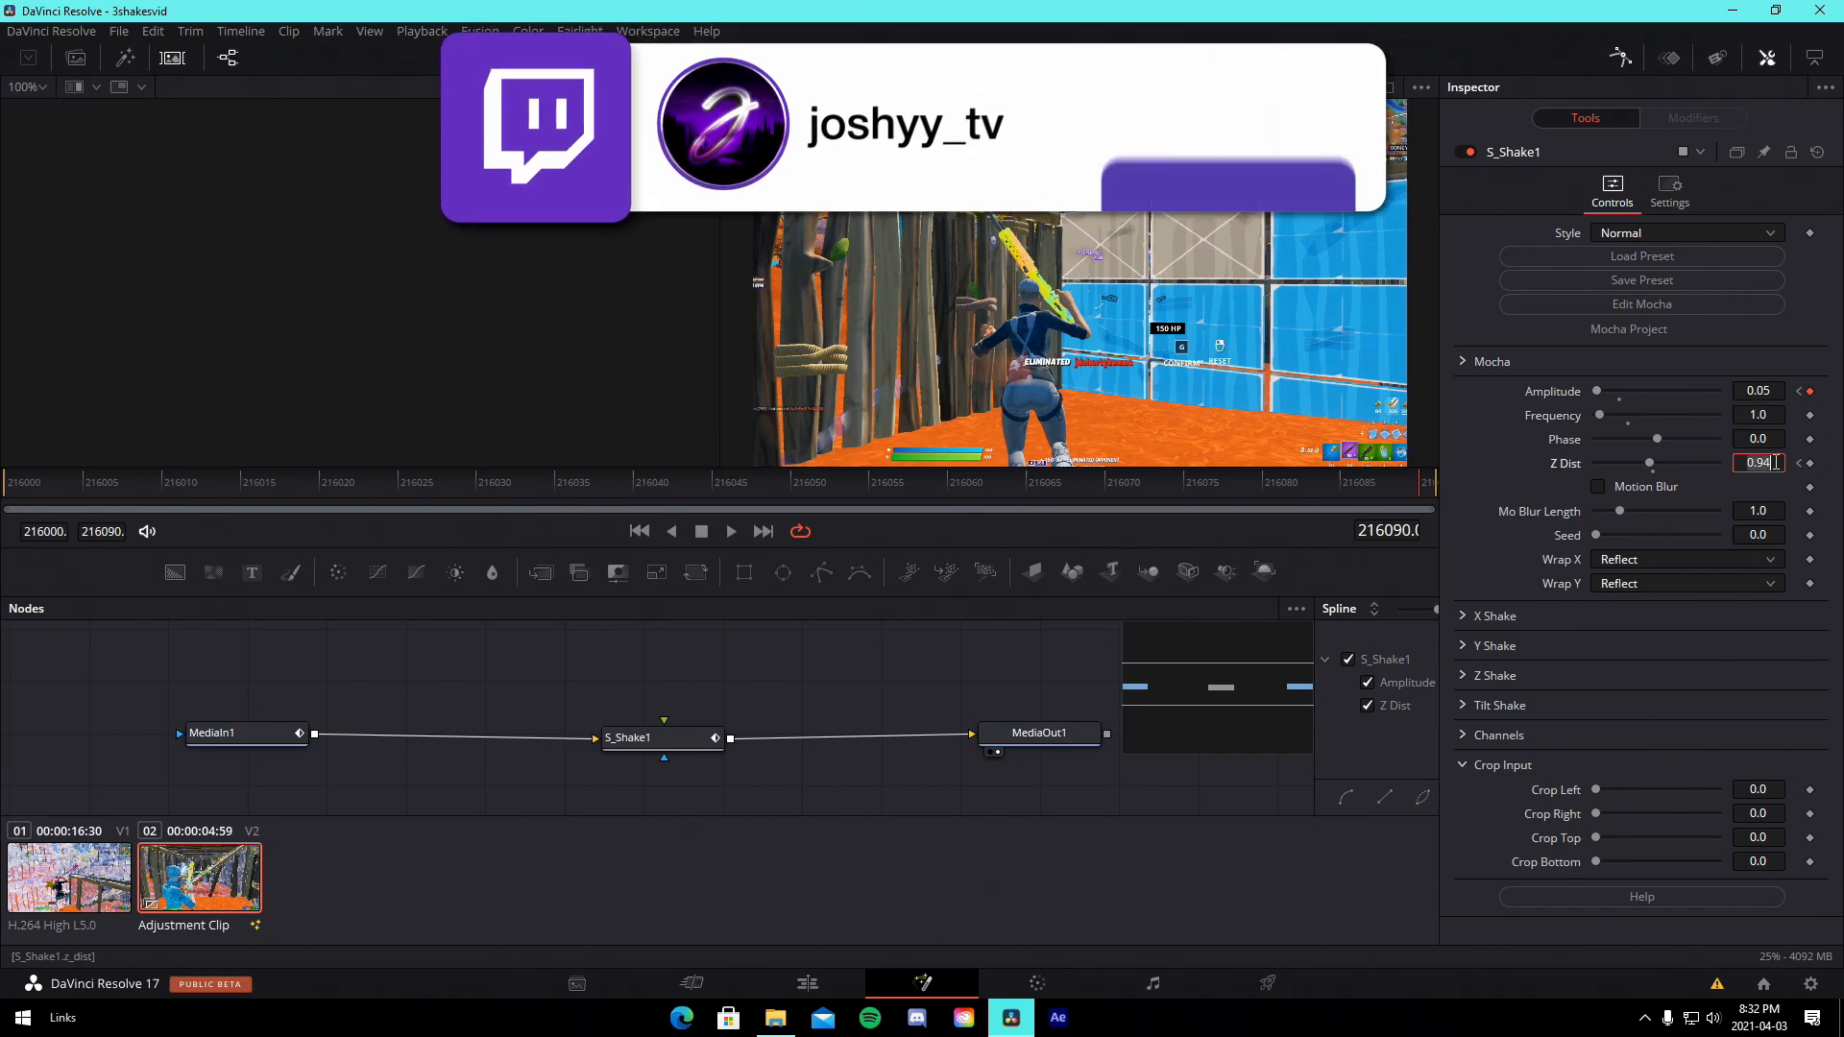
text(1)
key(Tab)
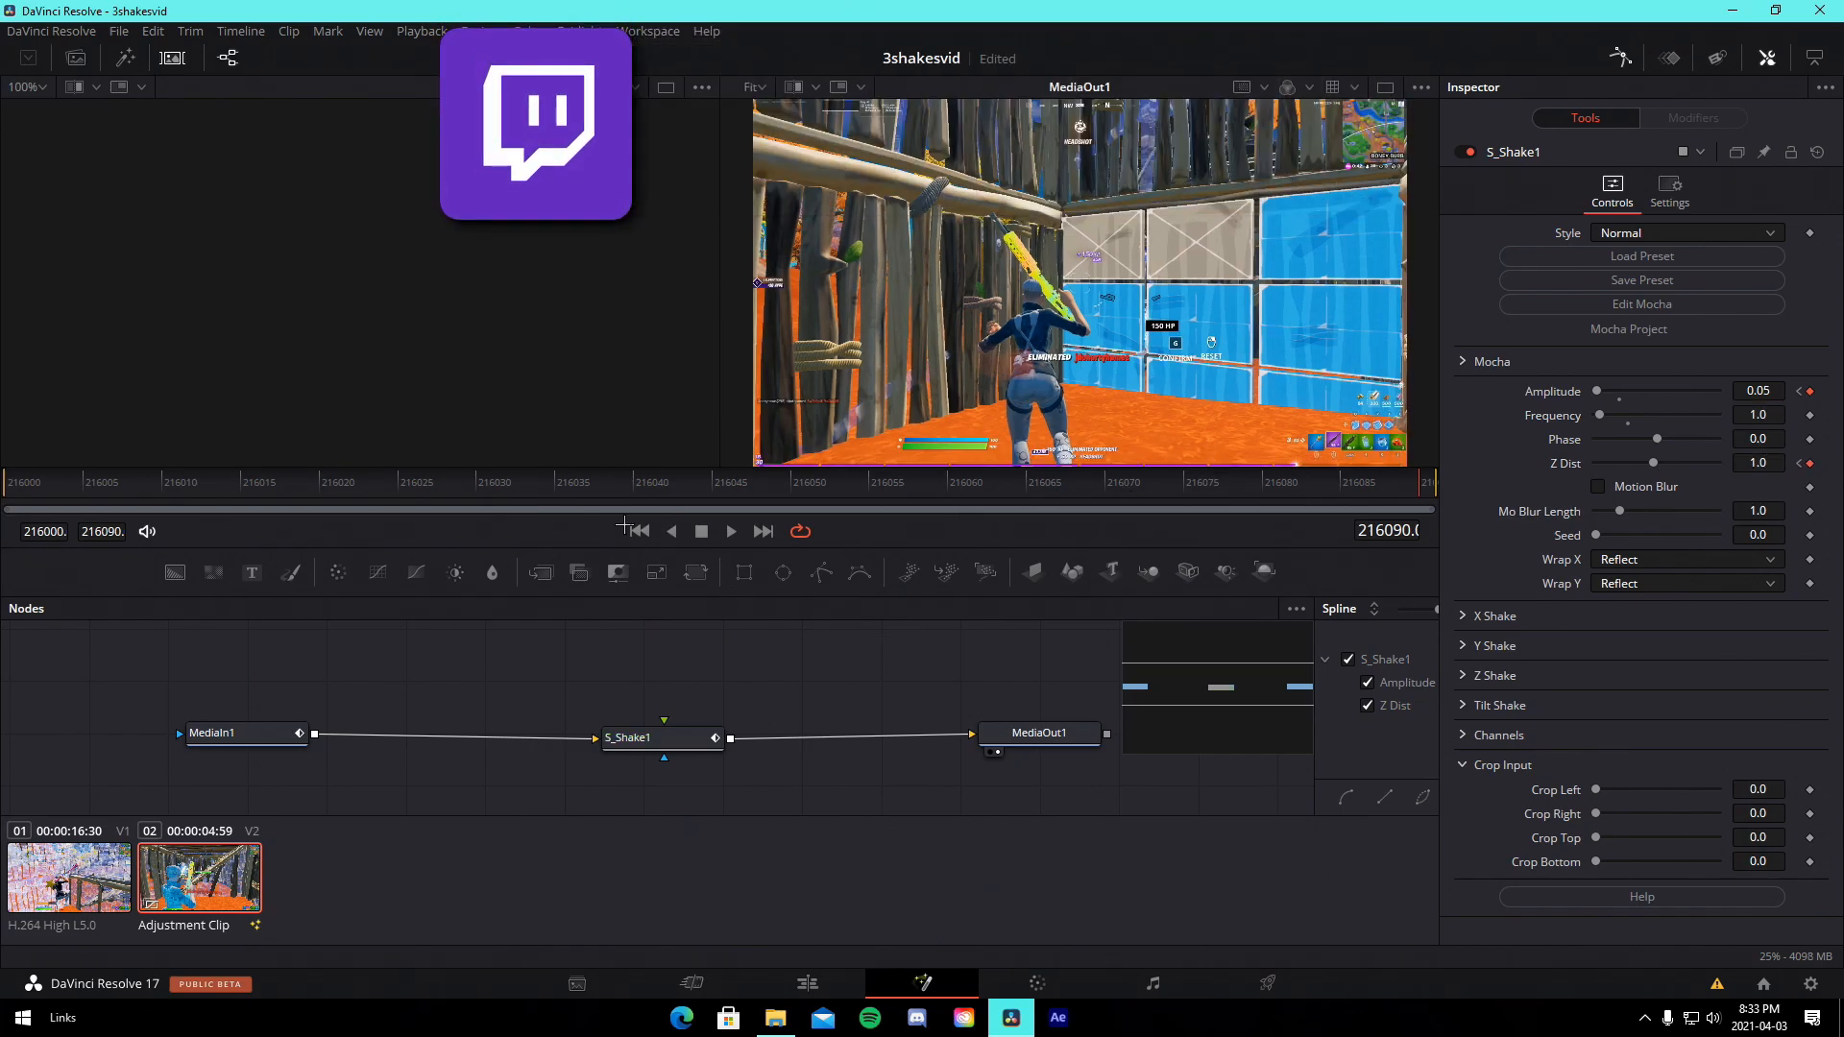
Return to the Edit page, enlarge the timeline viewer and play the section around the adjustment clip.
key(shift+4)
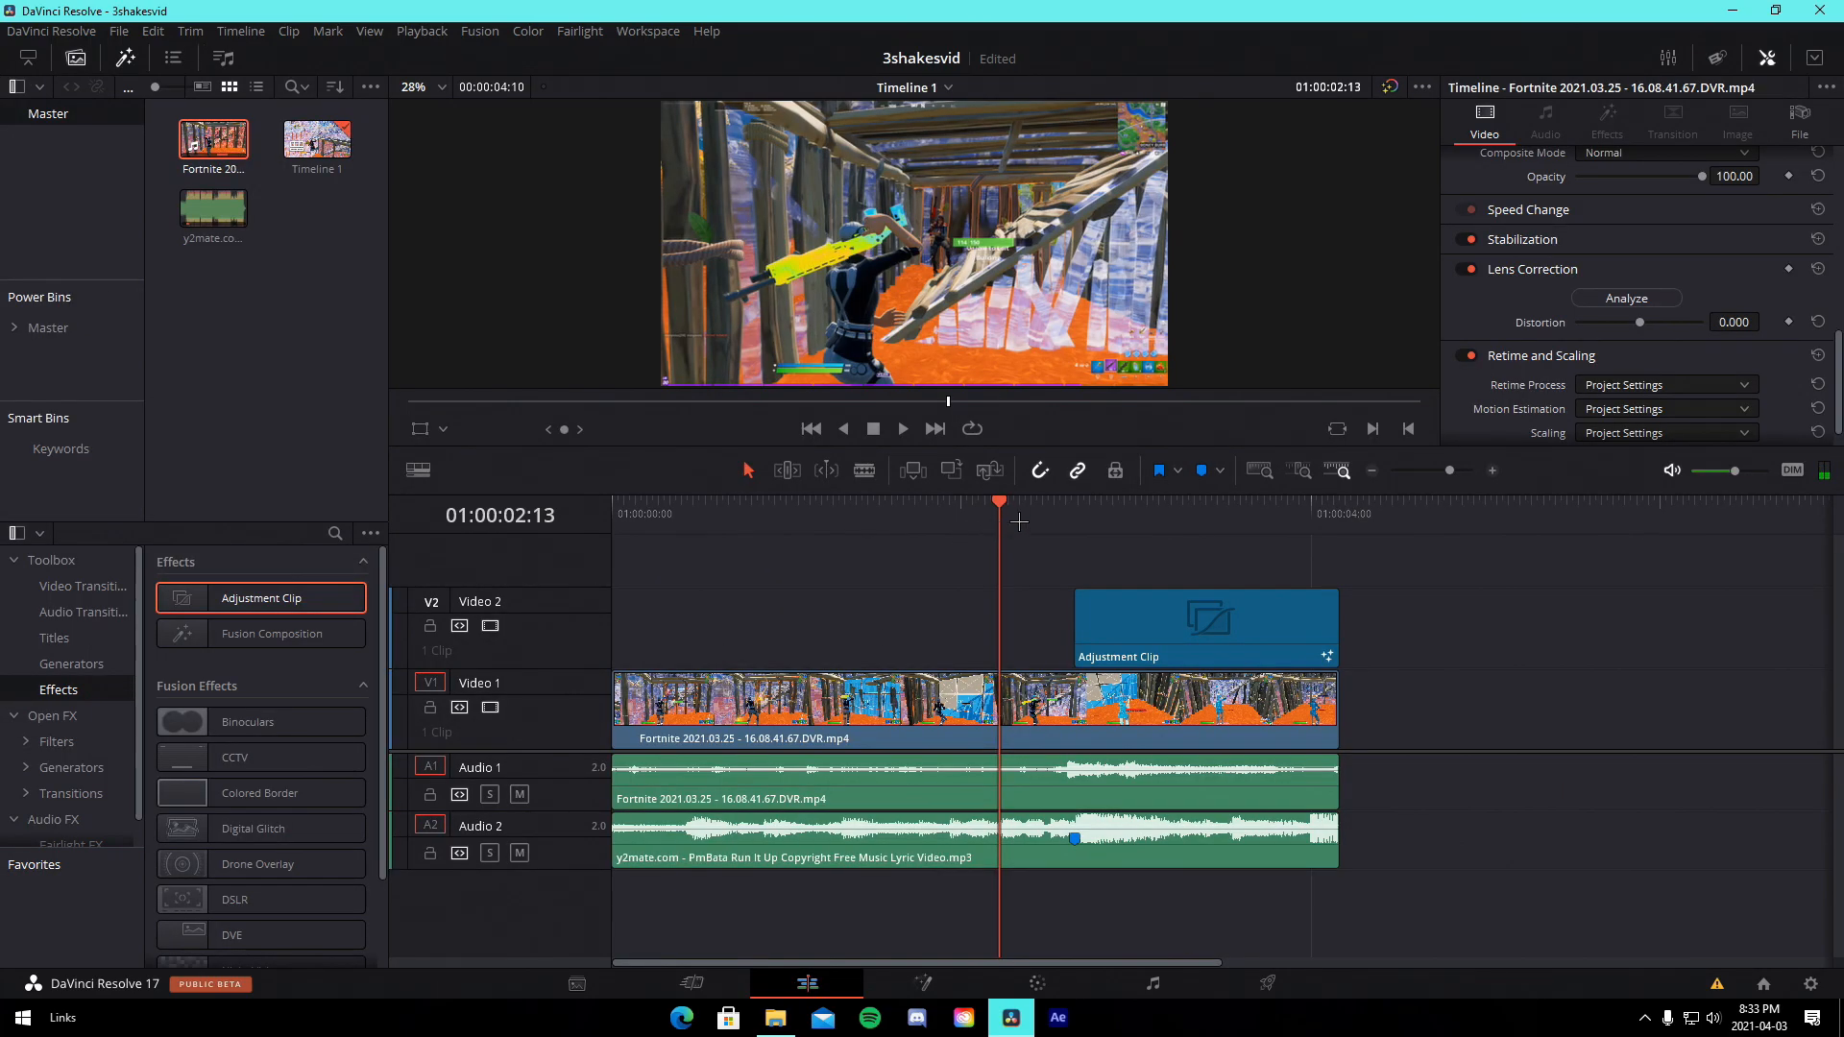
drag(1025, 445, 1025, 501)
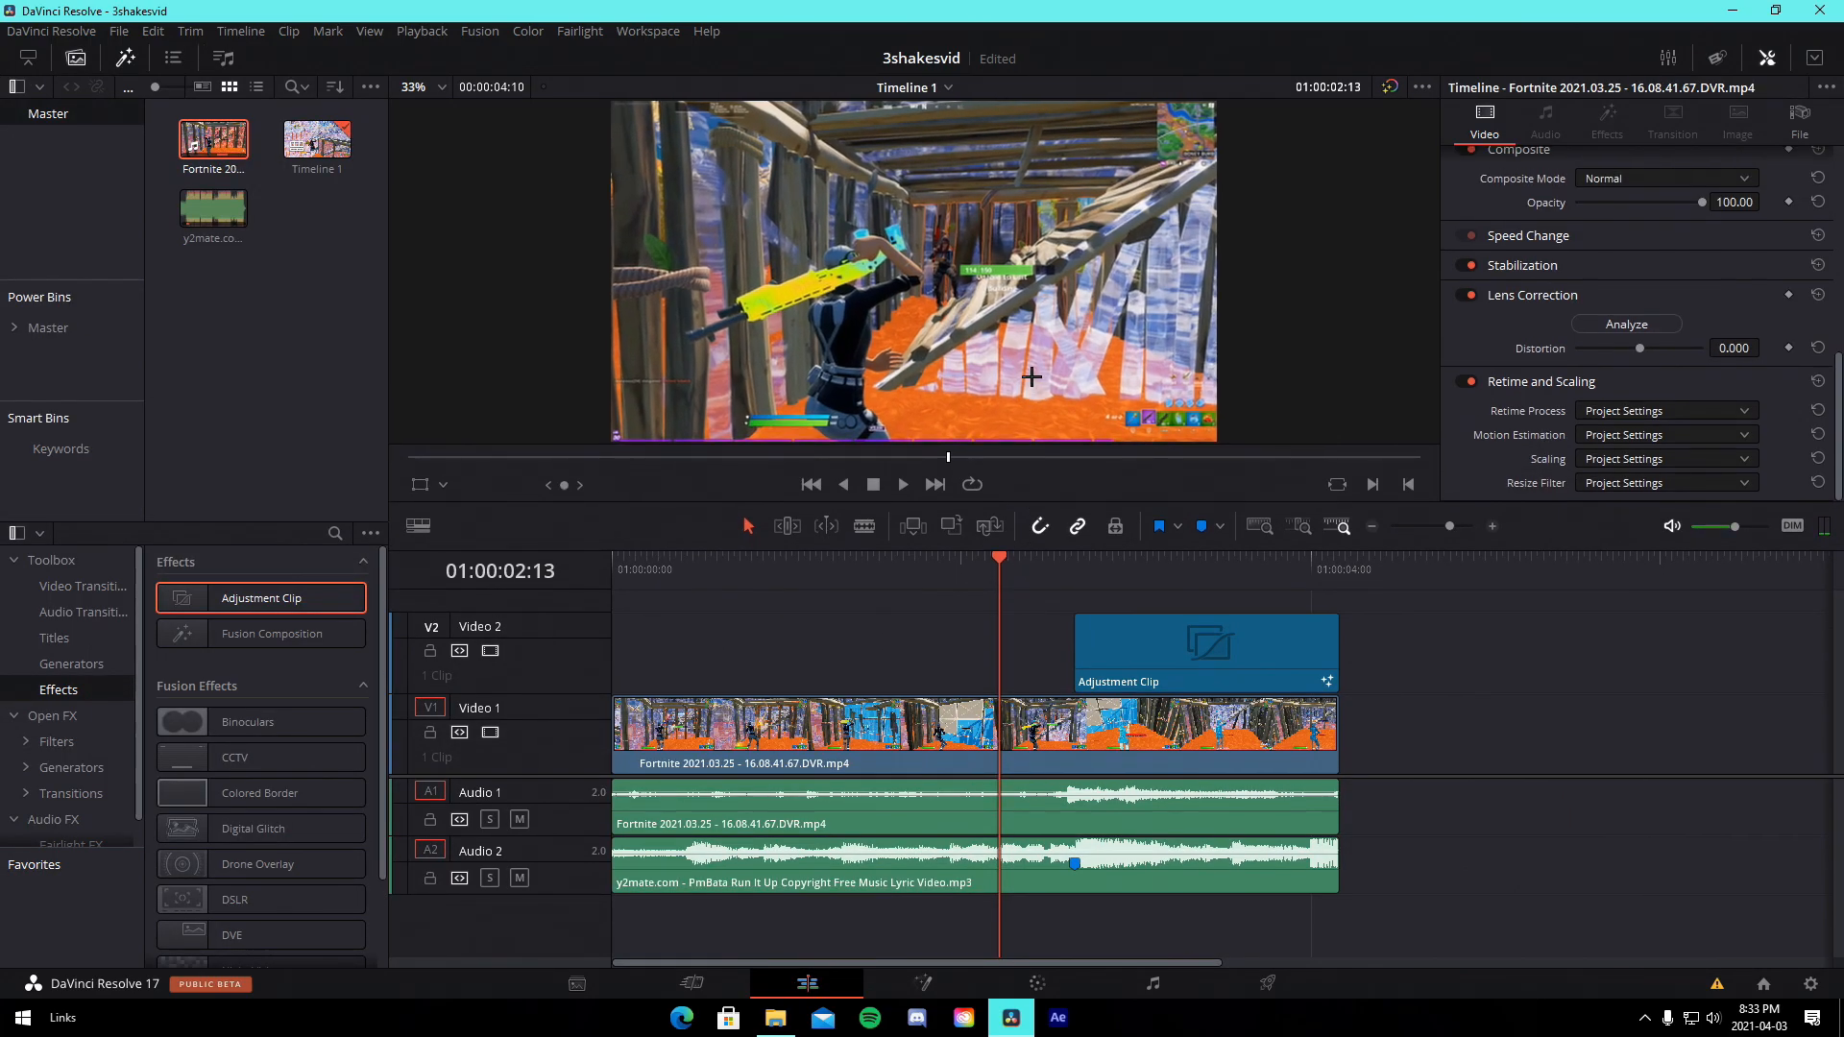
key(space)
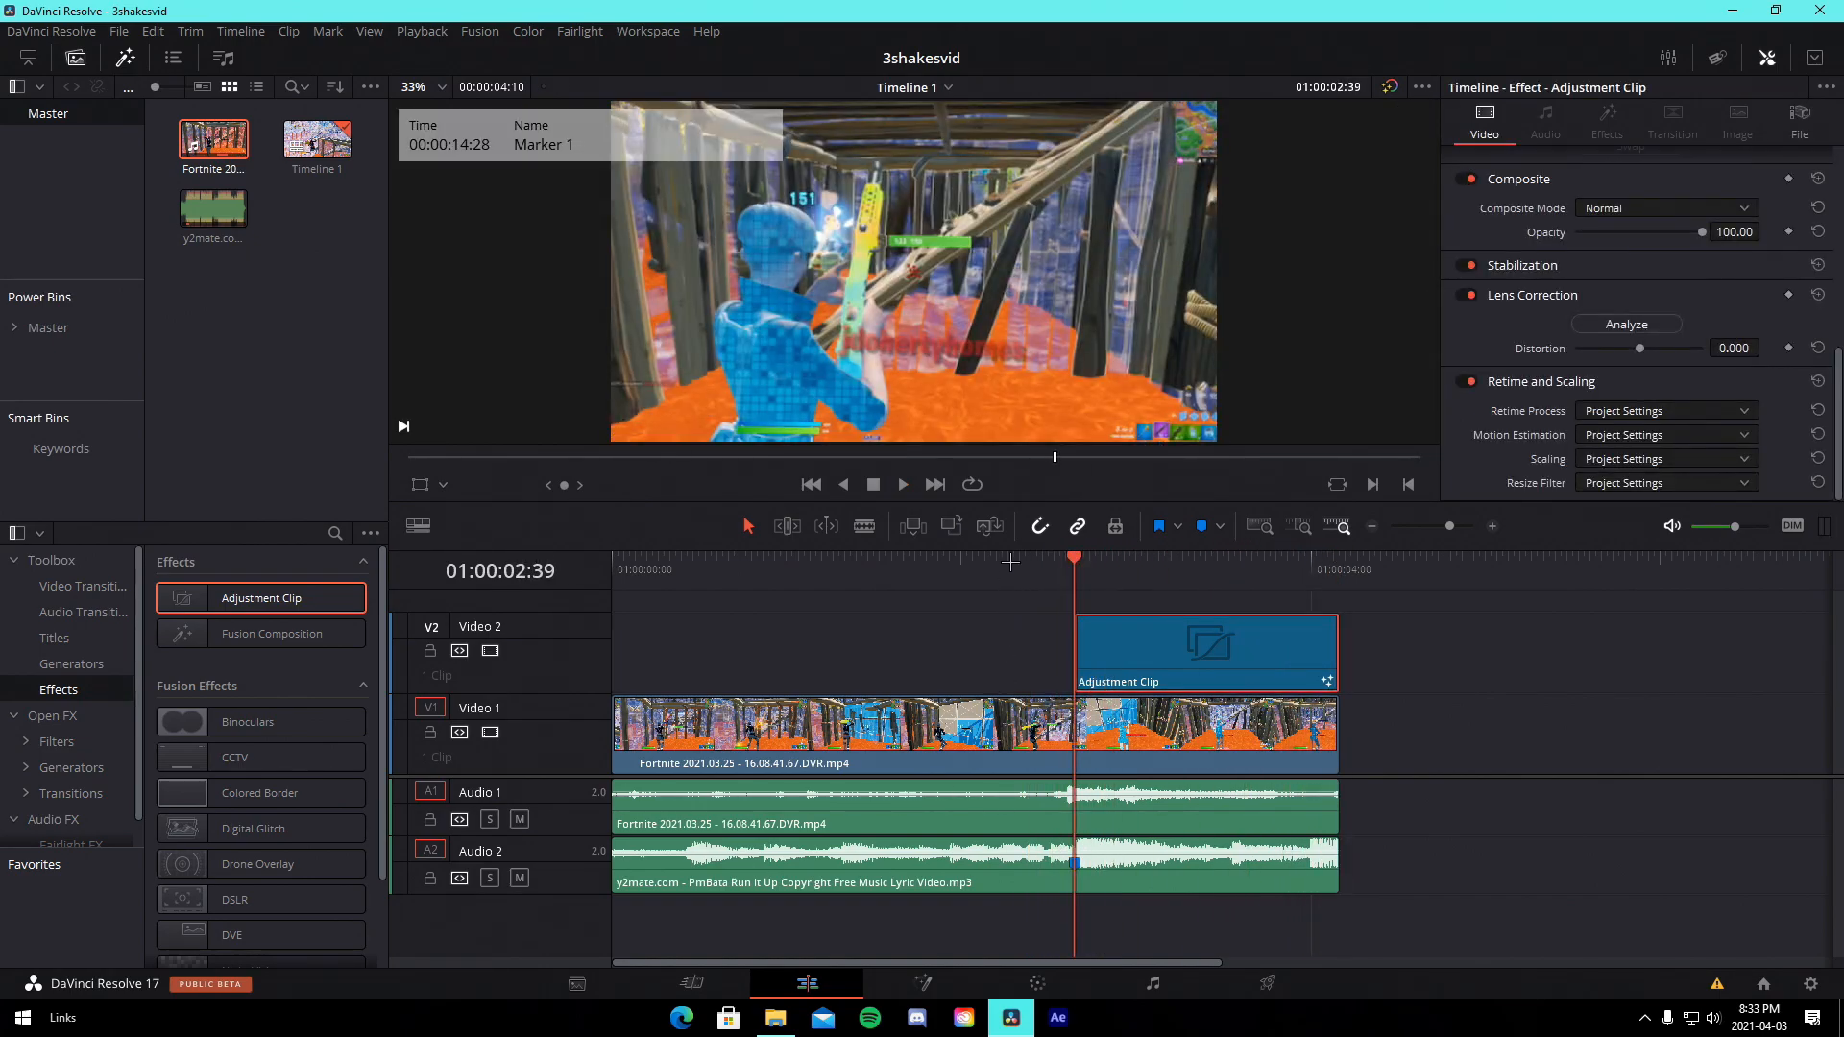
In Fusion, insert a second S_Shake node before MediaOut1 with Amplitude 1, Frequency 25, Phase 1.05, Motion Blur enabled and Mo Blur Length 0.3.
click(913, 979)
click(818, 698)
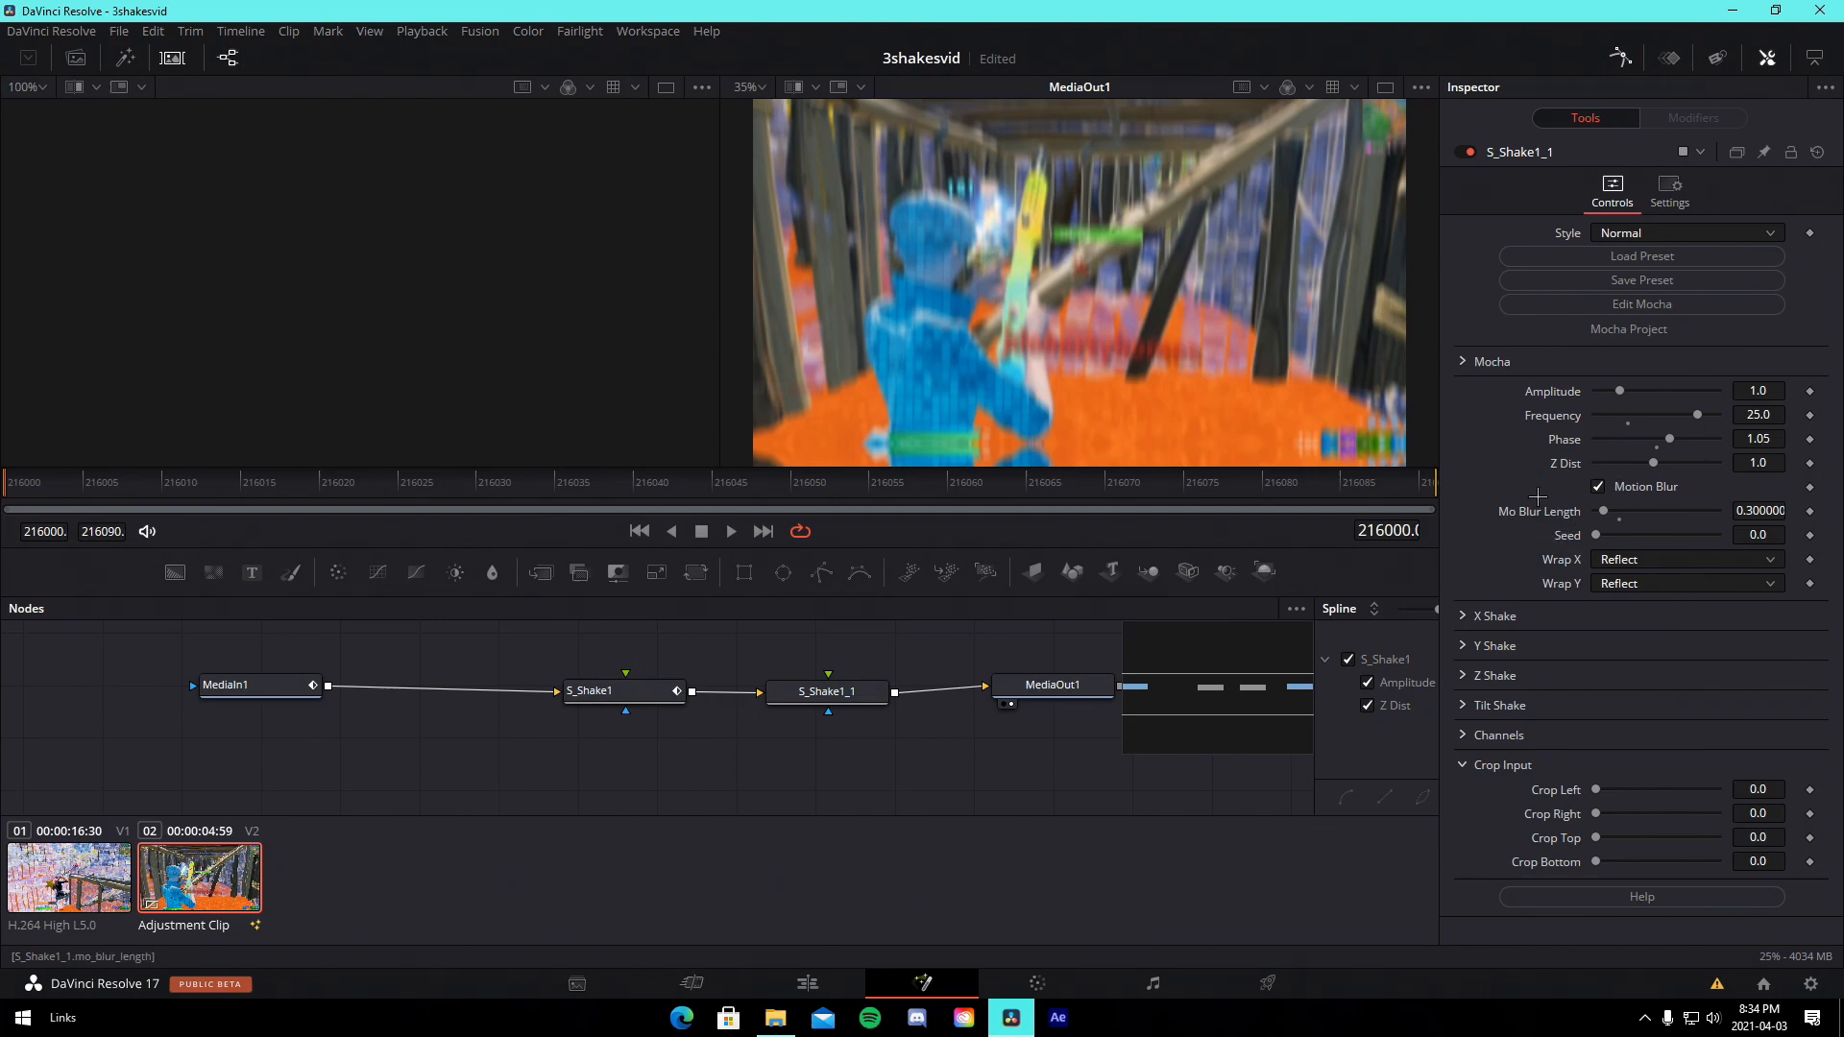
Examine the second S_Shake node's X Shake, Y Shake, Z Shake and Tilt Shake settings.
click(1463, 616)
click(1463, 616)
click(1463, 646)
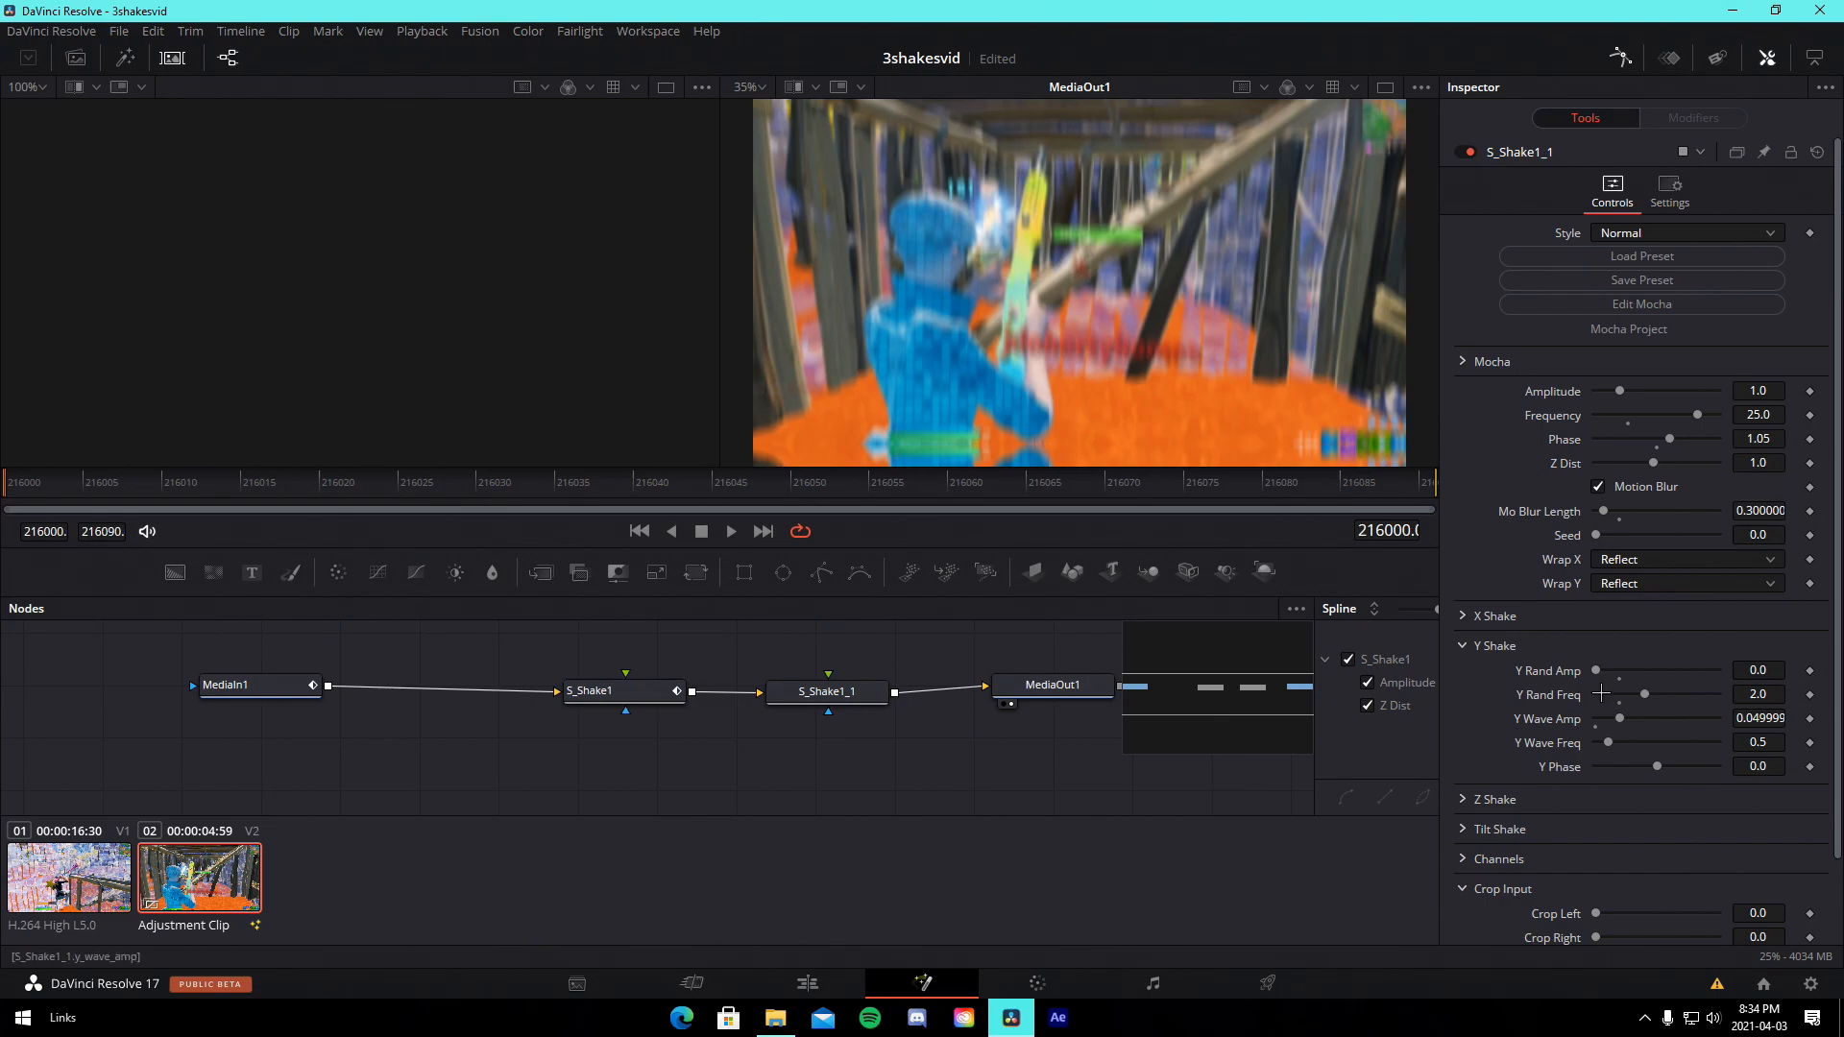
click(1463, 645)
click(1463, 675)
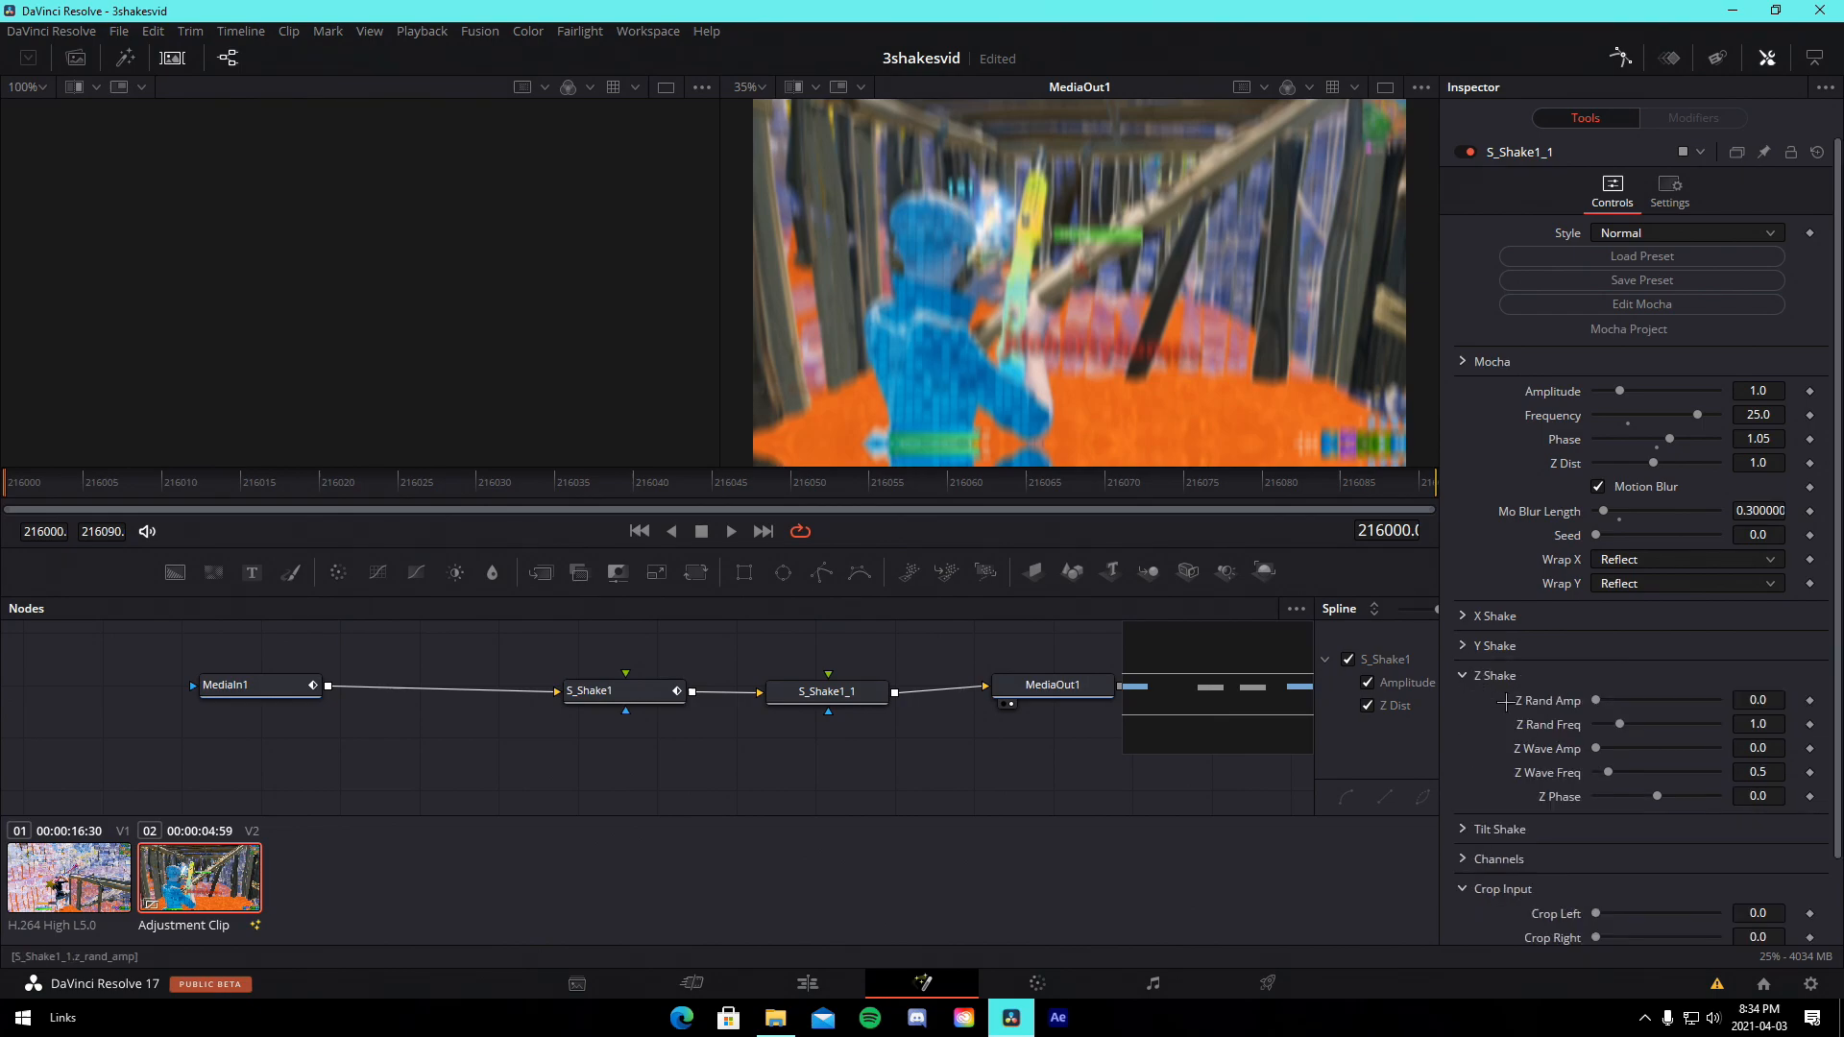
click(1462, 676)
click(1462, 705)
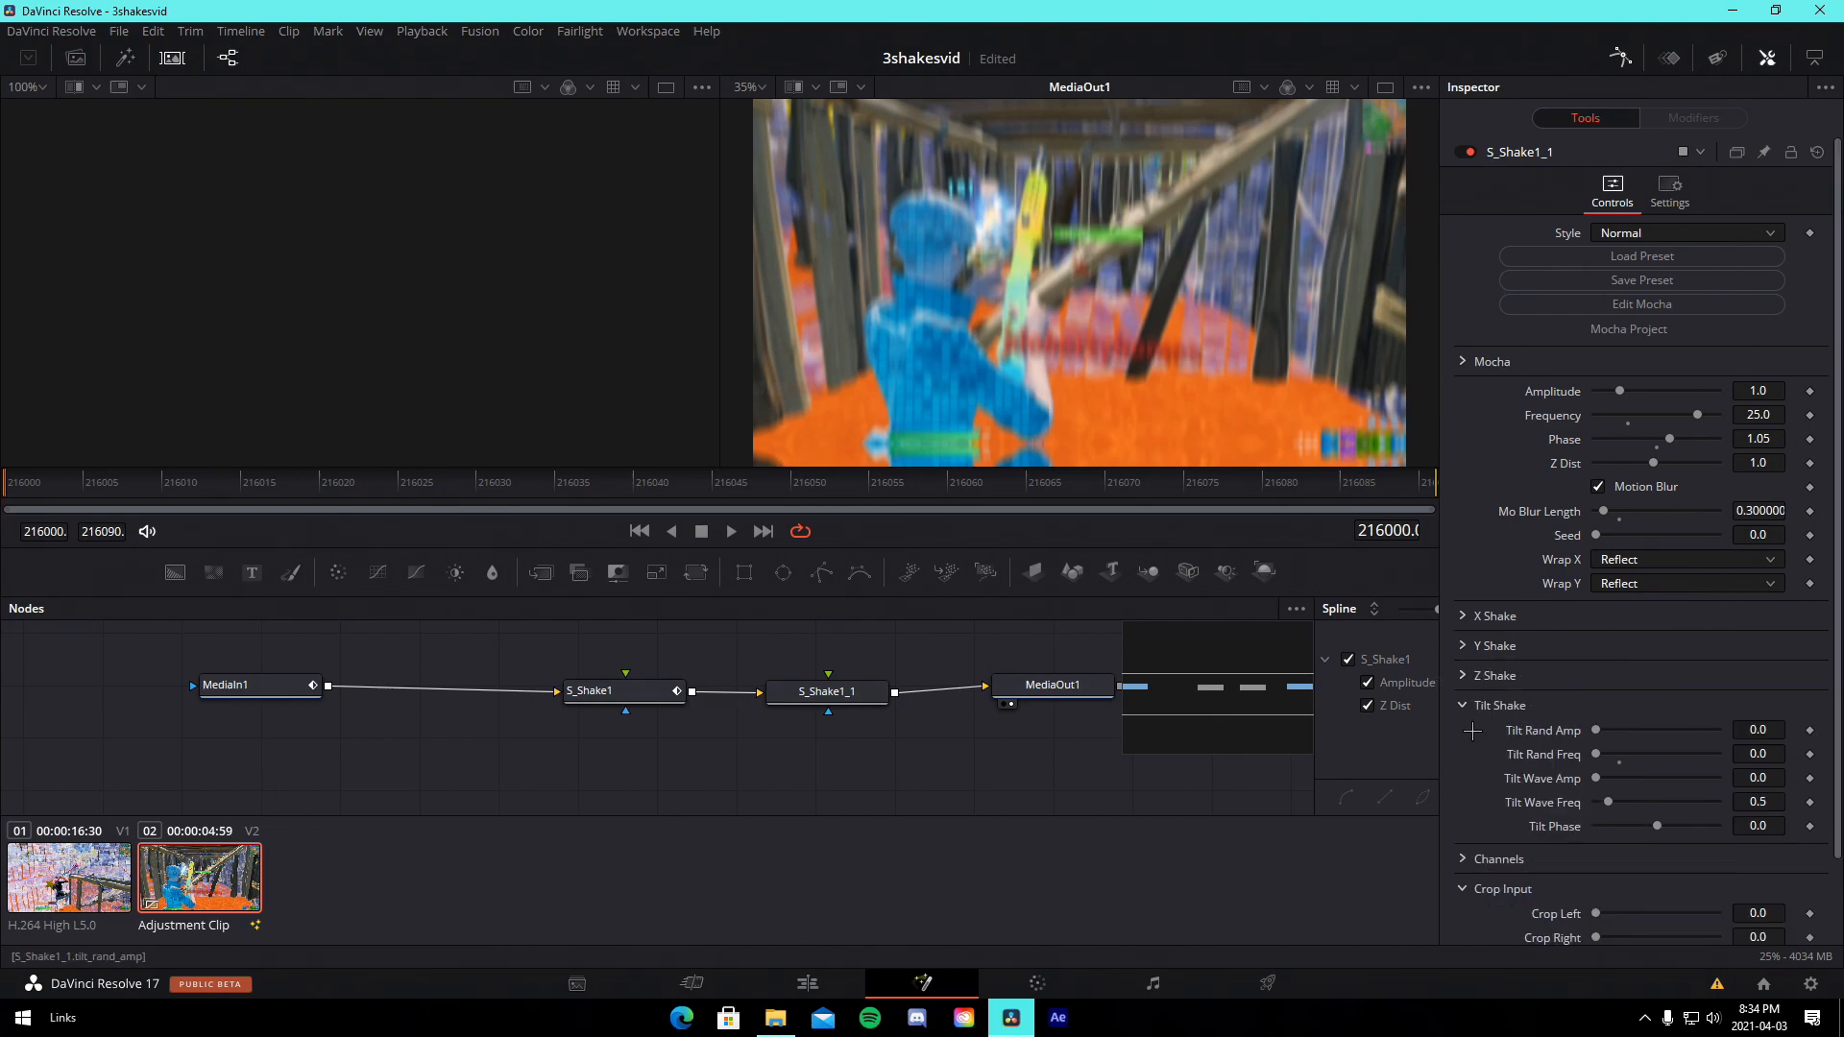
click(1462, 705)
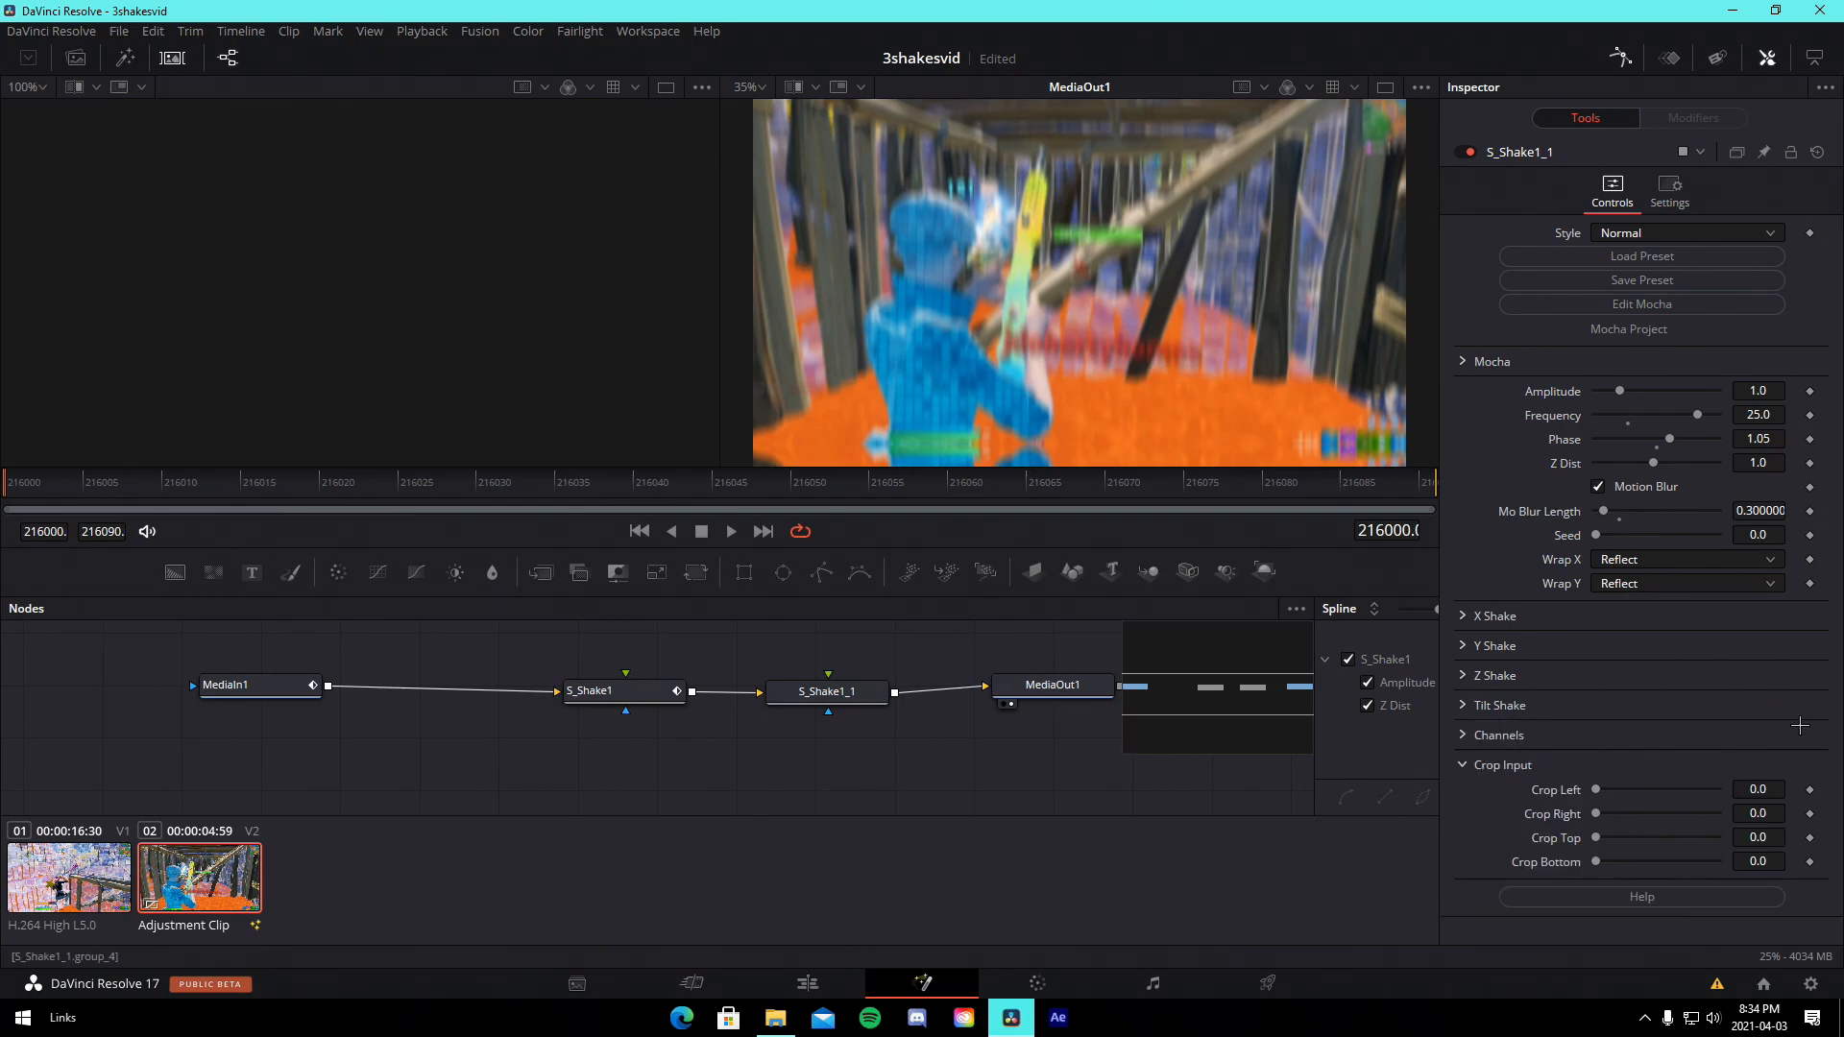
Keyframe the second S_Shake node's Amplitude at 1.0 on the first frame and lower it to its minimum at frame 216010.
click(1811, 391)
key(space)
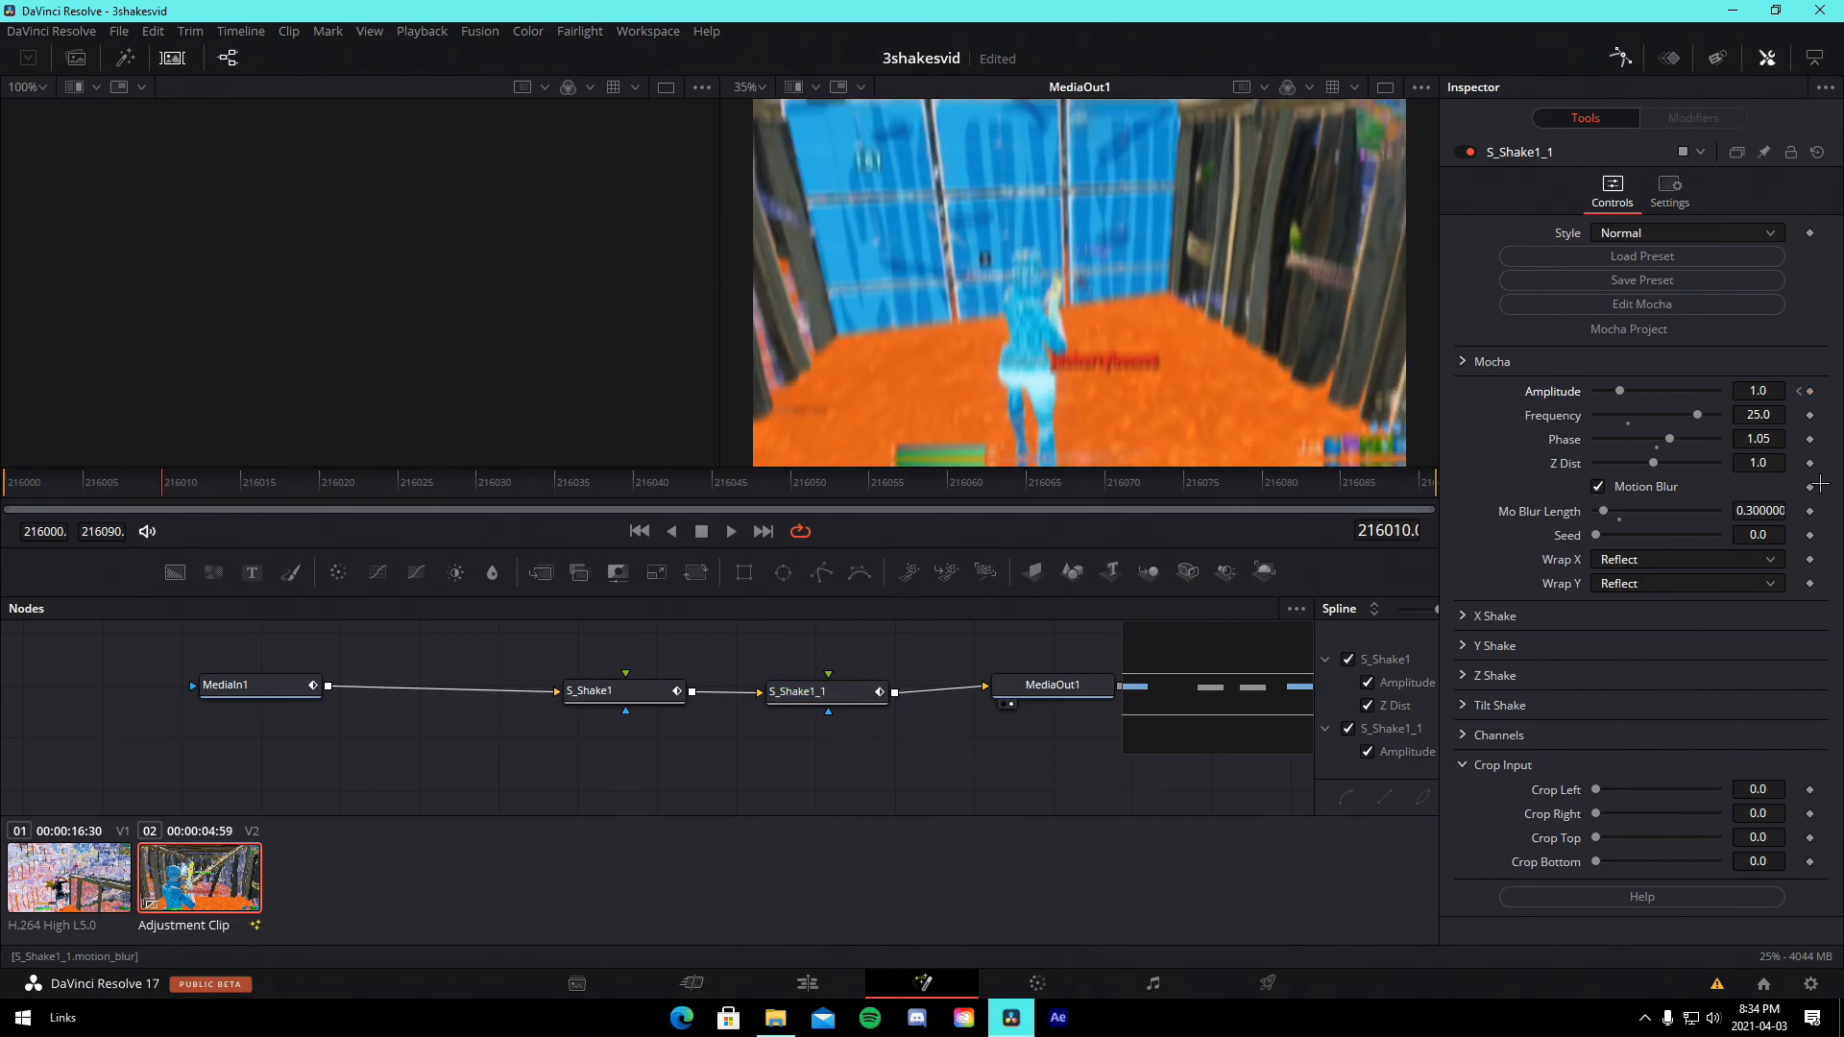
drag(1619, 391, 1592, 392)
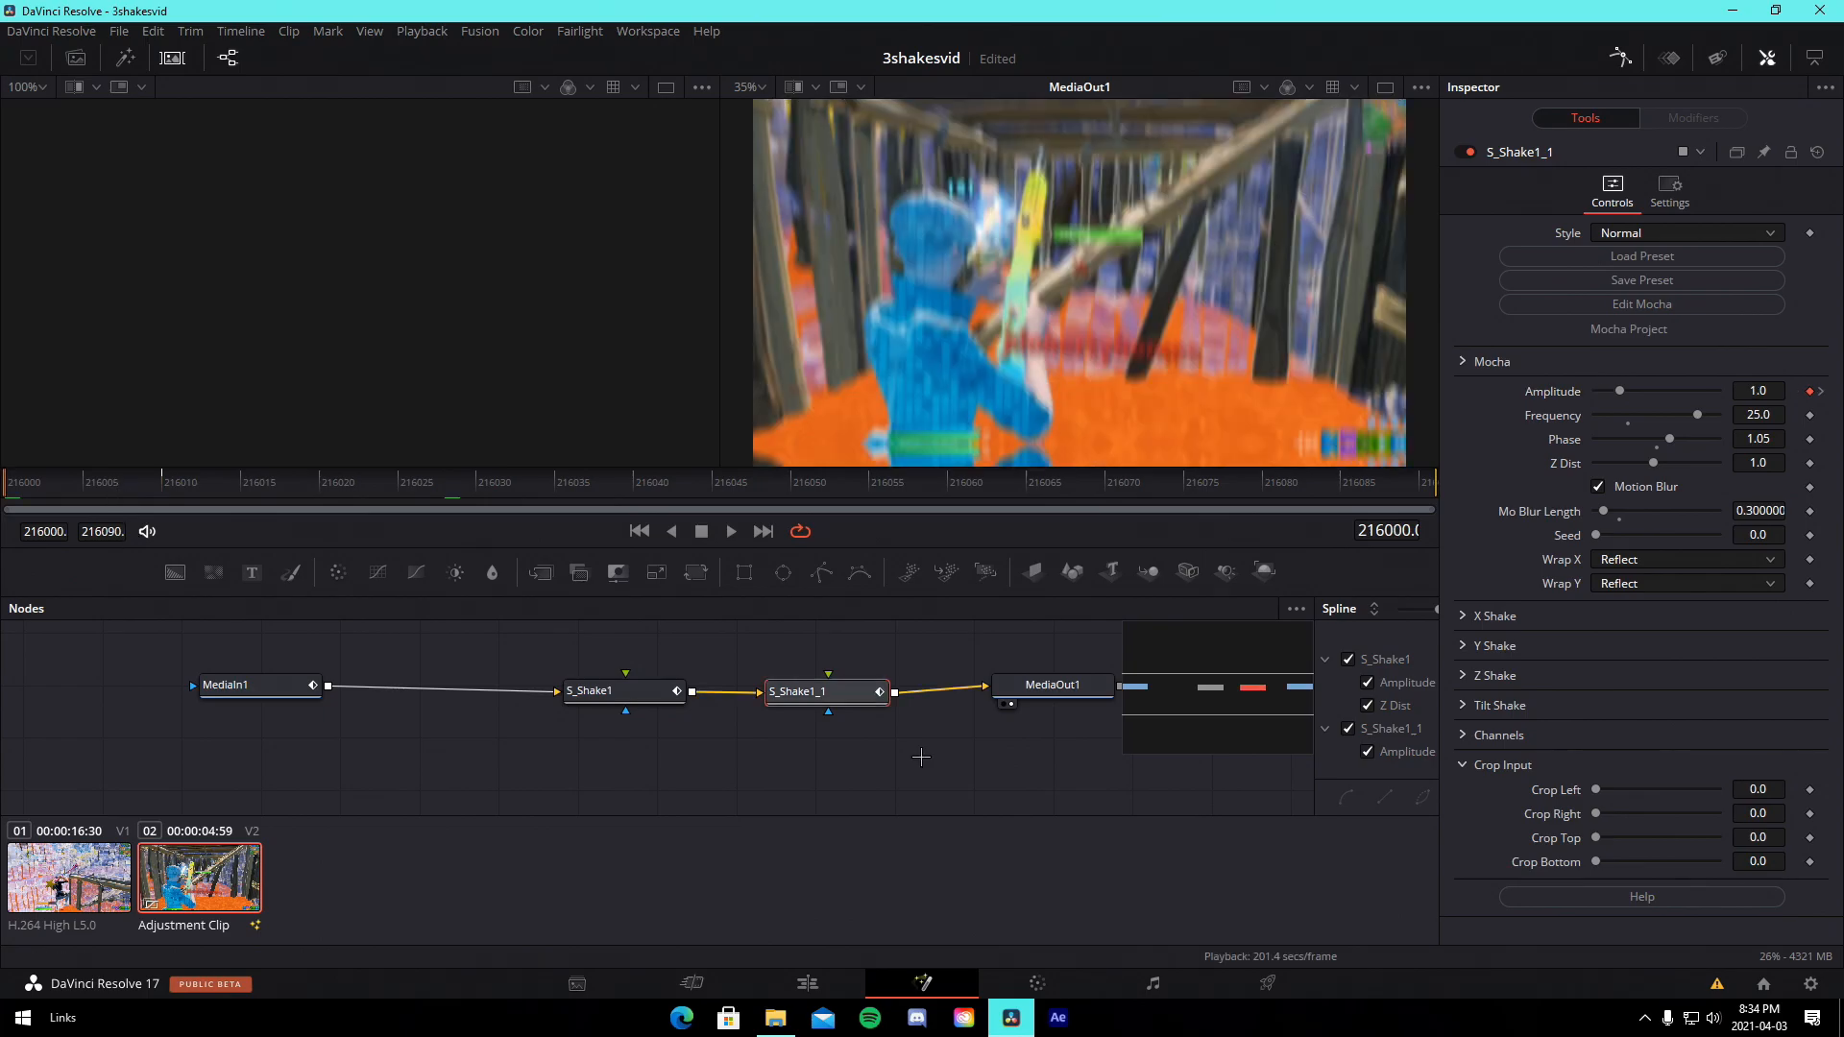
Set the Red Amplitude channel of the second S_Shake node to 1.5.
click(918, 755)
drag(918, 755, 887, 757)
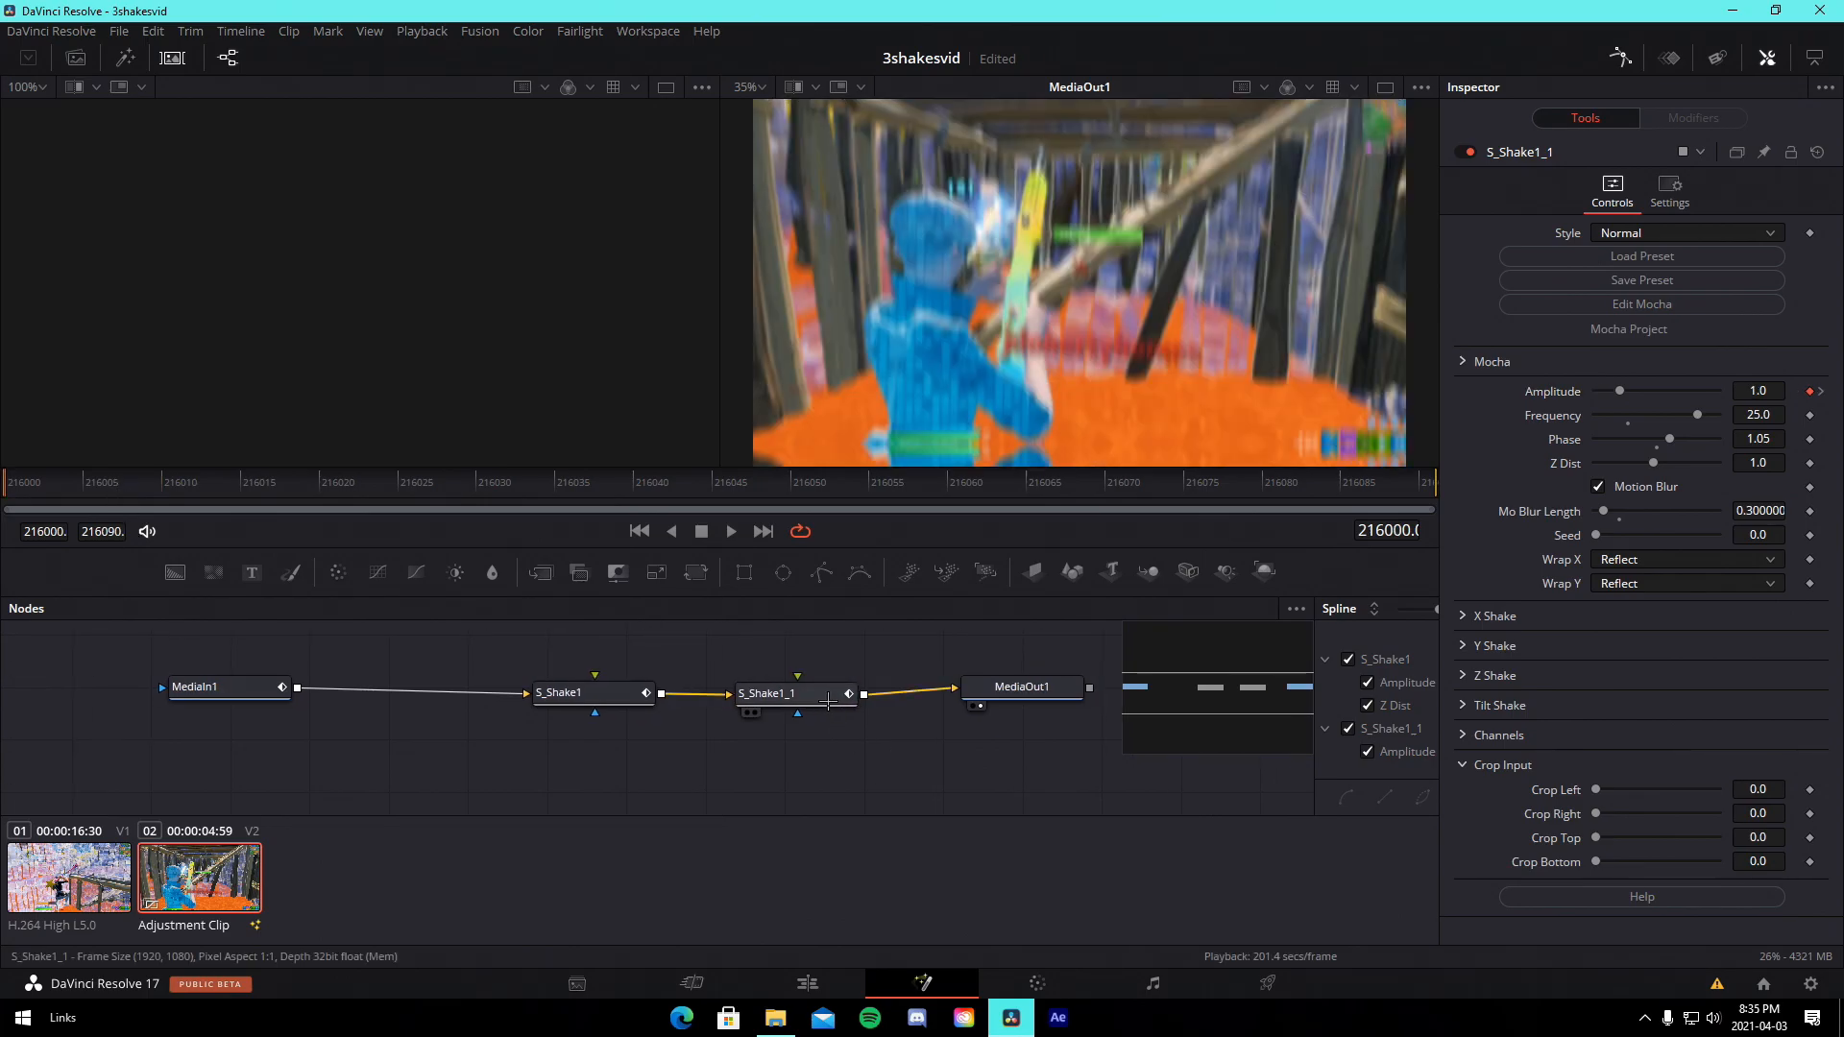
click(805, 695)
click(858, 762)
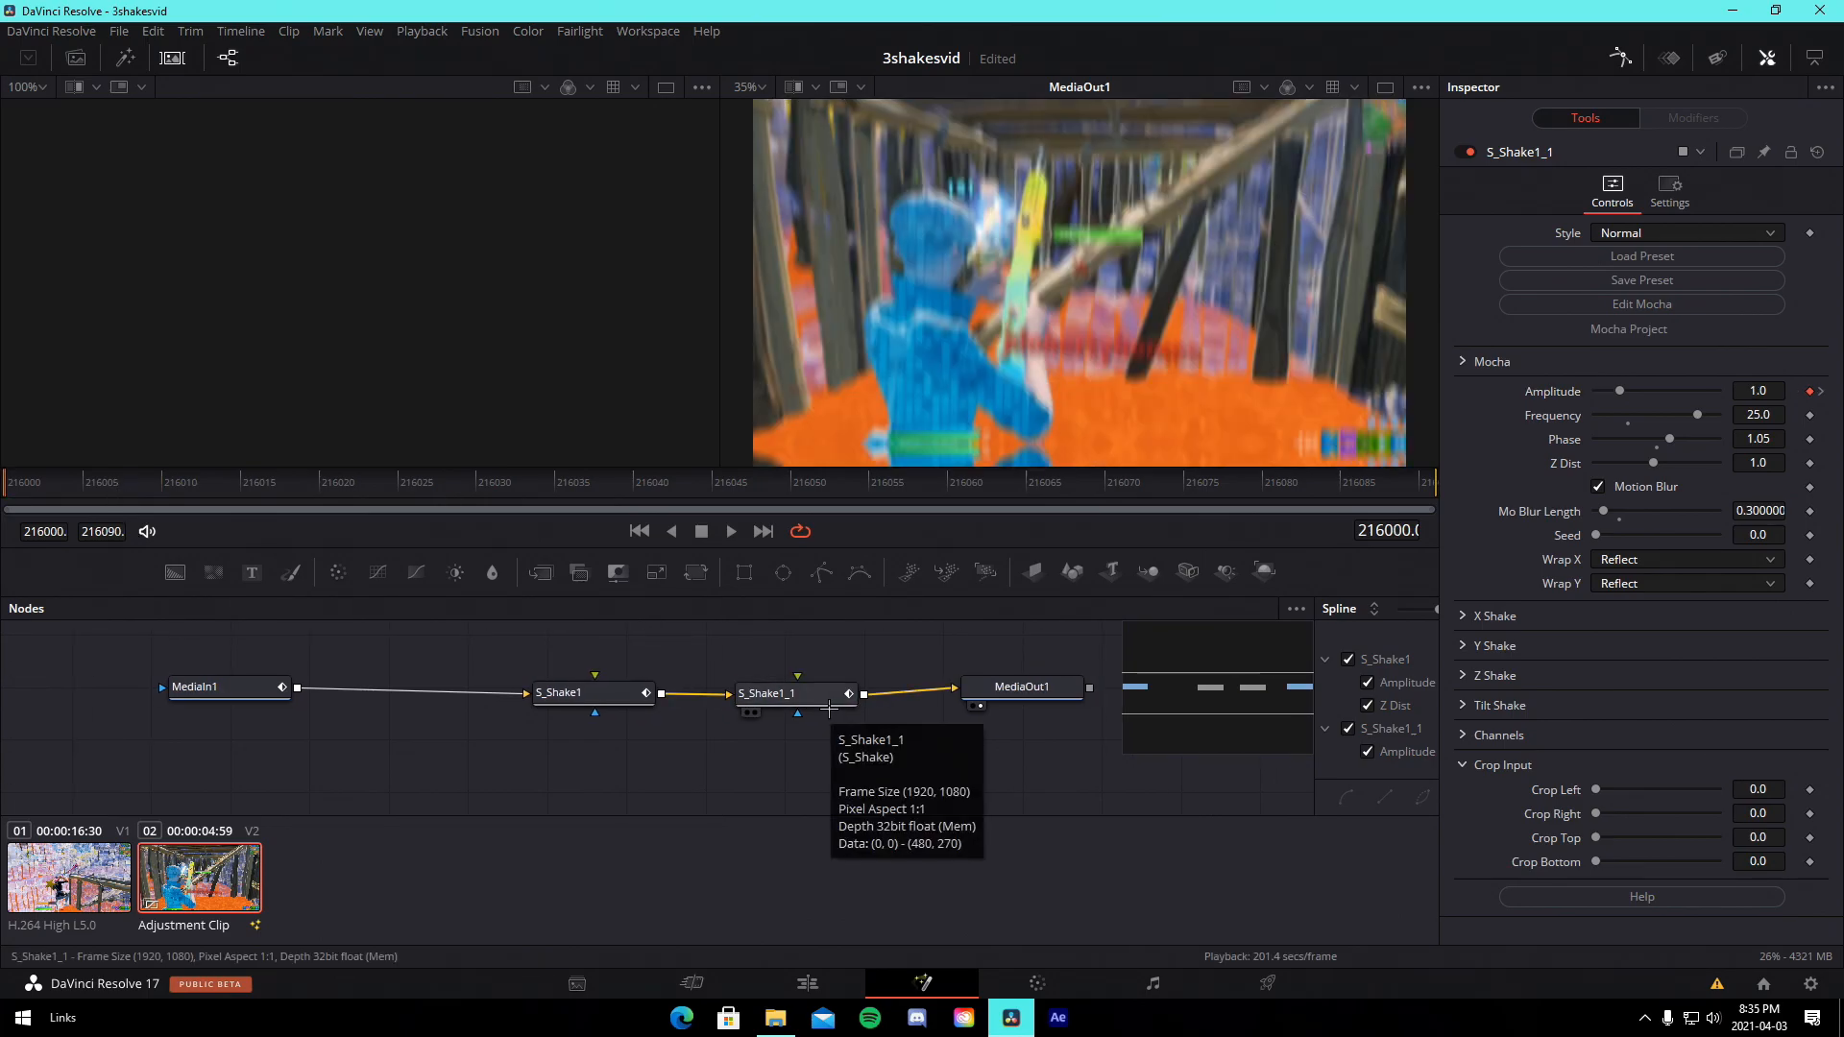
click(829, 687)
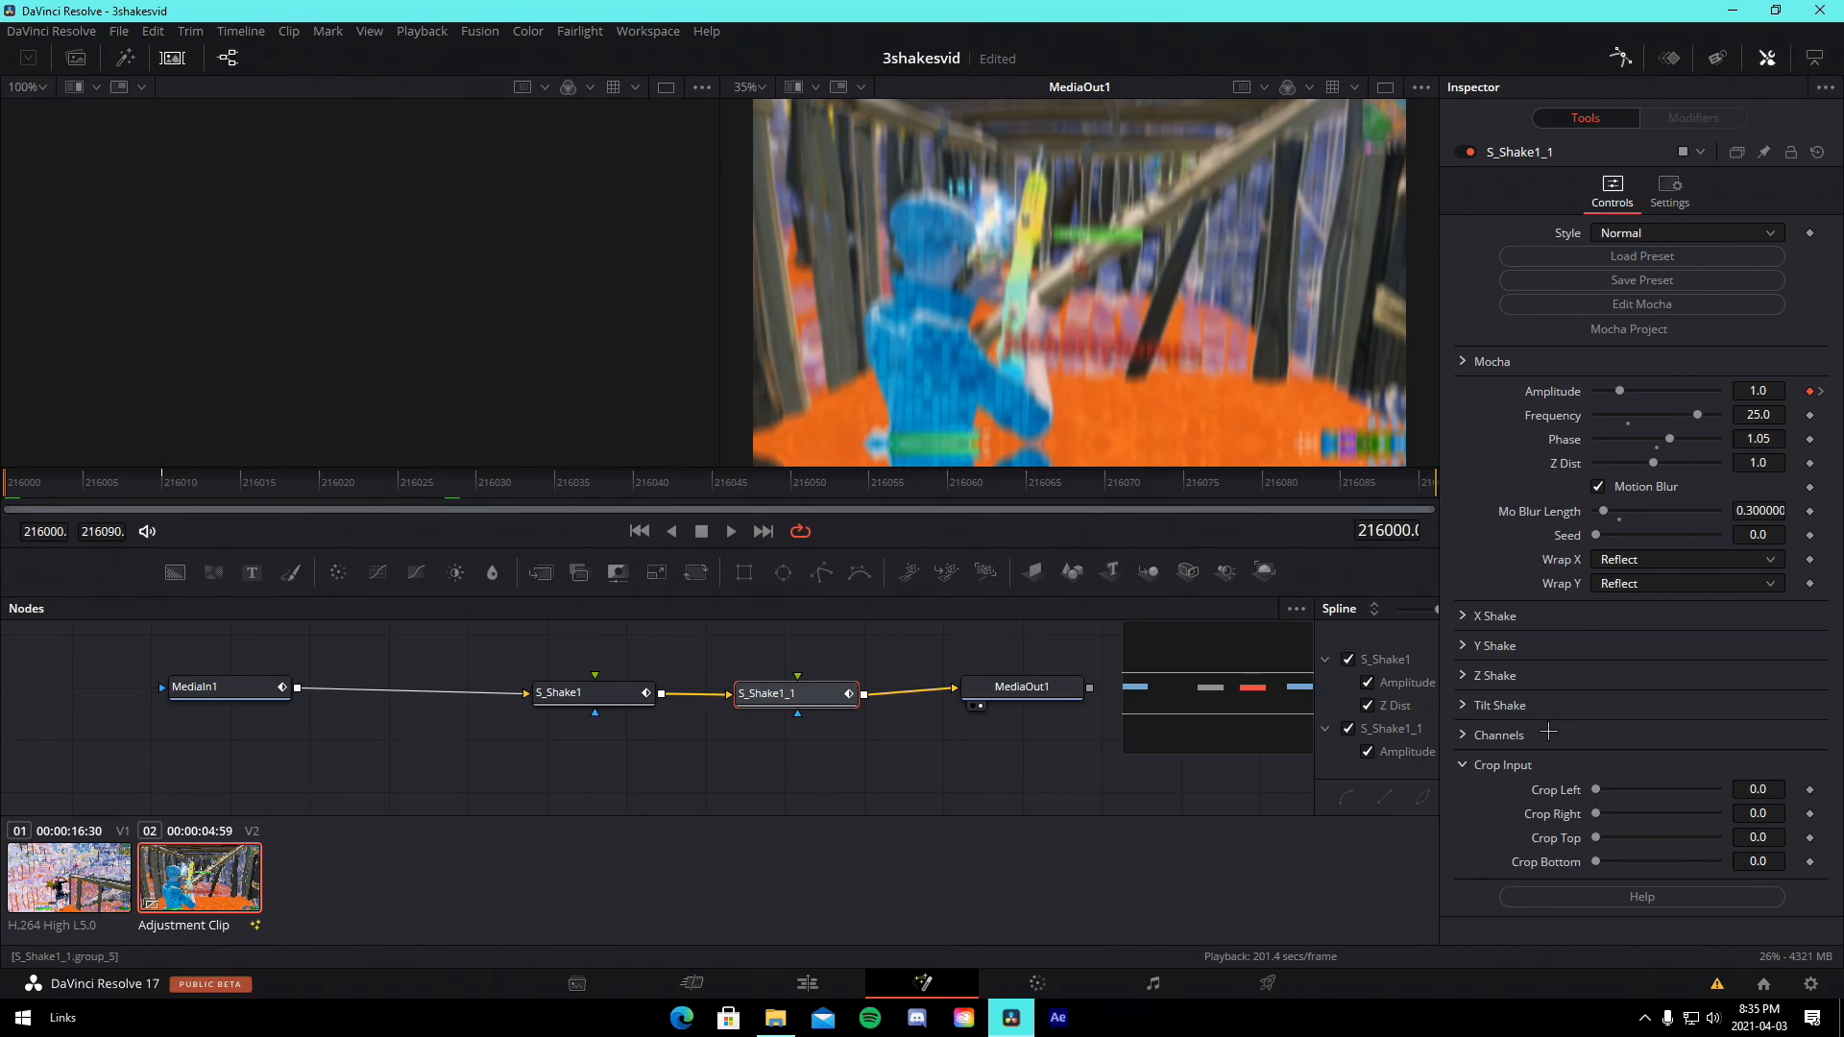
click(1462, 735)
click(1772, 760)
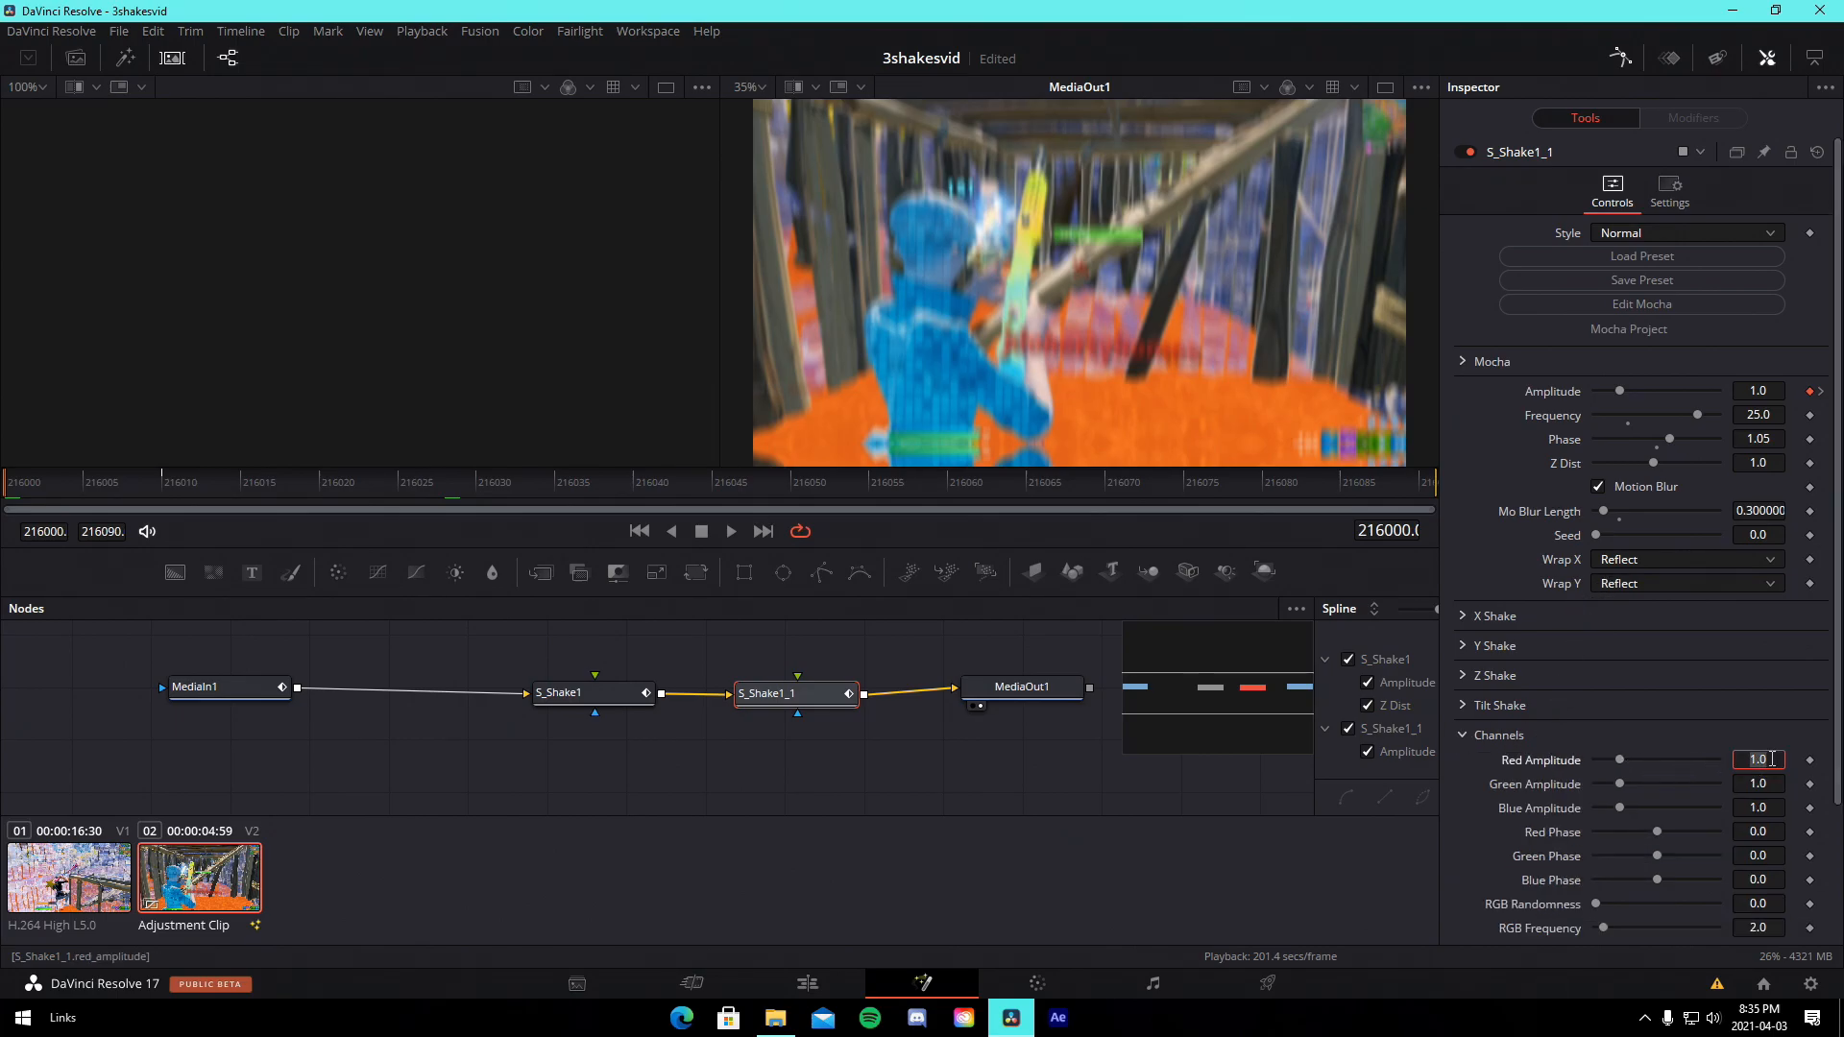
text(2.0)
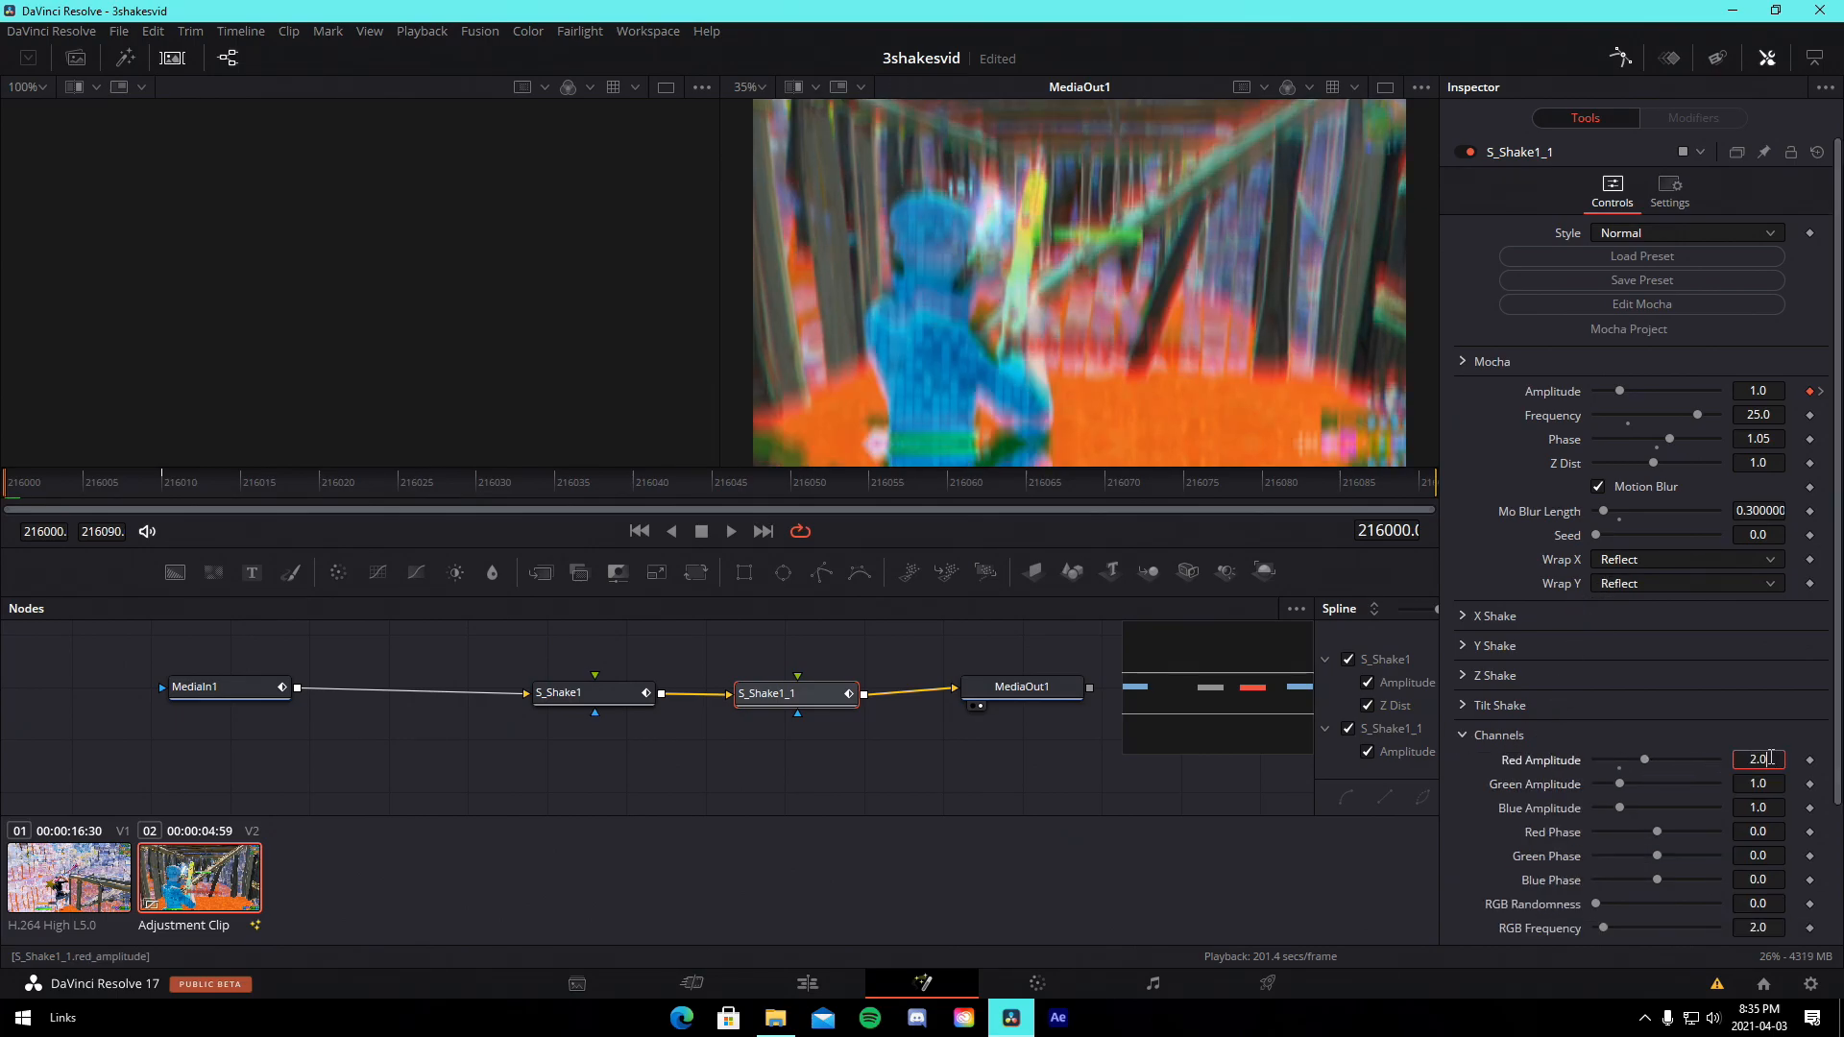
text(1.5)
key(Tab)
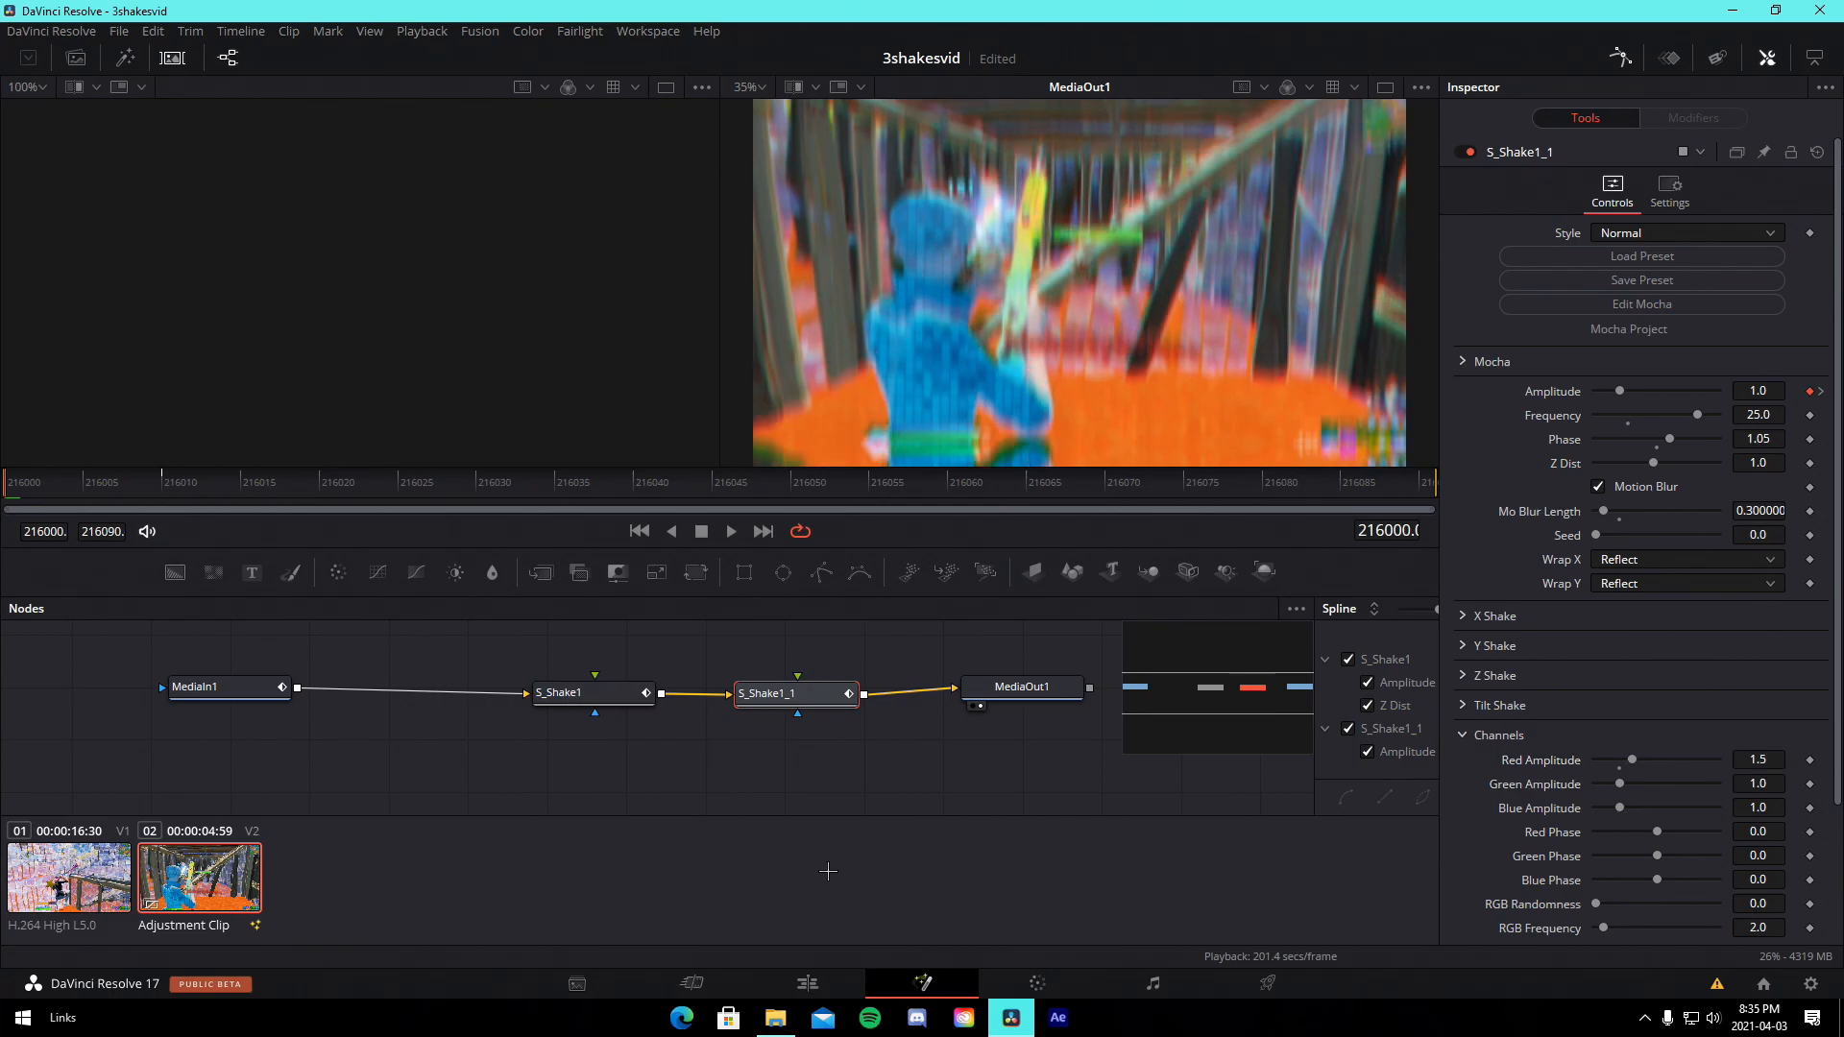
Add an Adjustment Clip on Video 3 of the edit timeline and cut off everything after the marker at 01:00:02:39.
click(807, 982)
scroll(891, 279, up, 2)
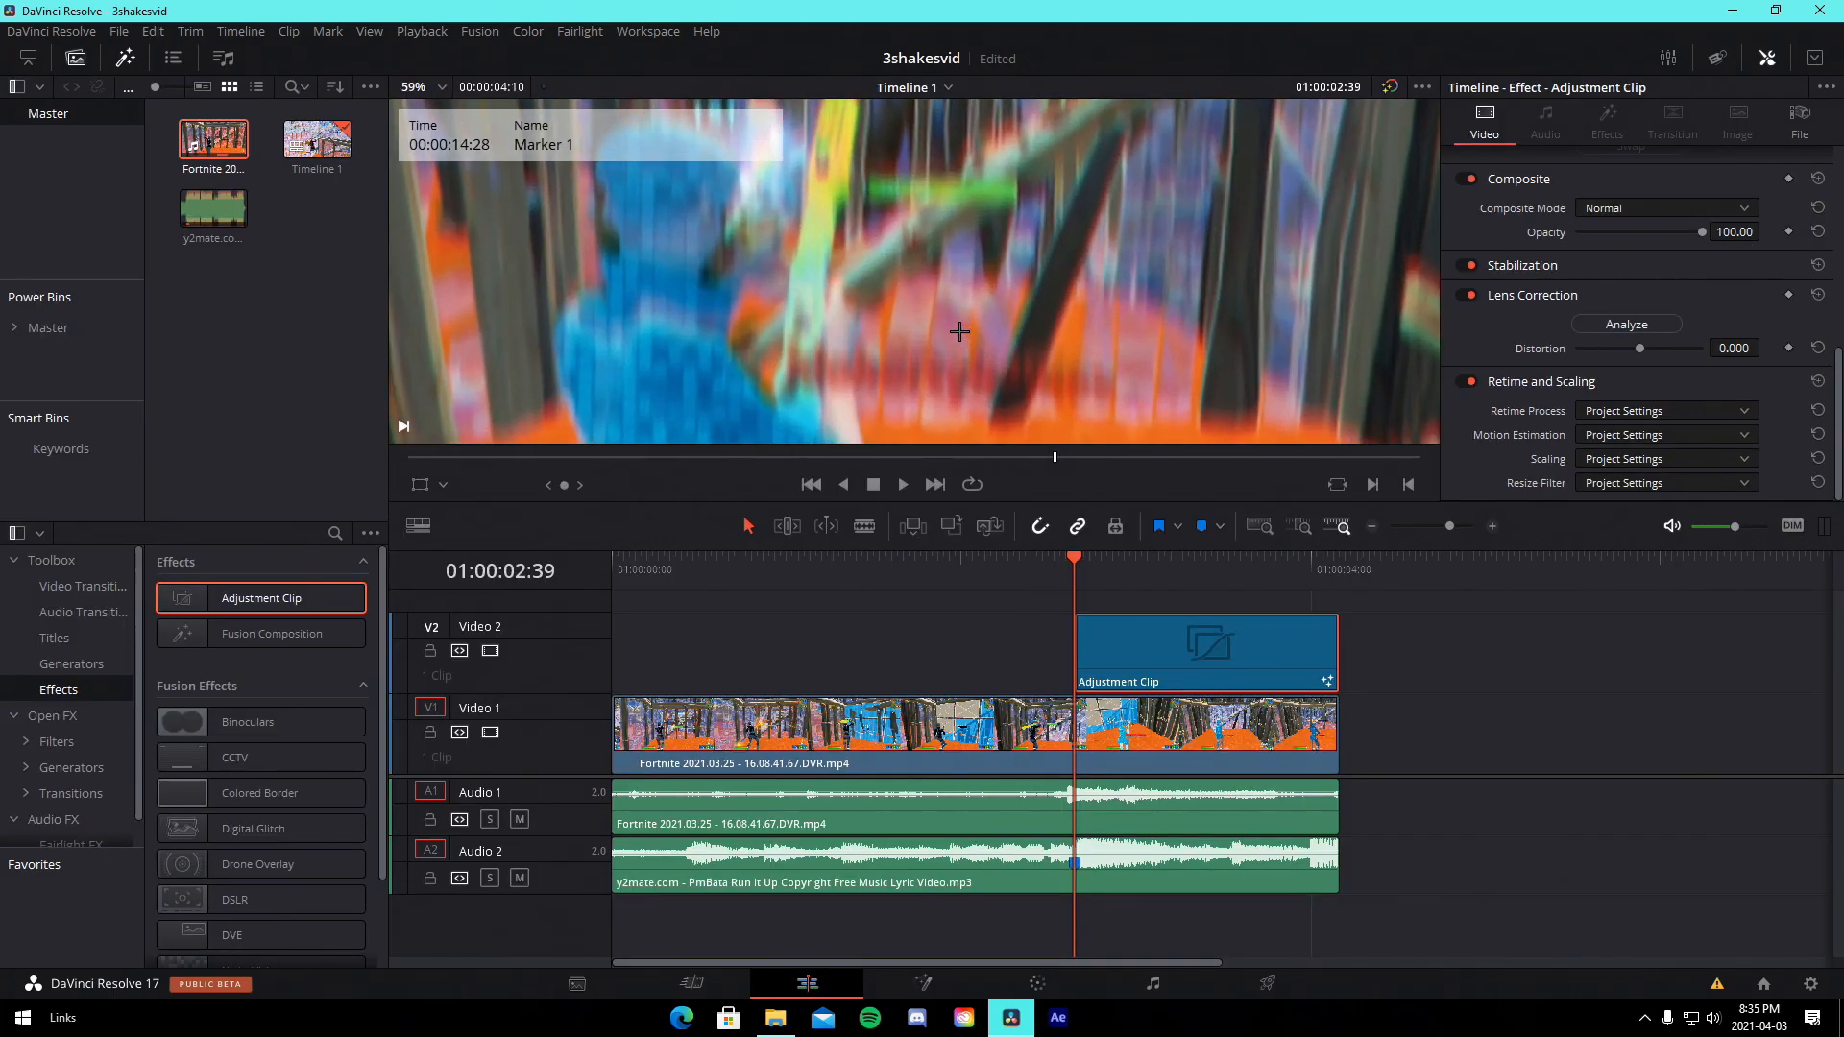
scroll(948, 341, down, 3)
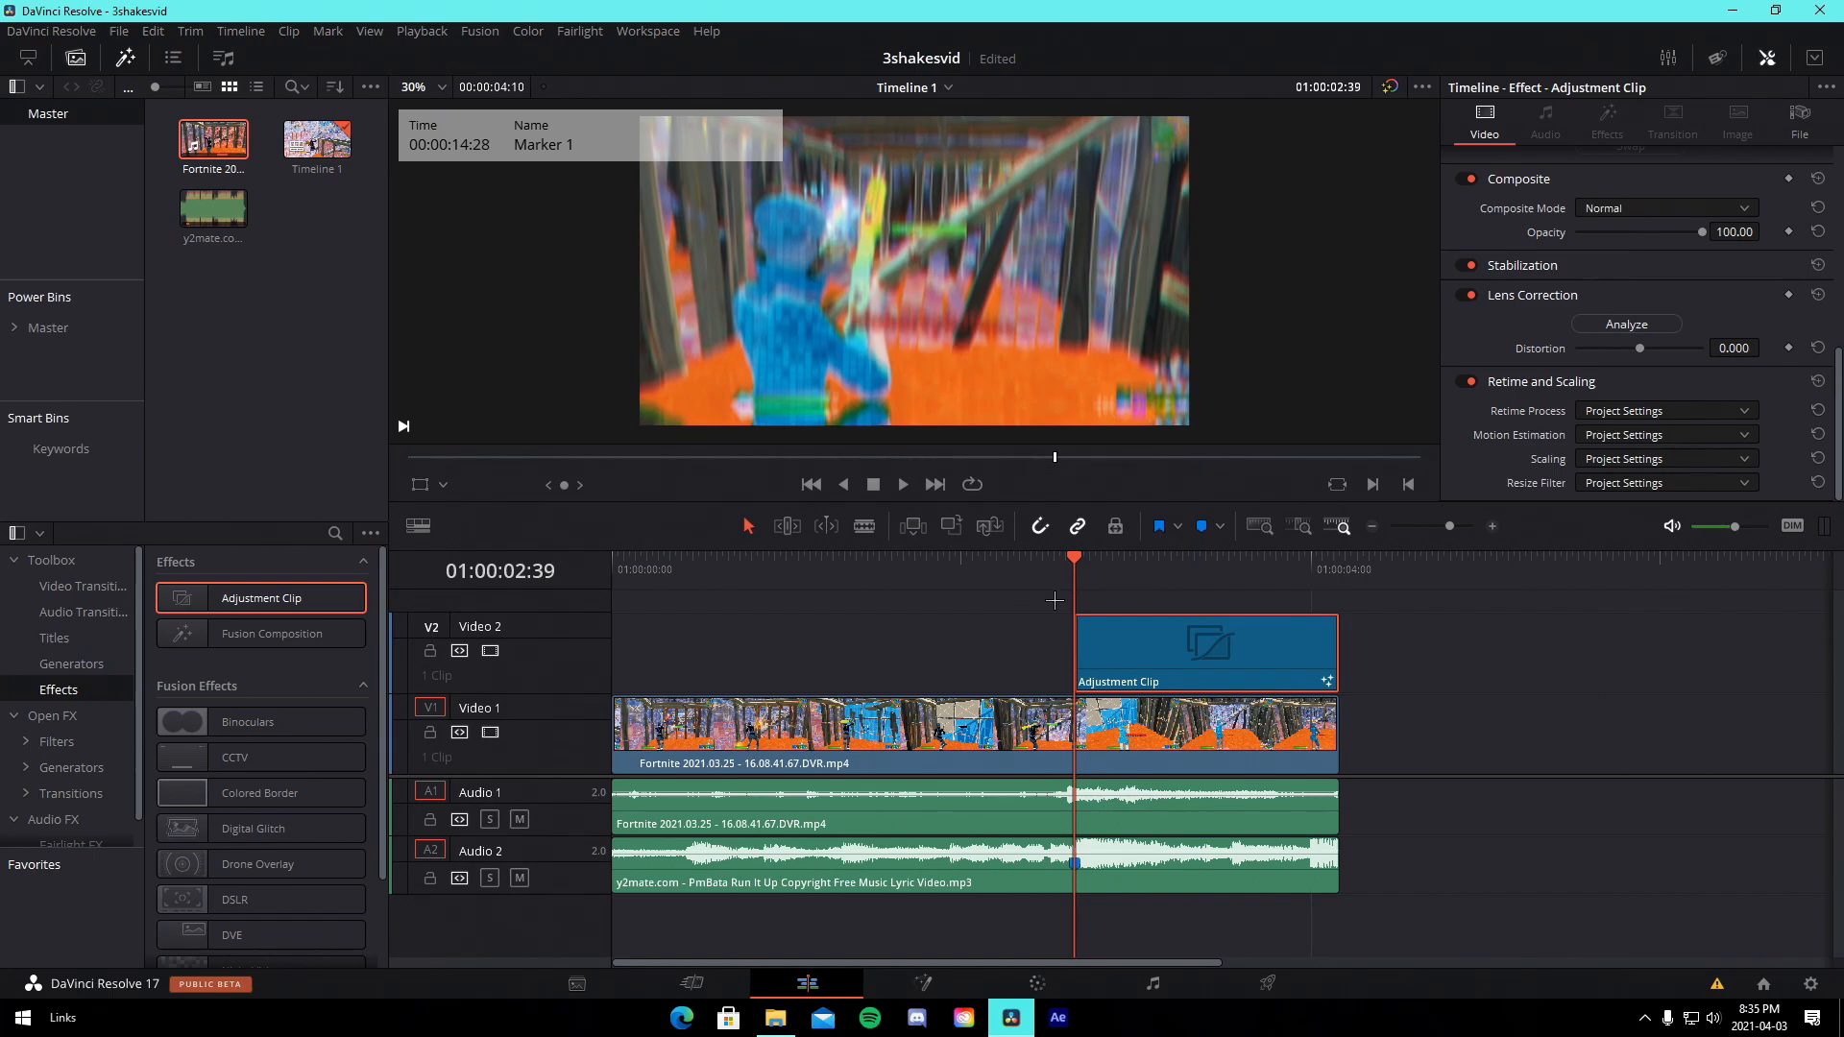
drag(261, 598, 723, 716)
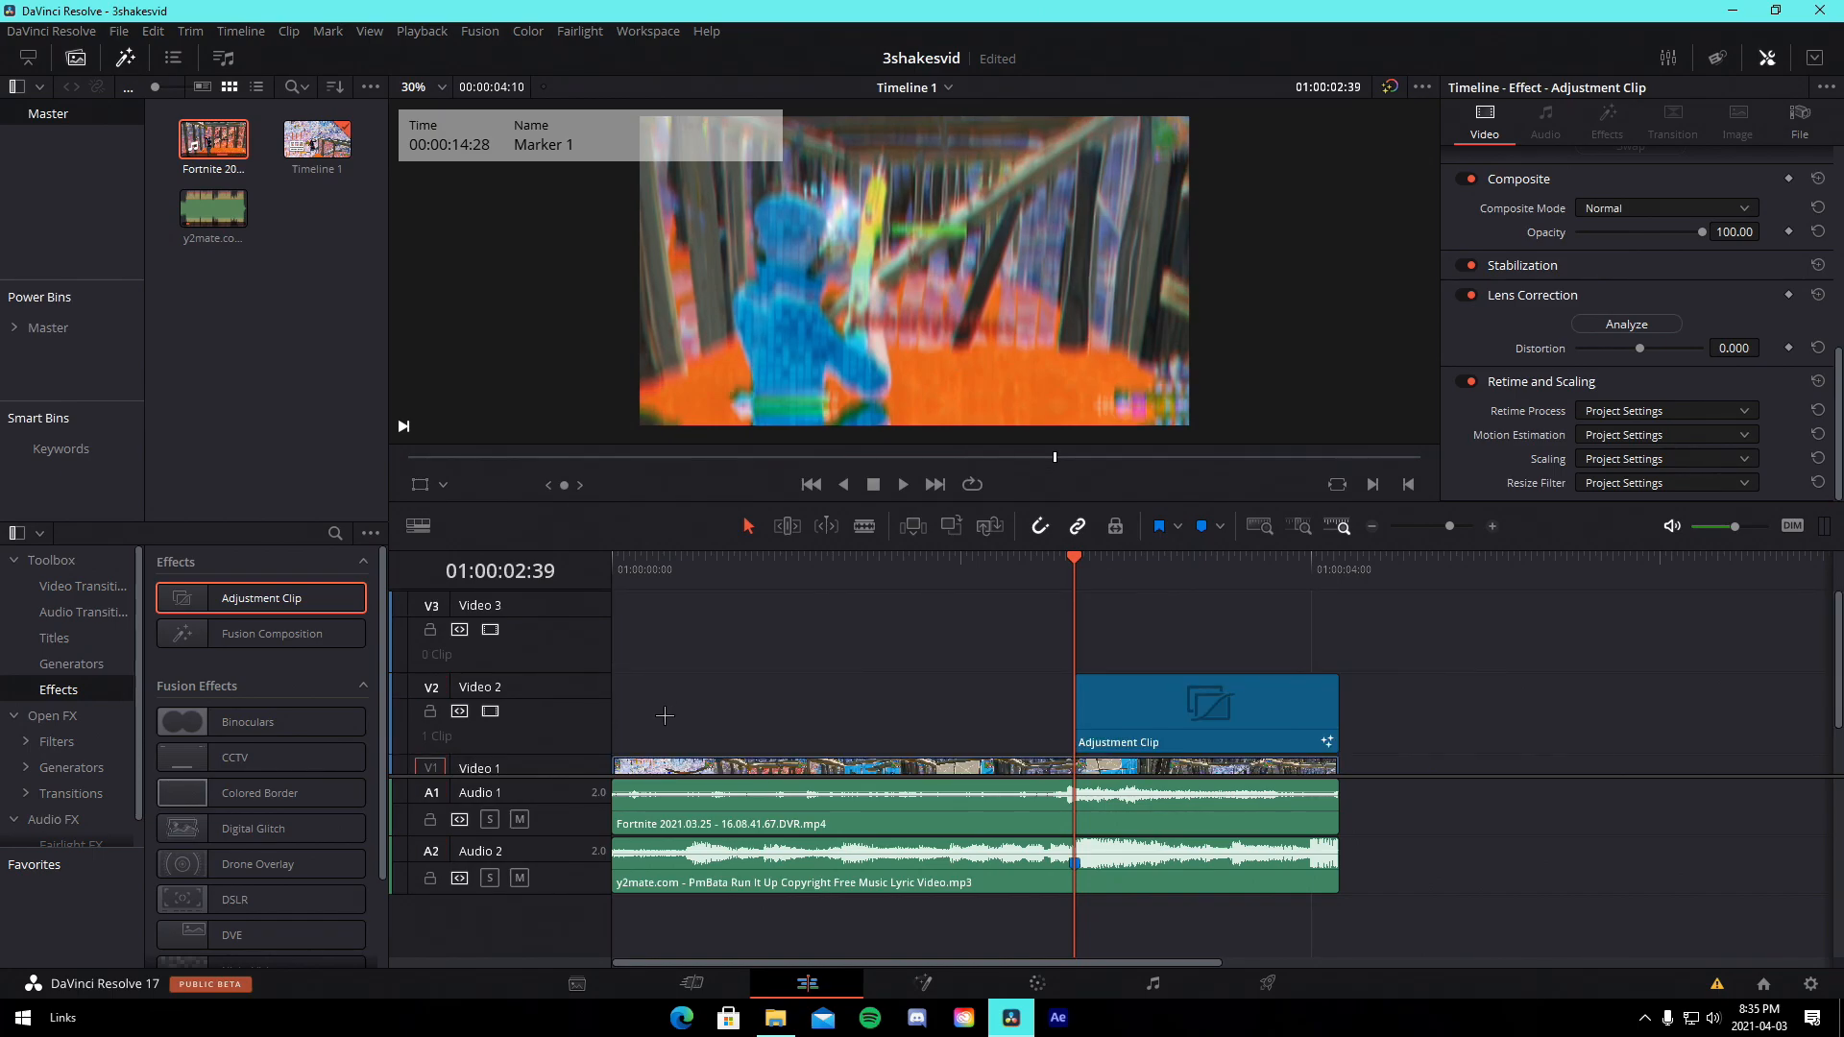
drag(274, 597, 899, 649)
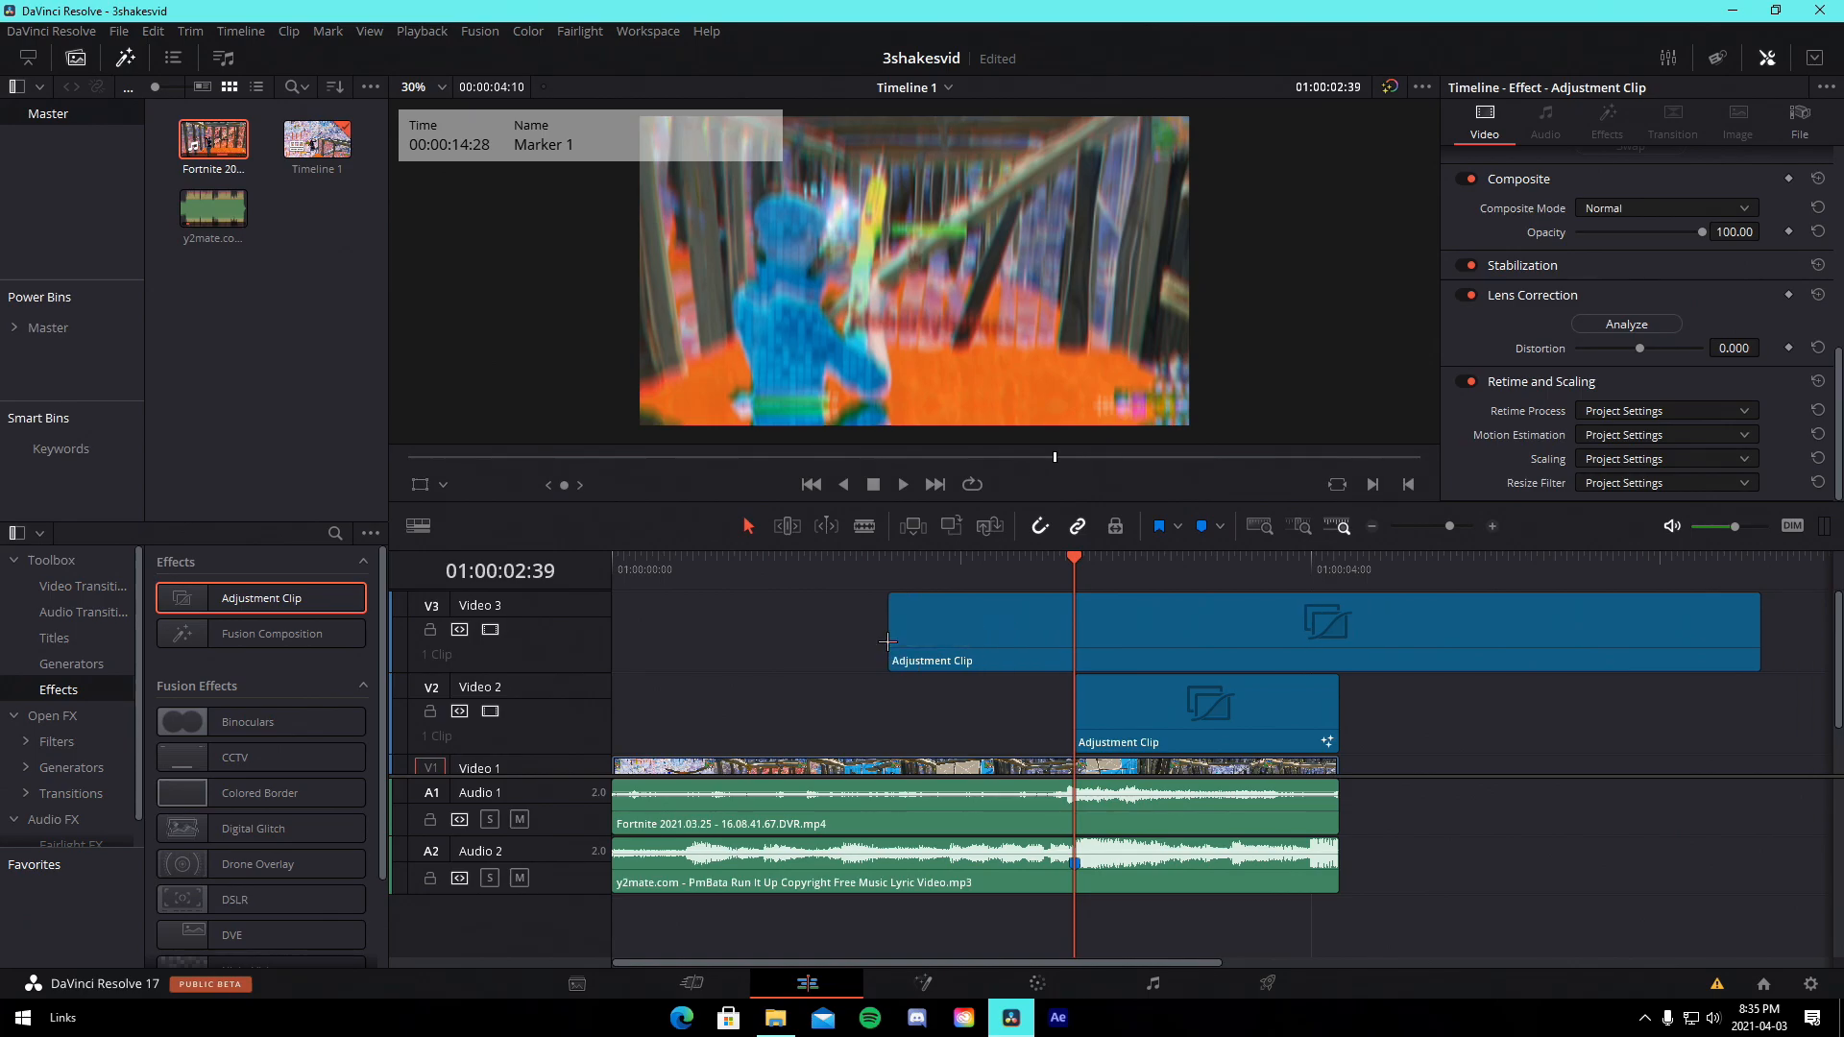
click(1194, 632)
key(Delete)
Cut and remove the beginning of the Video 3 adjustment clip, leaving about 40 frames before the marker.
key(Left)
key(Left)
key(Left)
key(Left)
key(Left)
key(Left)
key(Left)
key(Left)
key(Left)
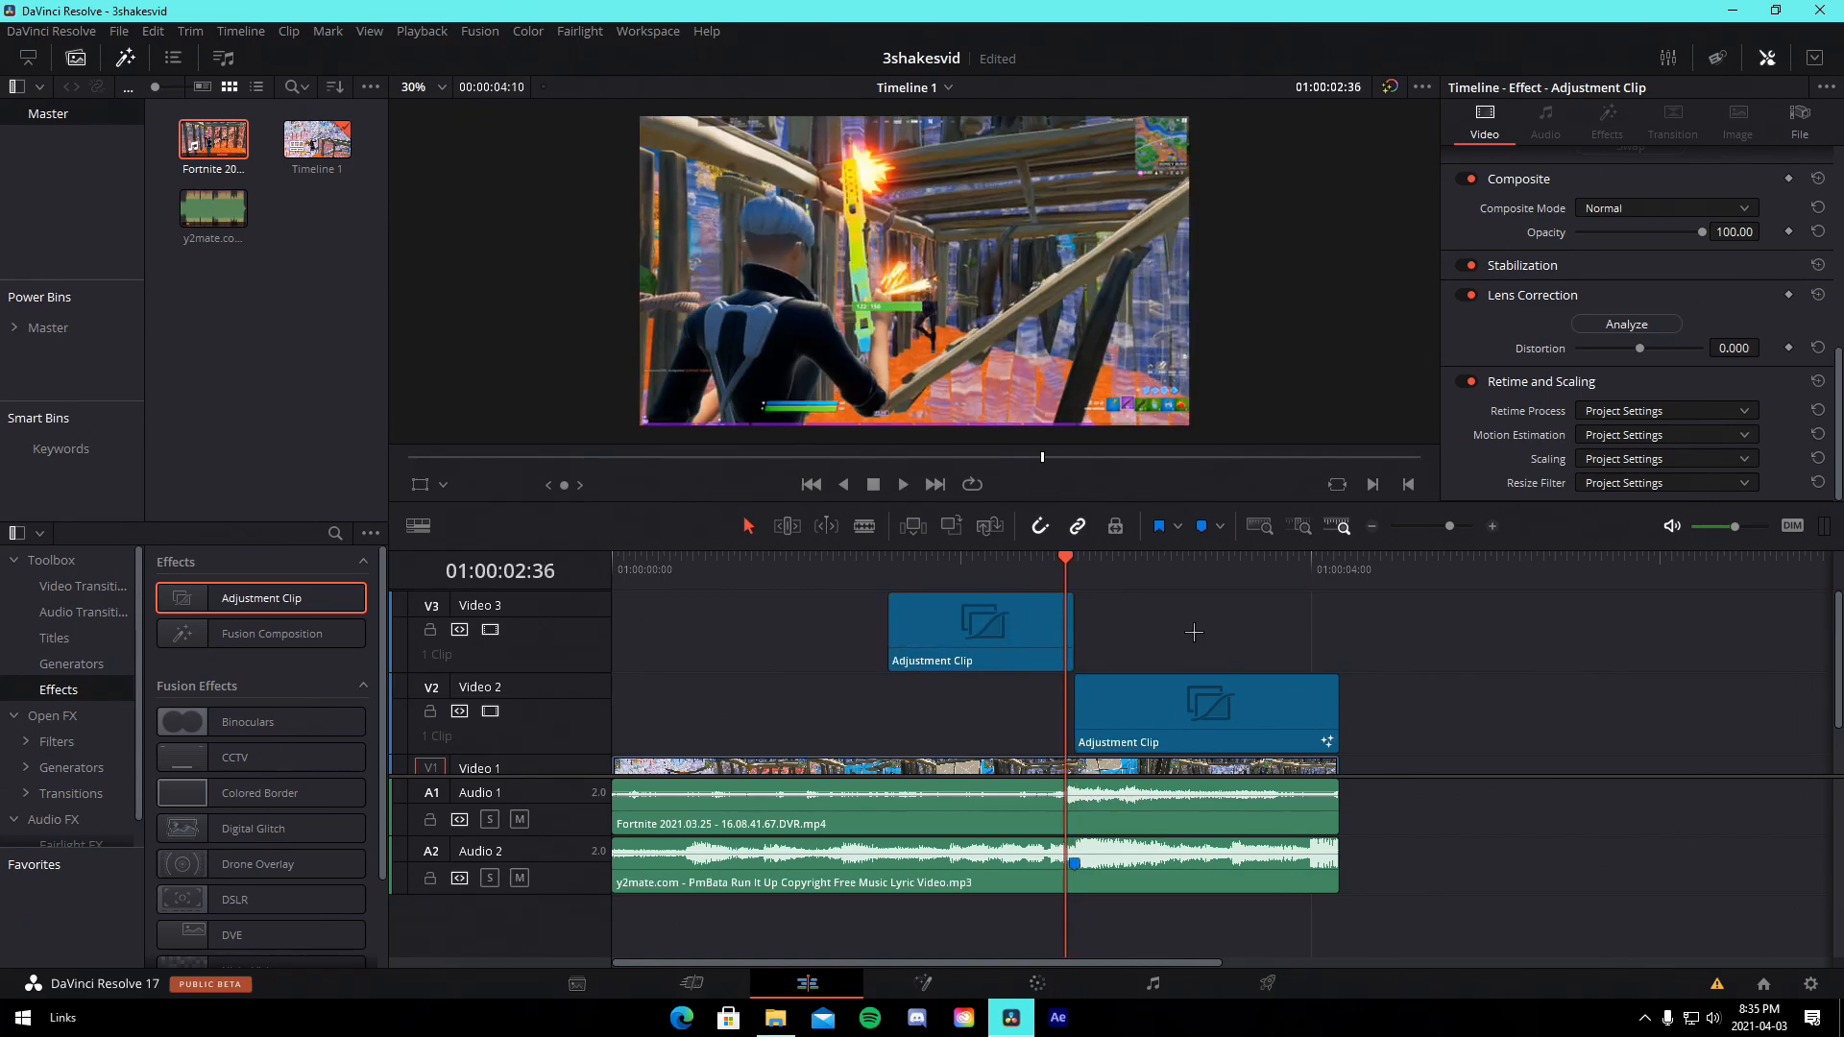
key(Left)
key(Left)
key(Left)
key(Left)
key(Left)
key(Left)
key(Left)
key(Left)
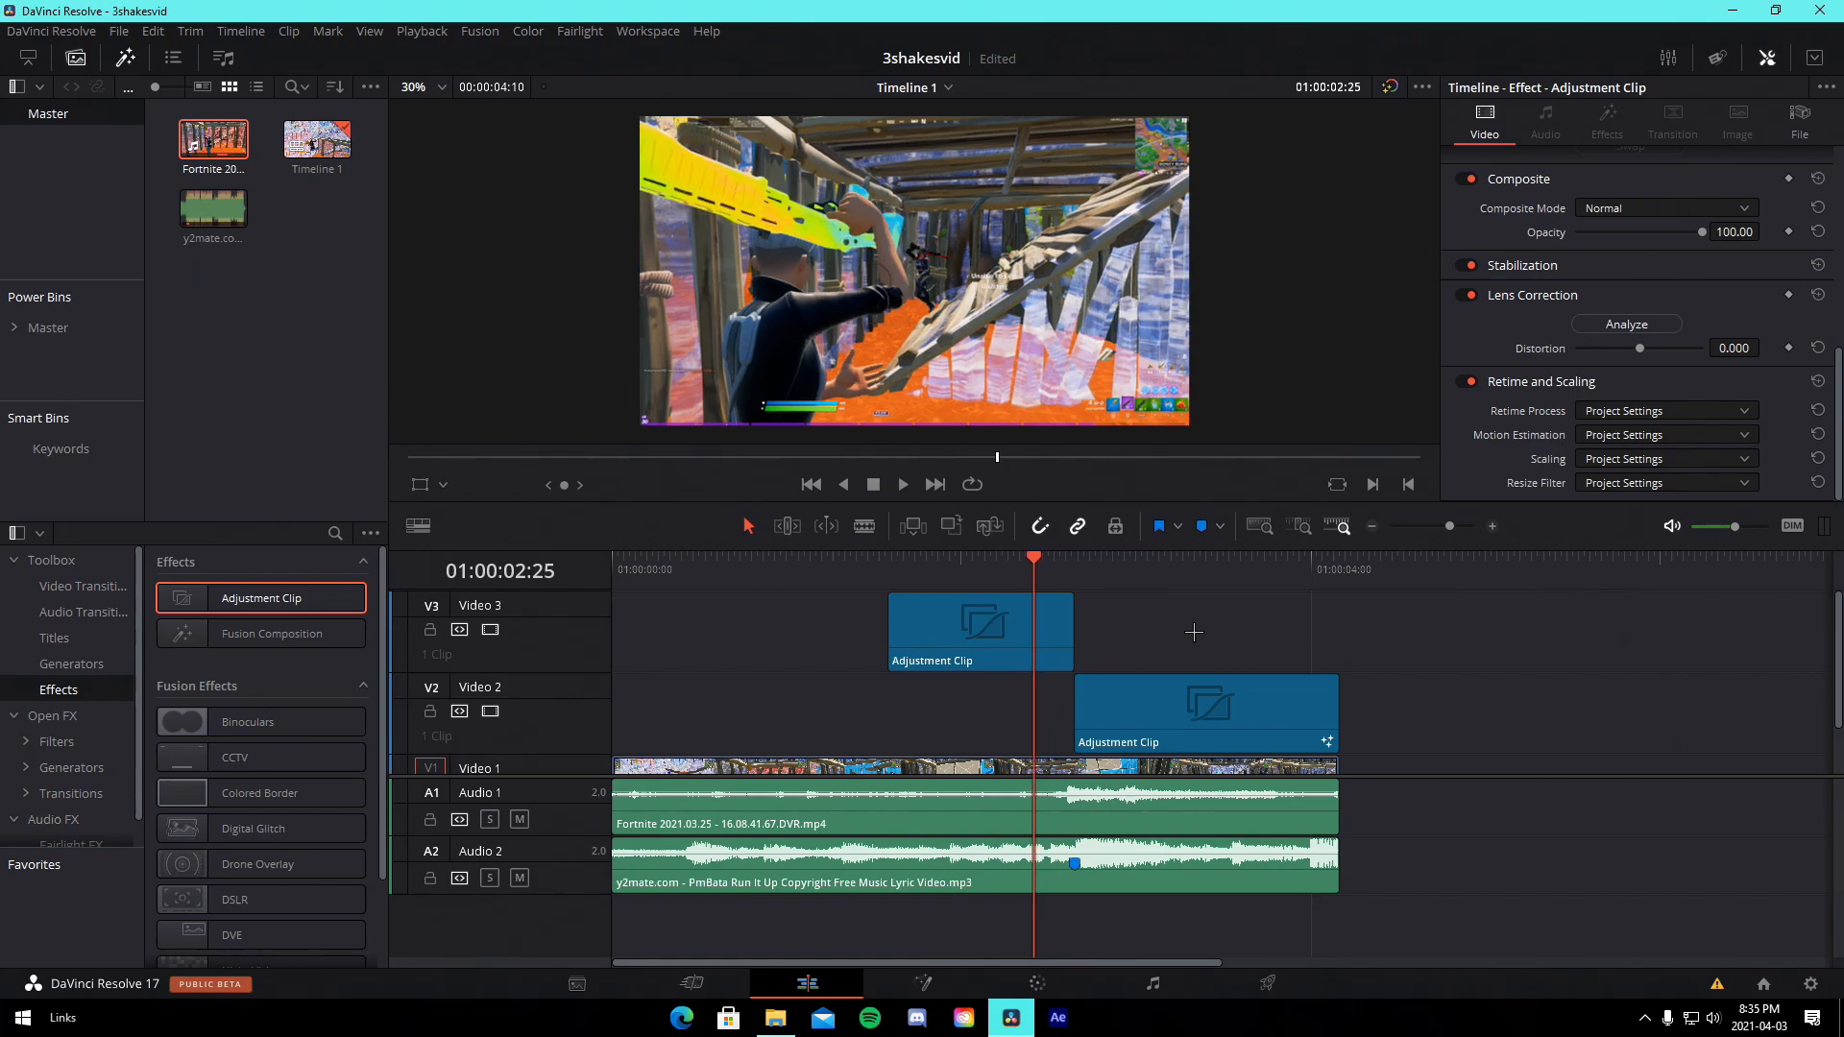
key(Left)
key(Left)
key(Left)
key(Left)
key(Left)
key(Left)
key(Left)
key(Left)
key(Left)
key(Left)
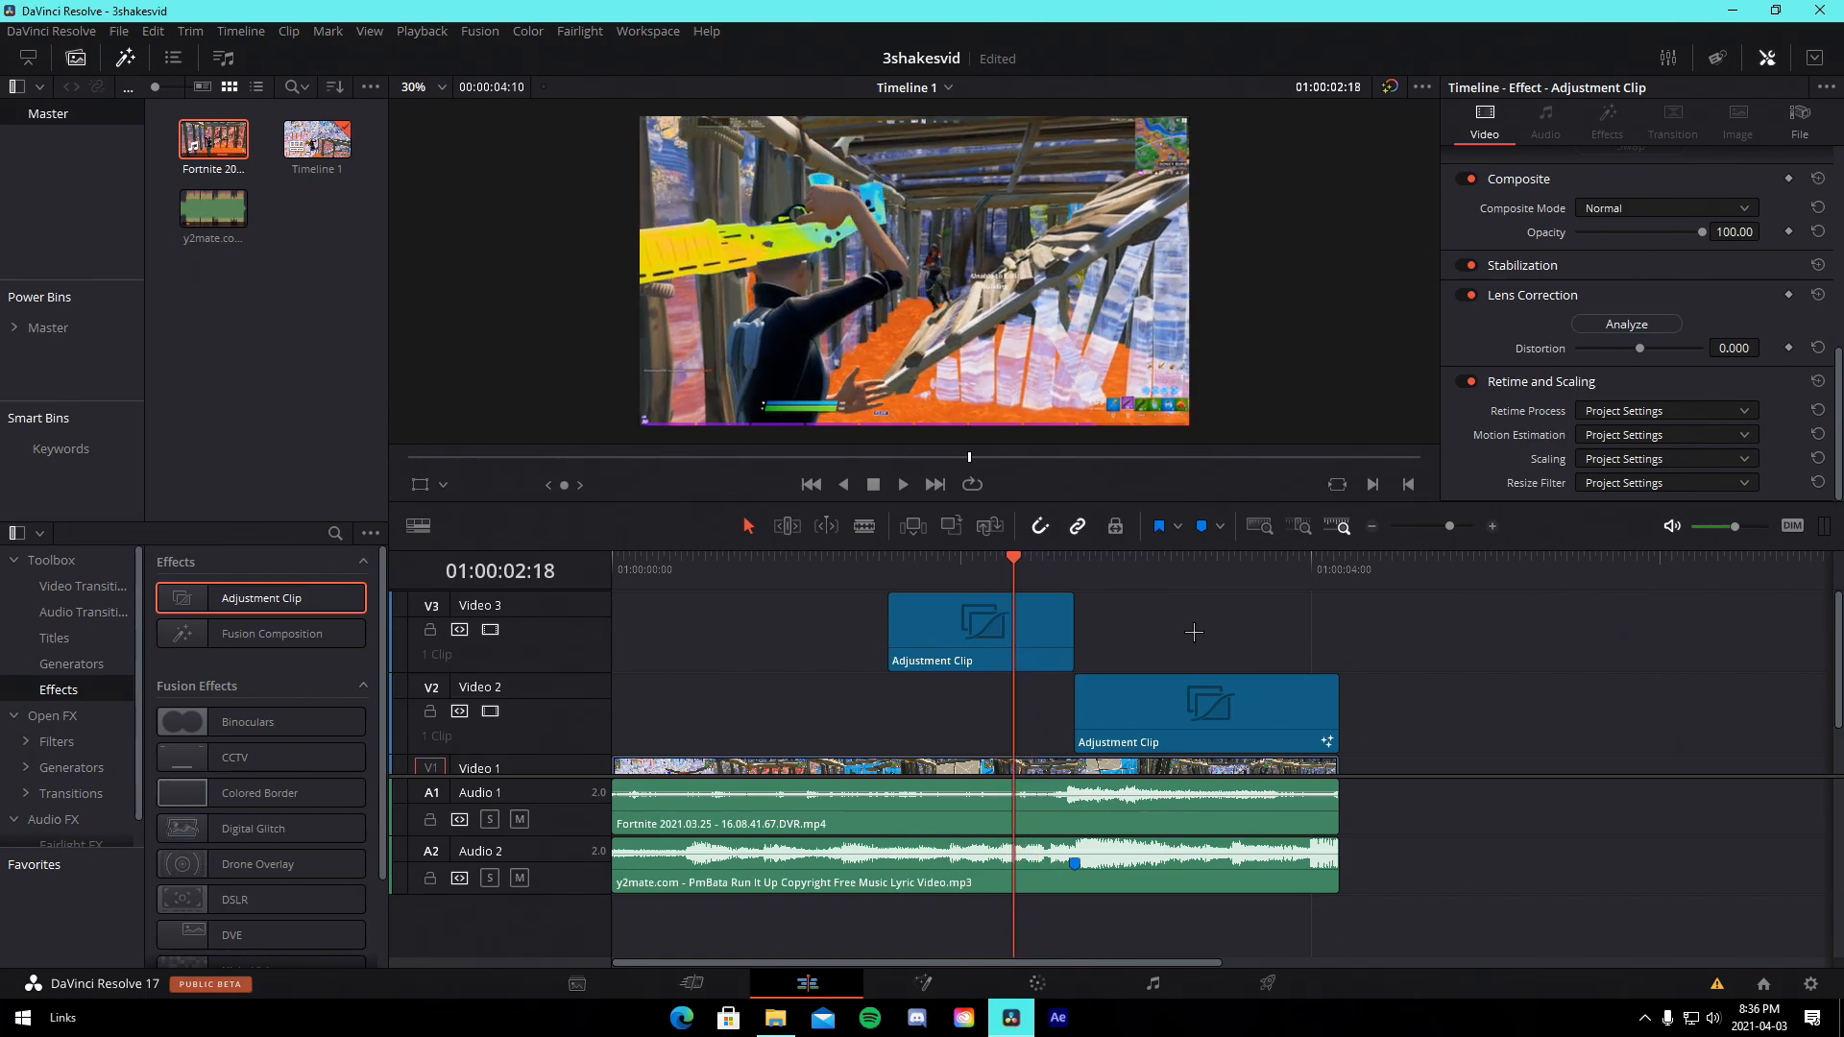
key(Left)
key(Left)
key(Left)
key(Left)
key(Left)
key(Left)
key(Left)
key(Left)
key(Left)
key(Left)
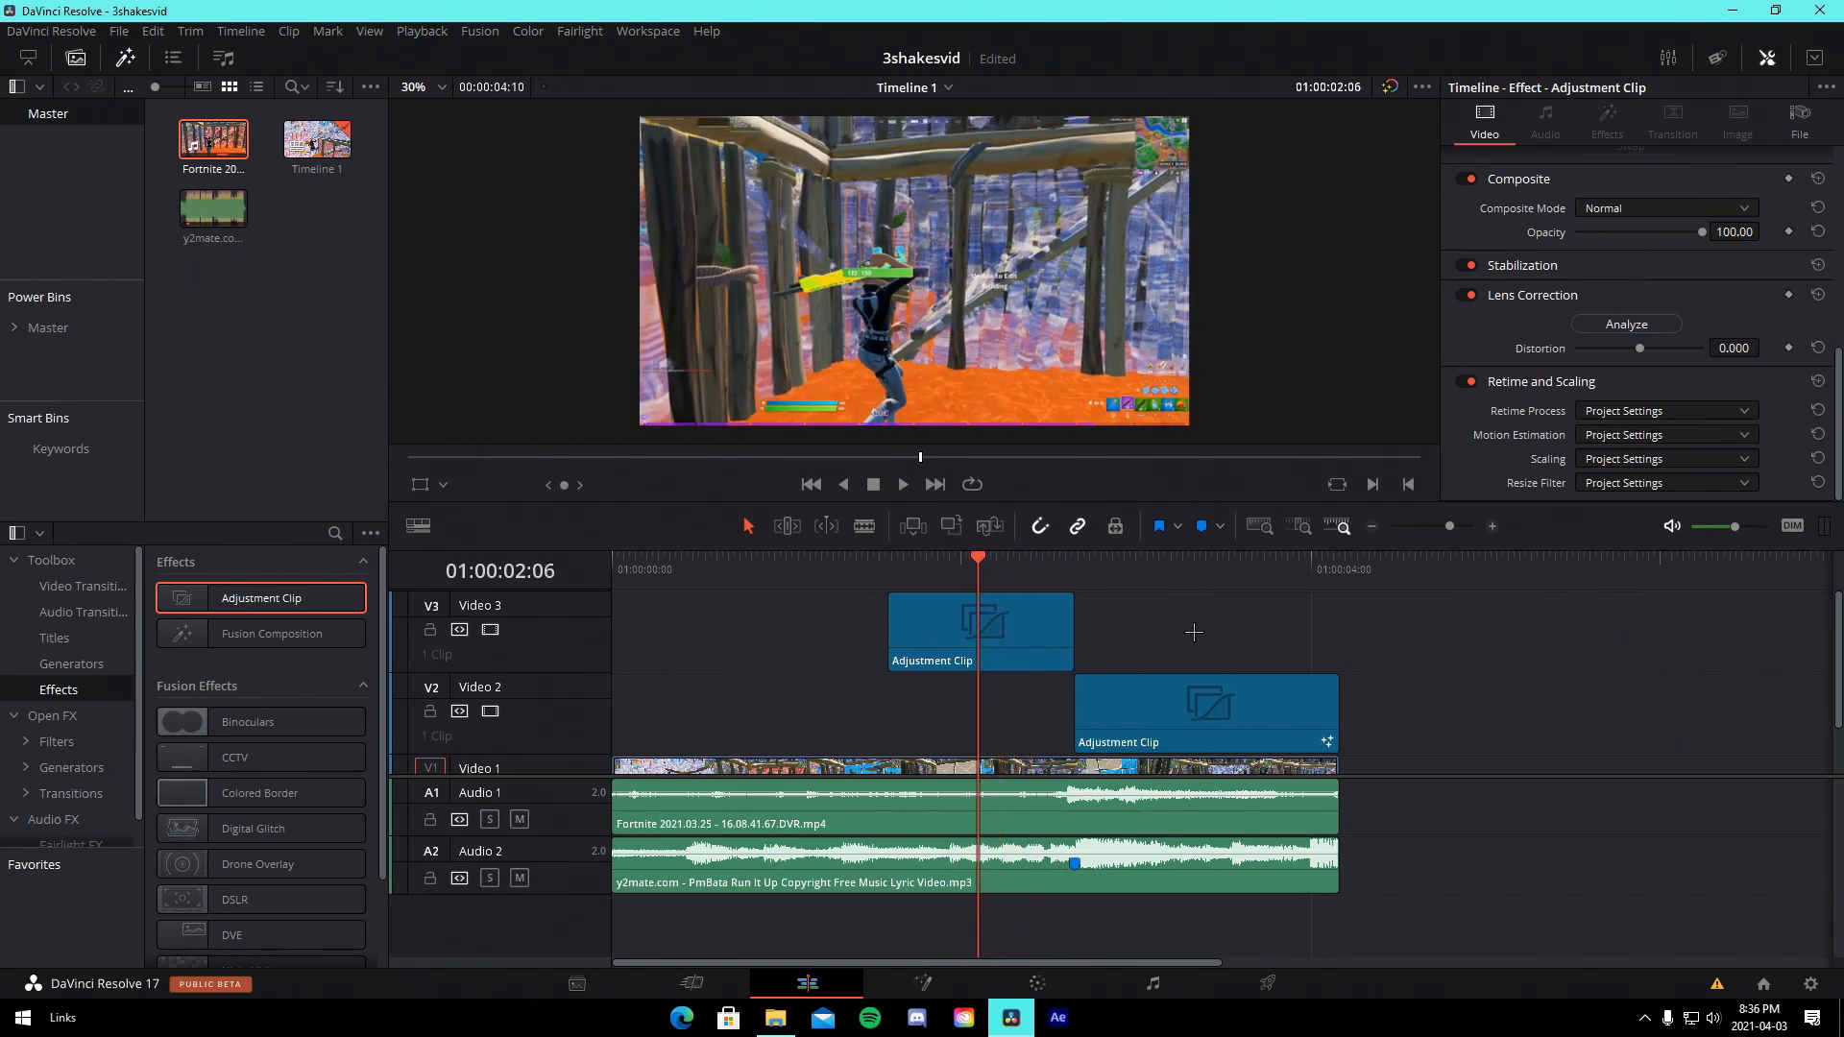
click(919, 635)
key(ctrl+b)
key(BackSpace)
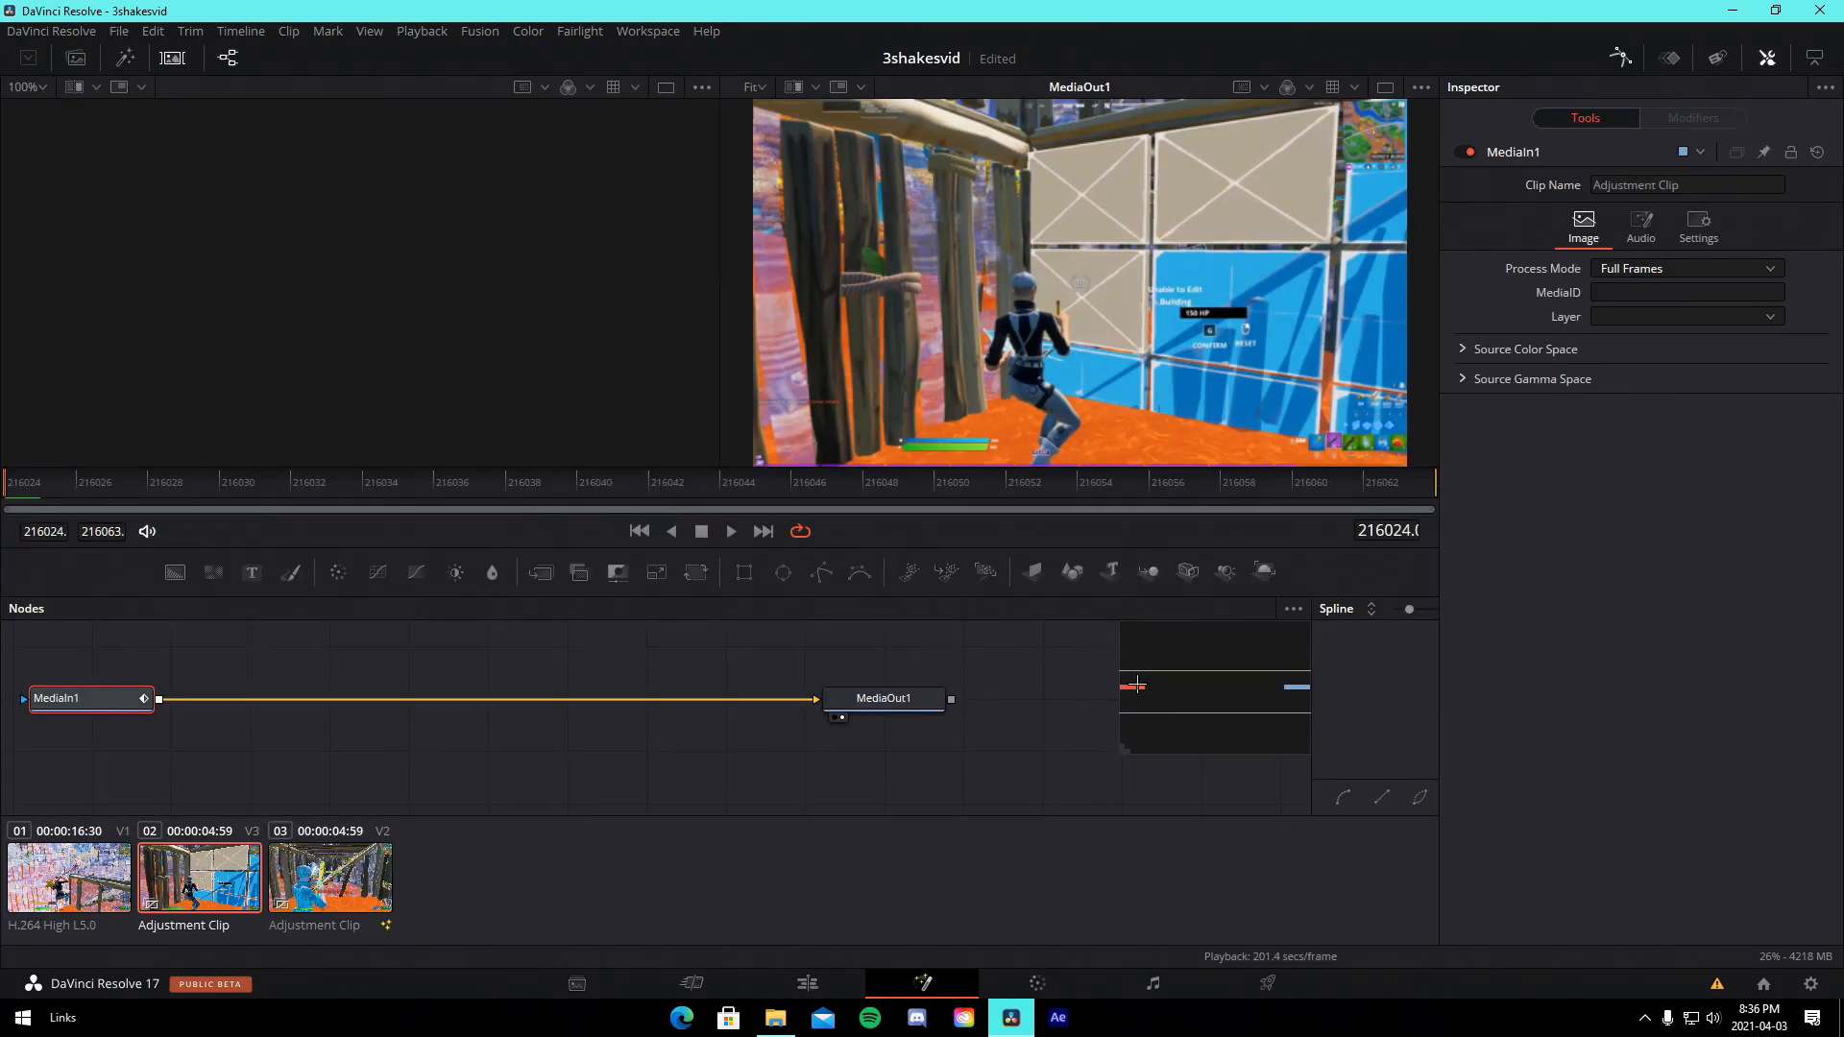
Insert an S_Shake node between MediaIn1 and MediaOut1 with Amplitude about 0.7, Frequency 25, Phase 1.05, Motion Blur enabled and Mo Blur Length 0.3.
click(719, 745)
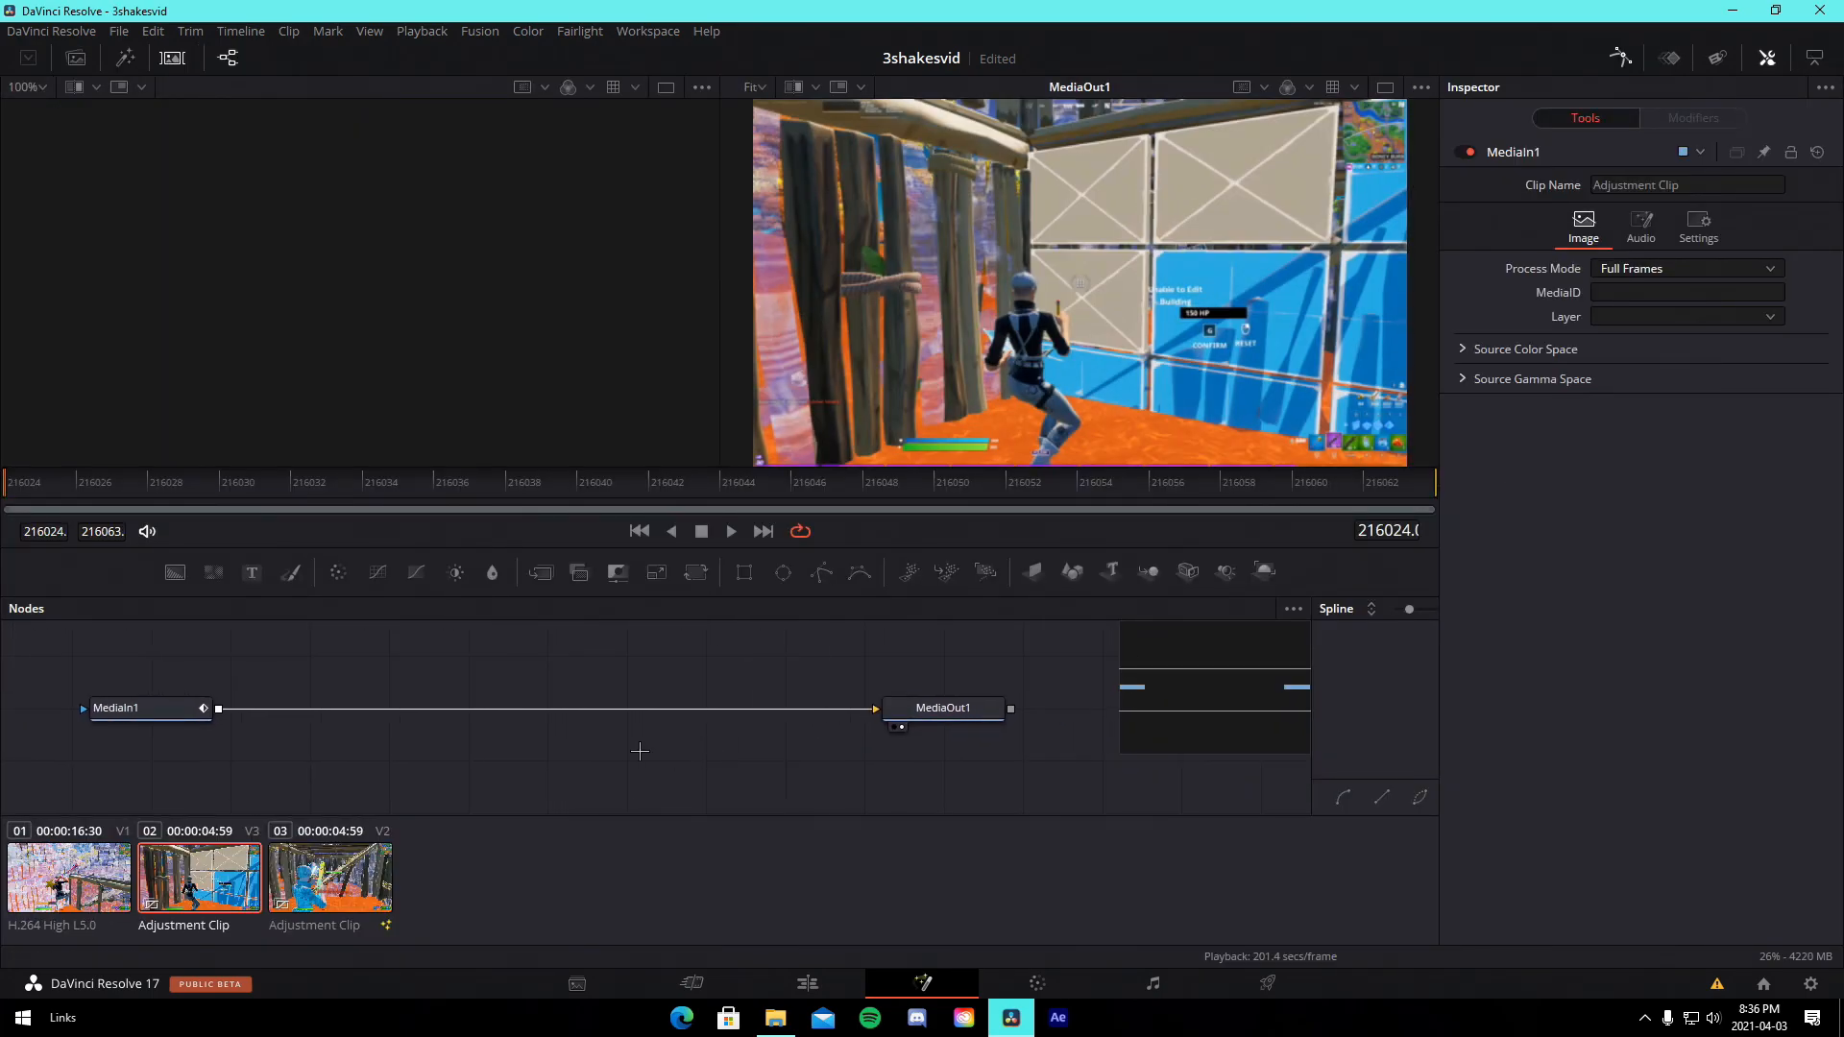
key(shift+space)
text(shake)
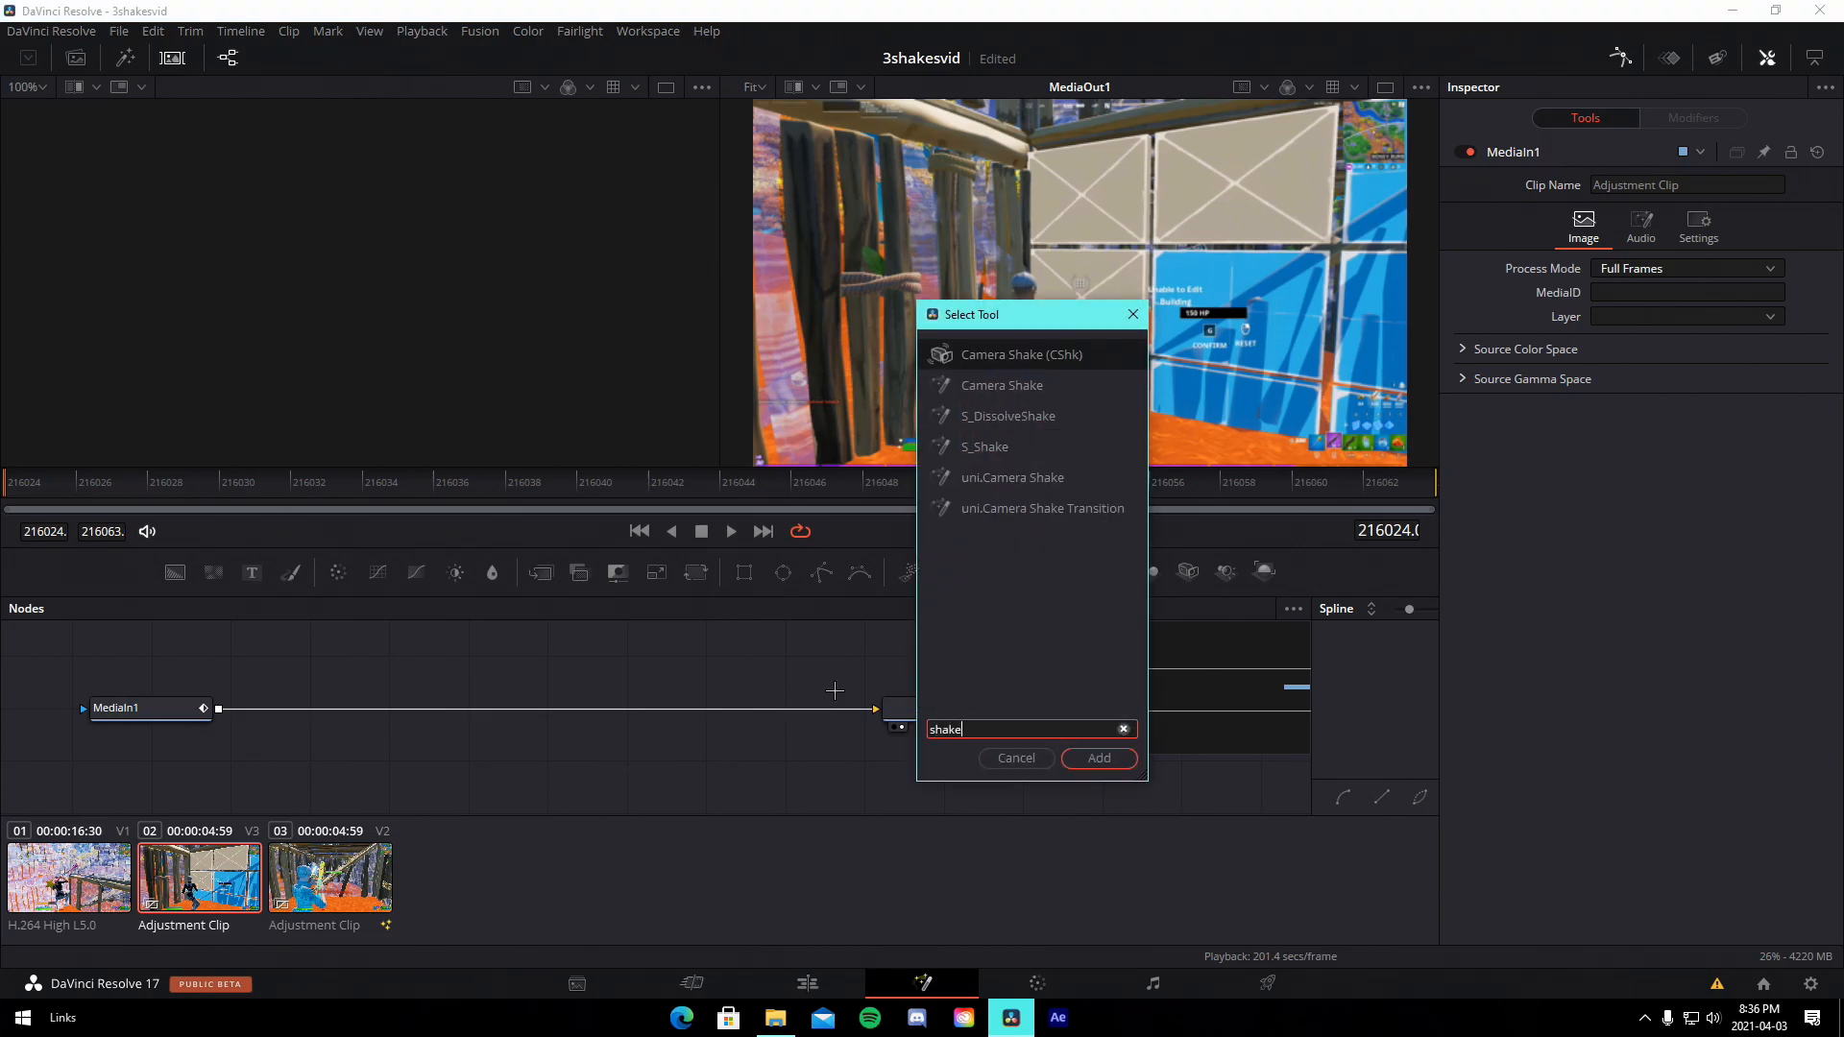
click(990, 448)
click(1106, 758)
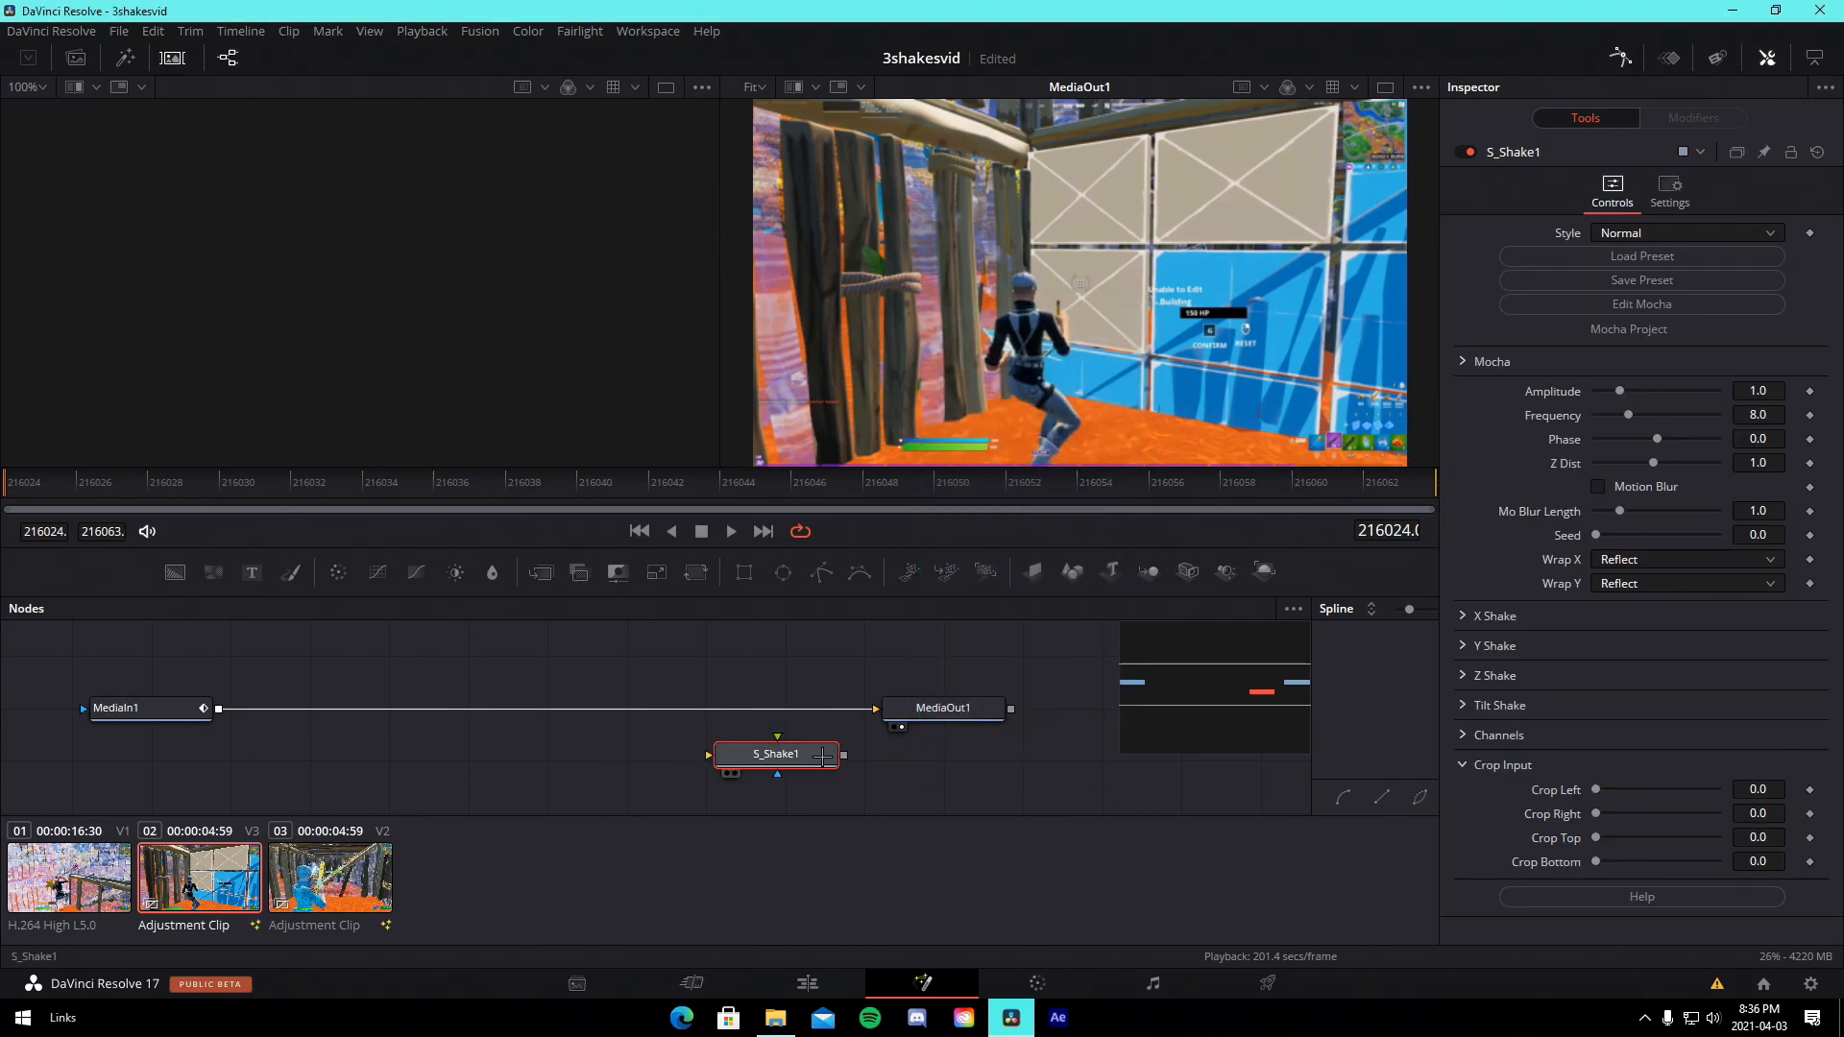
drag(824, 763, 615, 716)
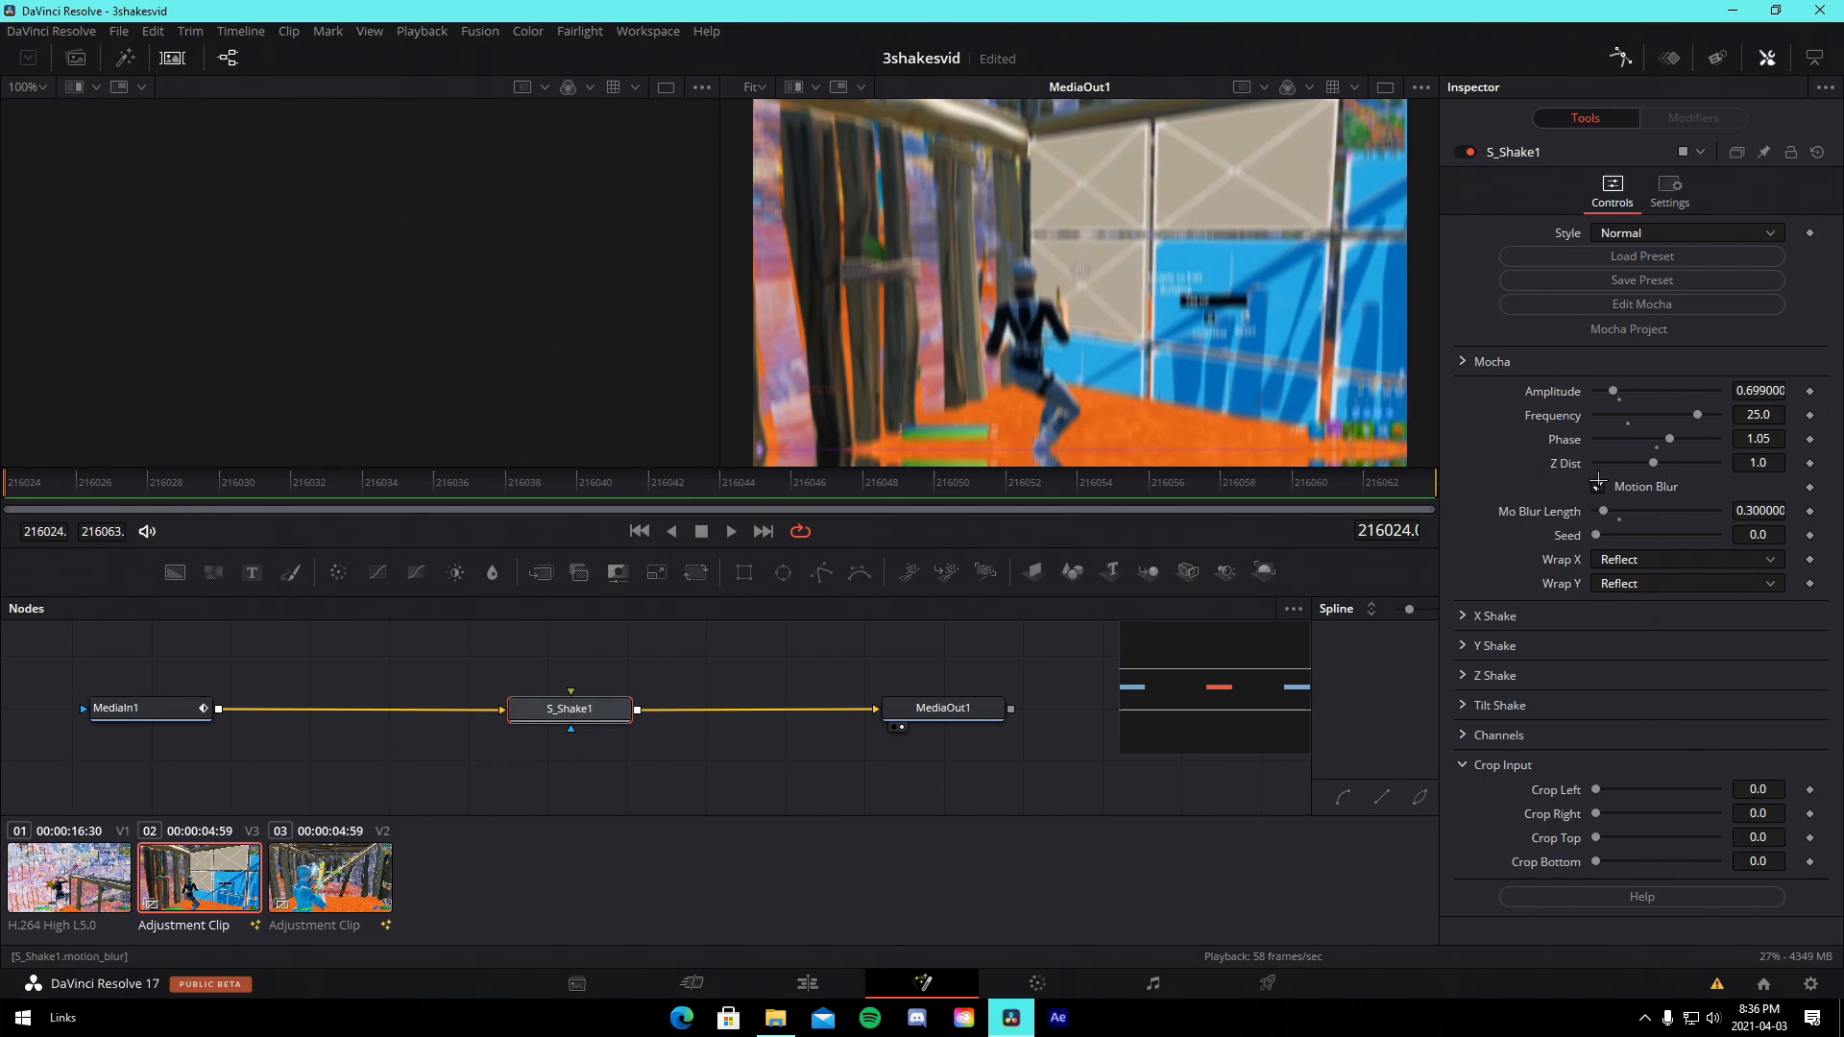
Review the X Shake, Y Shake, Z Shake and Tilt Shake settings of the S_Shake node.
click(1460, 615)
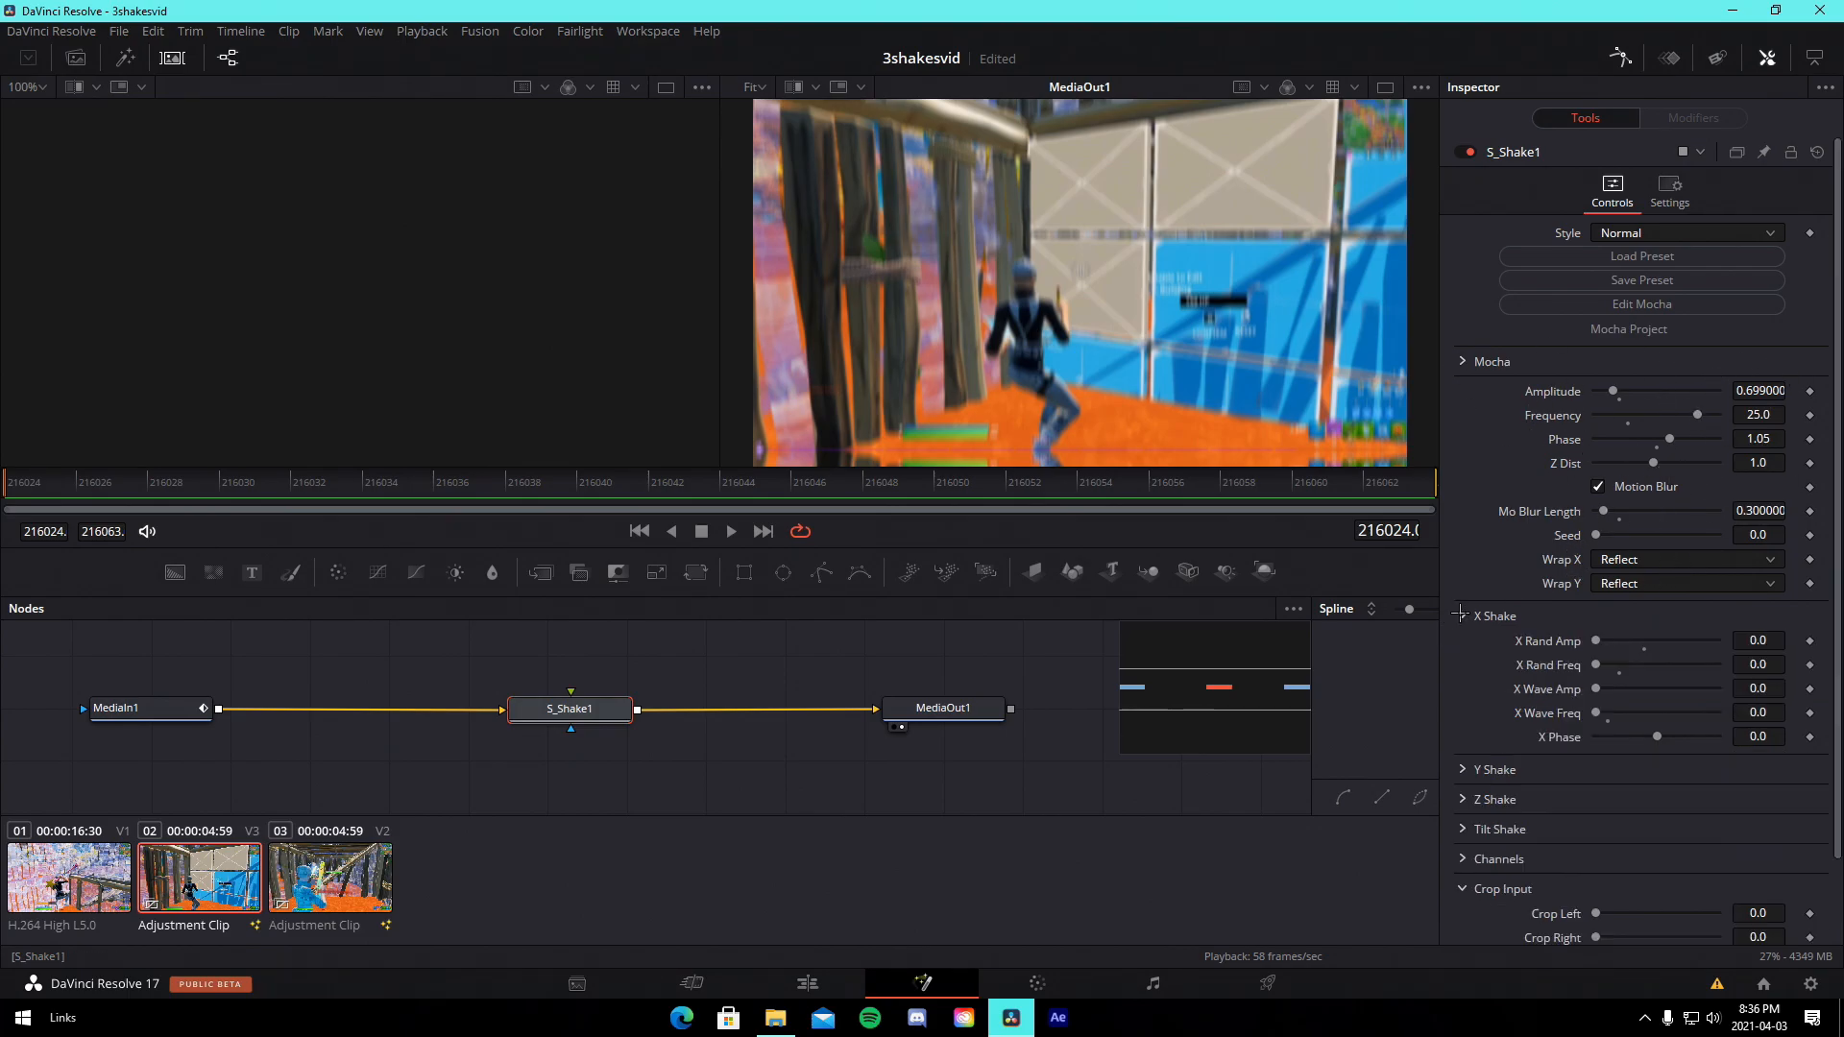
click(1462, 614)
click(1461, 646)
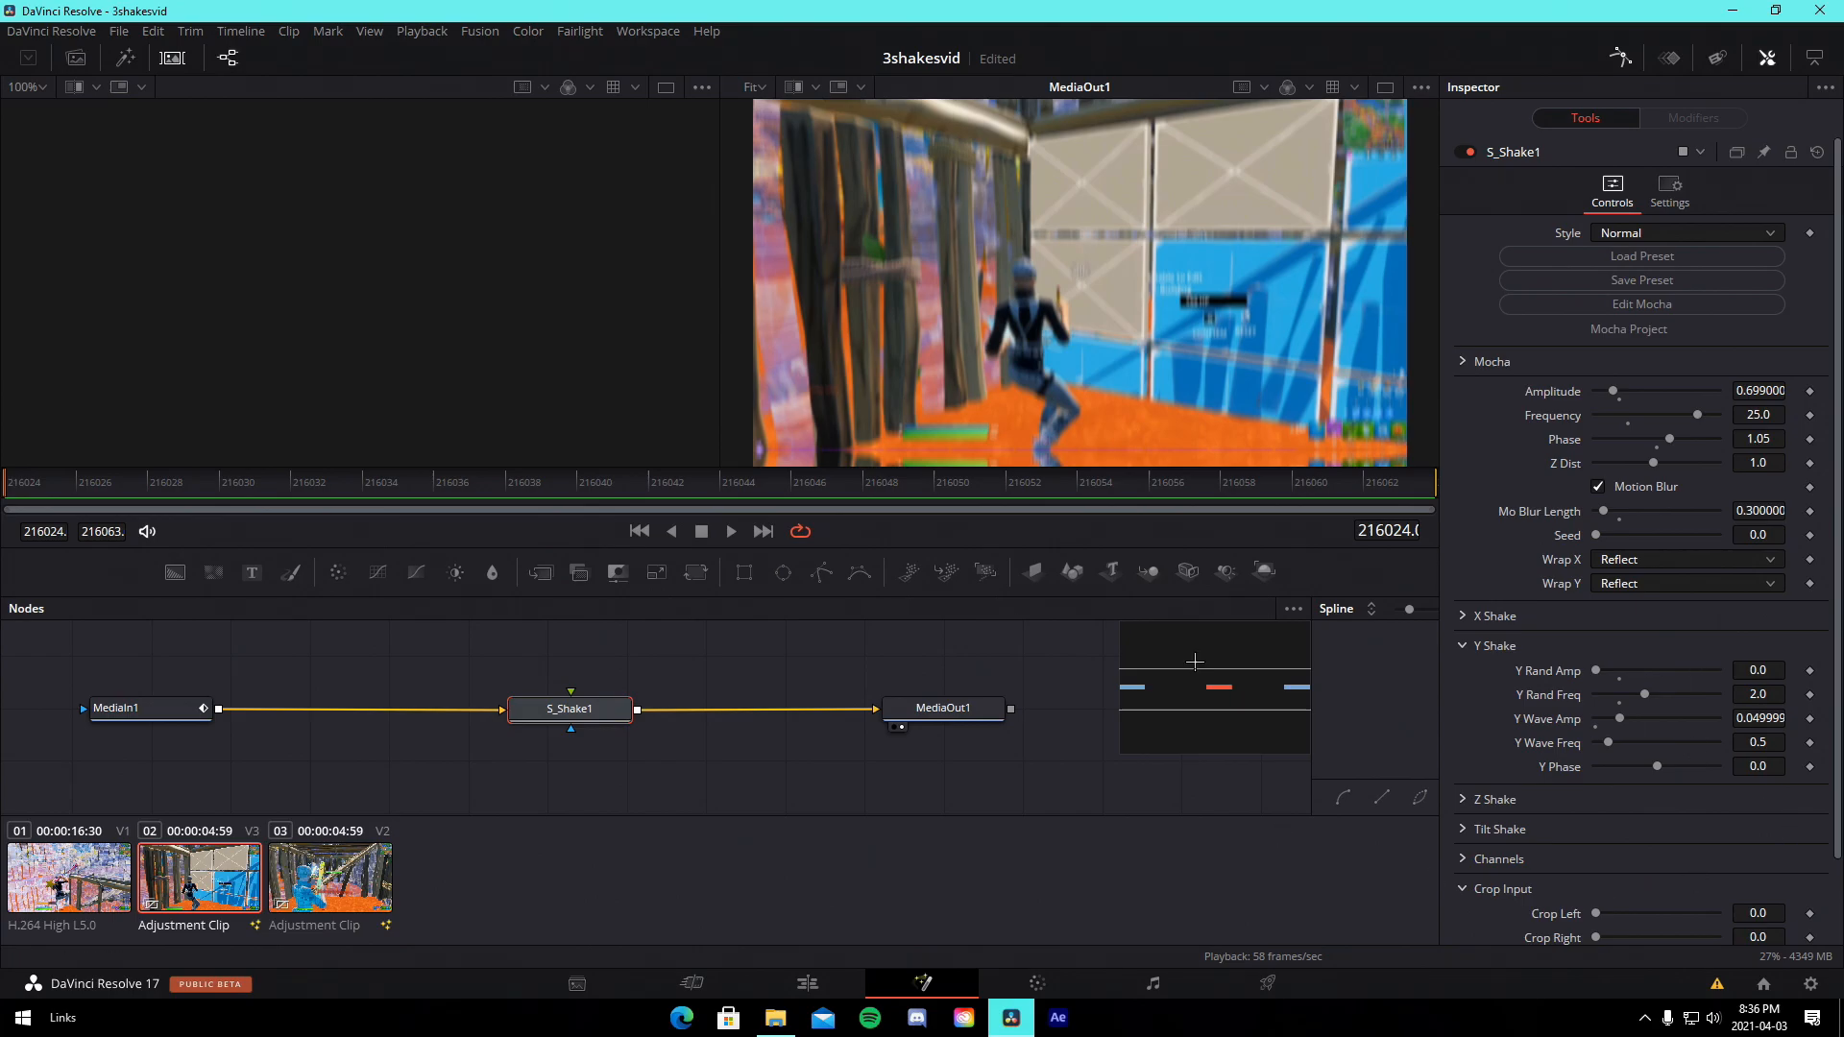
click(1461, 645)
click(1460, 675)
click(1460, 676)
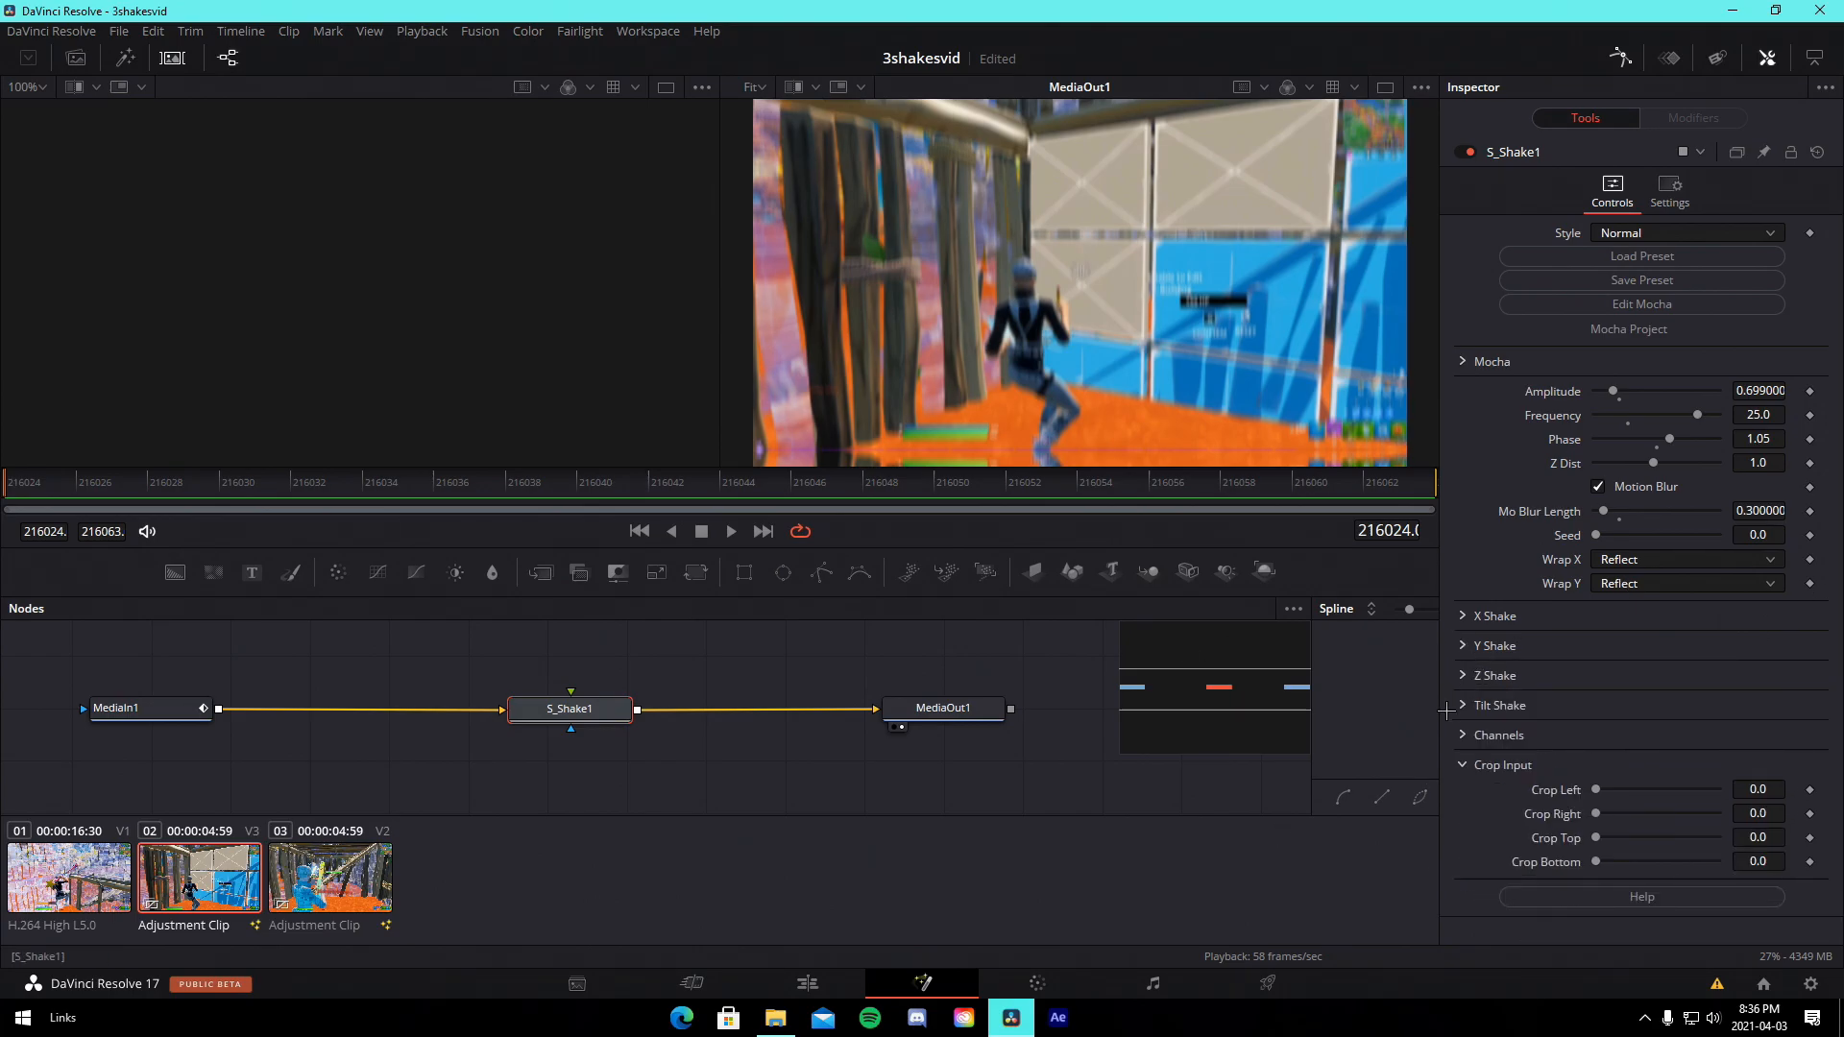
click(1461, 705)
click(1461, 705)
Keyframe the S_Shake Amplitude from 0 on the clip's first frame to 0.7 on its last frame.
click(1810, 391)
click(1758, 390)
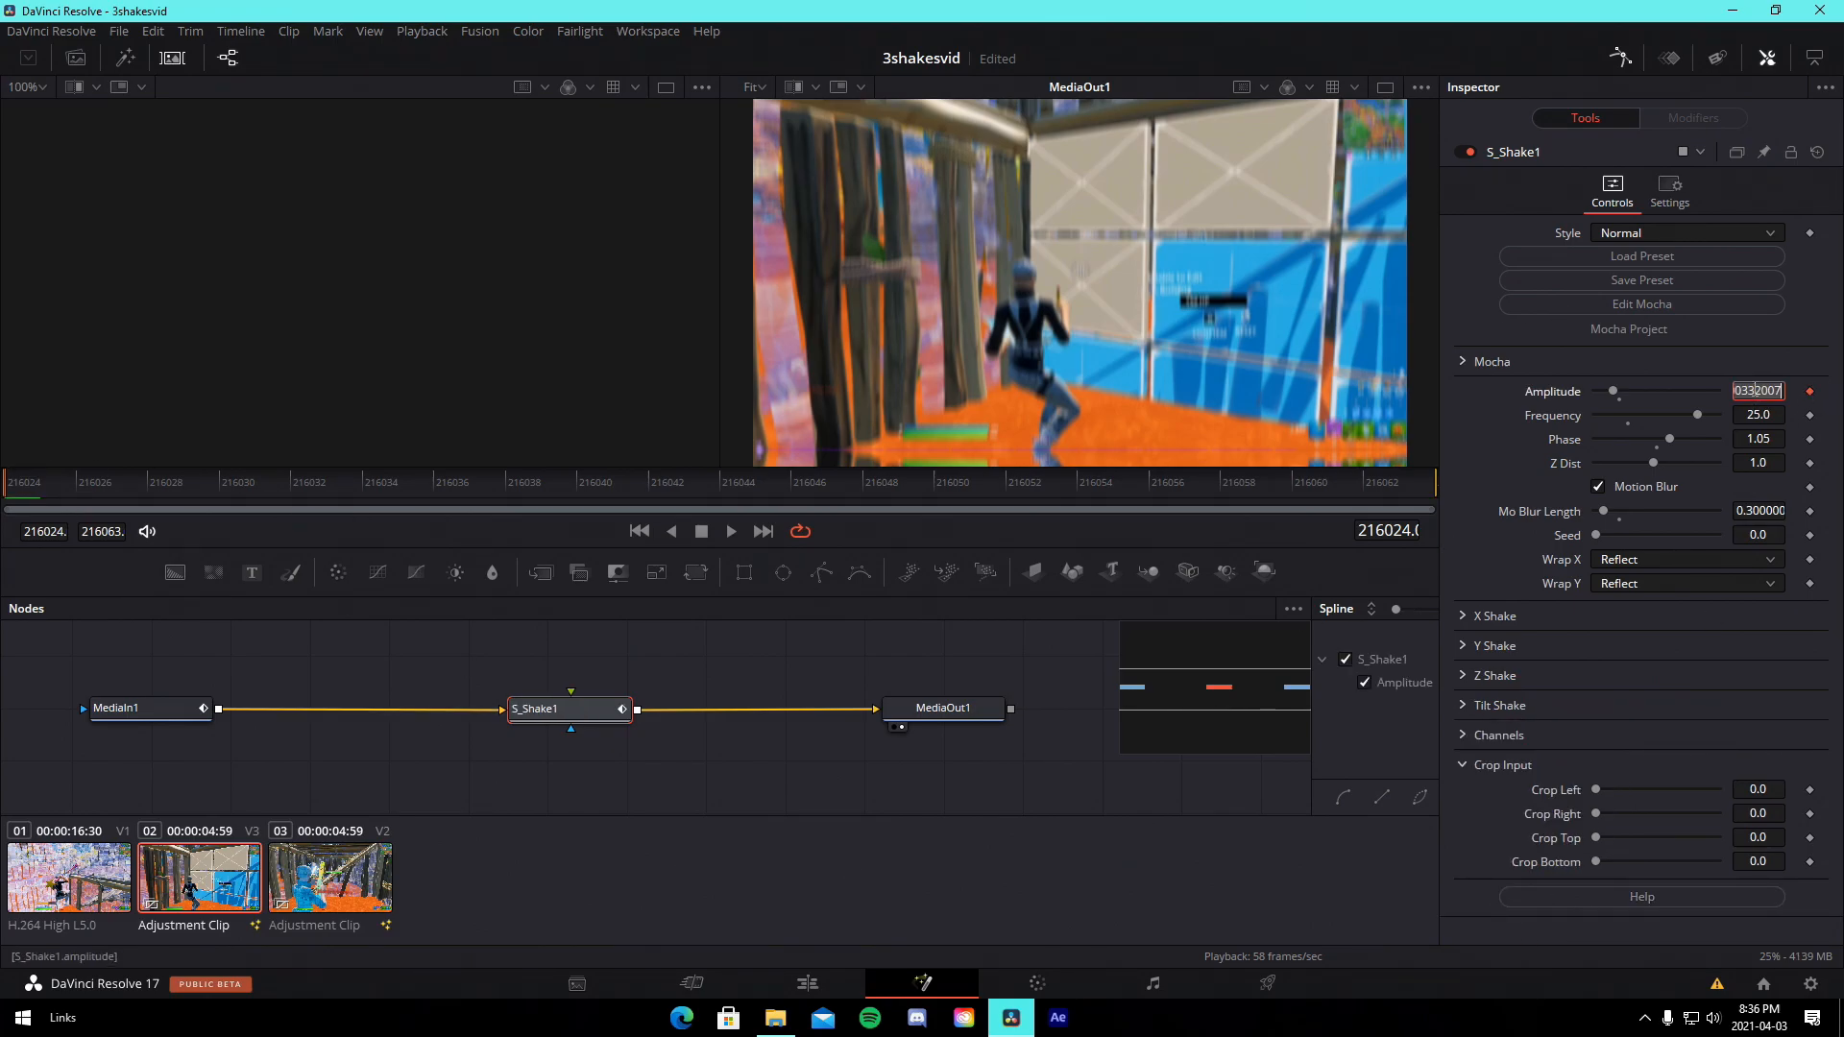
text(0)
key(Tab)
click(1426, 483)
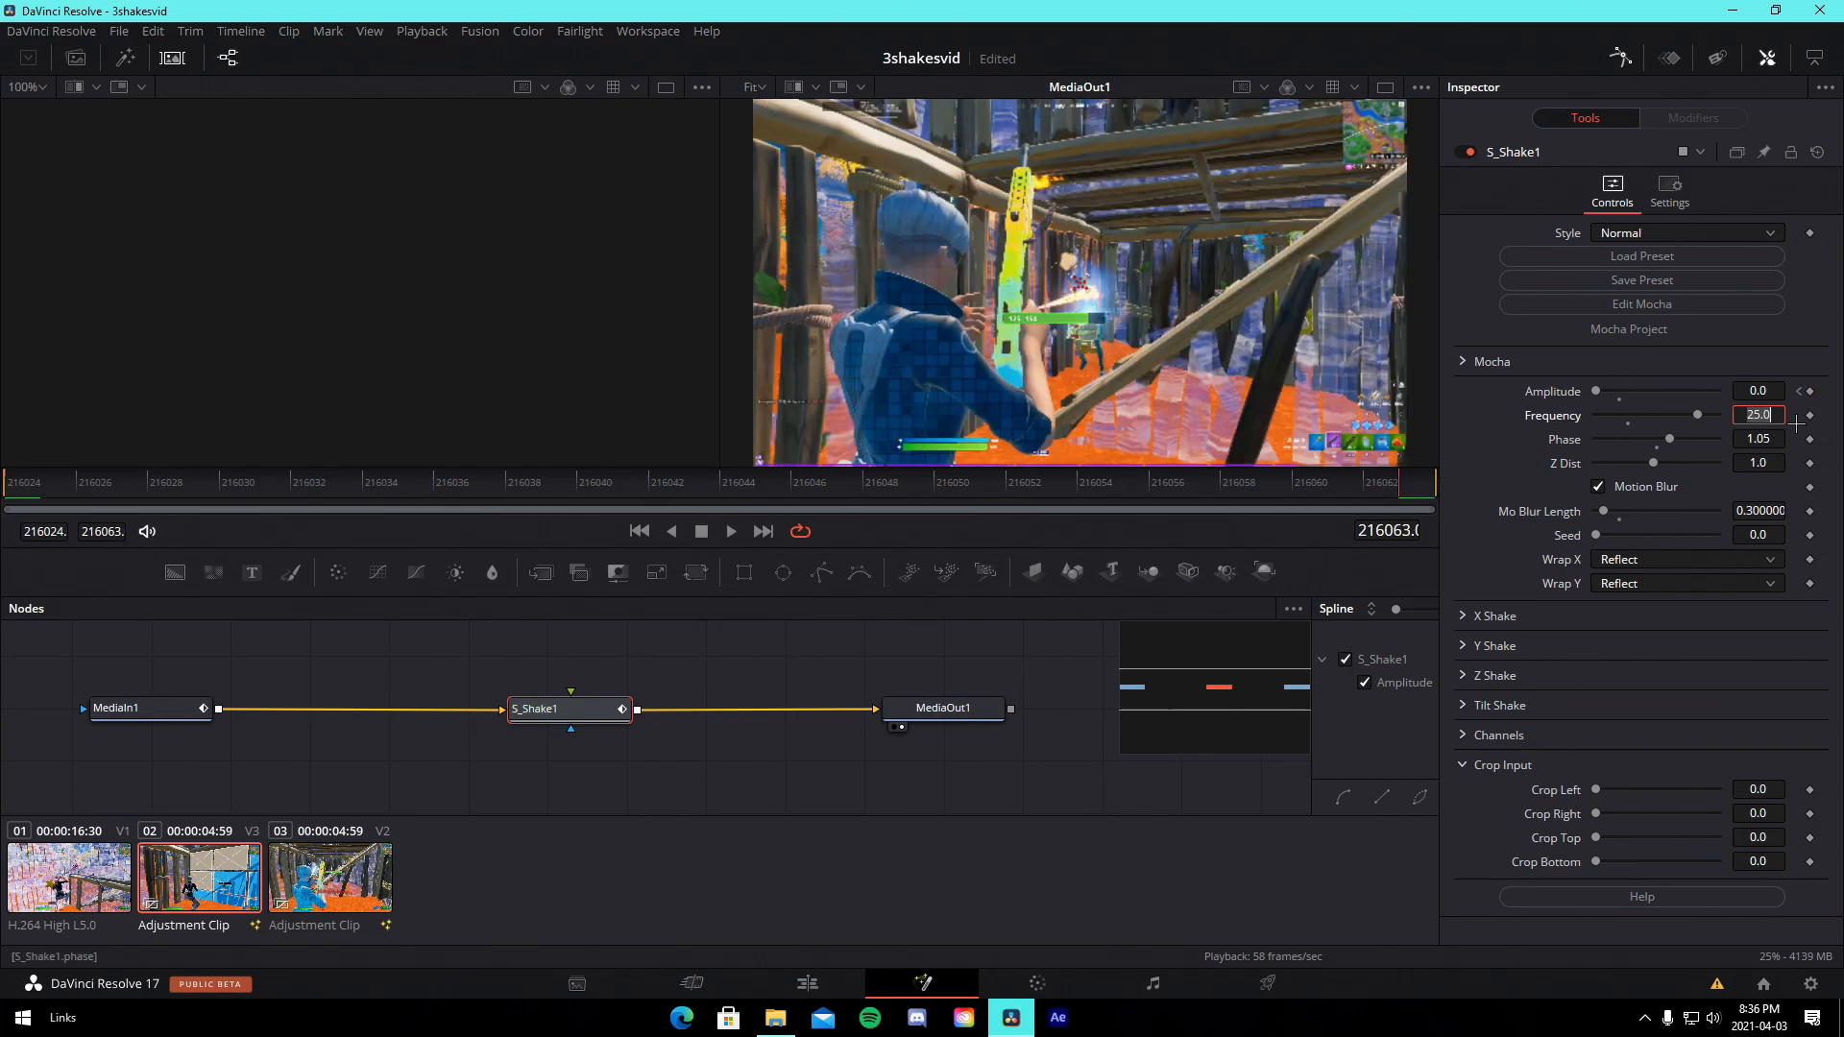
double_click(1765, 390)
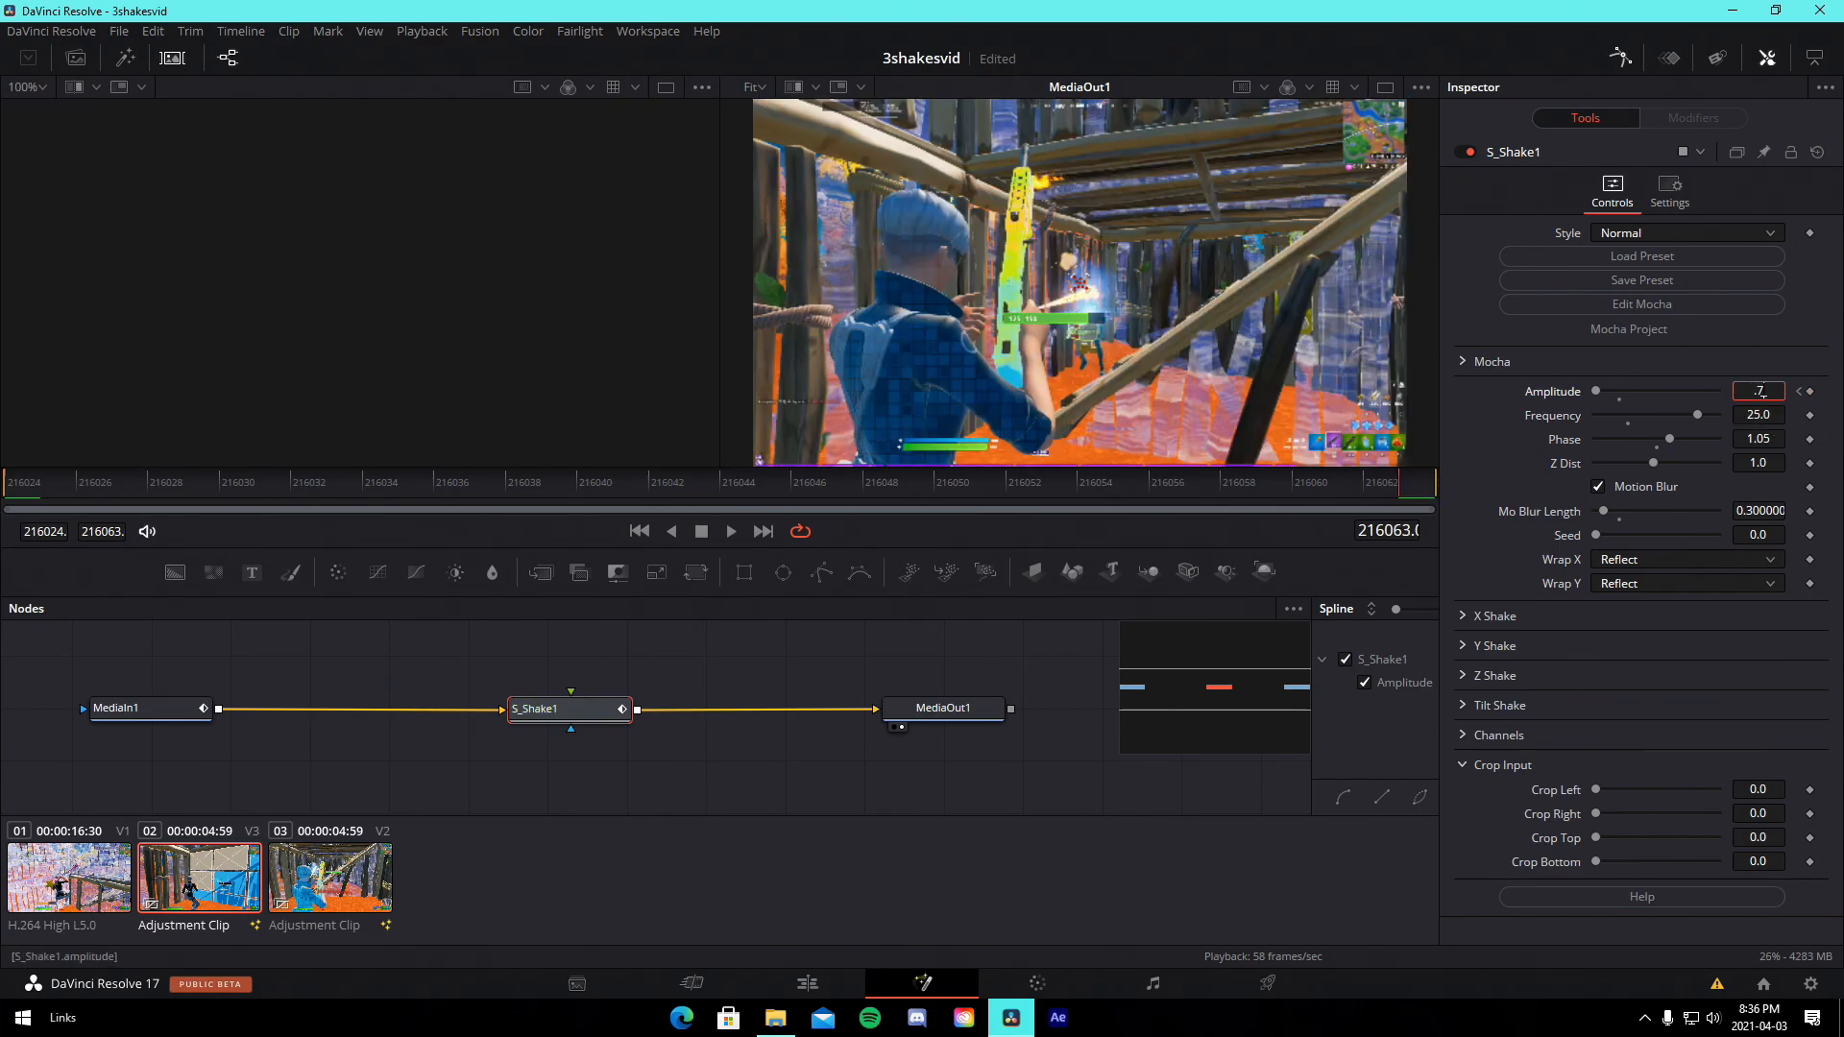
text(.7)
key(Return)
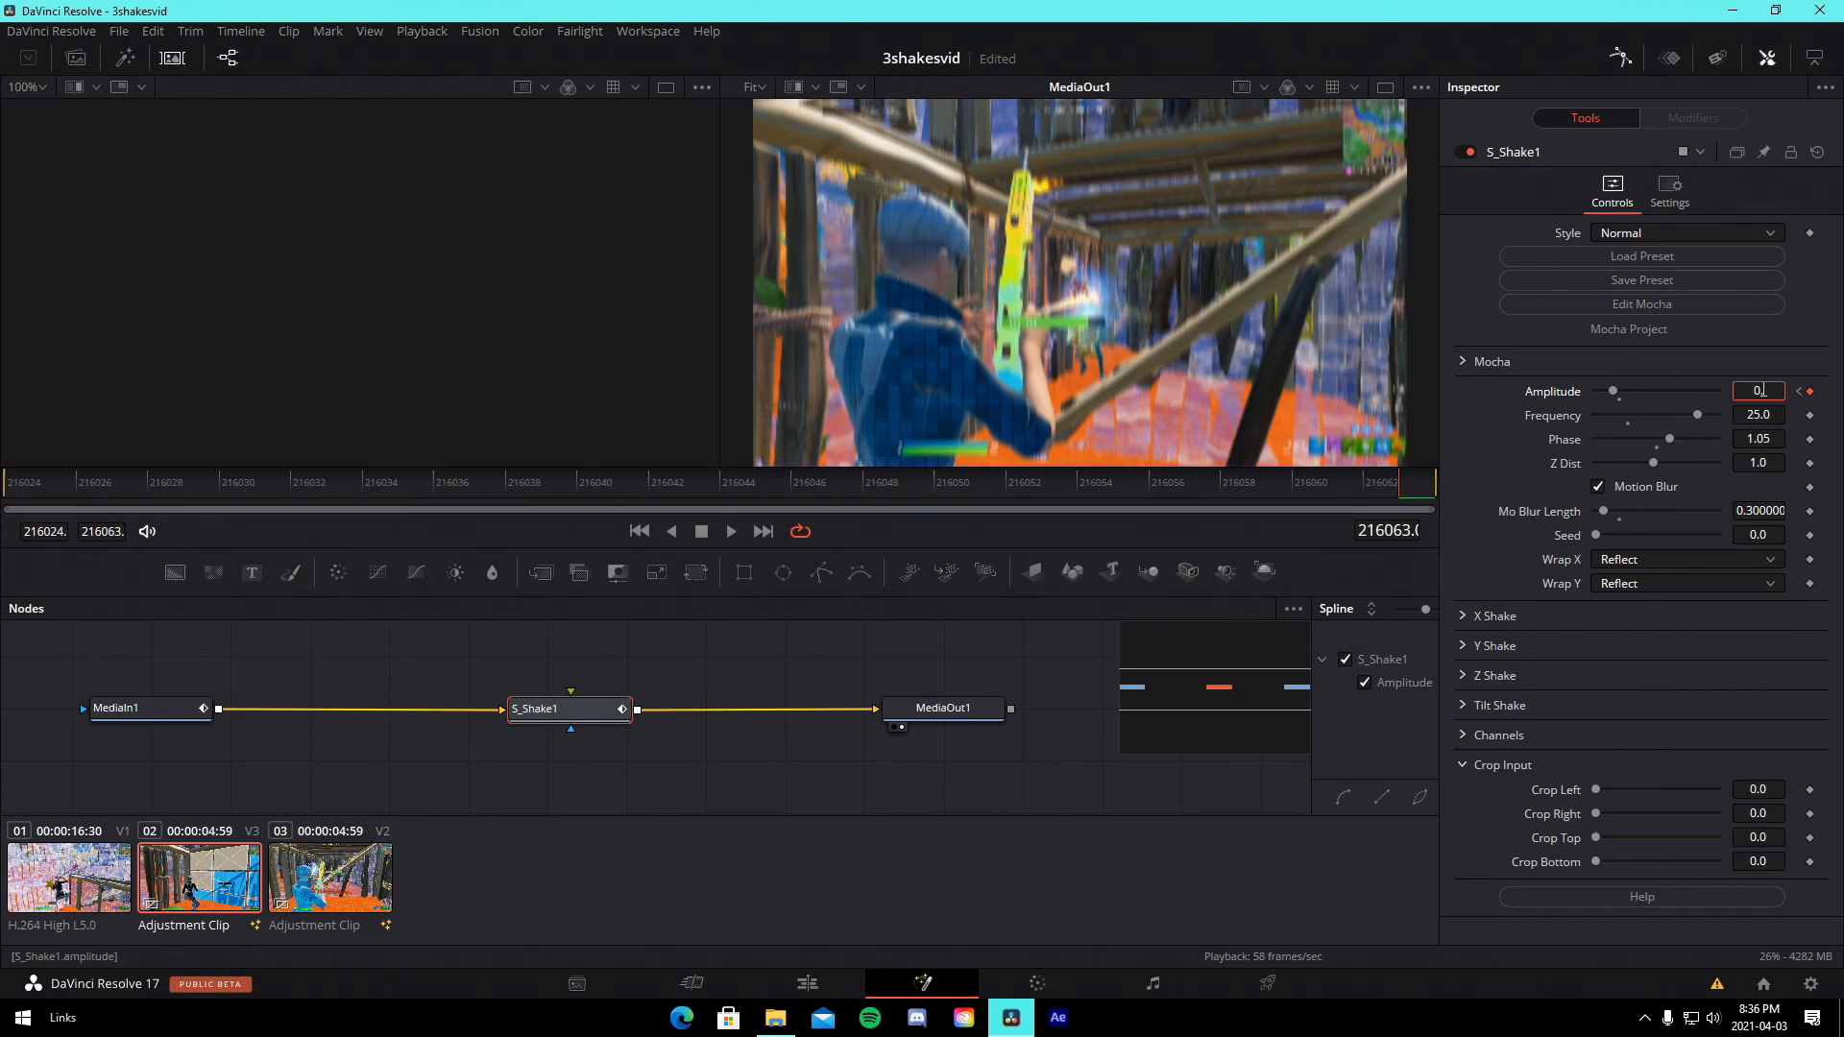
Save the project and return to the edit timeline.
key(ctrl+s)
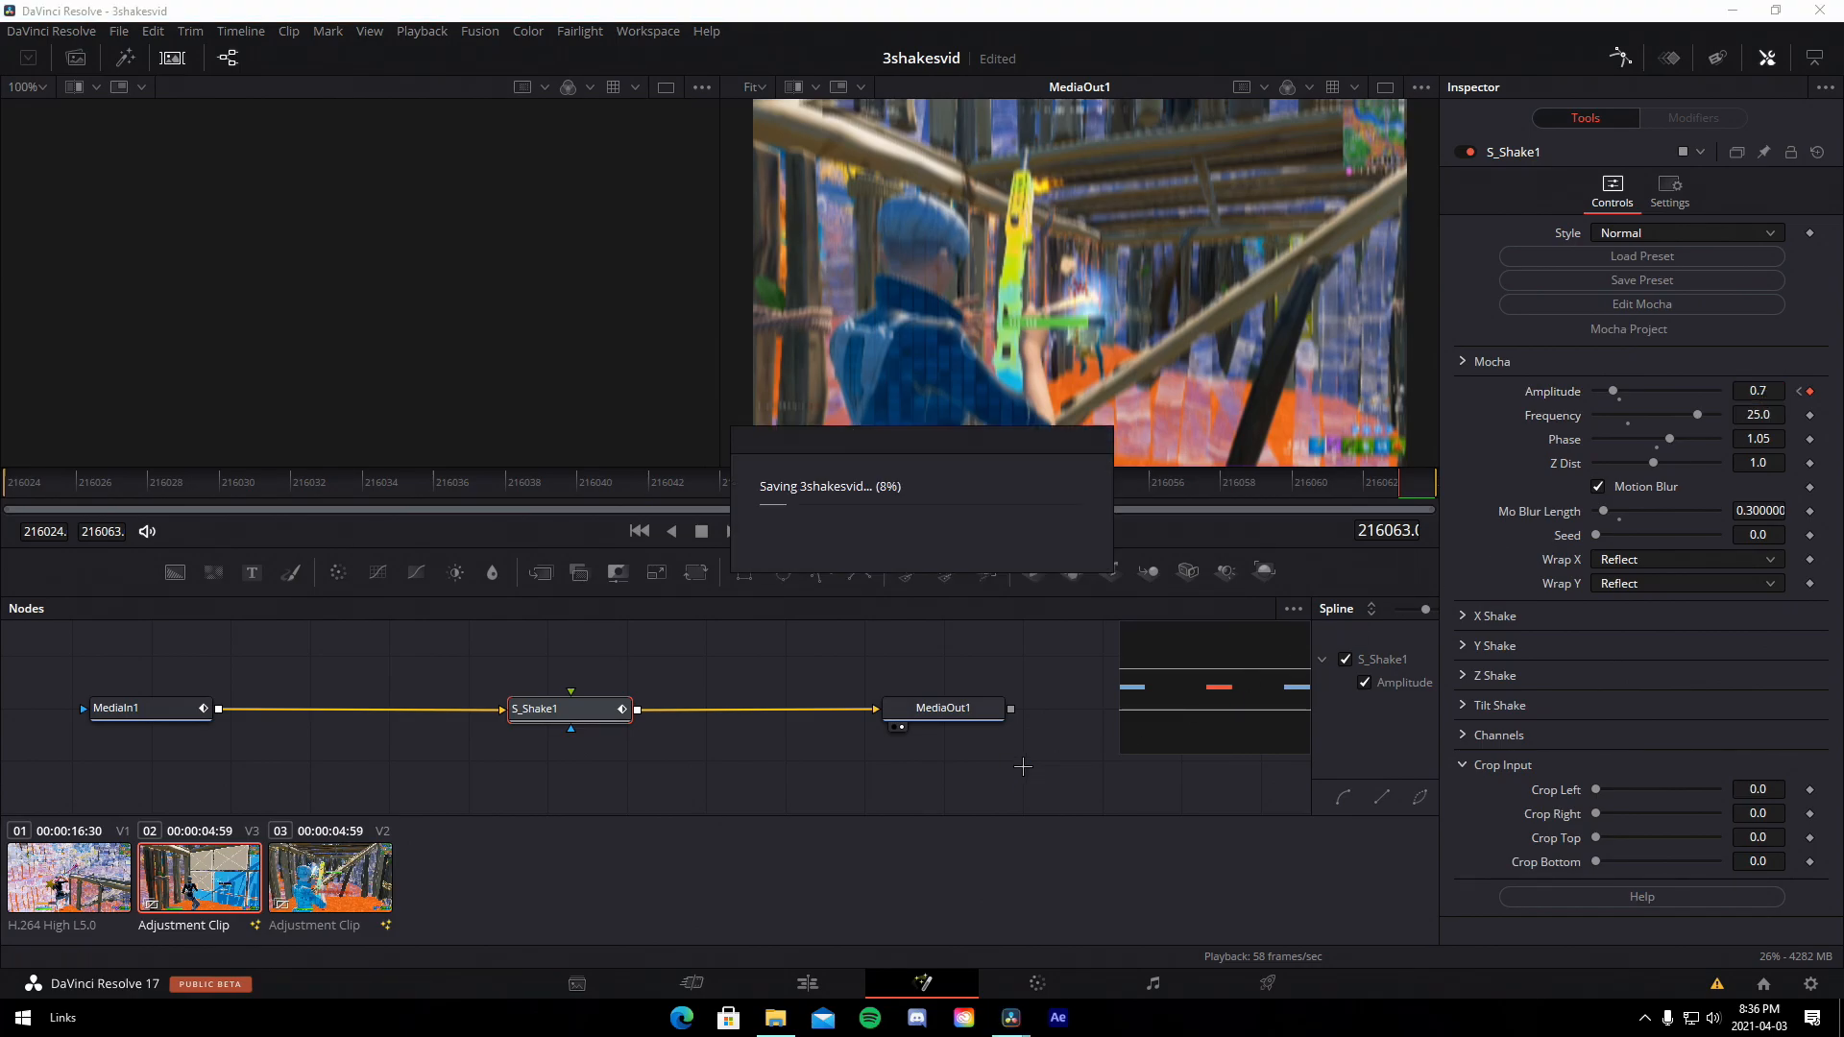
click(24, 490)
drag(888, 569, 1075, 606)
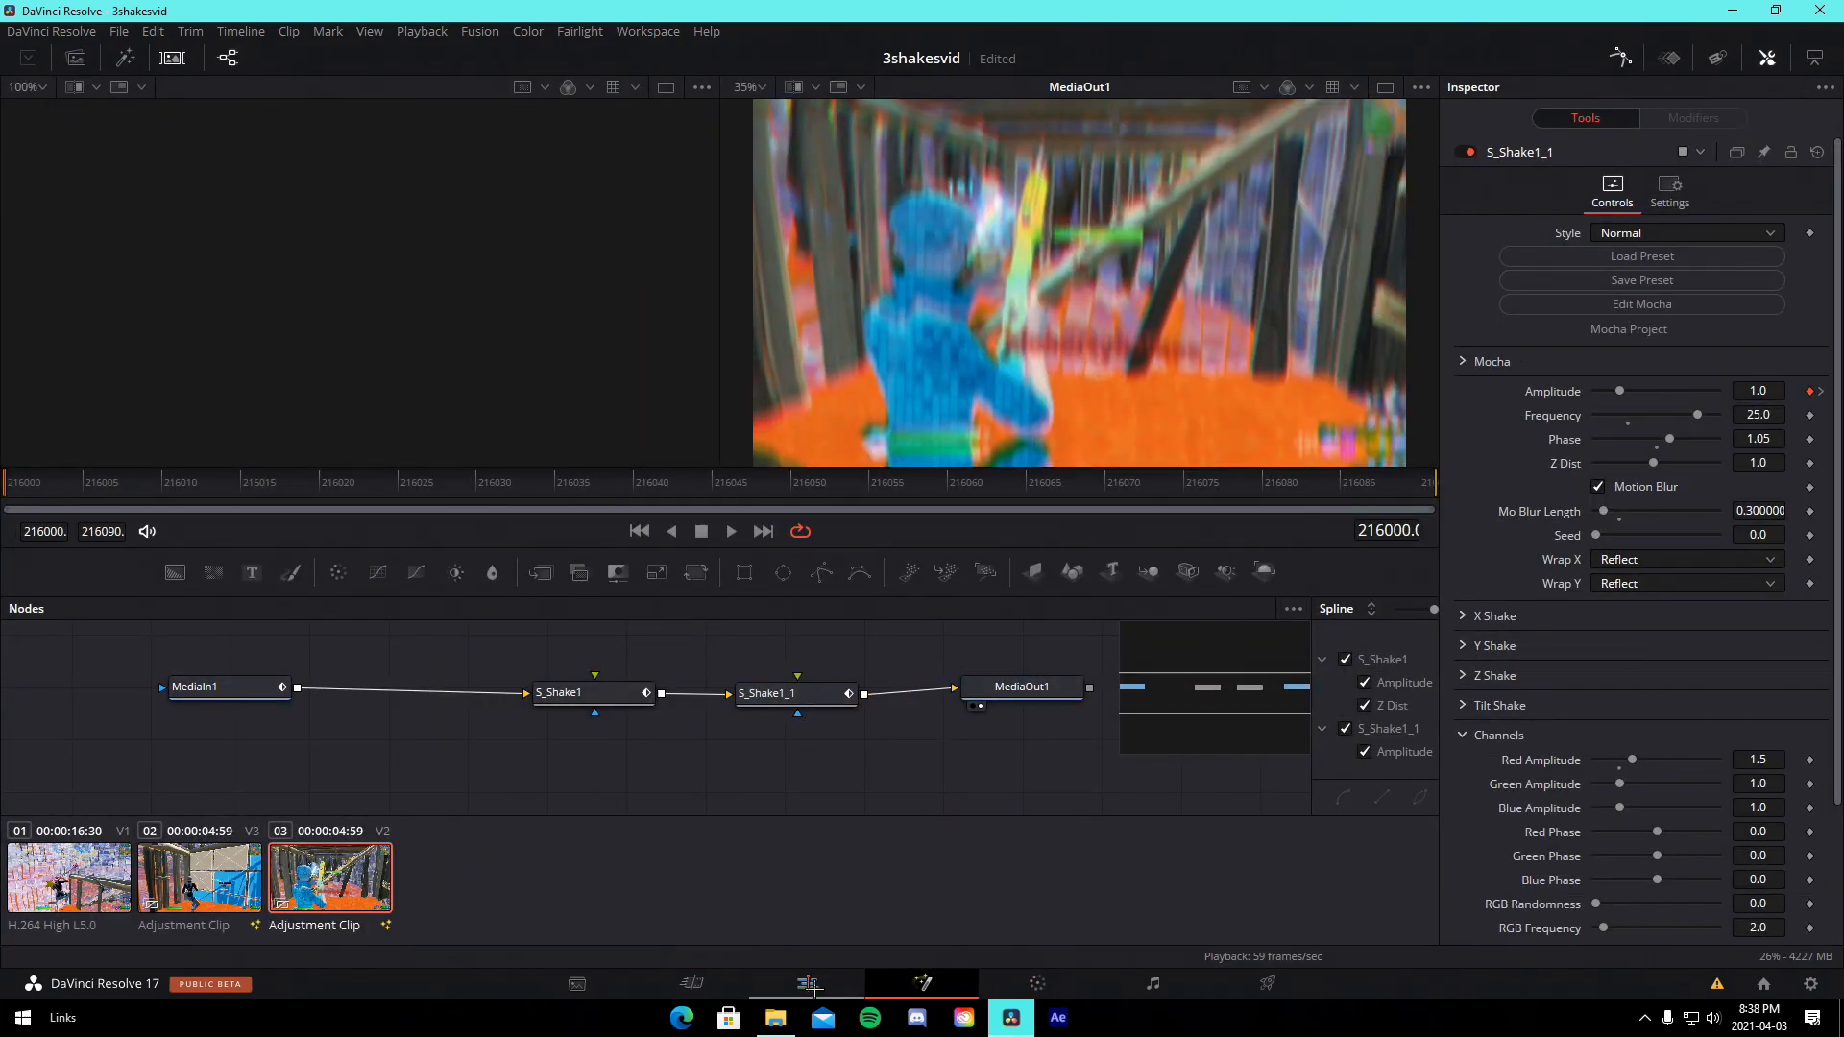
click(808, 983)
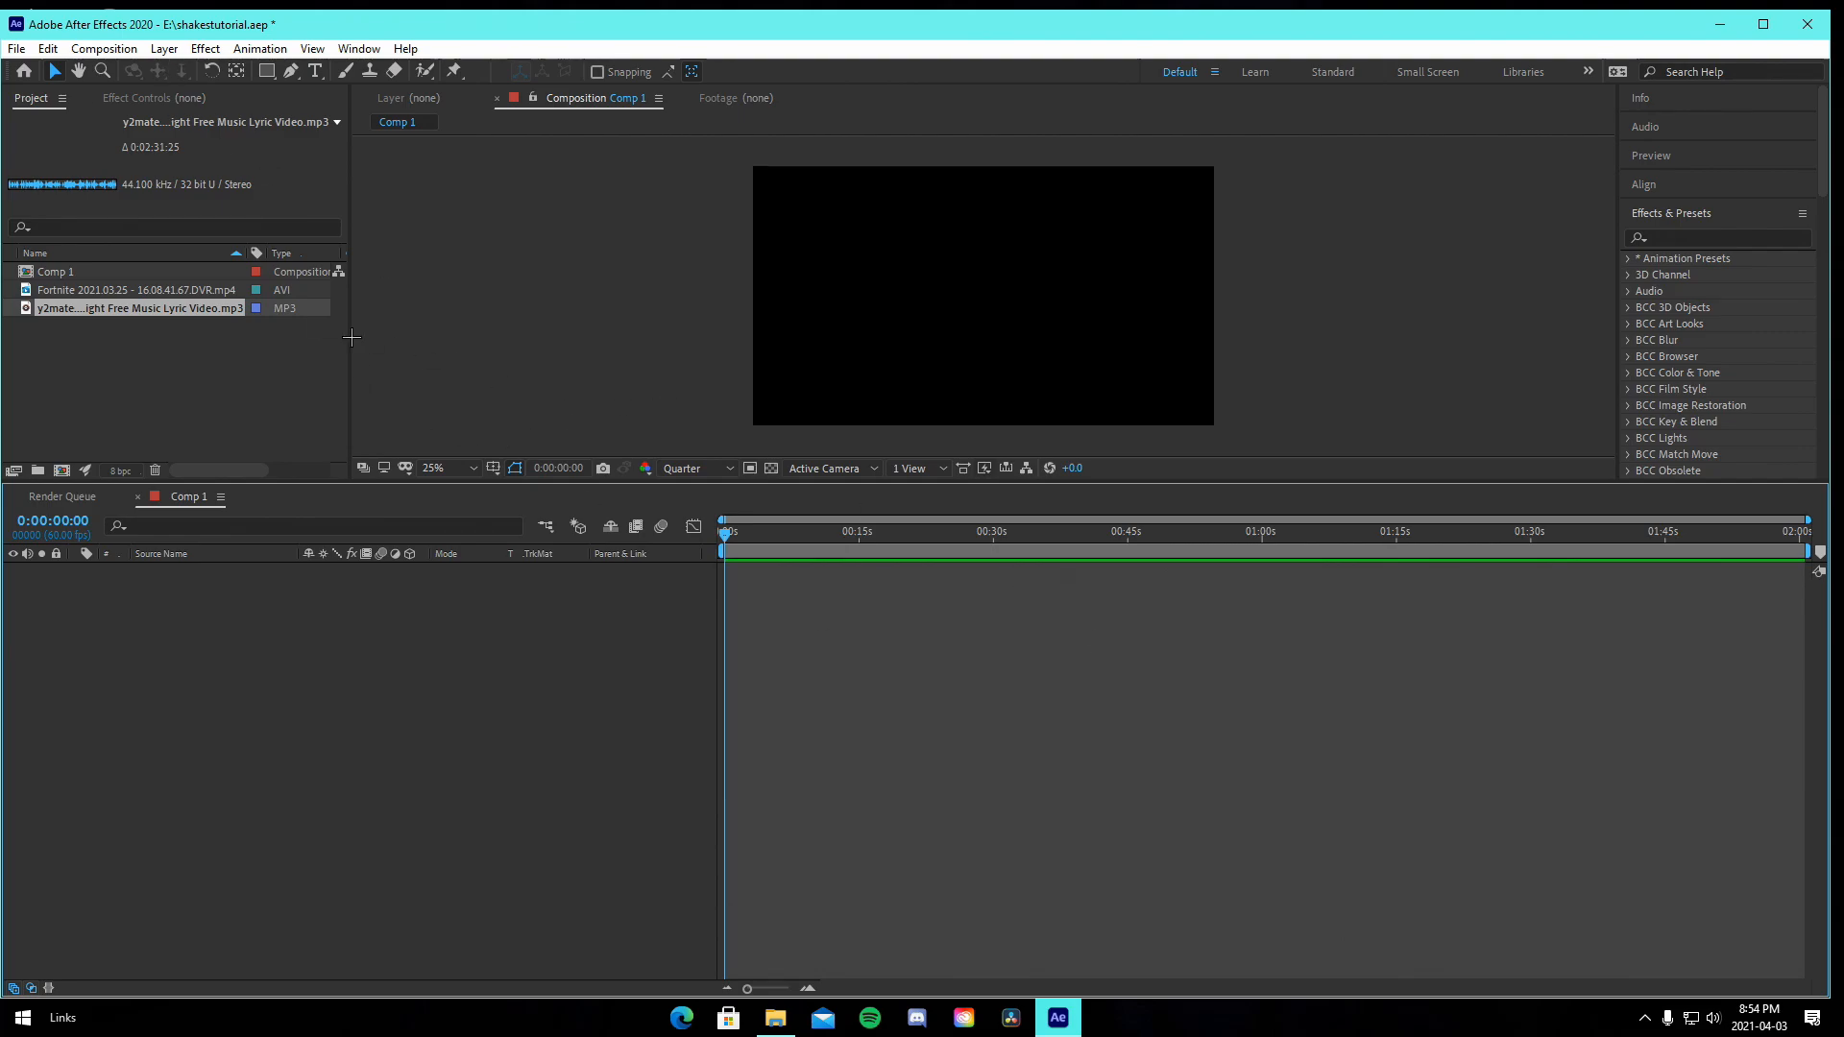
In After Effects, add the music track to Comp 1 with its waveform shown, start it at 0 s and trim it to about 7 seconds.
drag(112, 306, 846, 653)
key(l)
key(l)
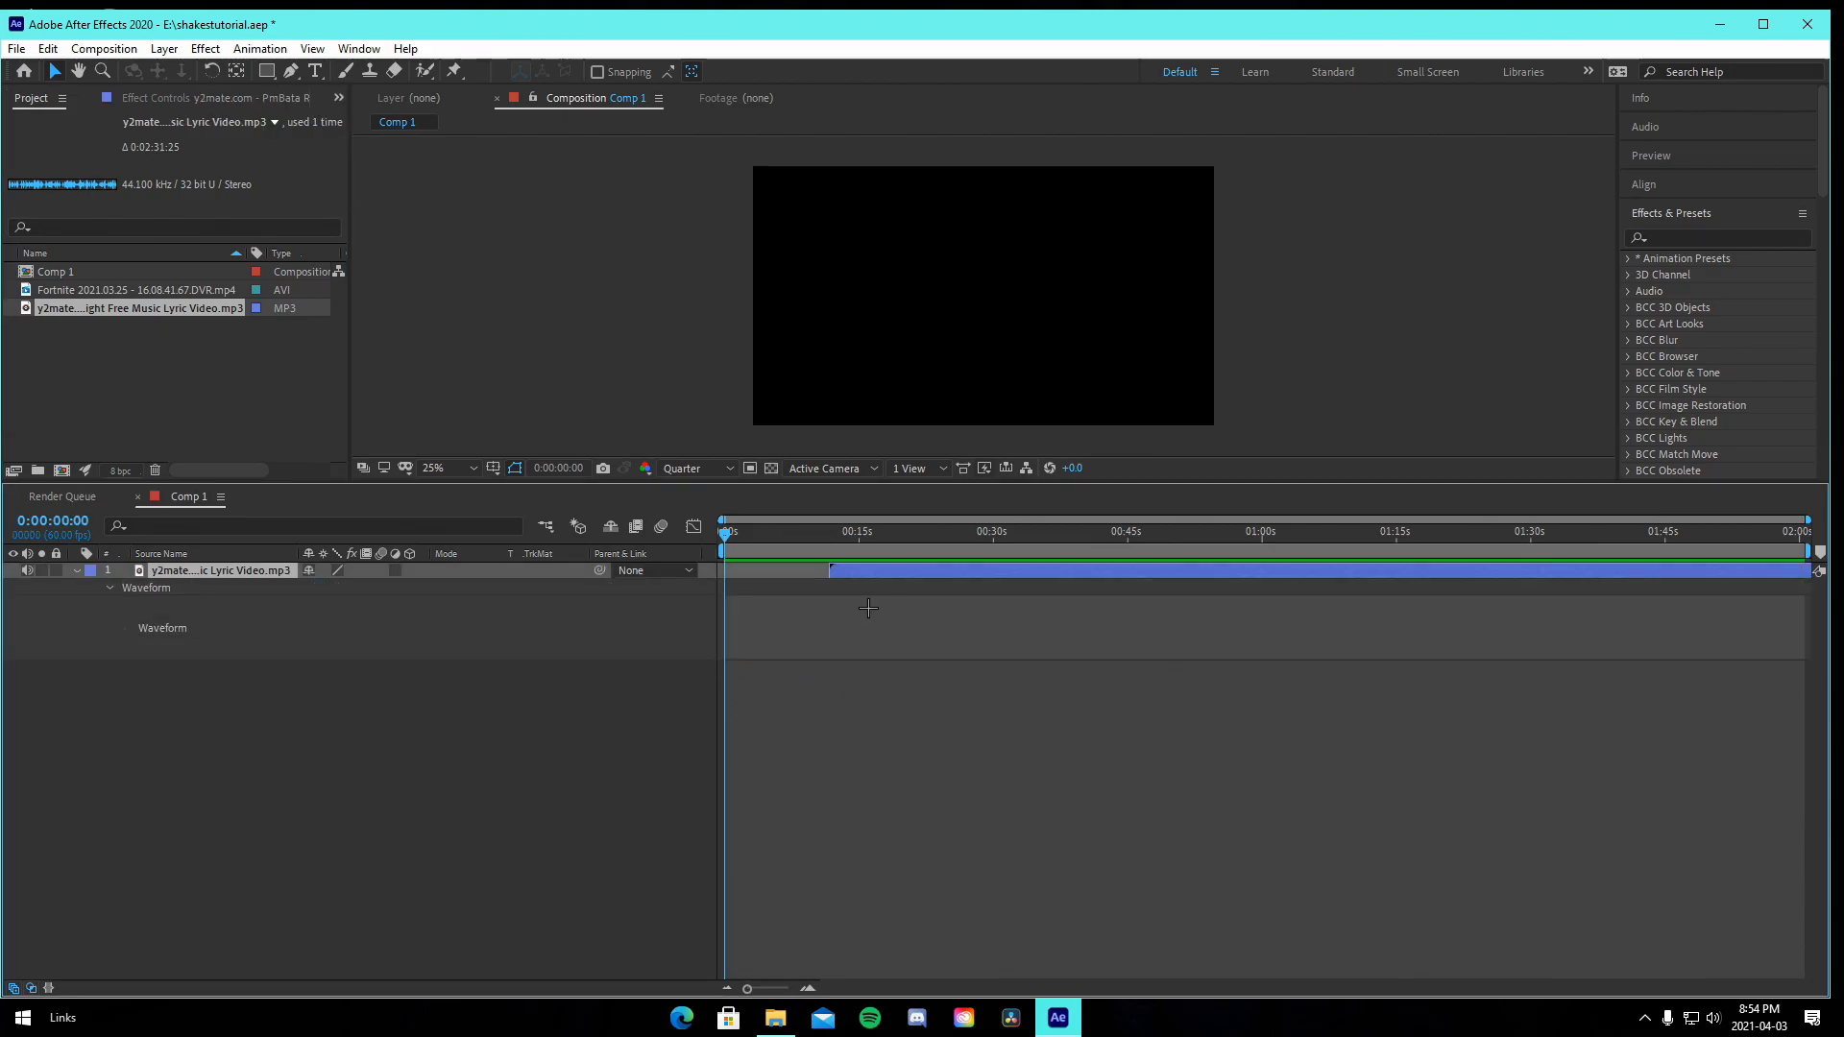
mouse_move(836, 572)
mouse_down()
mouse_move(943, 592)
mouse_move(773, 577)
mouse_move(788, 529)
mouse_move(723, 535)
mouse_up()
key(ctrl+shift+d)
key(Delete)
Add a layer marker on the music track at the beat at 0:00:01:11.
click(813, 990)
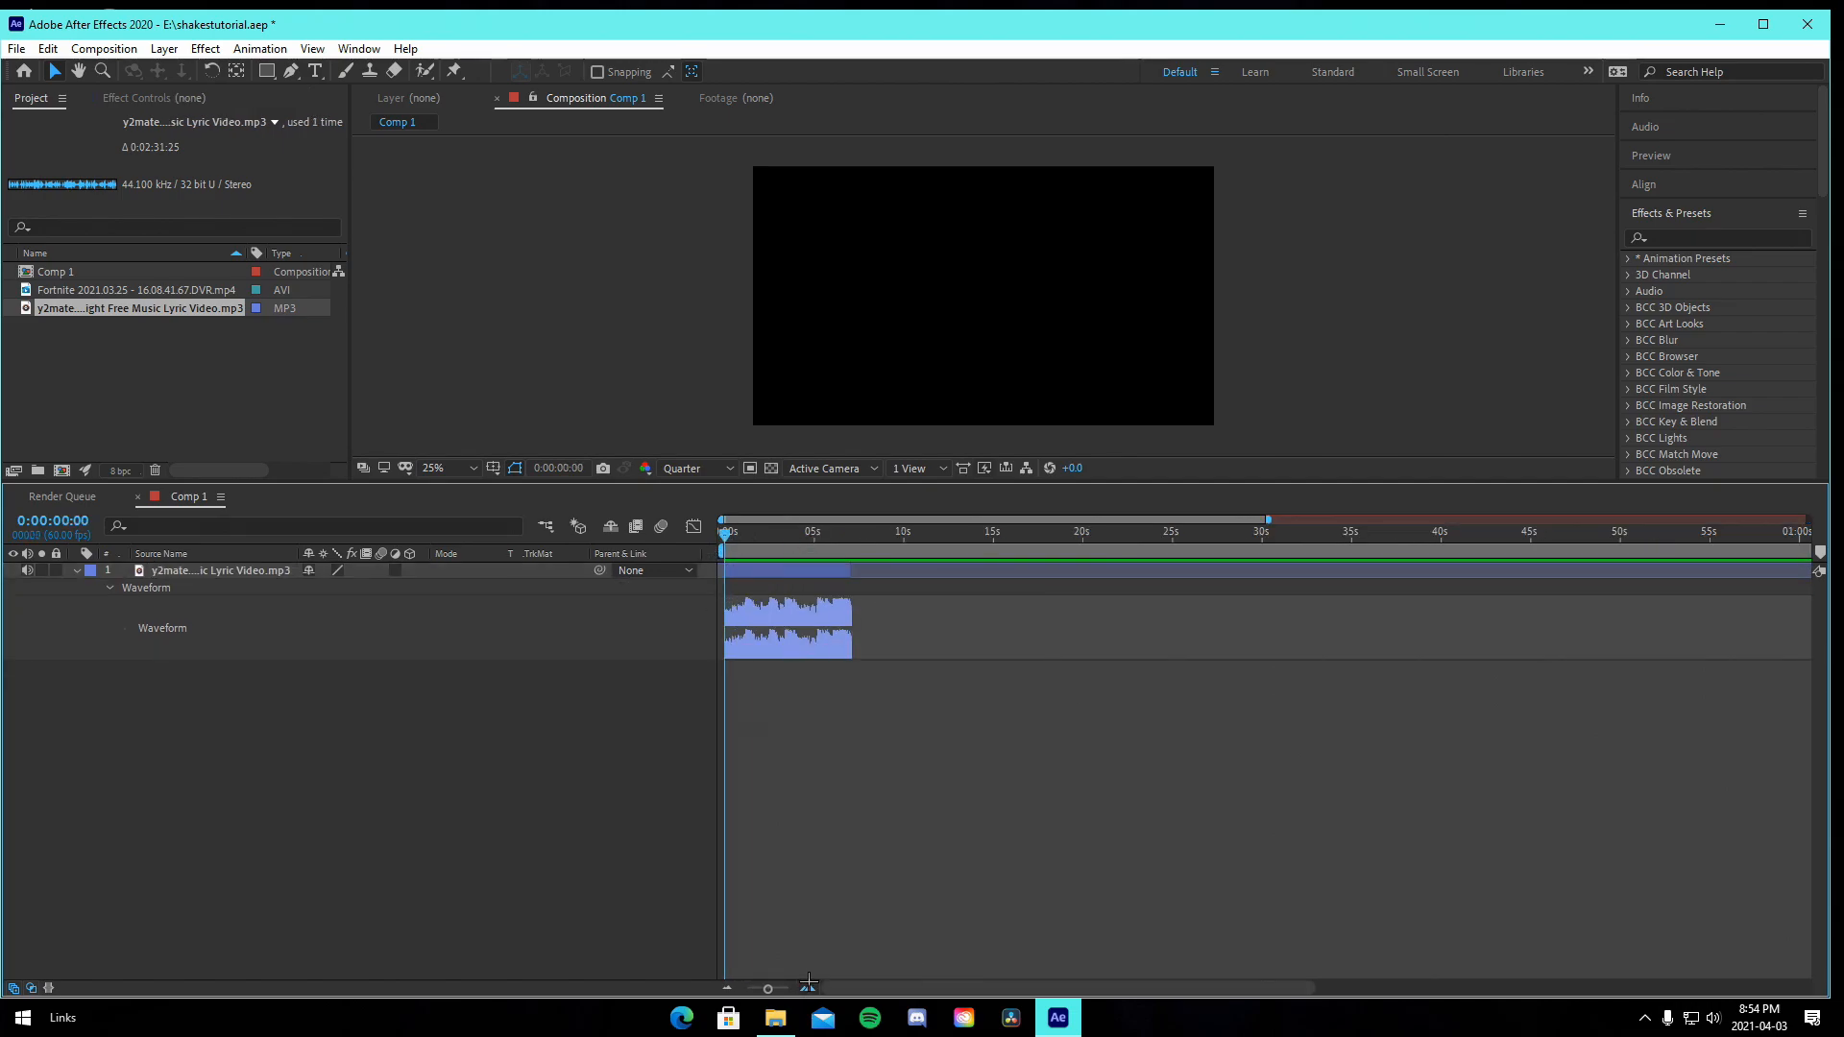
click(813, 989)
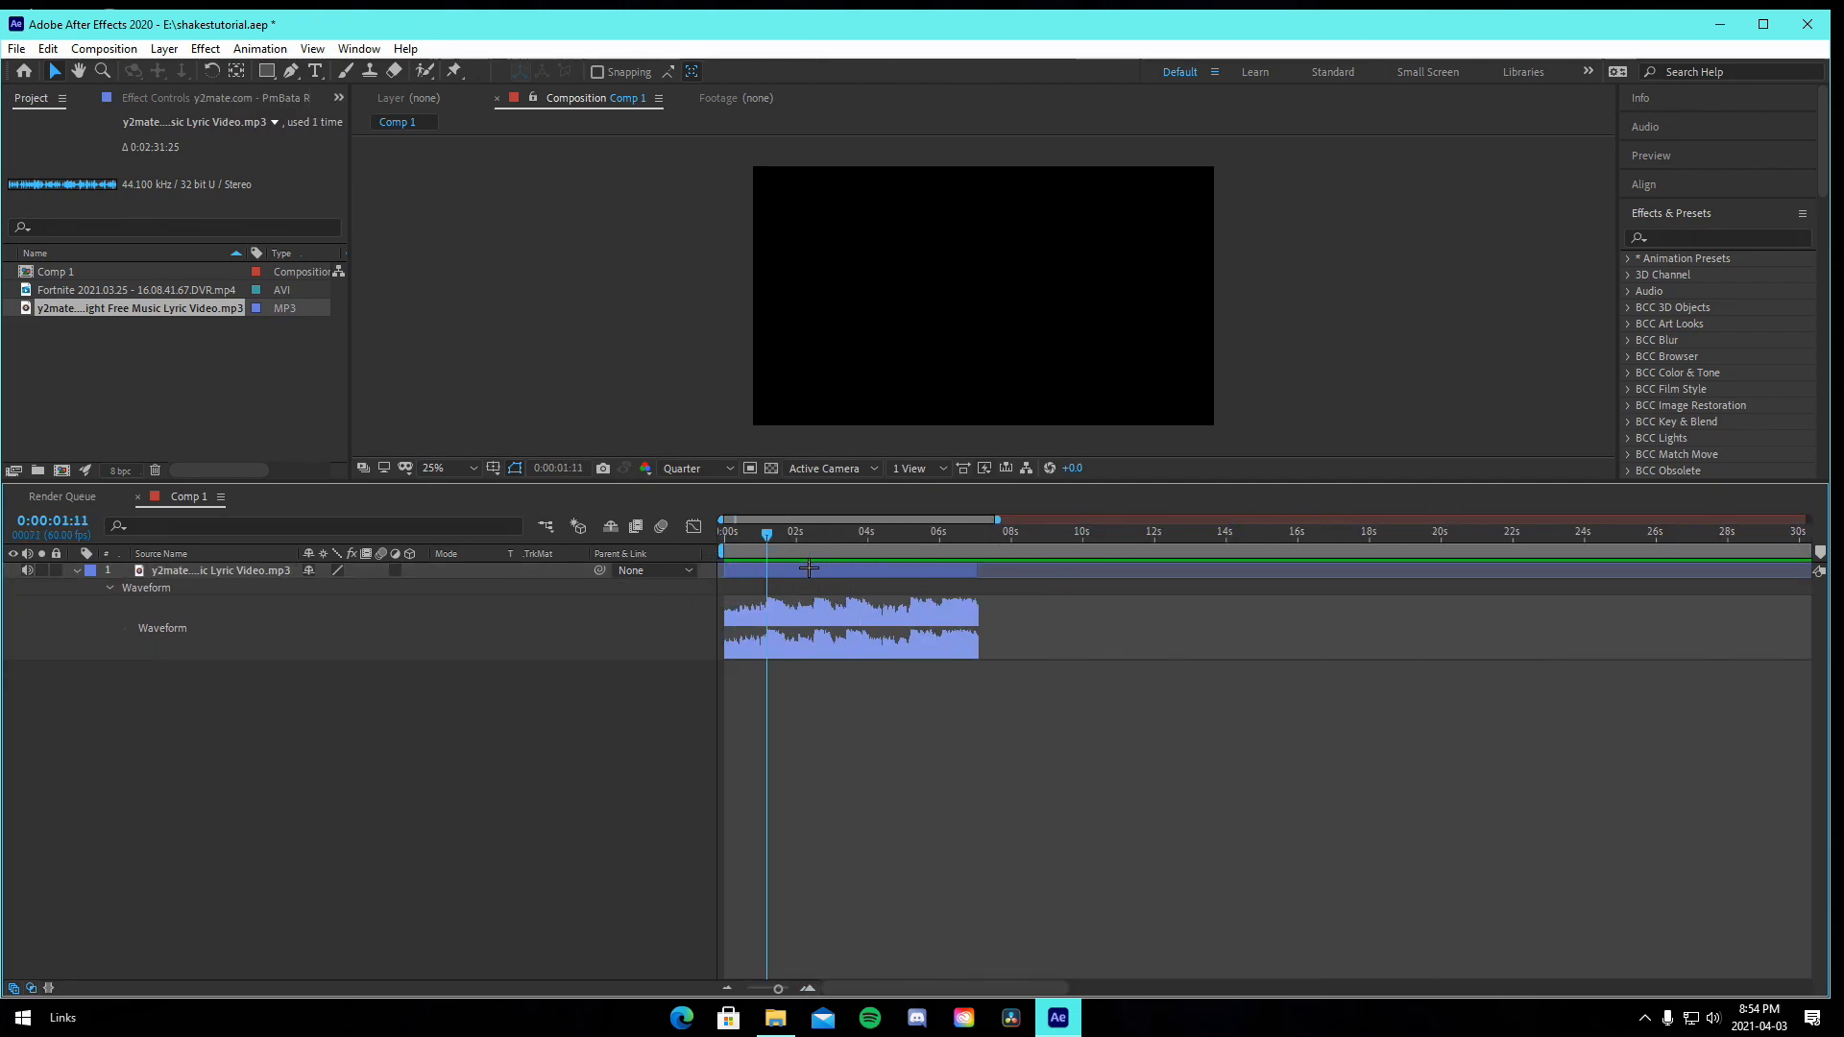
click(811, 569)
key(KP_Multiply)
click(847, 721)
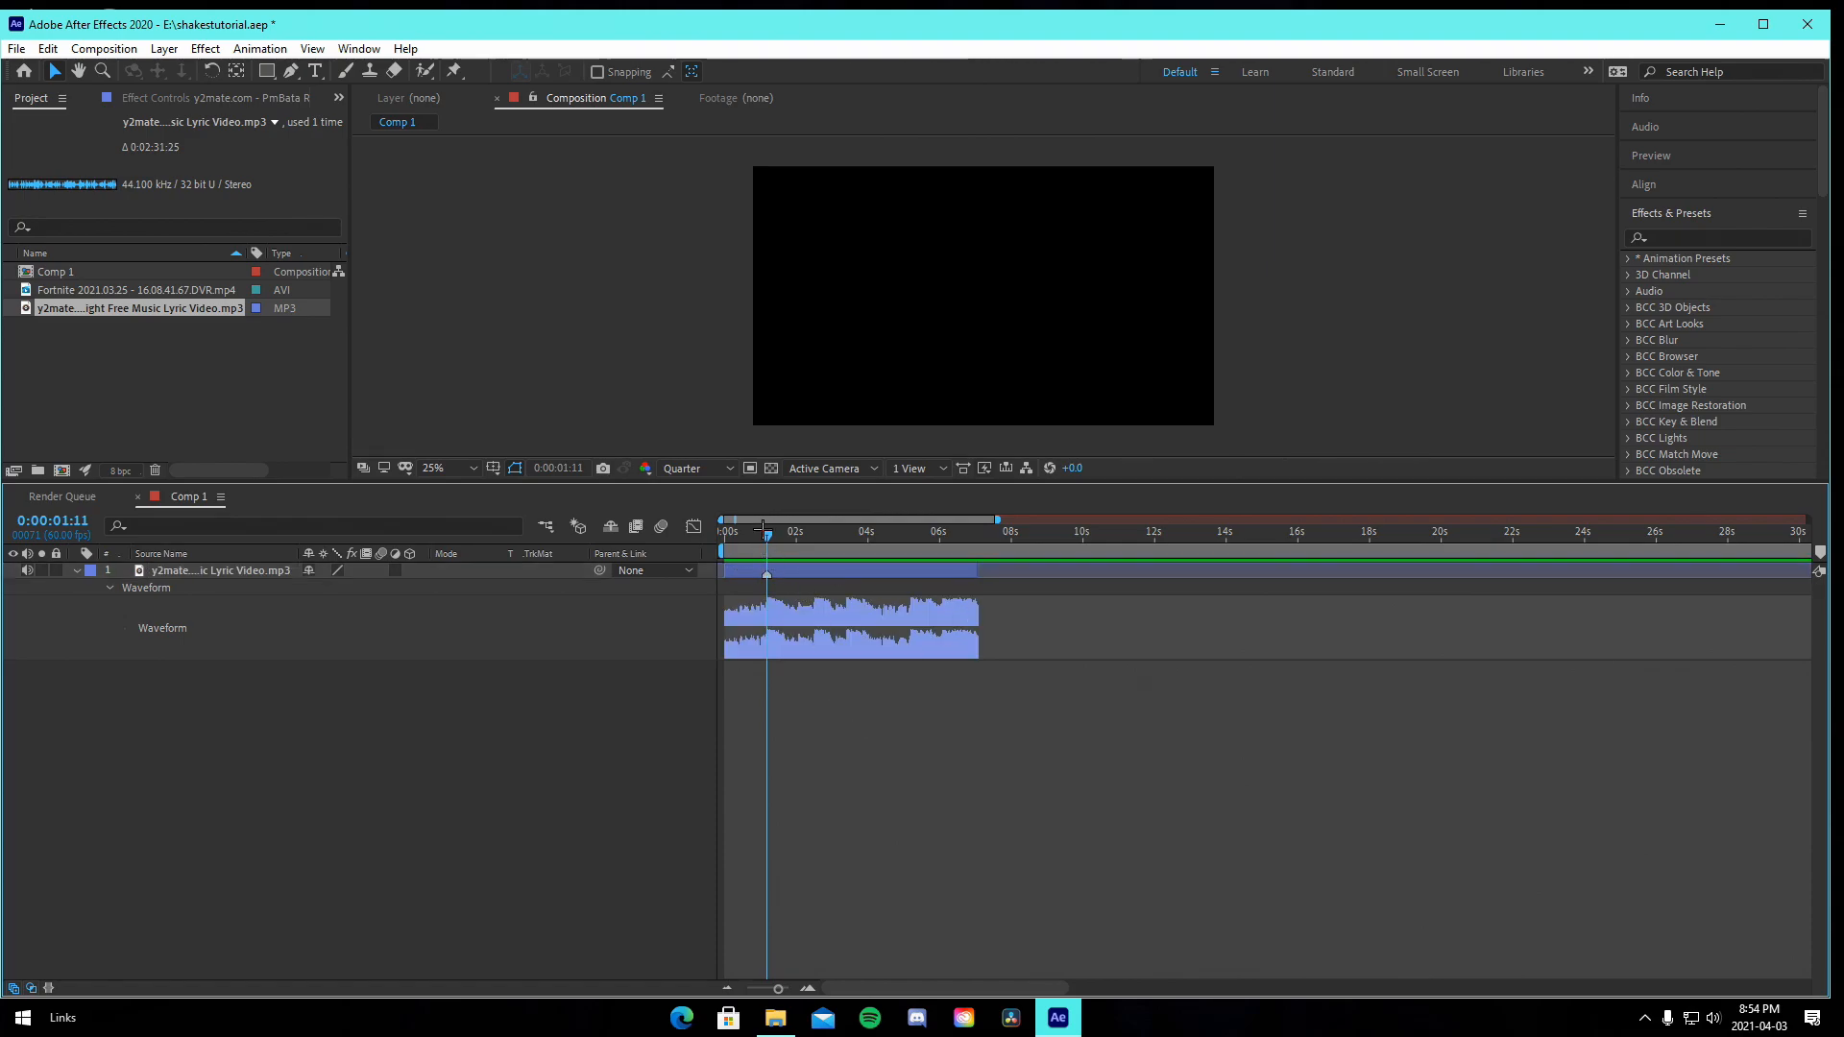
right_click(791, 572)
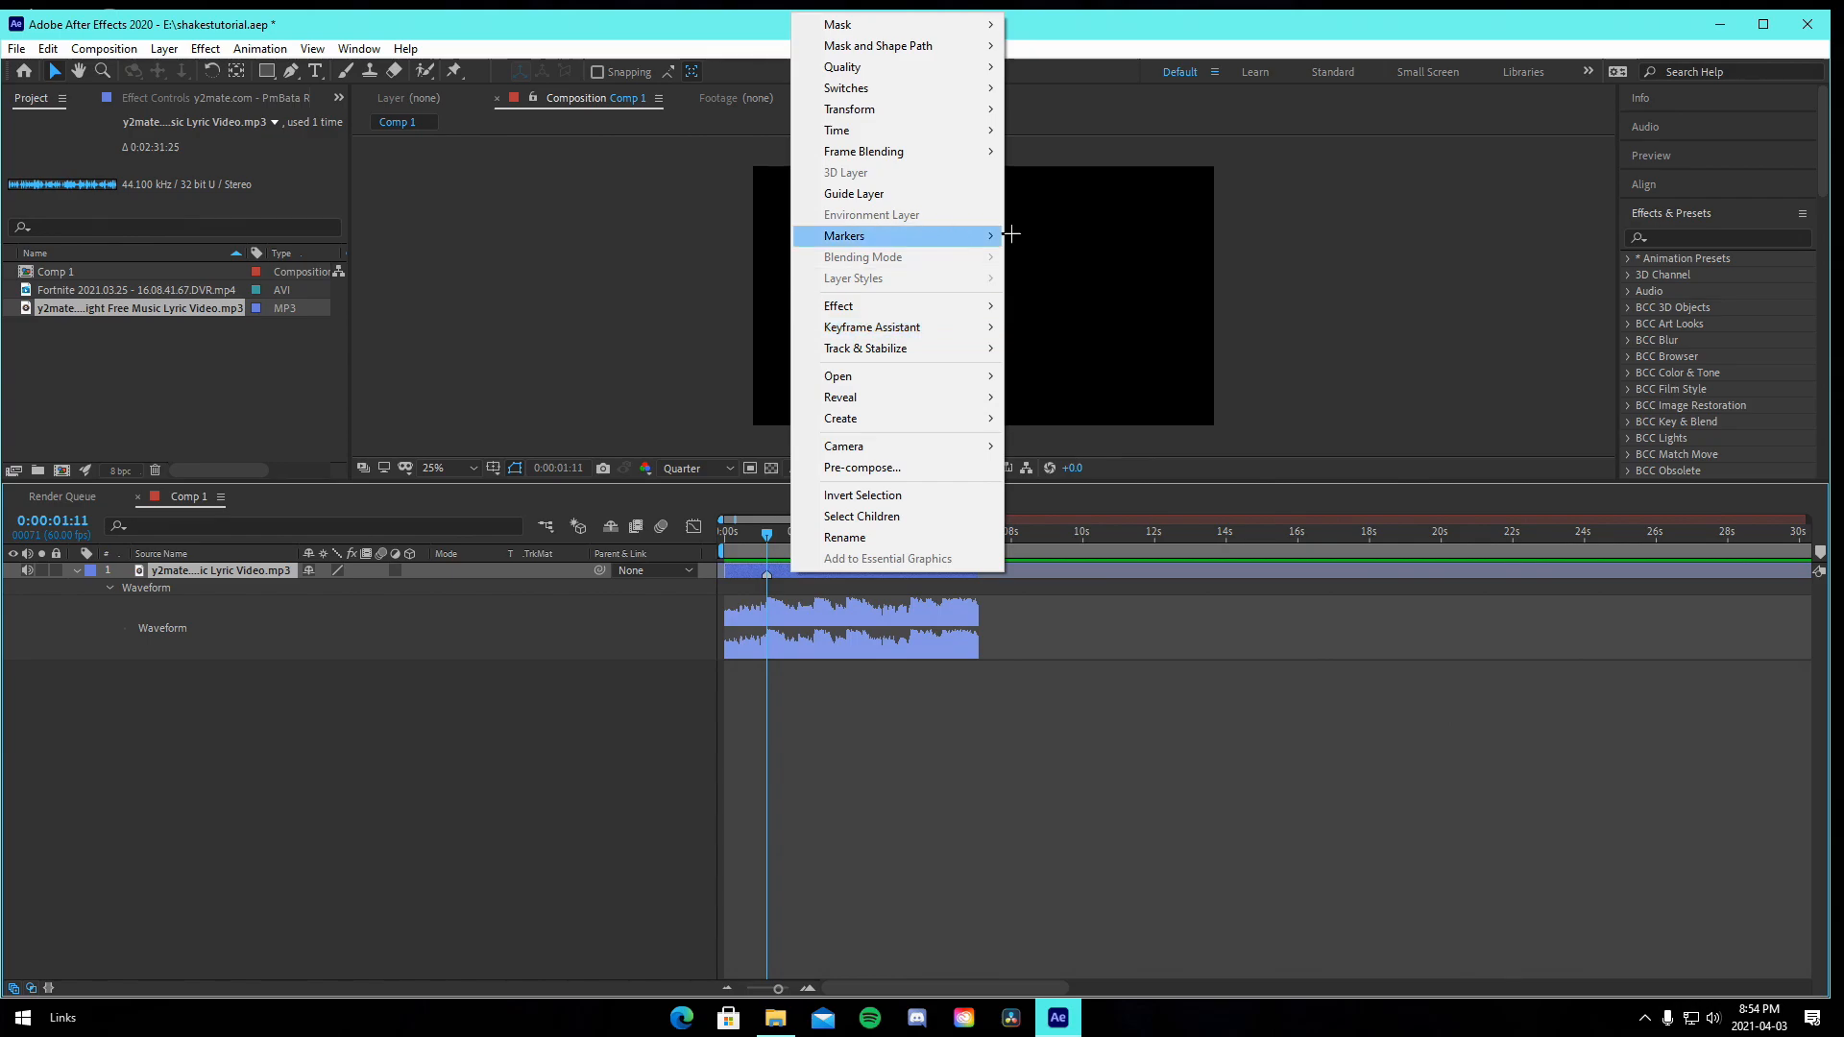
click(912, 637)
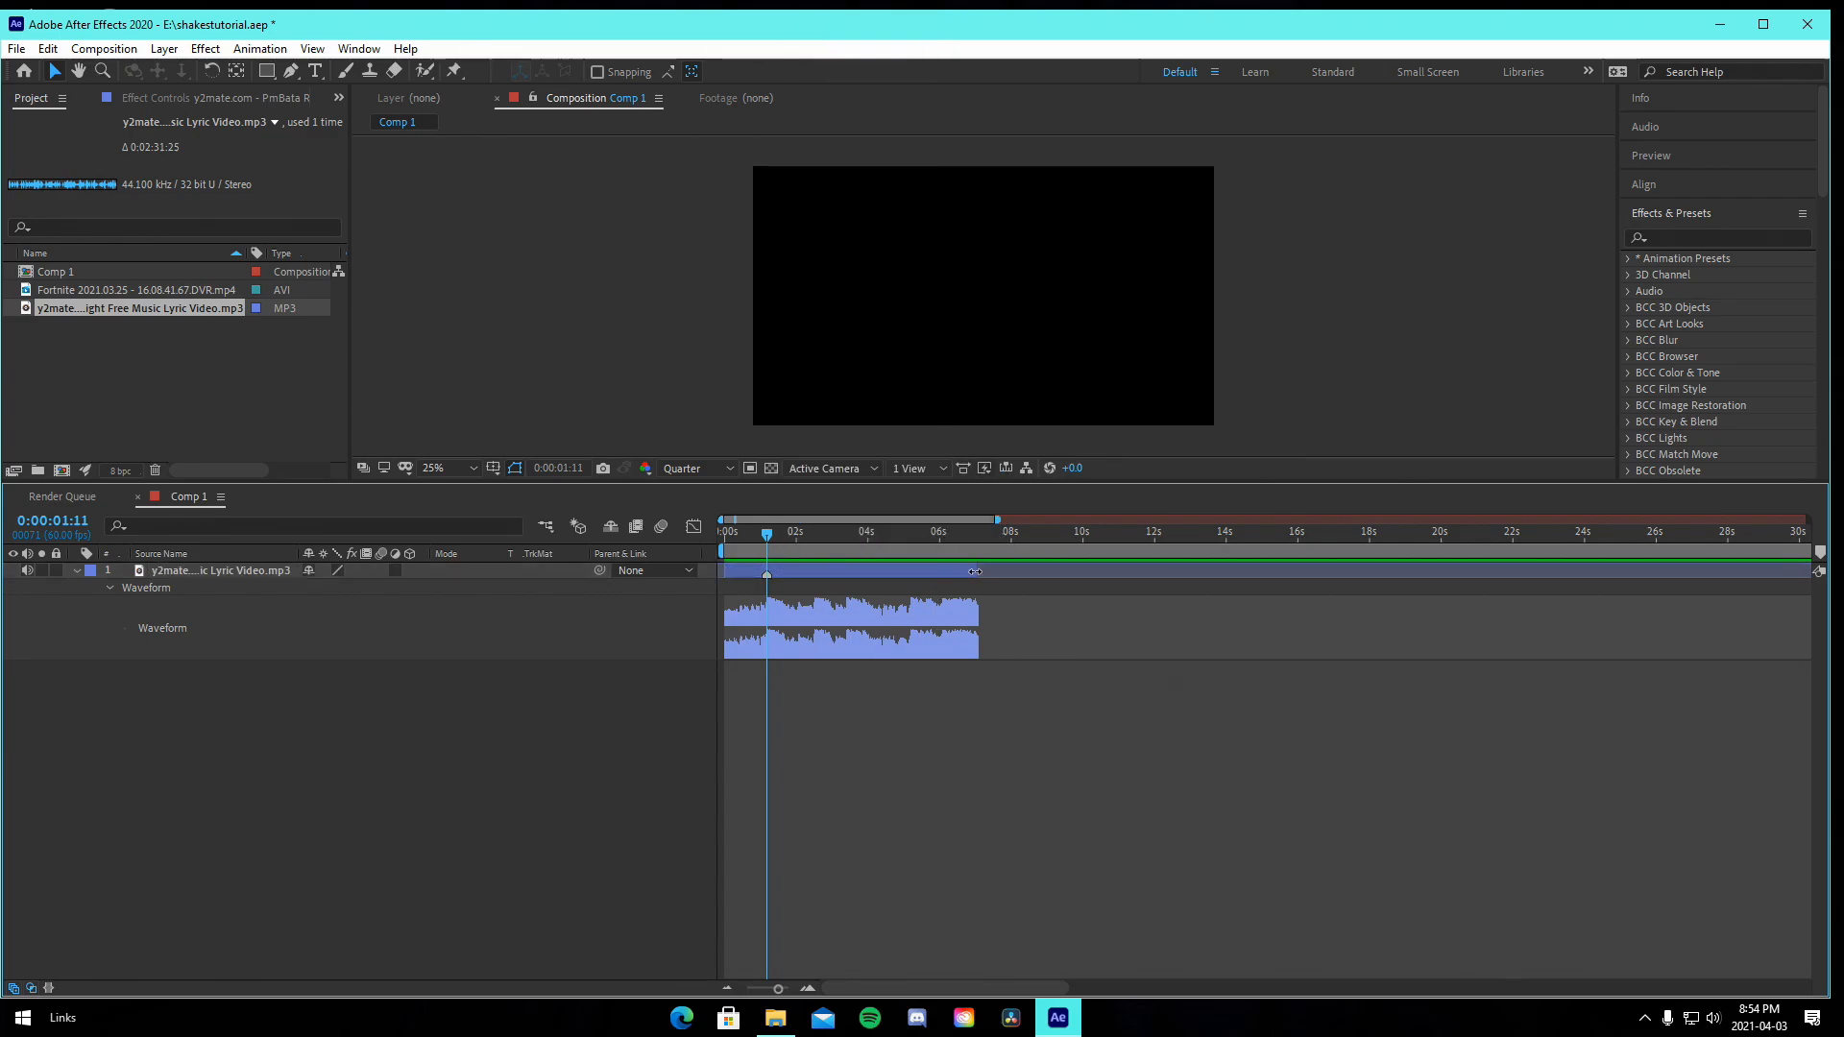
Shorten the music layer's end and shift the layer so its marker falls at about 0:00:02:28, with audio filled in from 0 s.
drag(975, 572, 888, 572)
click(946, 812)
mouse_move(740, 573)
mouse_down()
mouse_move(779, 573)
mouse_move(724, 572)
mouse_up()
click(781, 687)
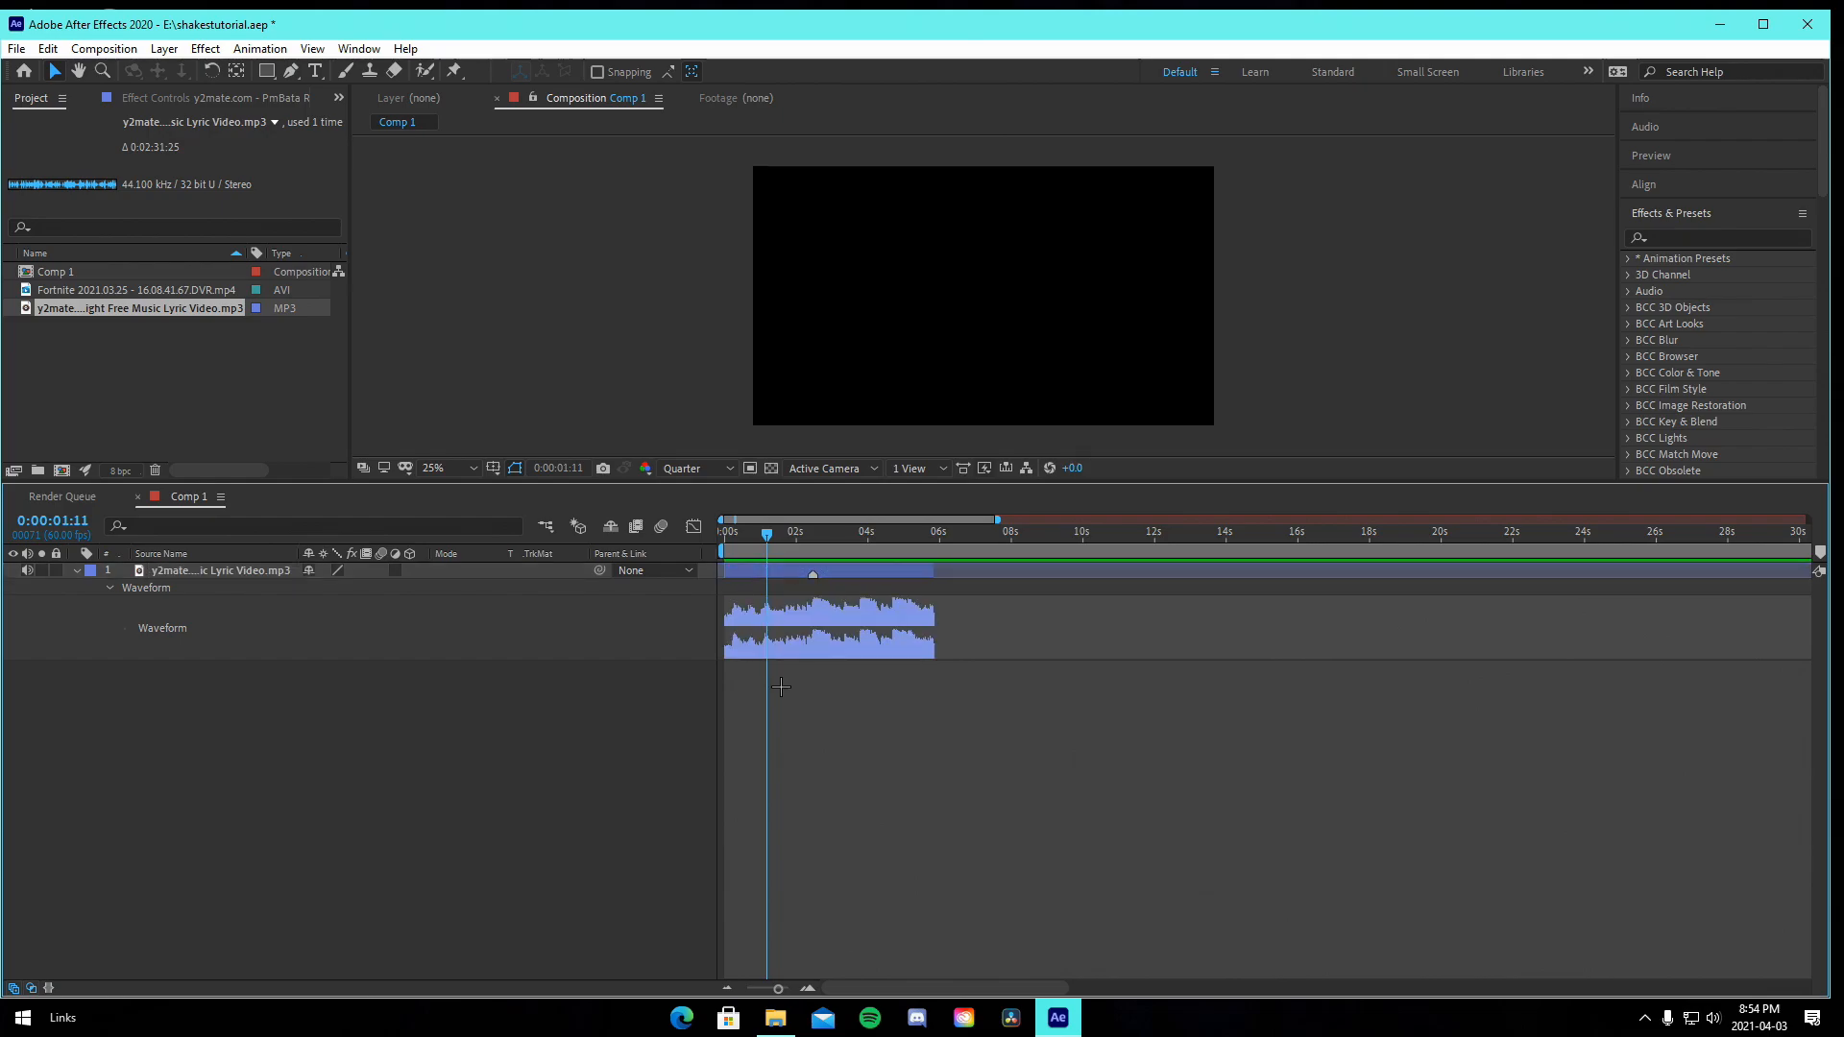
Place the Fortnite gameplay clip above the music layer in Comp 1 and trim off its beginning.
key(Home)
drag(134, 290, 812, 574)
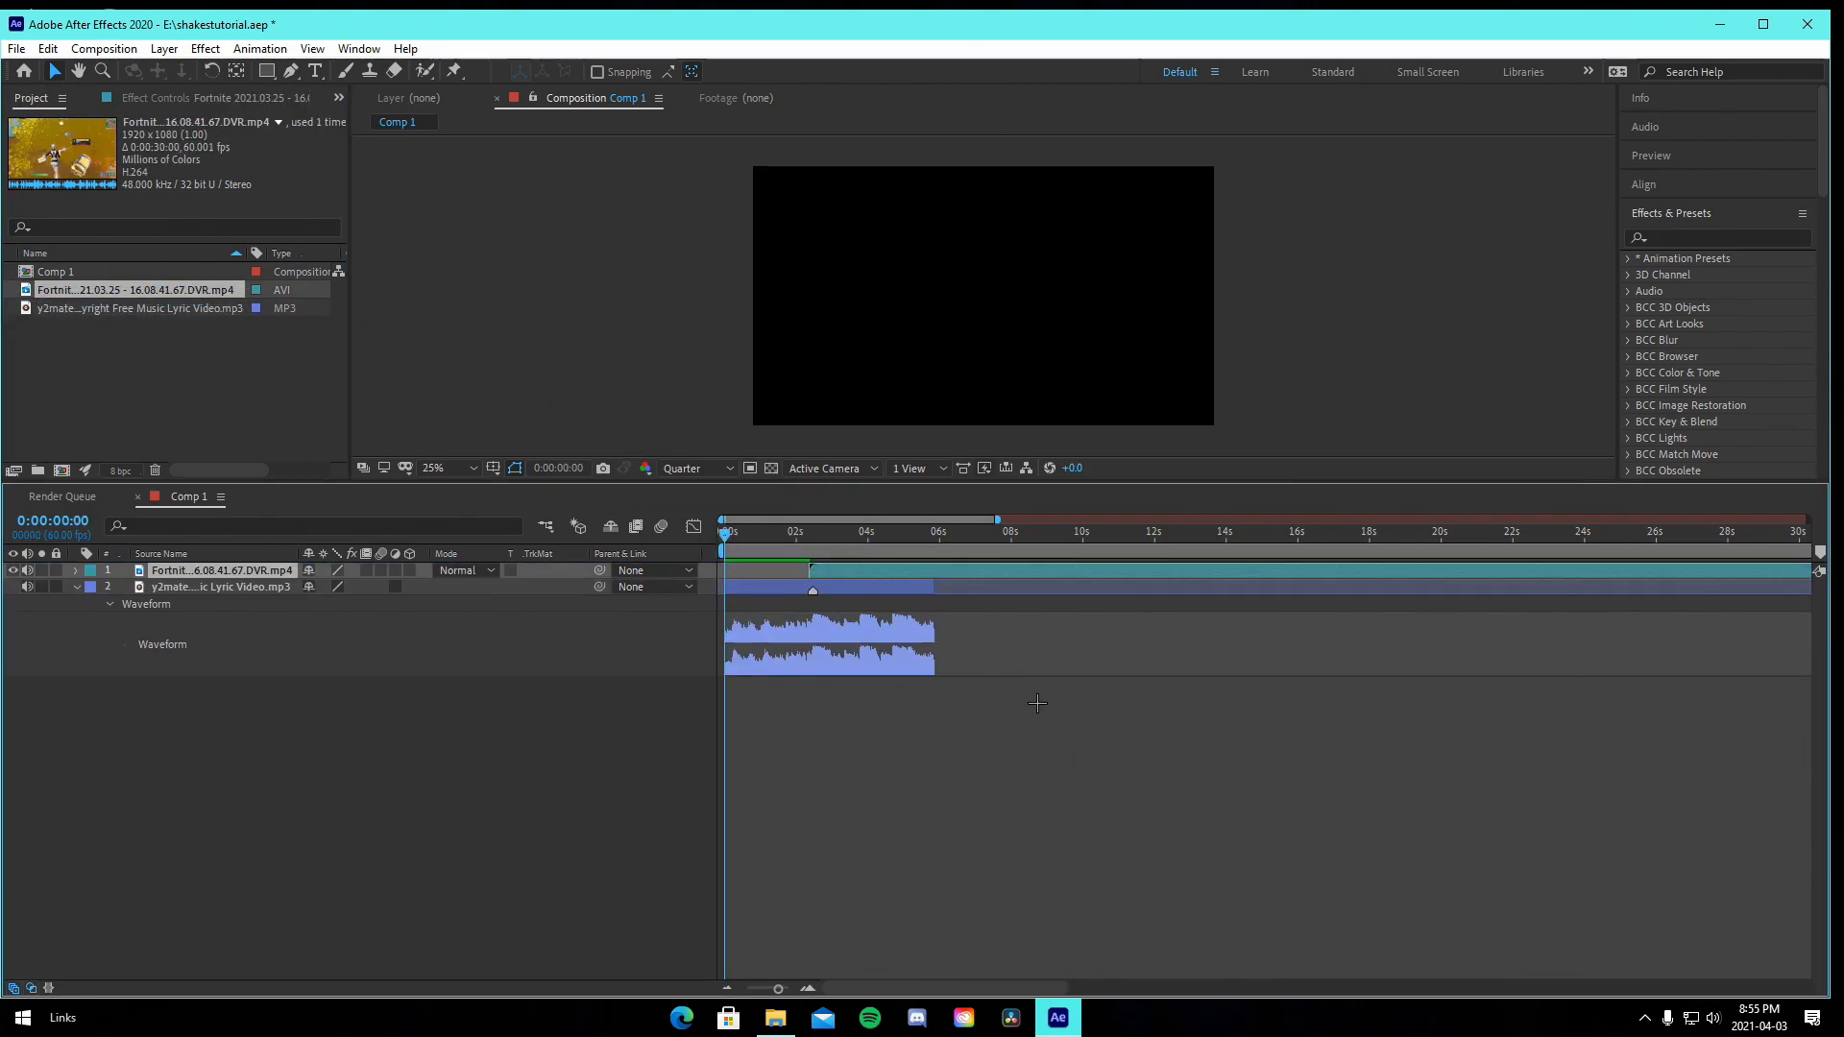
click(723, 989)
drag(751, 567, 725, 567)
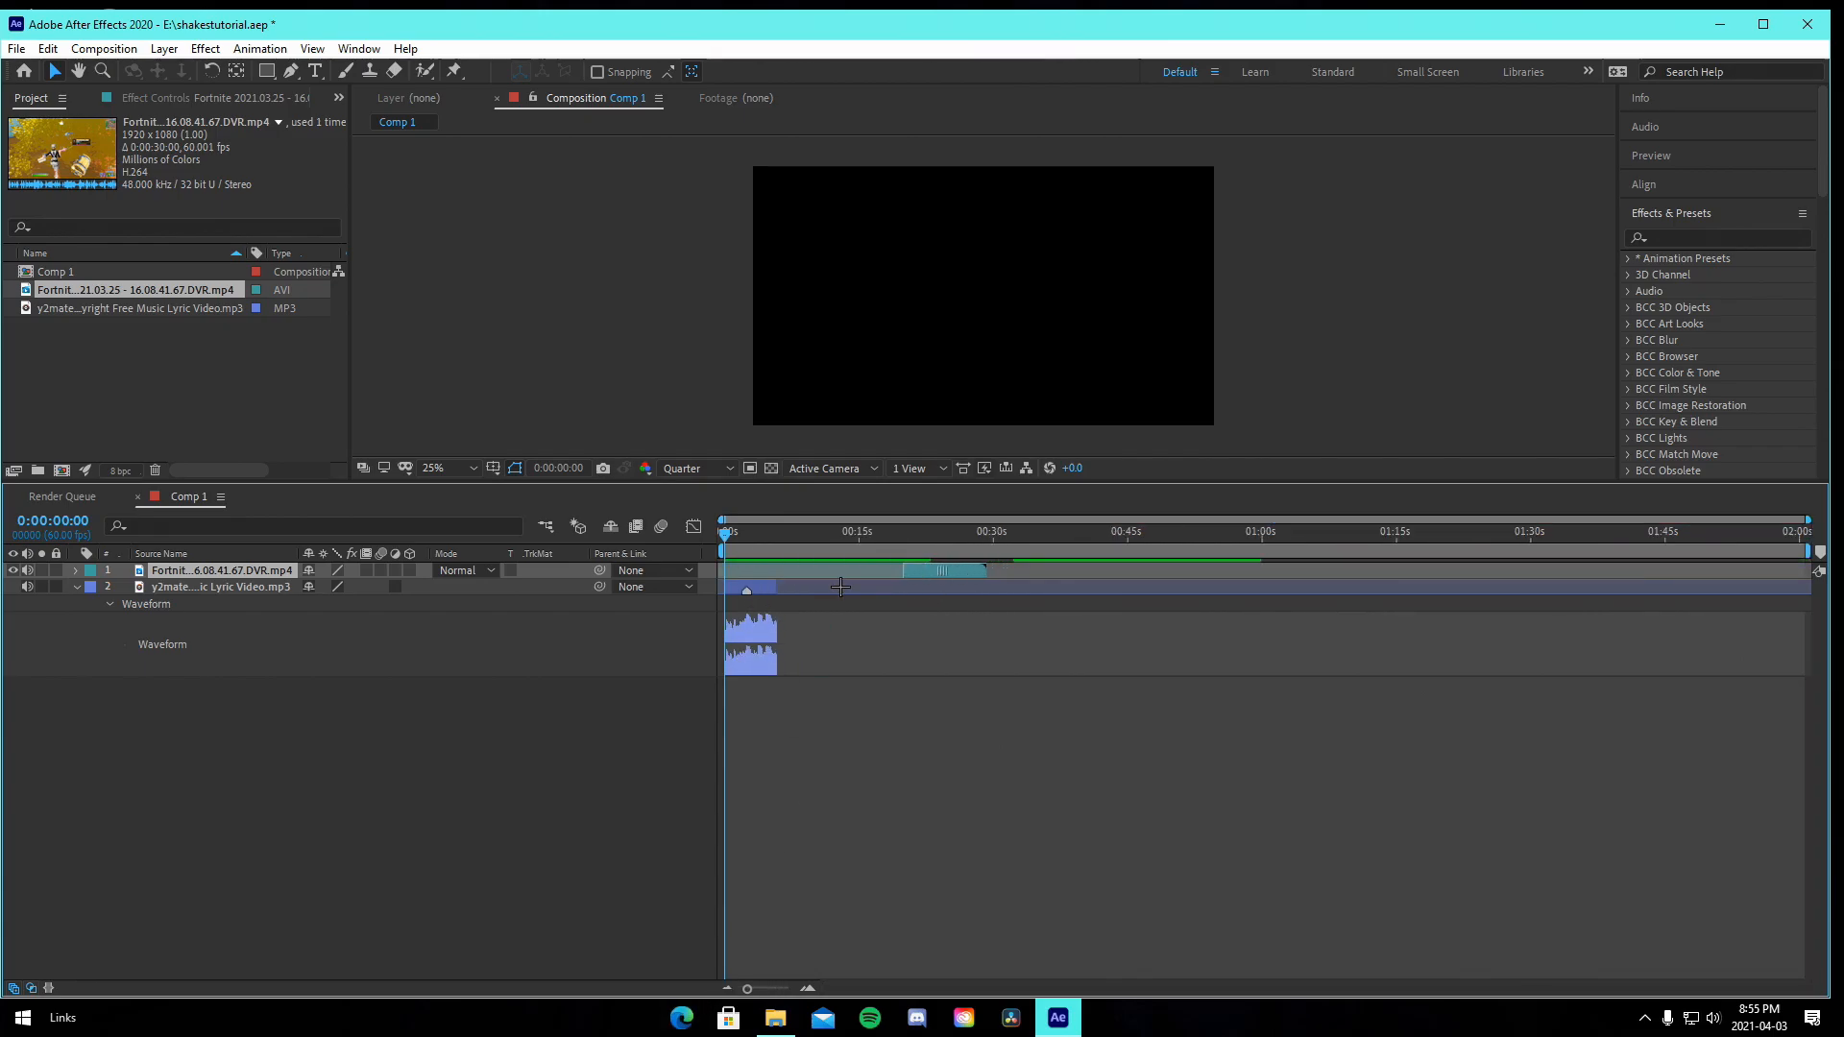
Align the gameplay clip's shot with the music marker at 0:00:02:28 and trim the clip's end to match the music.
click(748, 544)
click(809, 984)
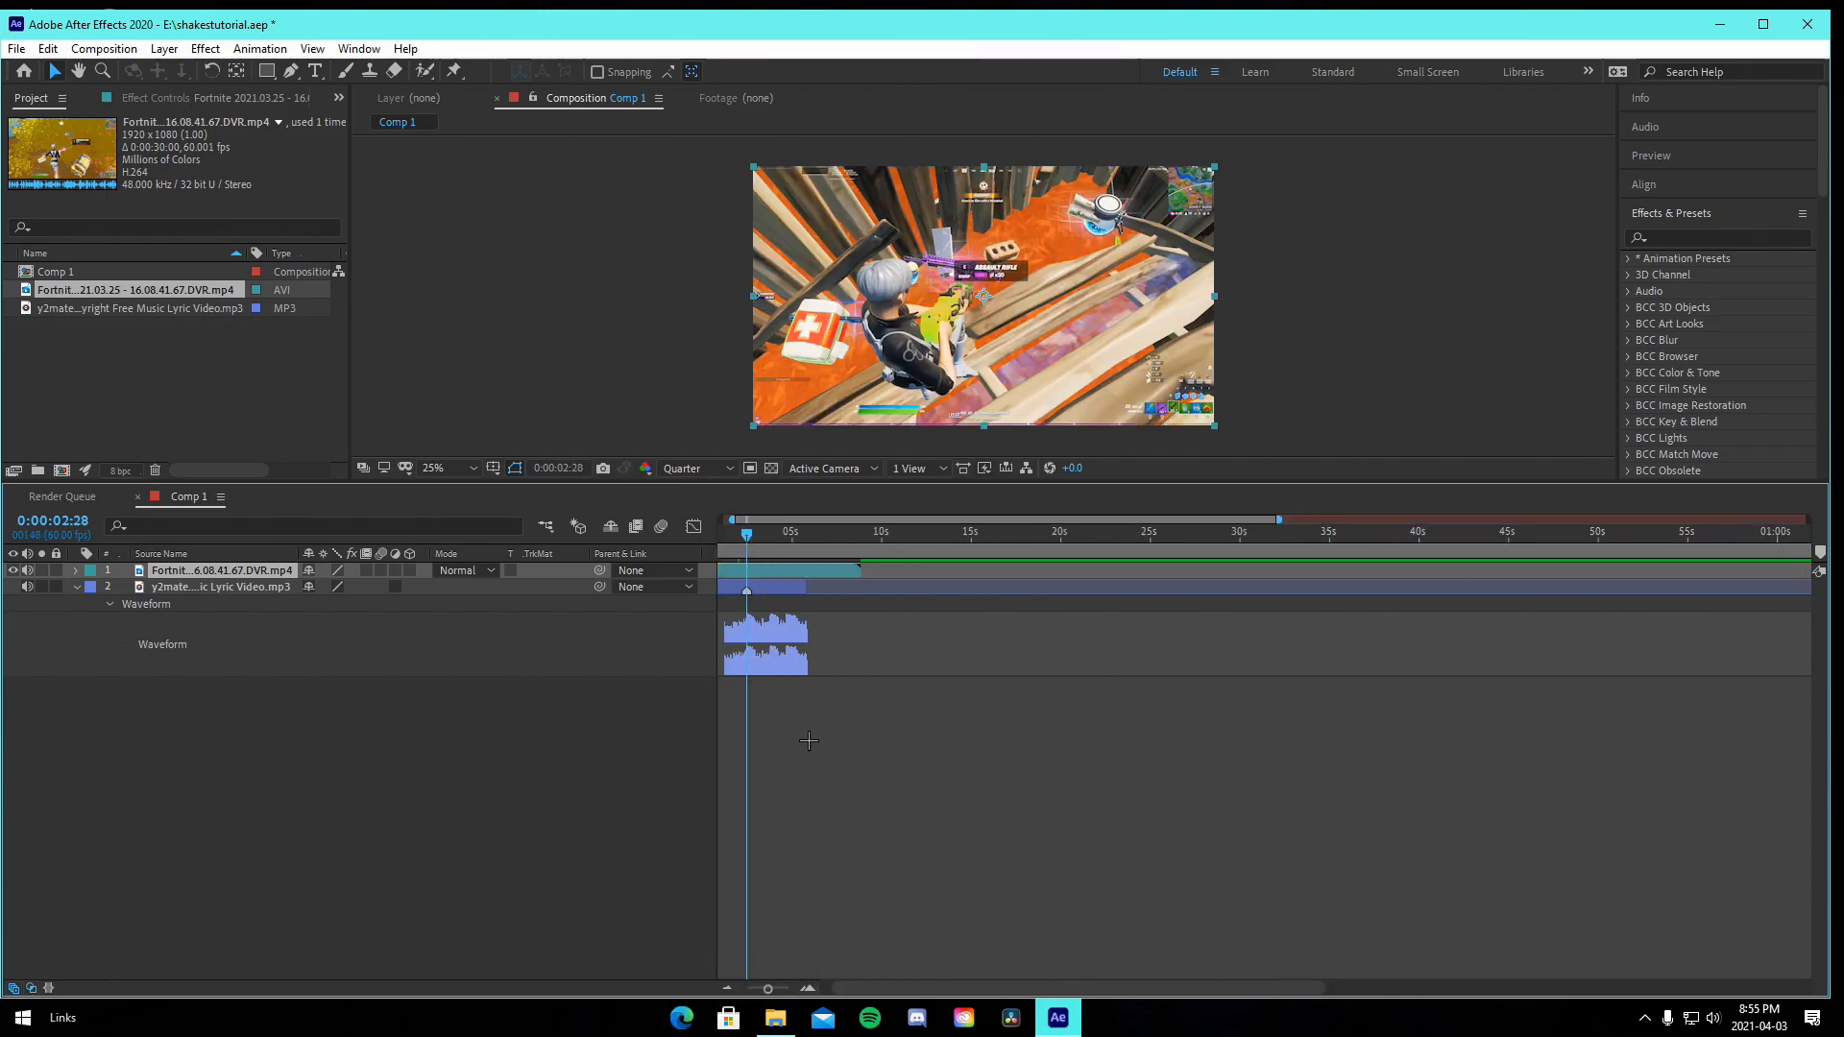
mouse_move(835, 577)
mouse_down()
mouse_move(754, 571)
mouse_move(804, 573)
mouse_up()
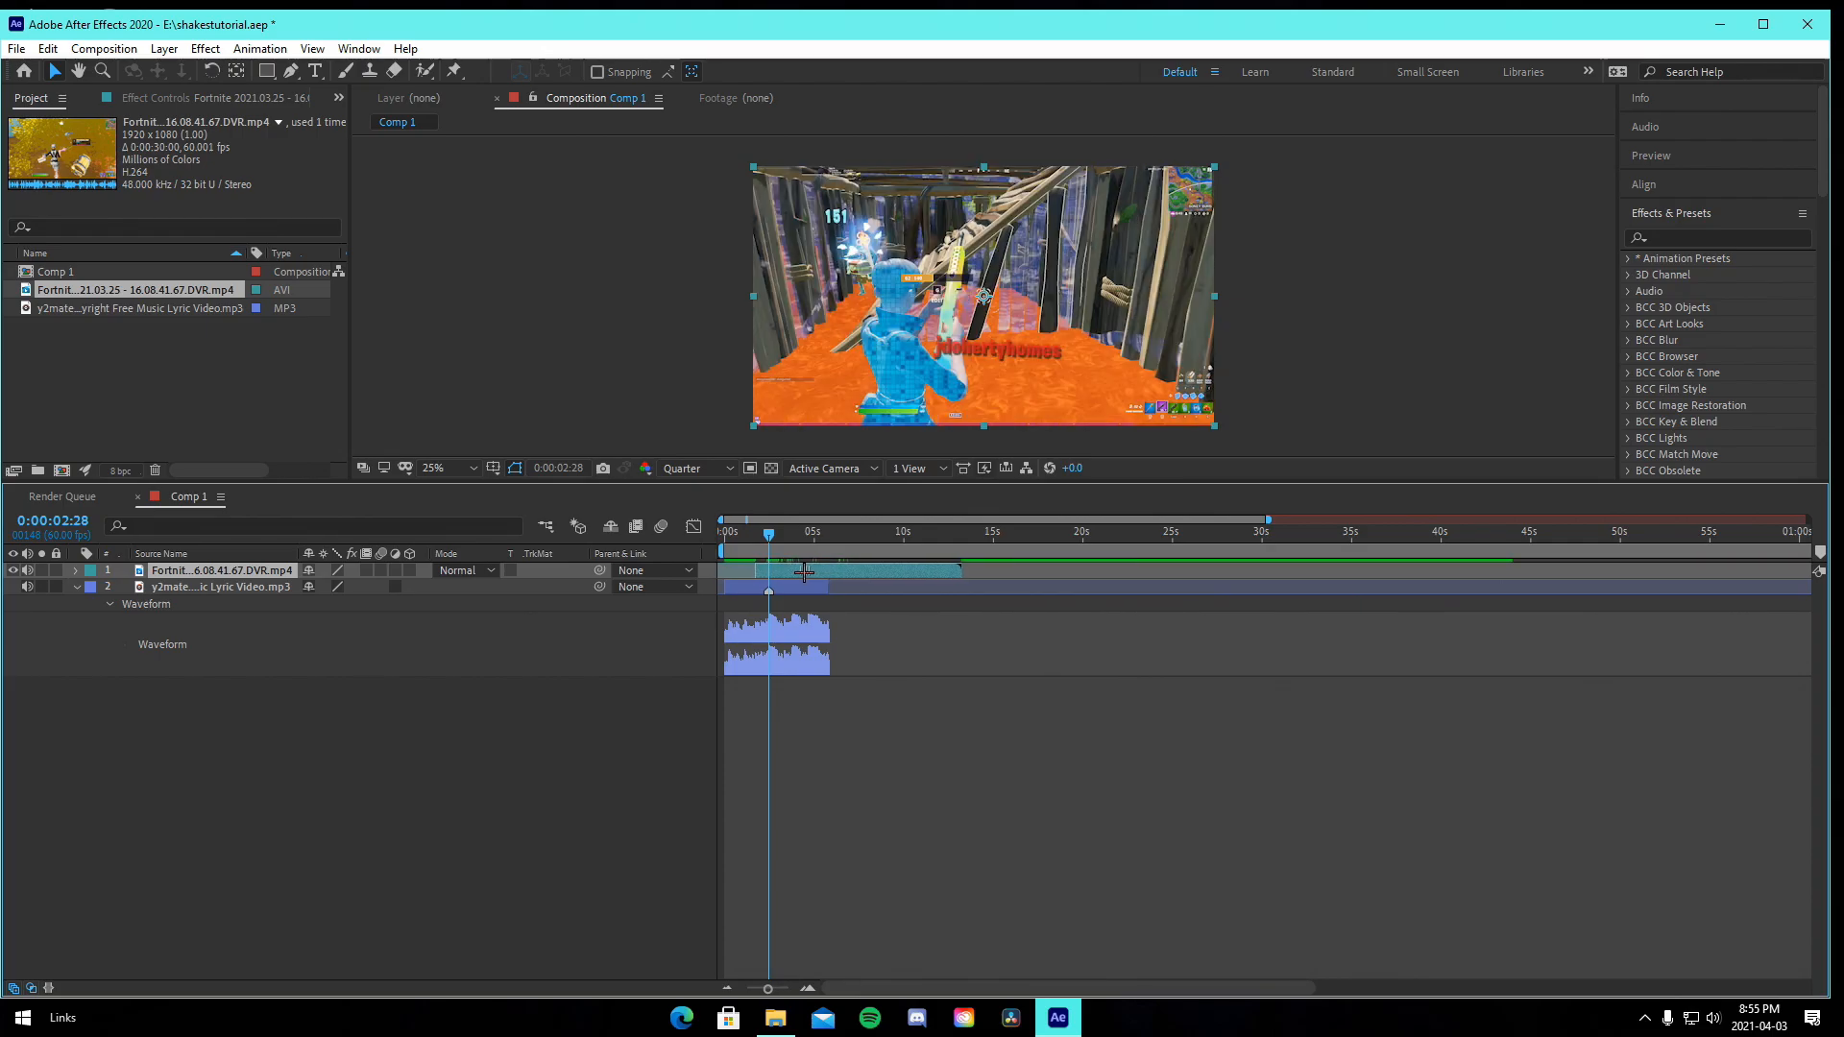
drag(960, 573, 832, 580)
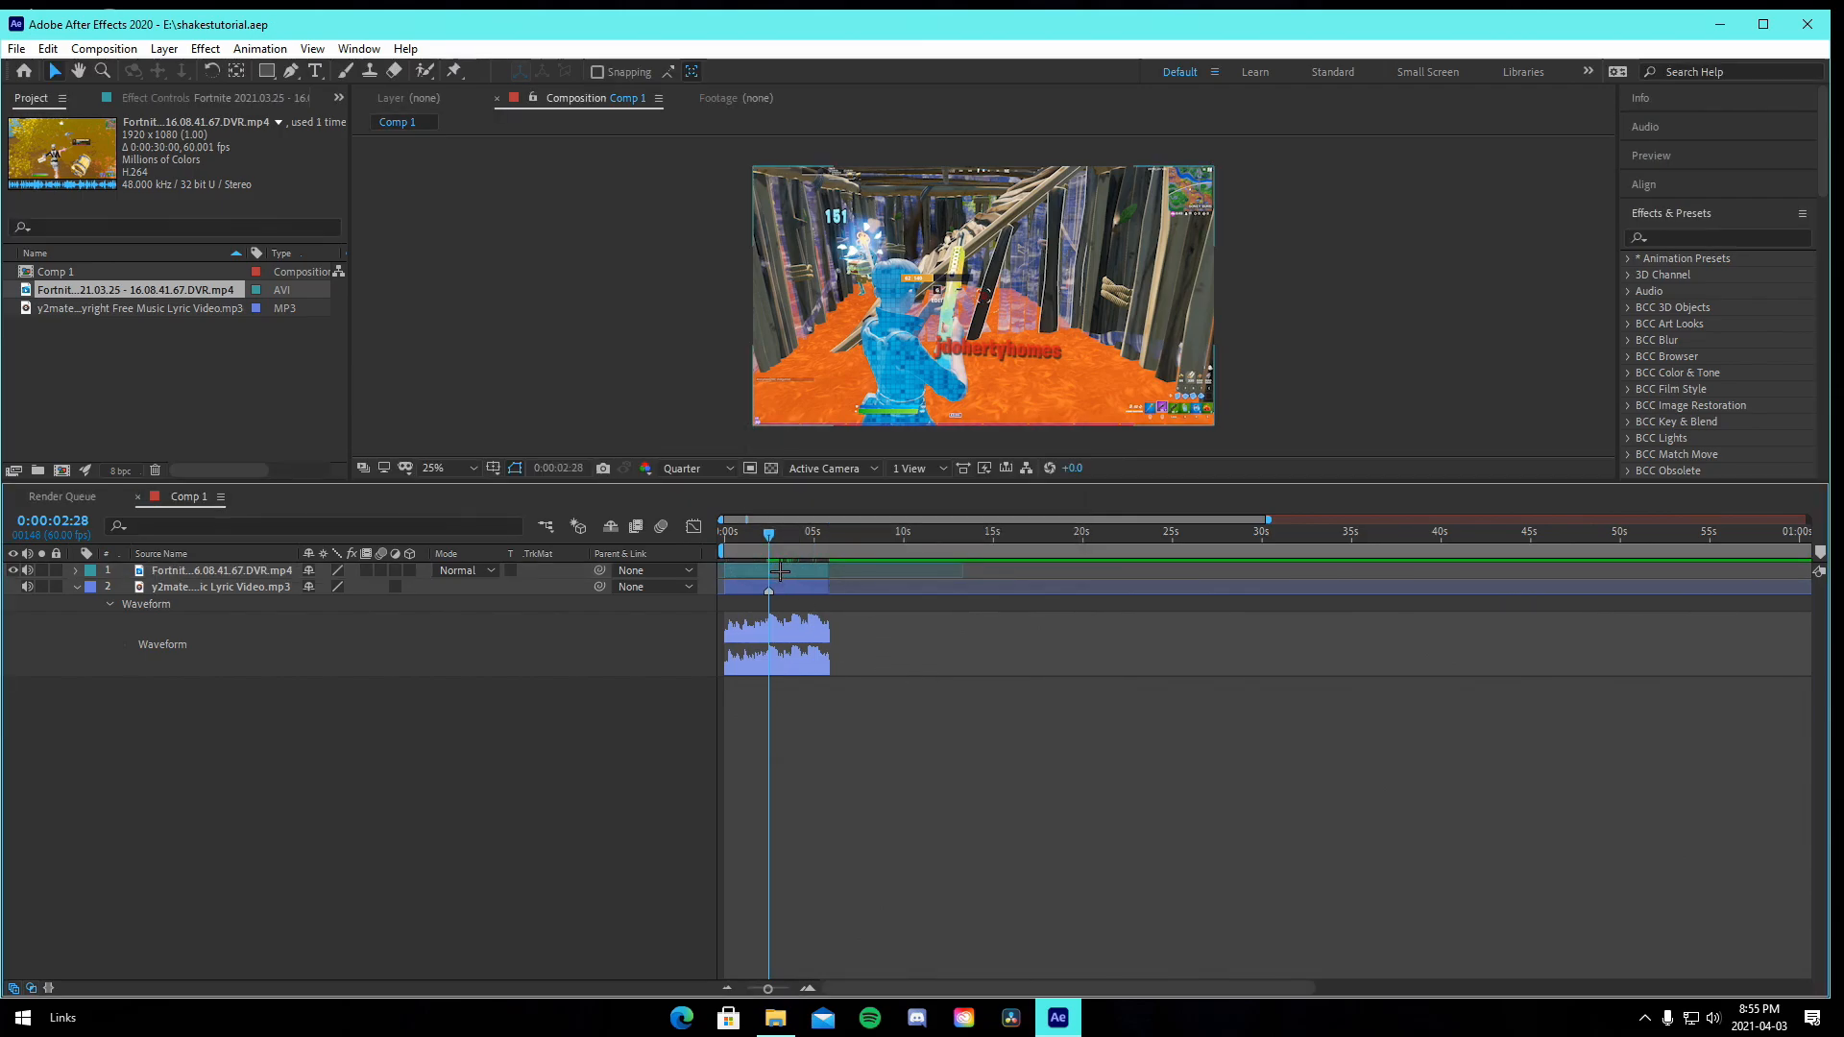
Apply the slowdownvelo animation preset from the Velo folder to the gameplay clip at 0:00:02:28.
key(equal)
scroll(801, 840, left, 2)
drag(812, 534, 813, 535)
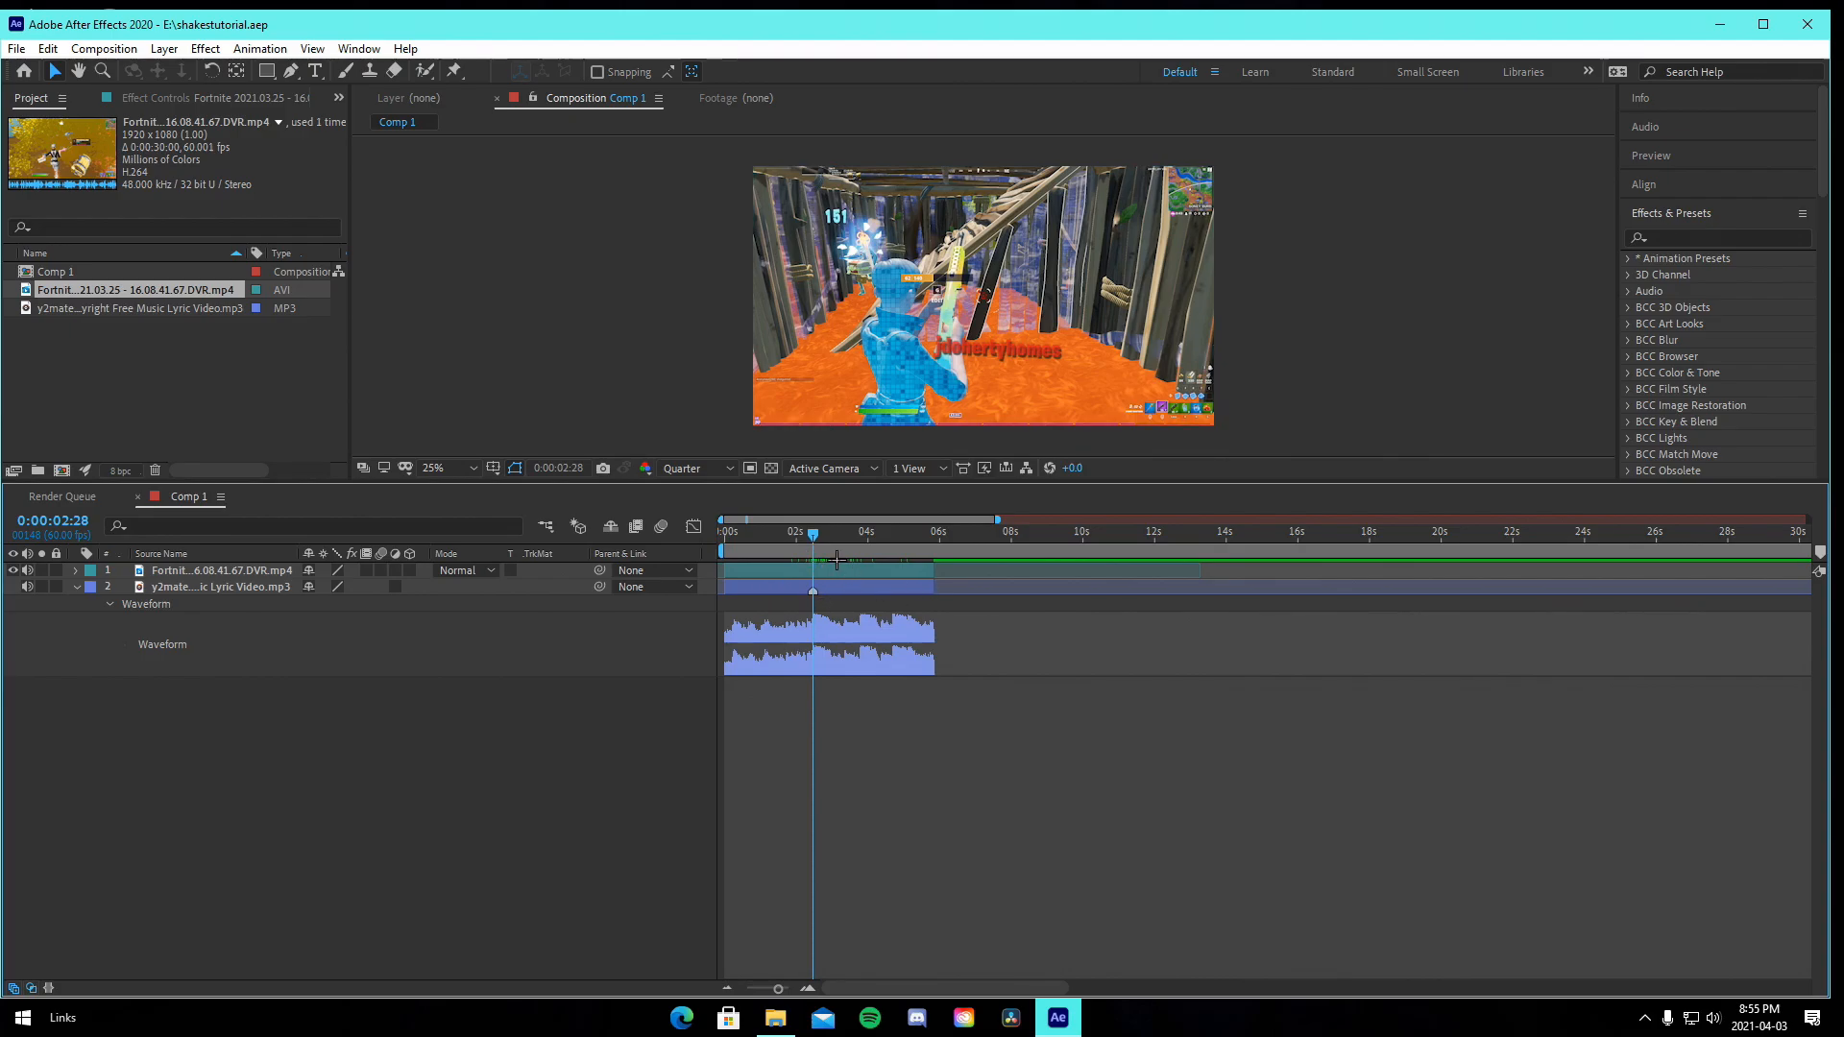
click(843, 572)
click(260, 49)
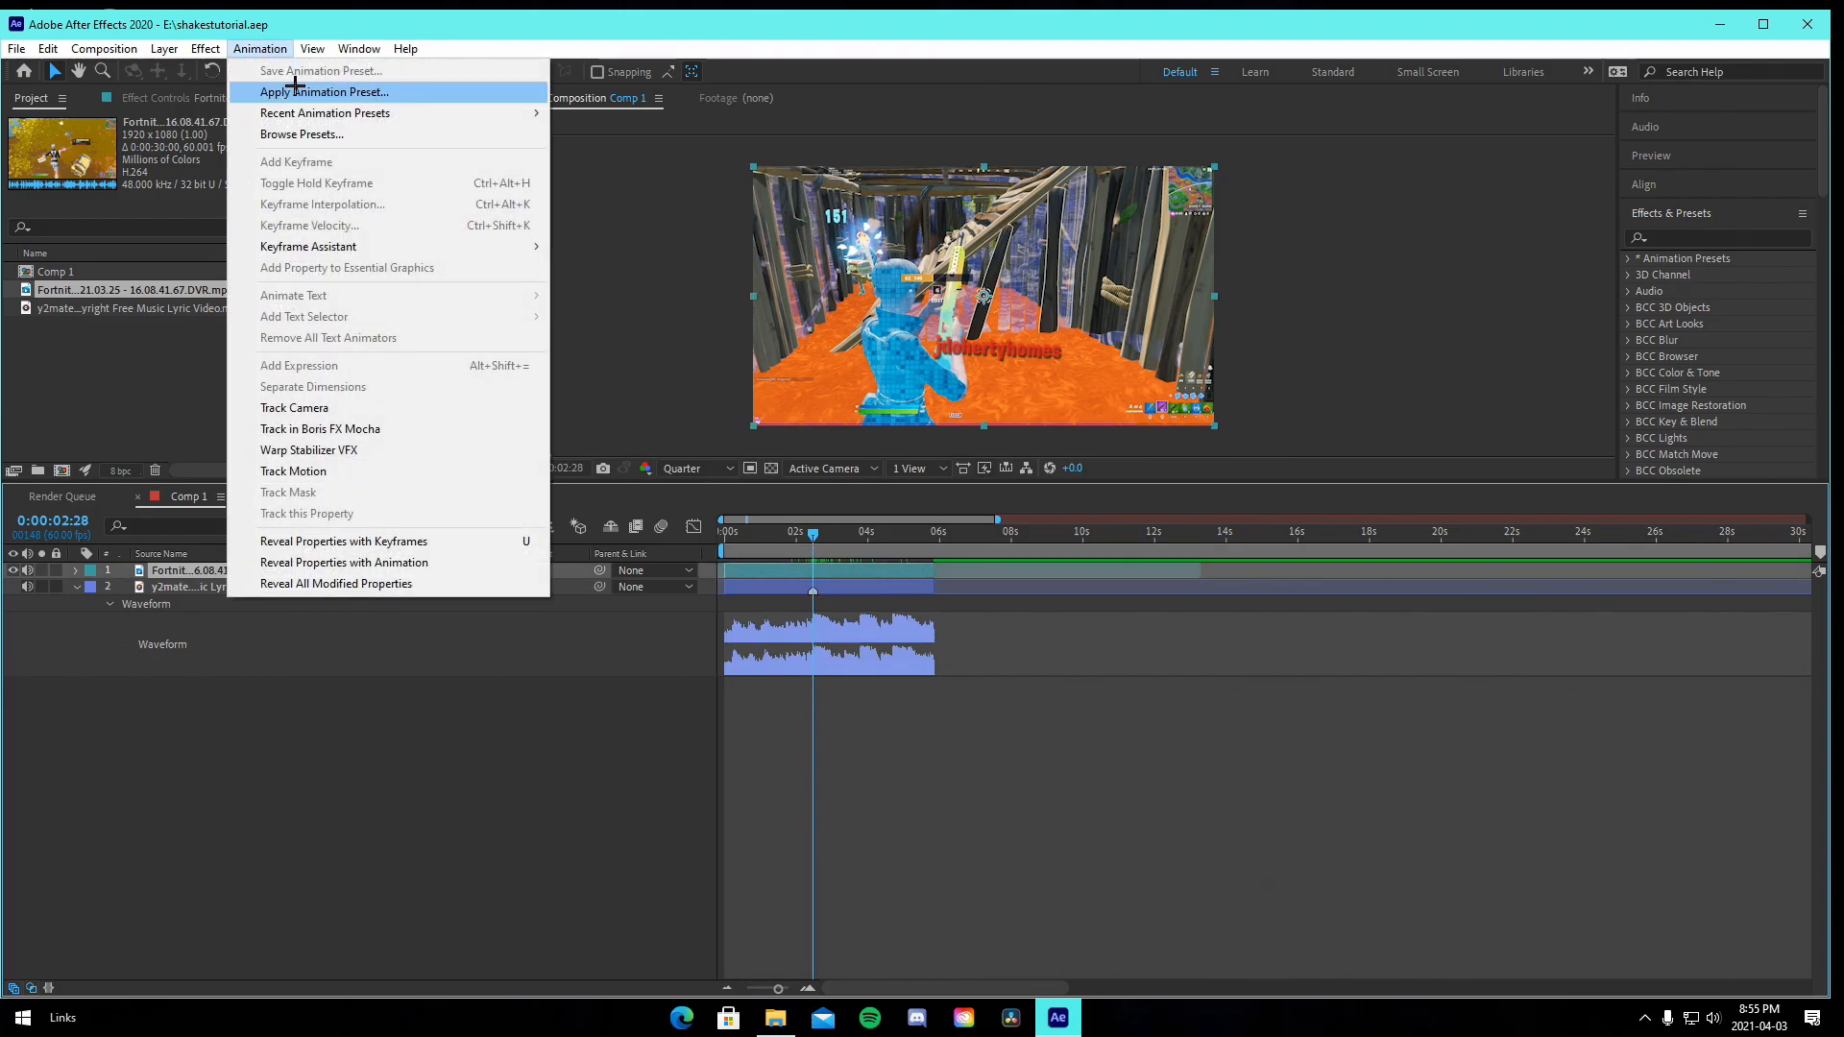
click(307, 87)
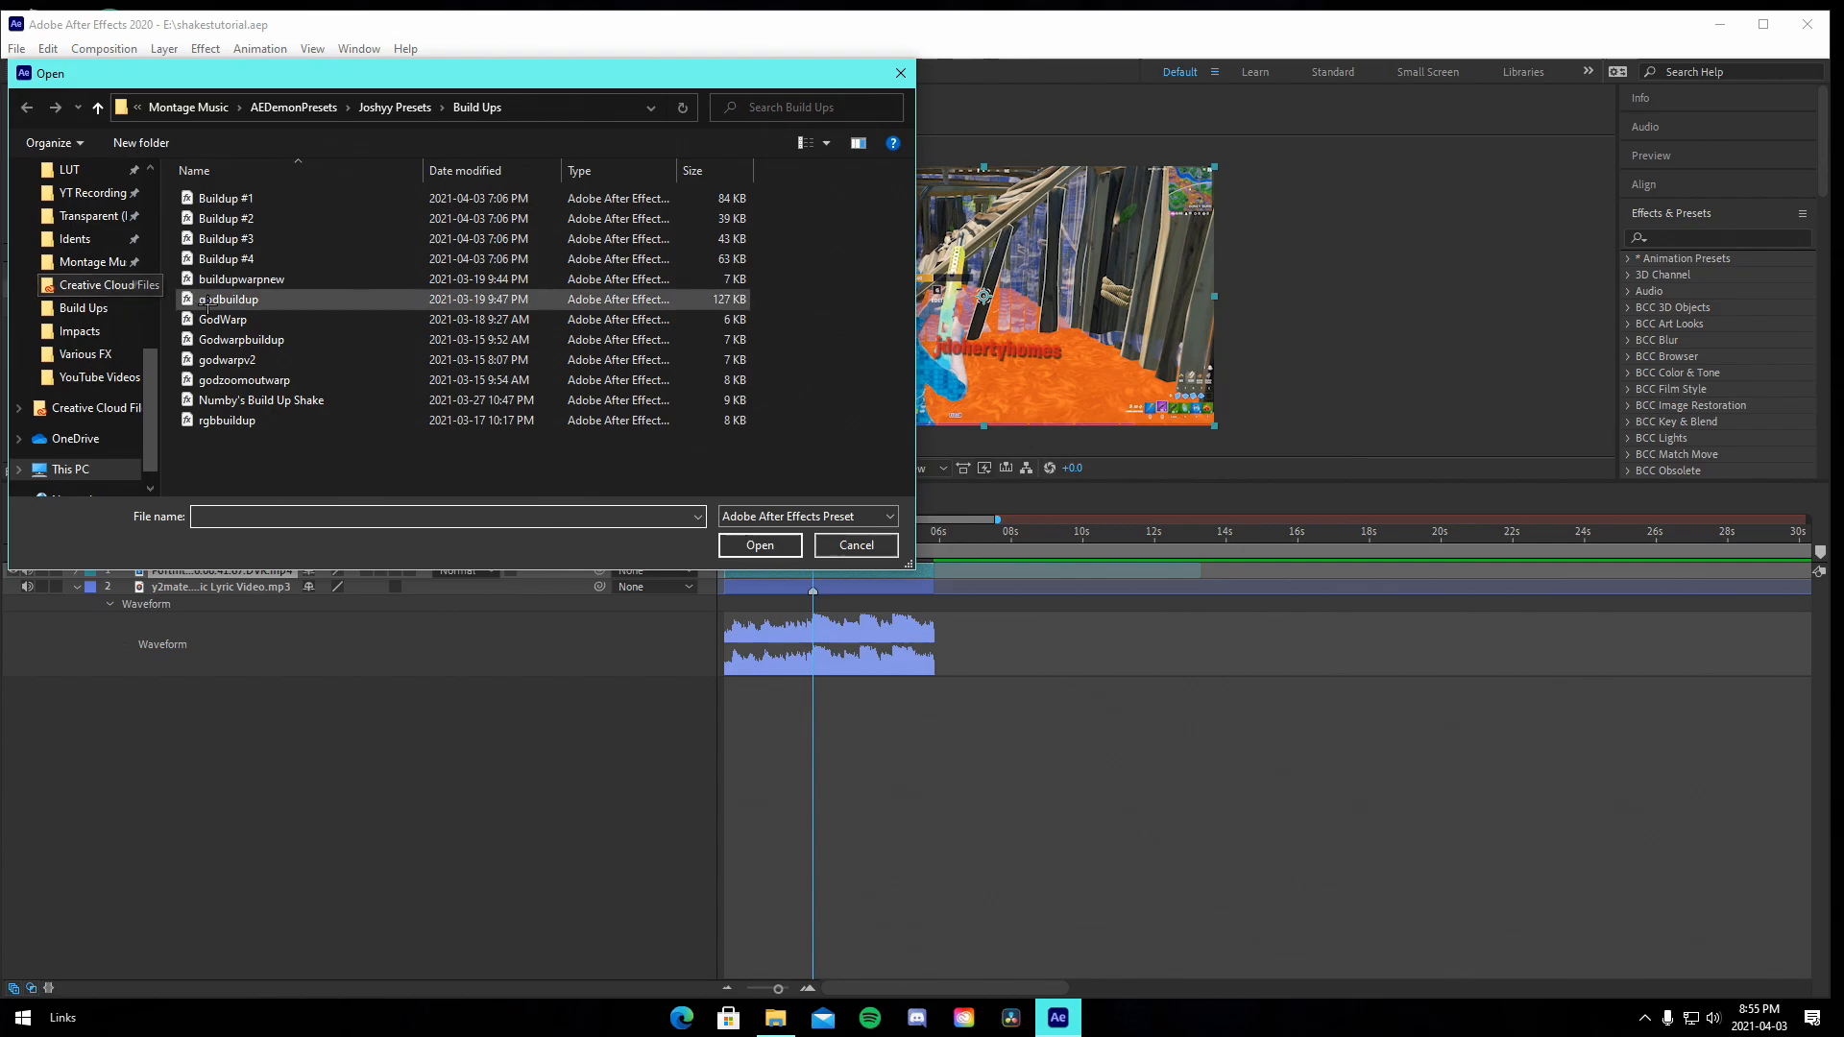
click(403, 107)
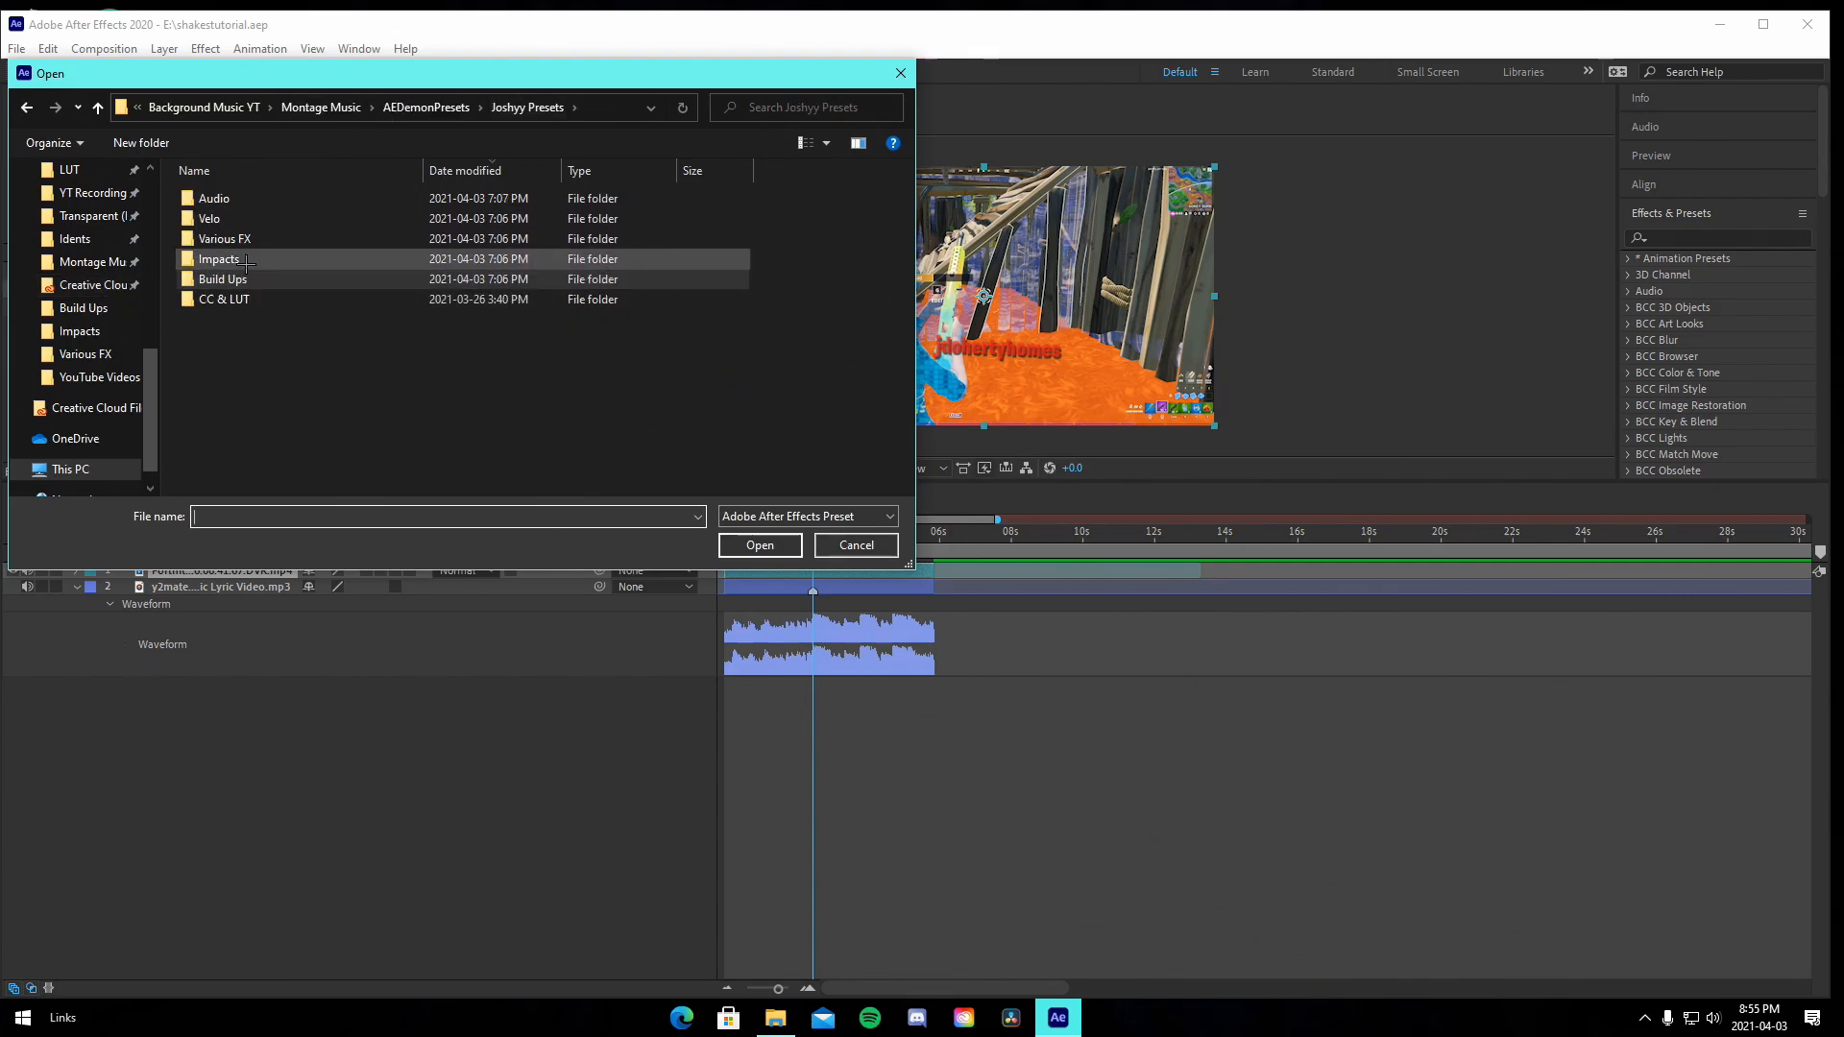
double_click(235, 221)
click(245, 279)
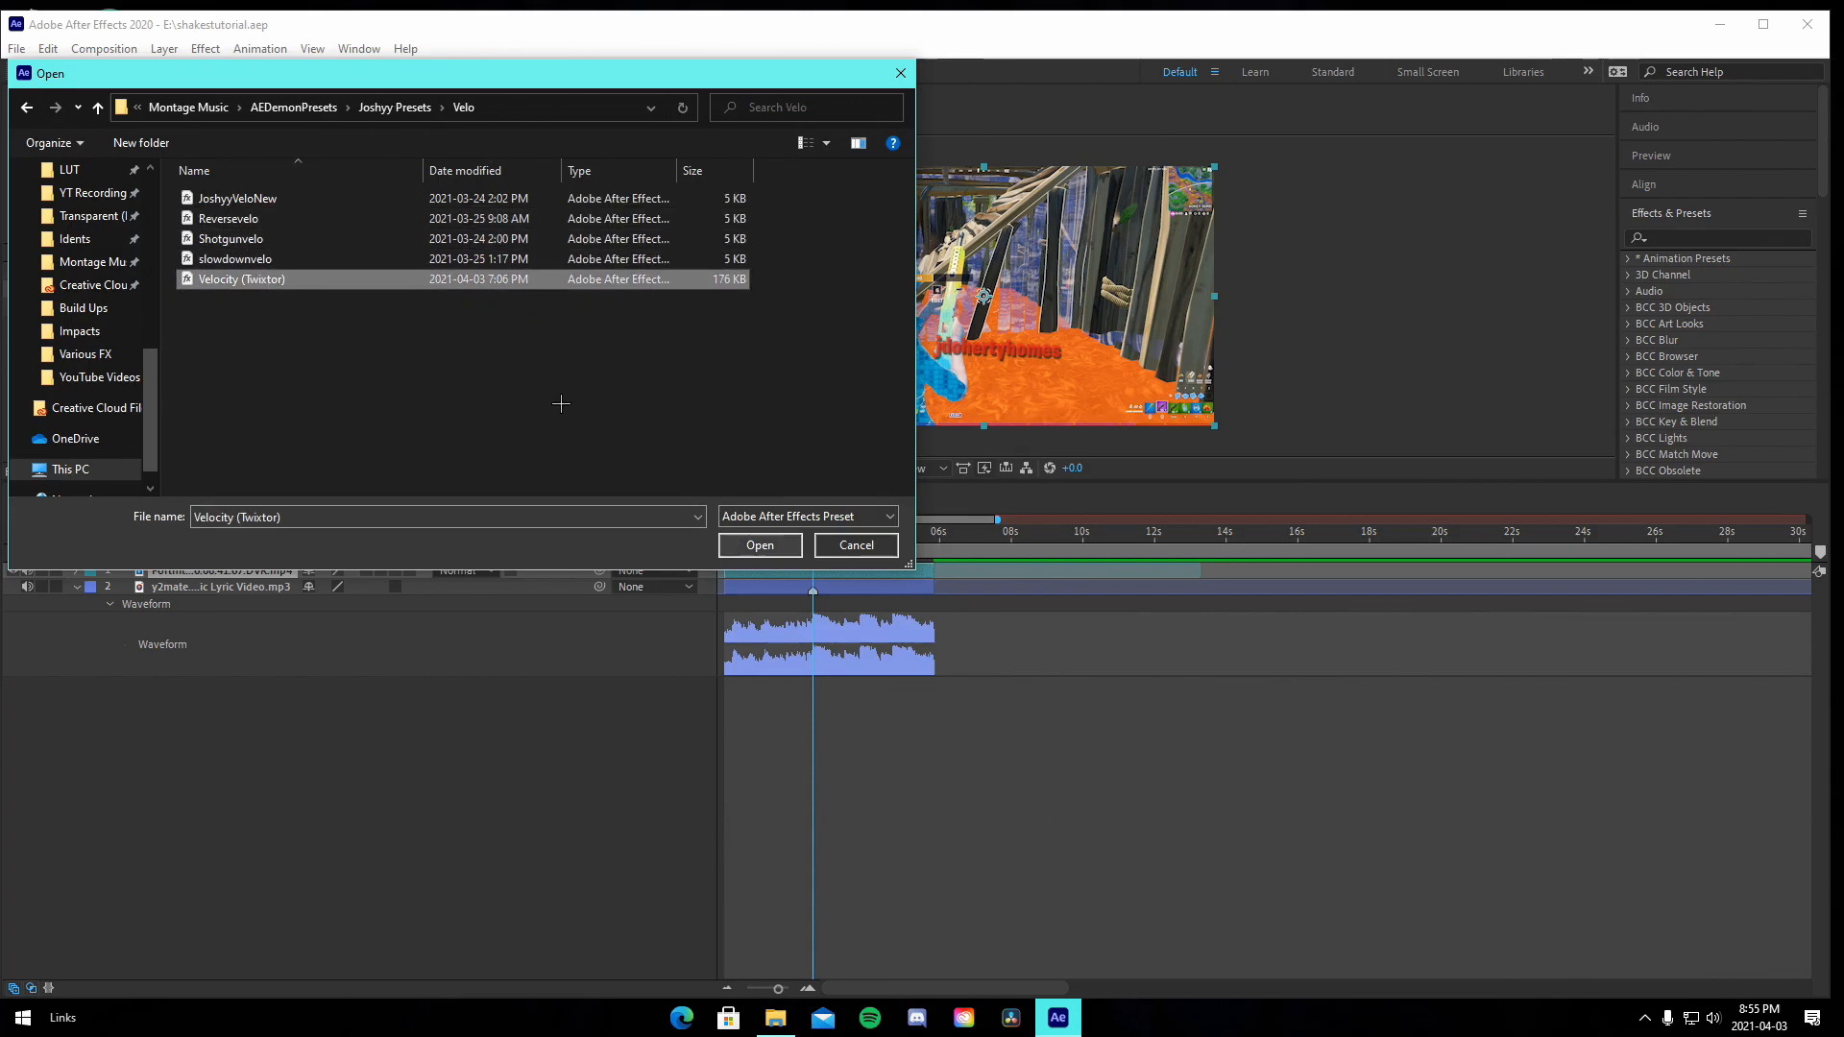
click(245, 199)
key(Down)
key(Down)
key(Down)
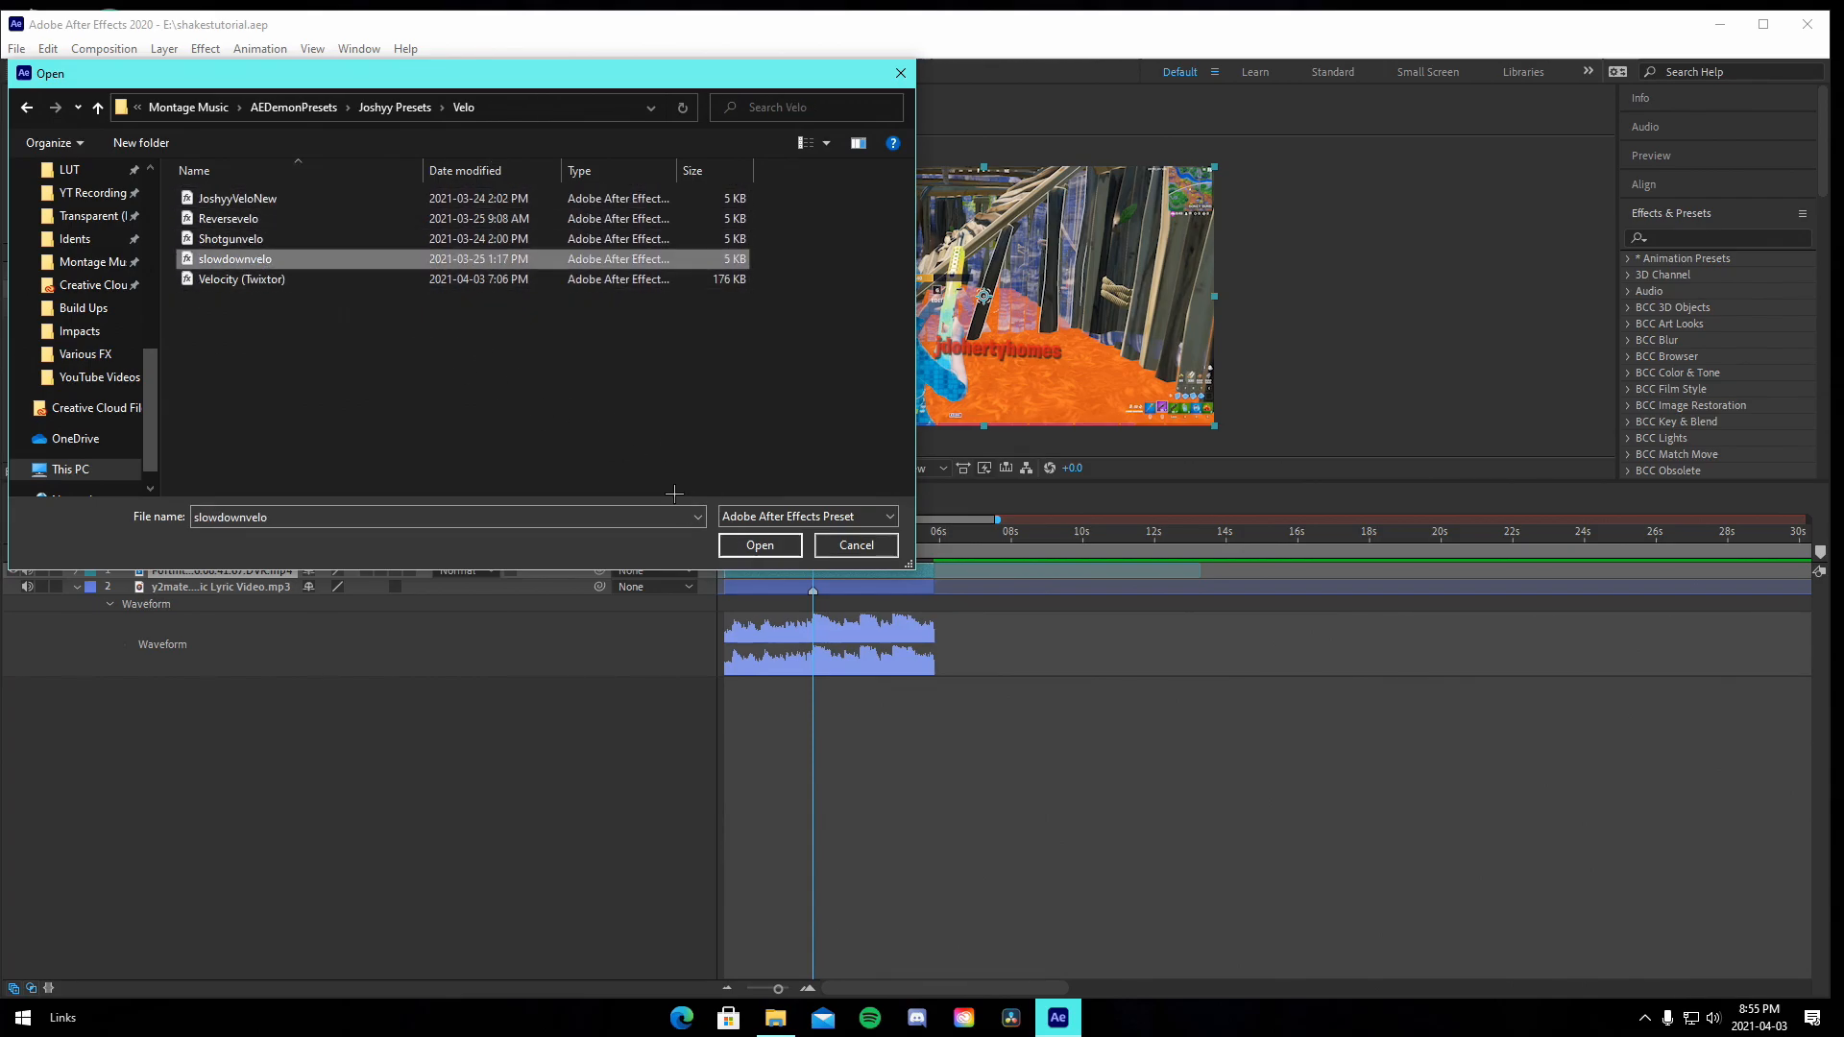
click(773, 549)
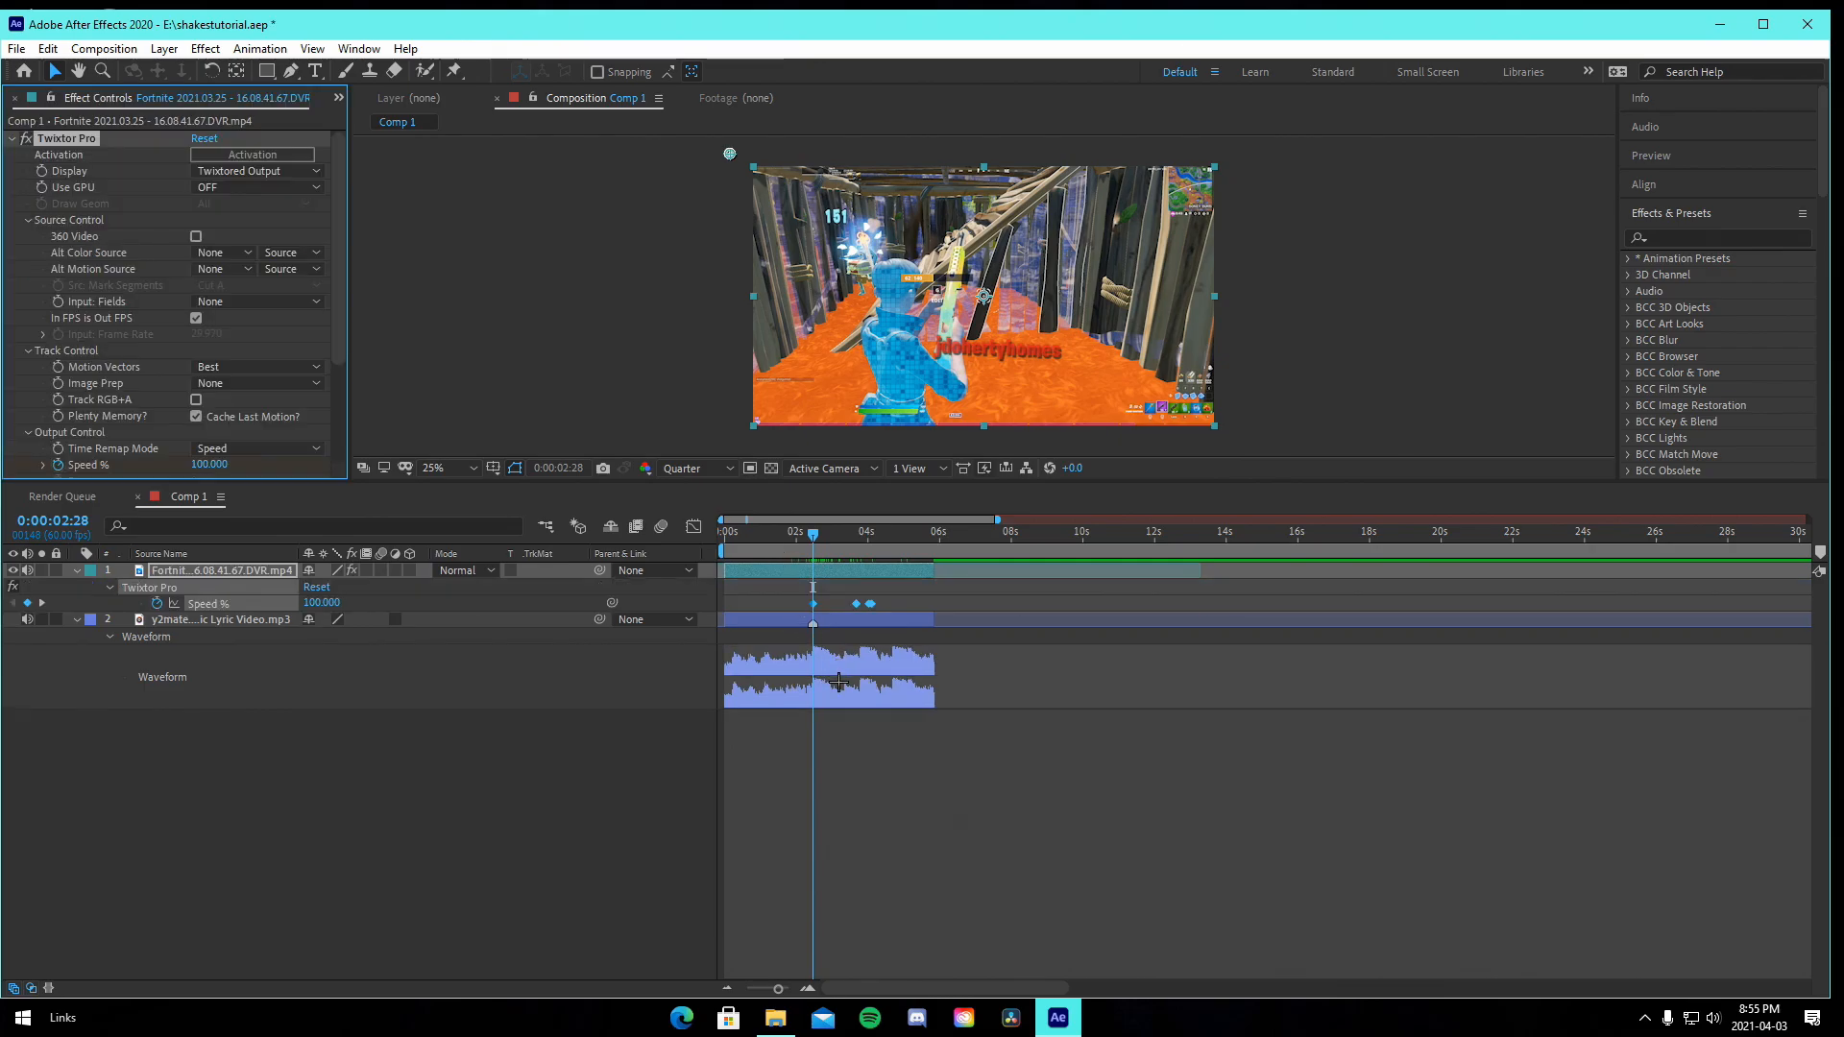
Move all Twixtor Pro Speed % keyframes earlier so the peak-speed keyframe lands on the music marker at 0:00:02:28.
drag(788, 986, 795, 986)
click(807, 608)
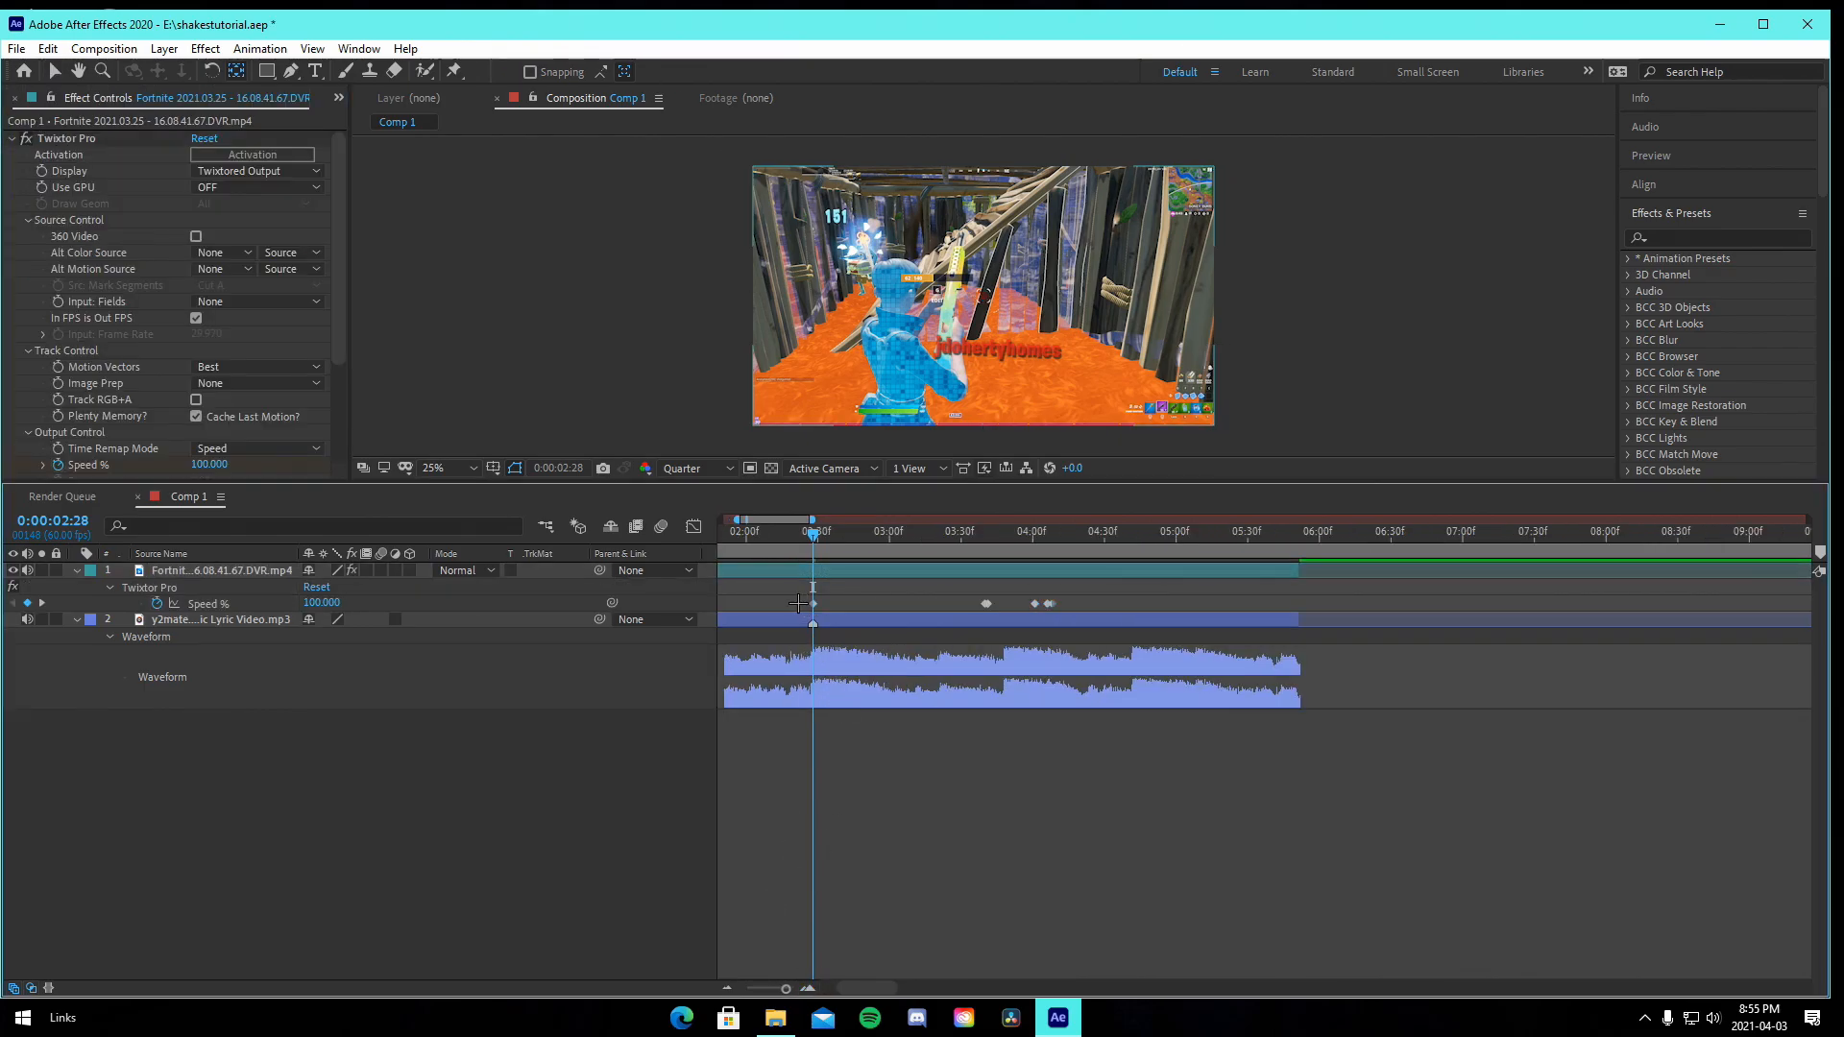
drag(804, 612, 1121, 597)
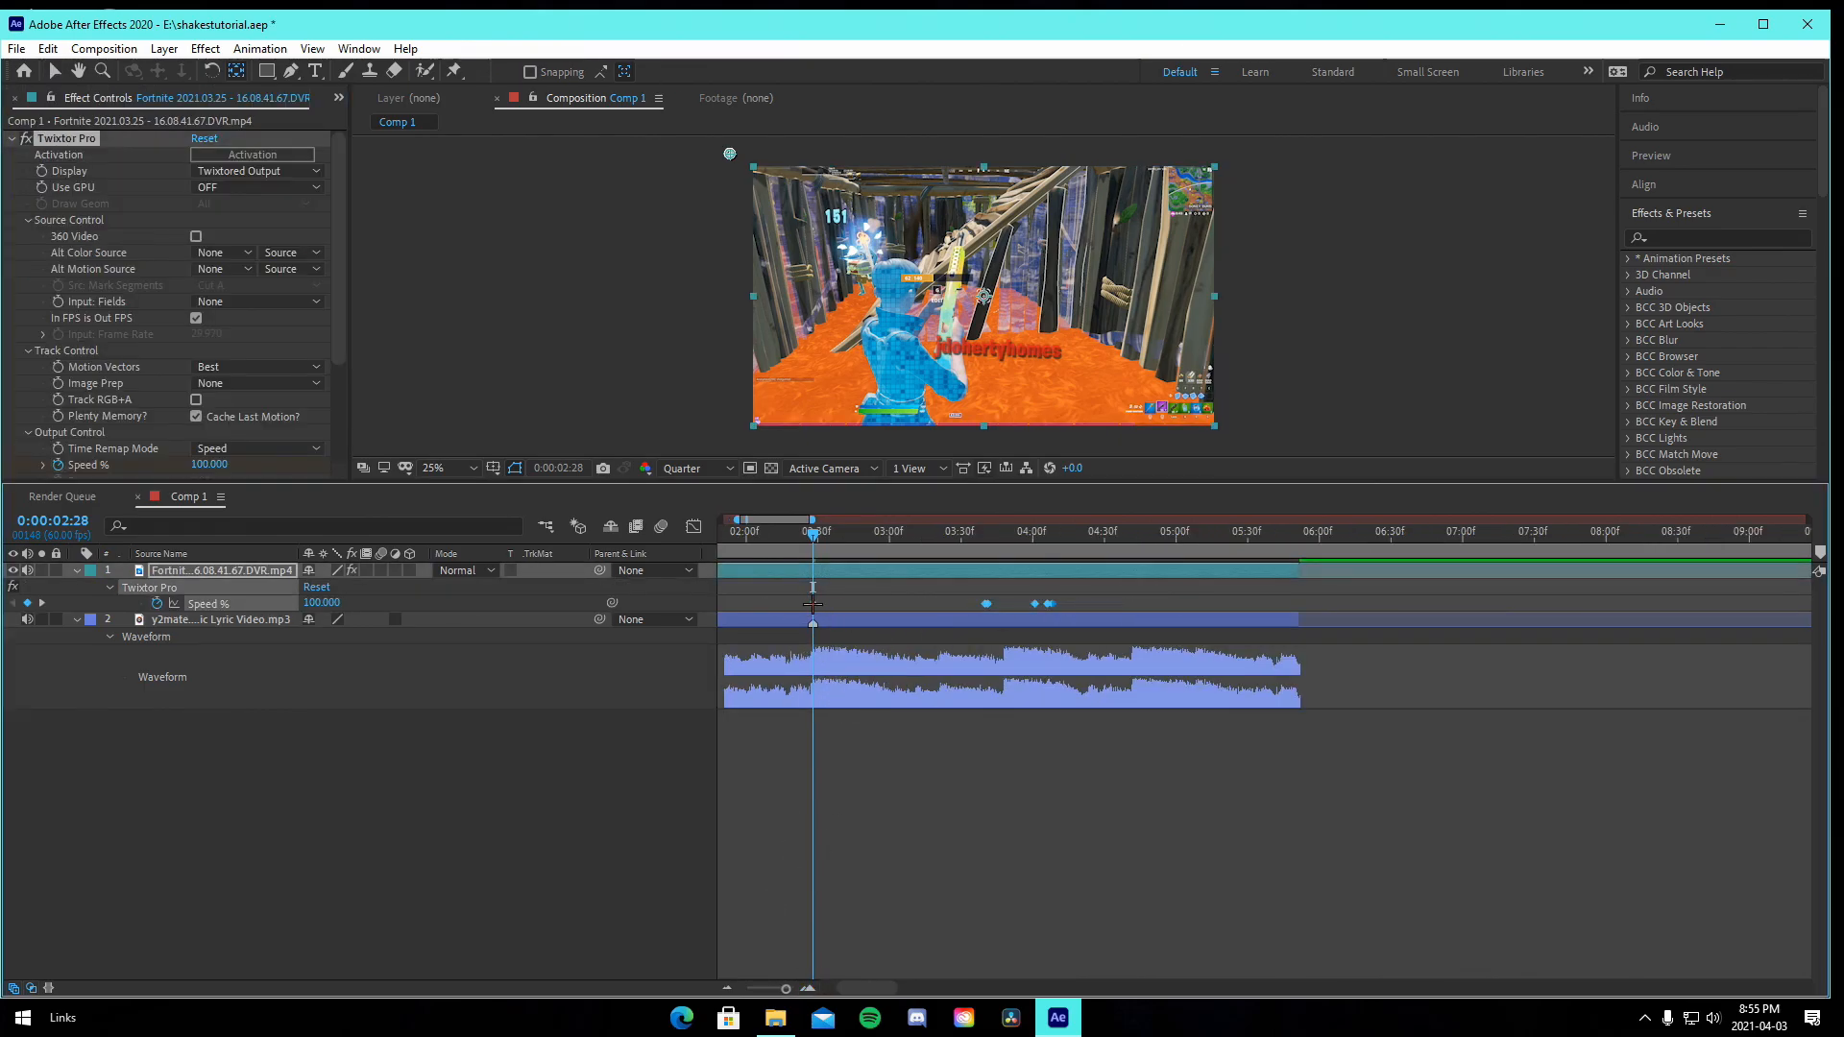
drag(813, 604, 772, 604)
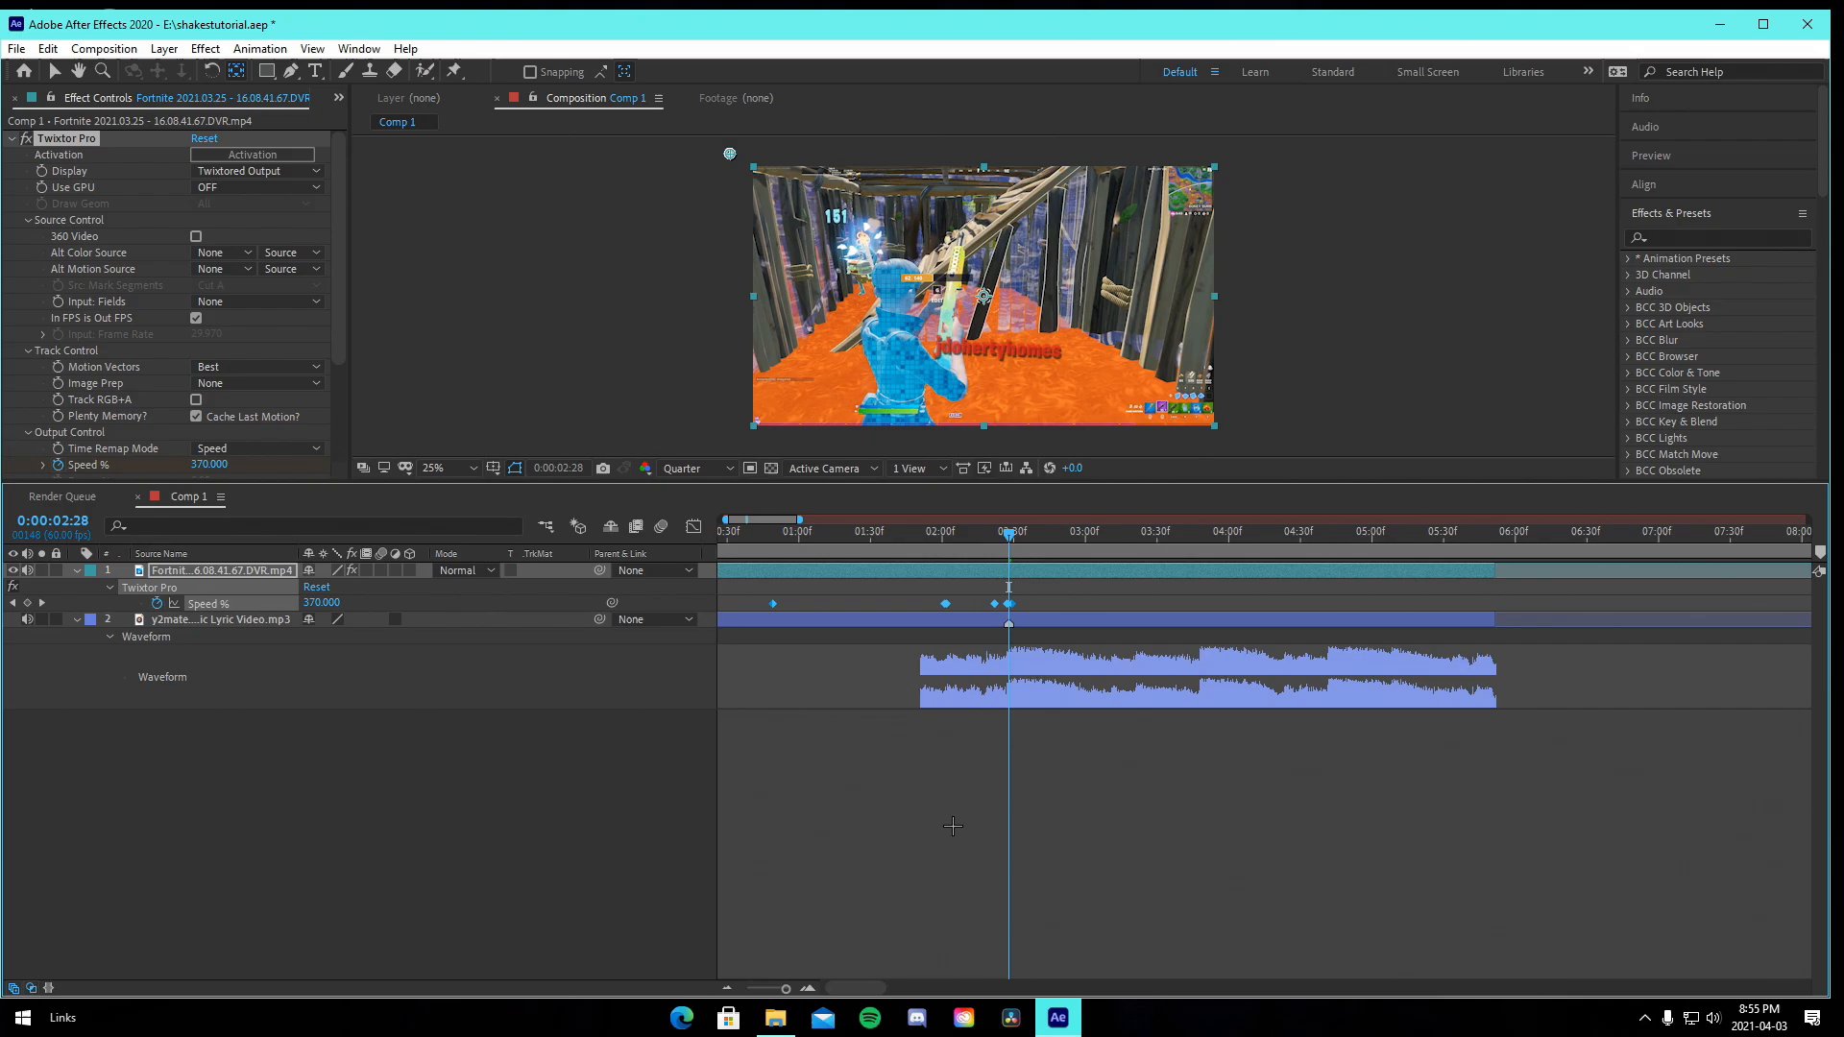
drag(953, 826, 1156, 834)
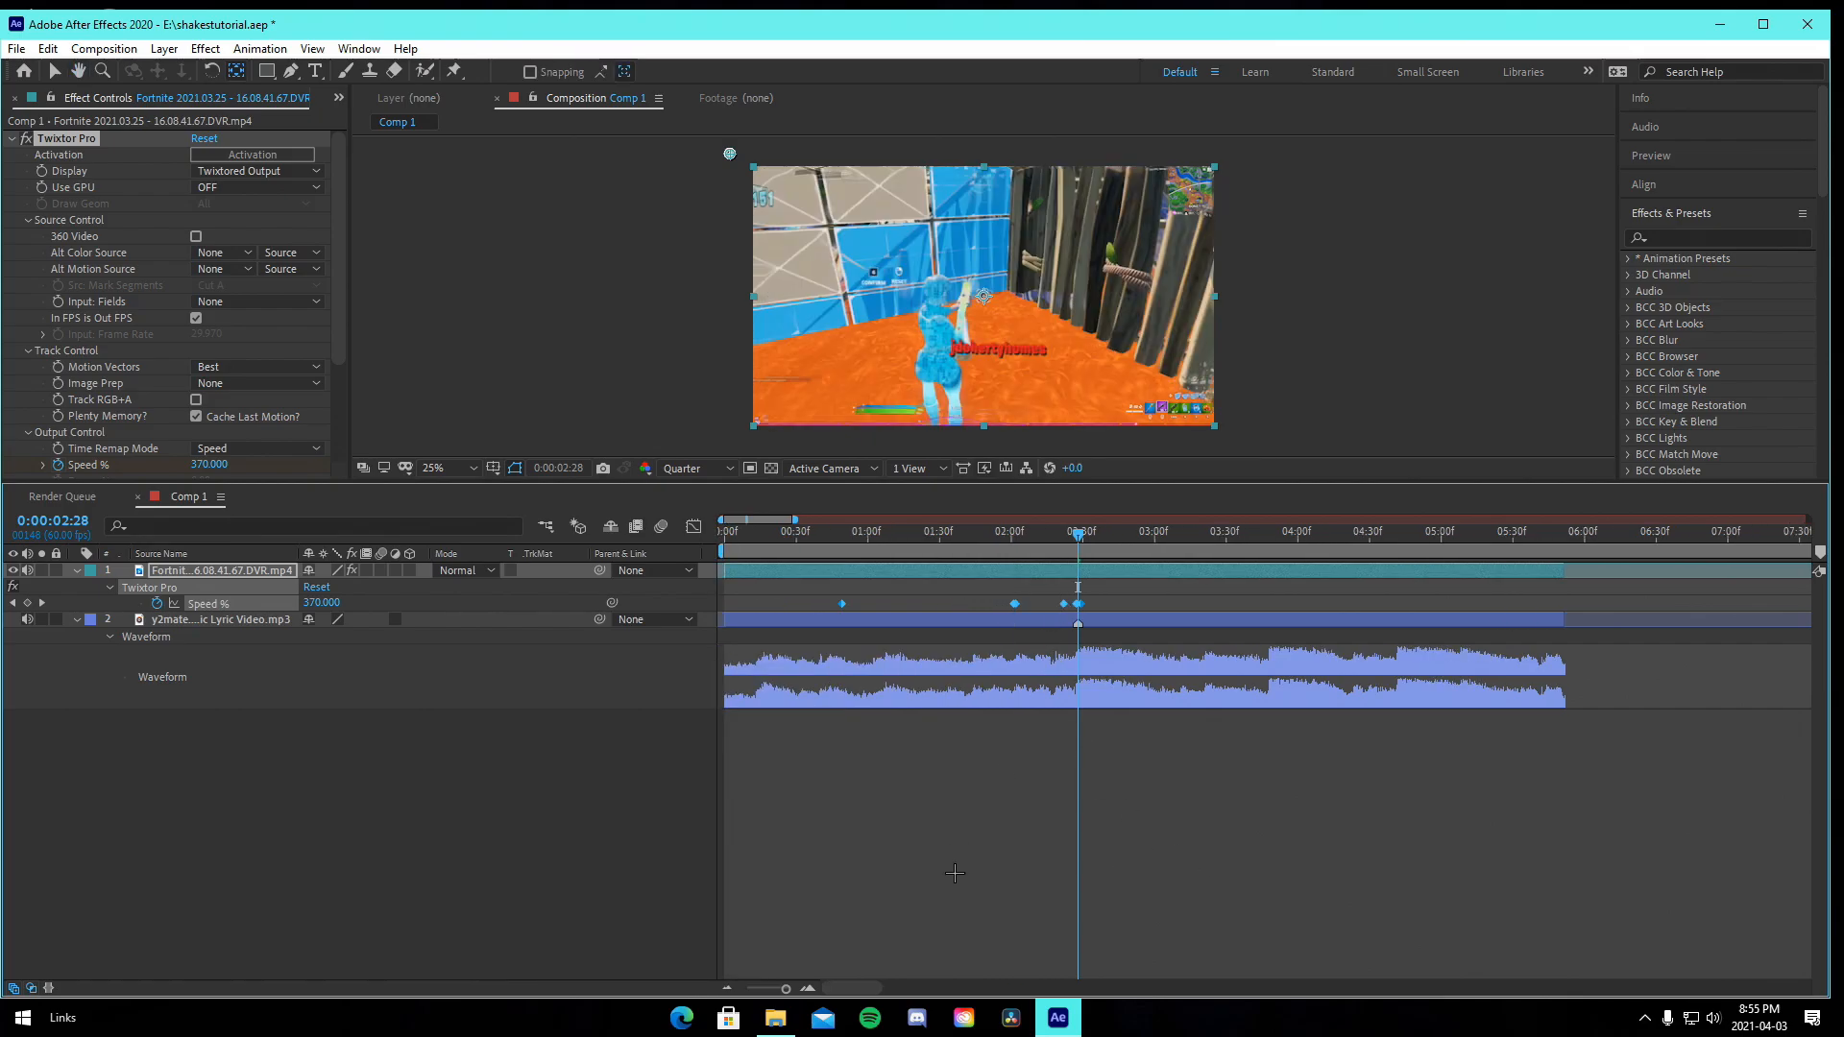
click(808, 987)
drag(1071, 601, 1081, 601)
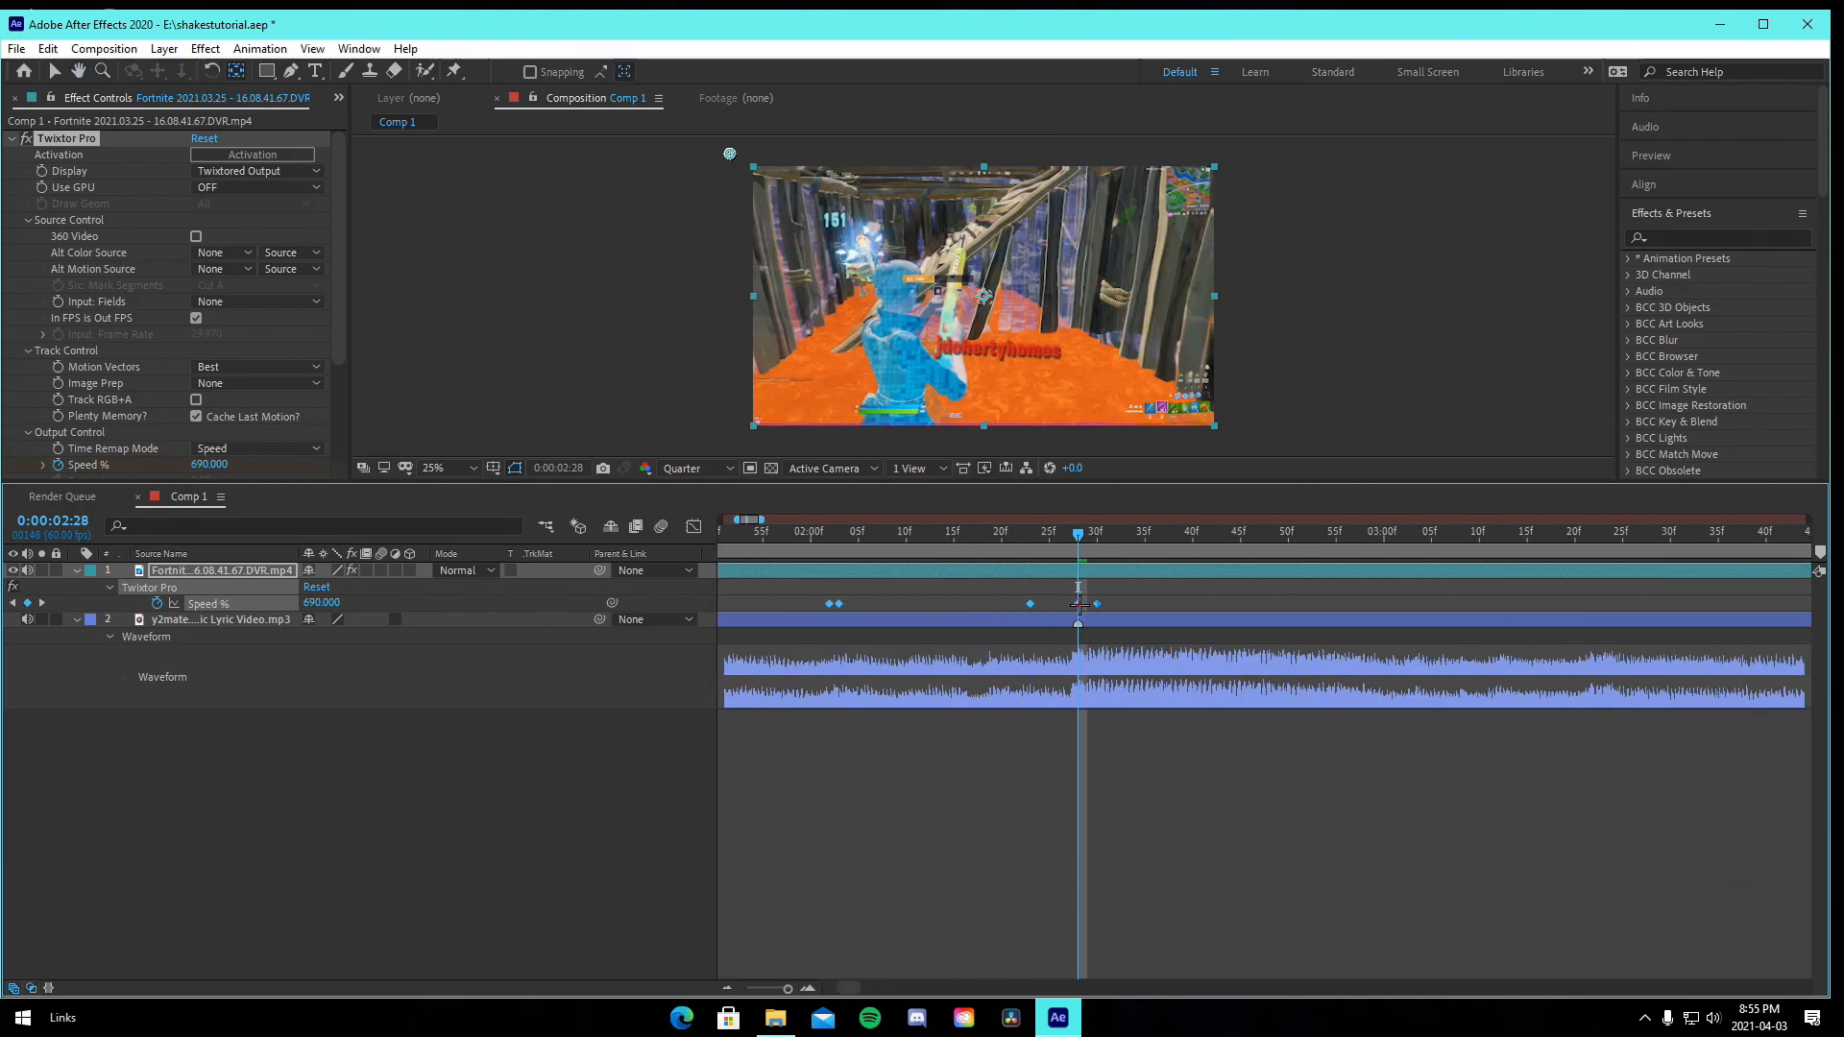
Set the Twixtor Pro Speed % keyframe at the music marker to 600.
click(1077, 603)
drag(313, 603, 317, 602)
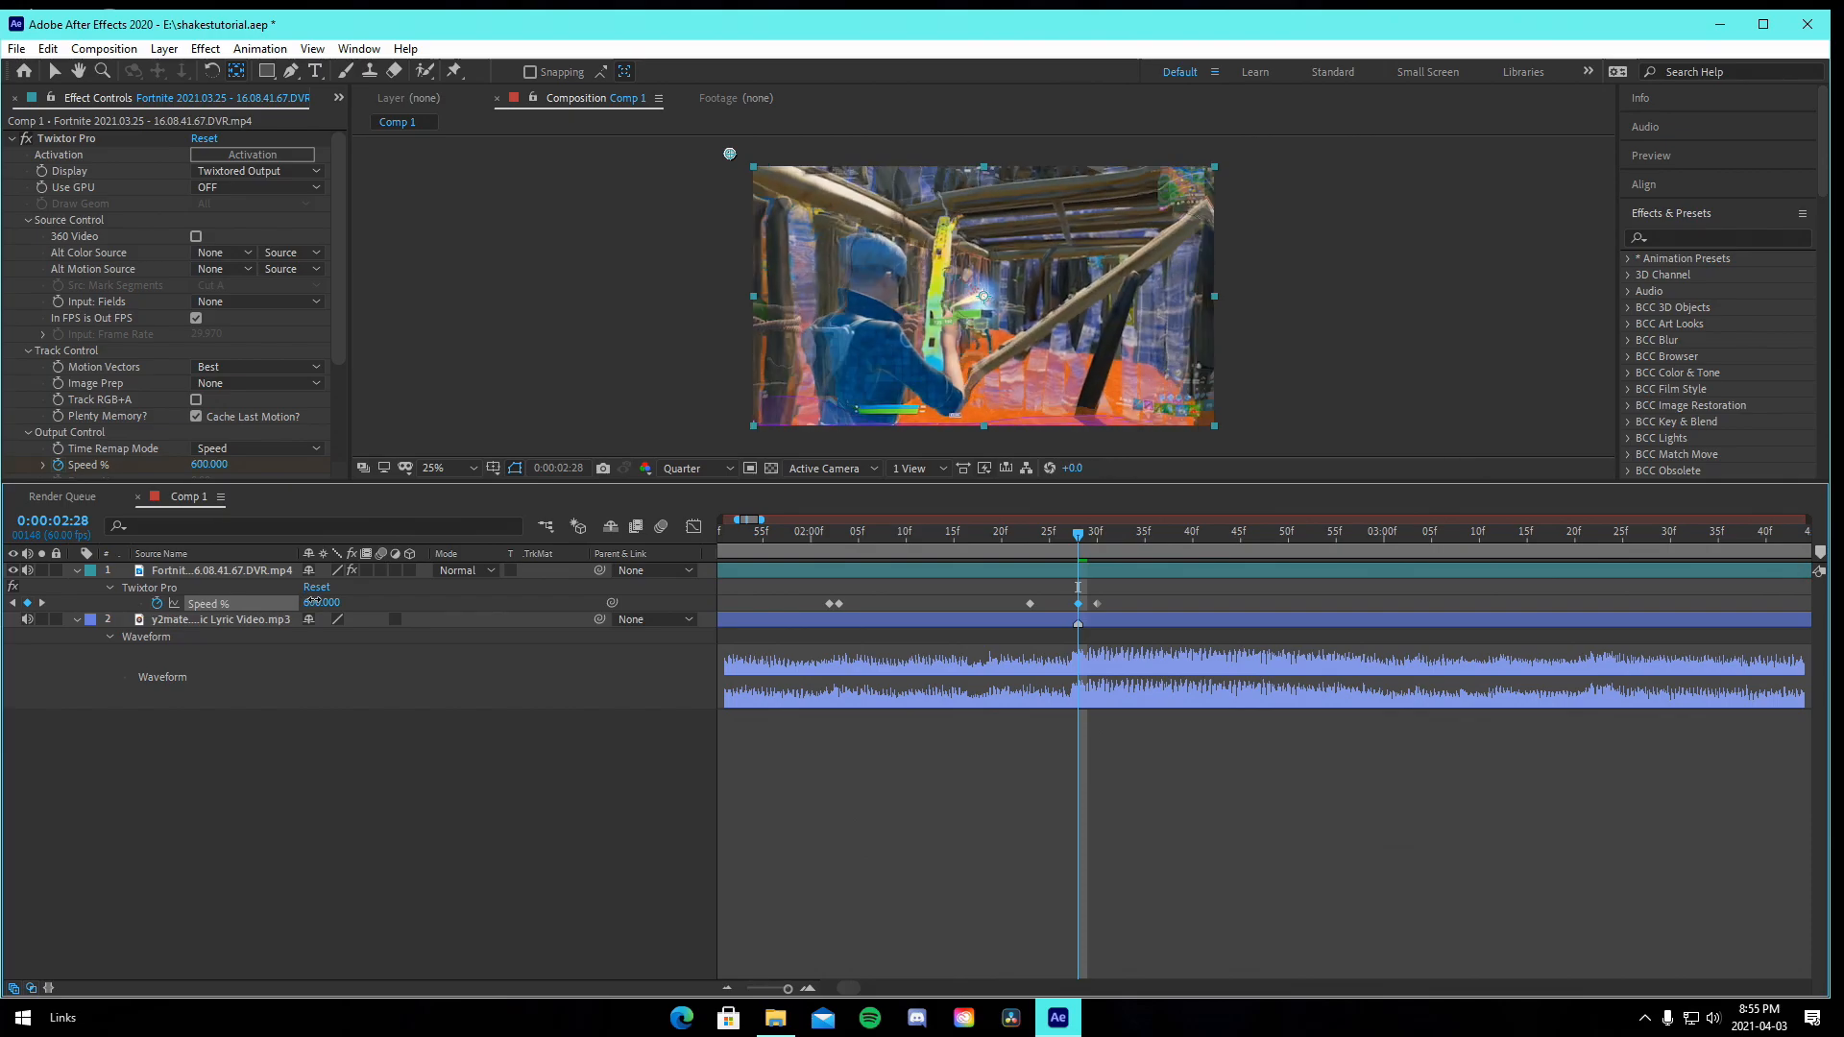
Preview the speed ramp against the music around the marker.
key(minus)
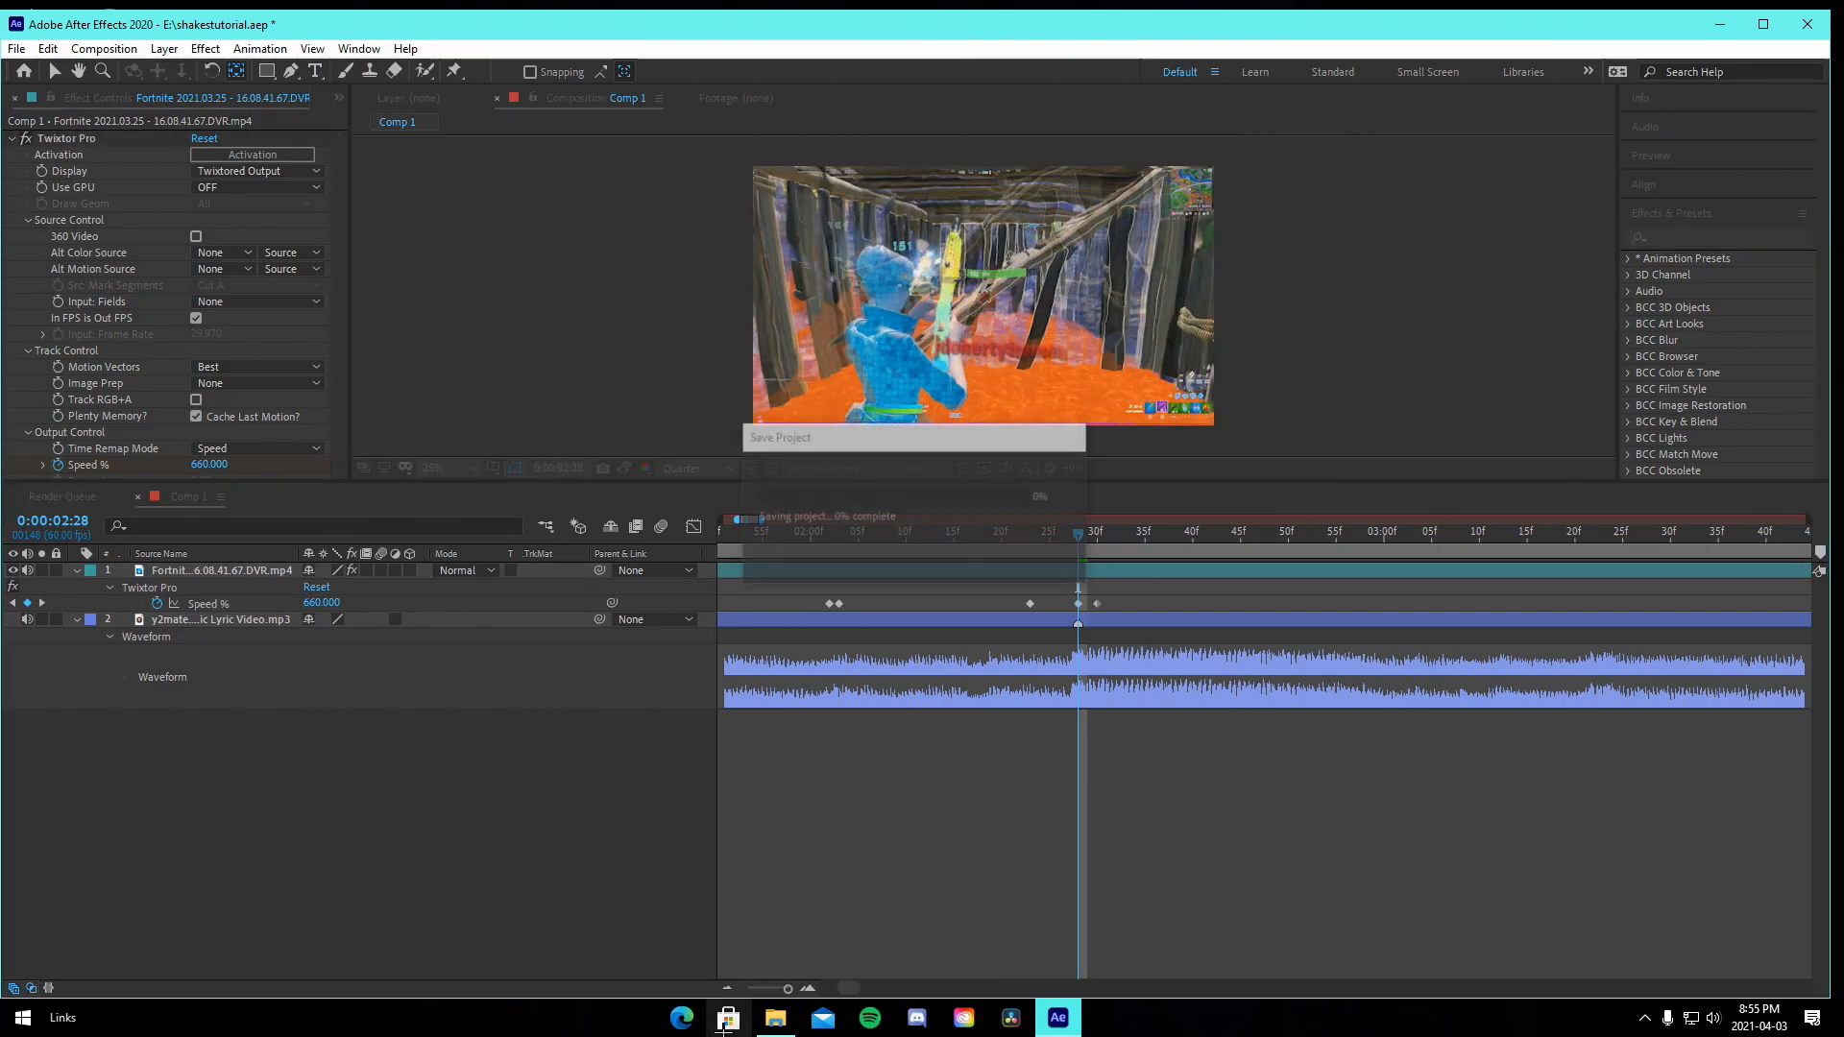
click(897, 544)
key(space)
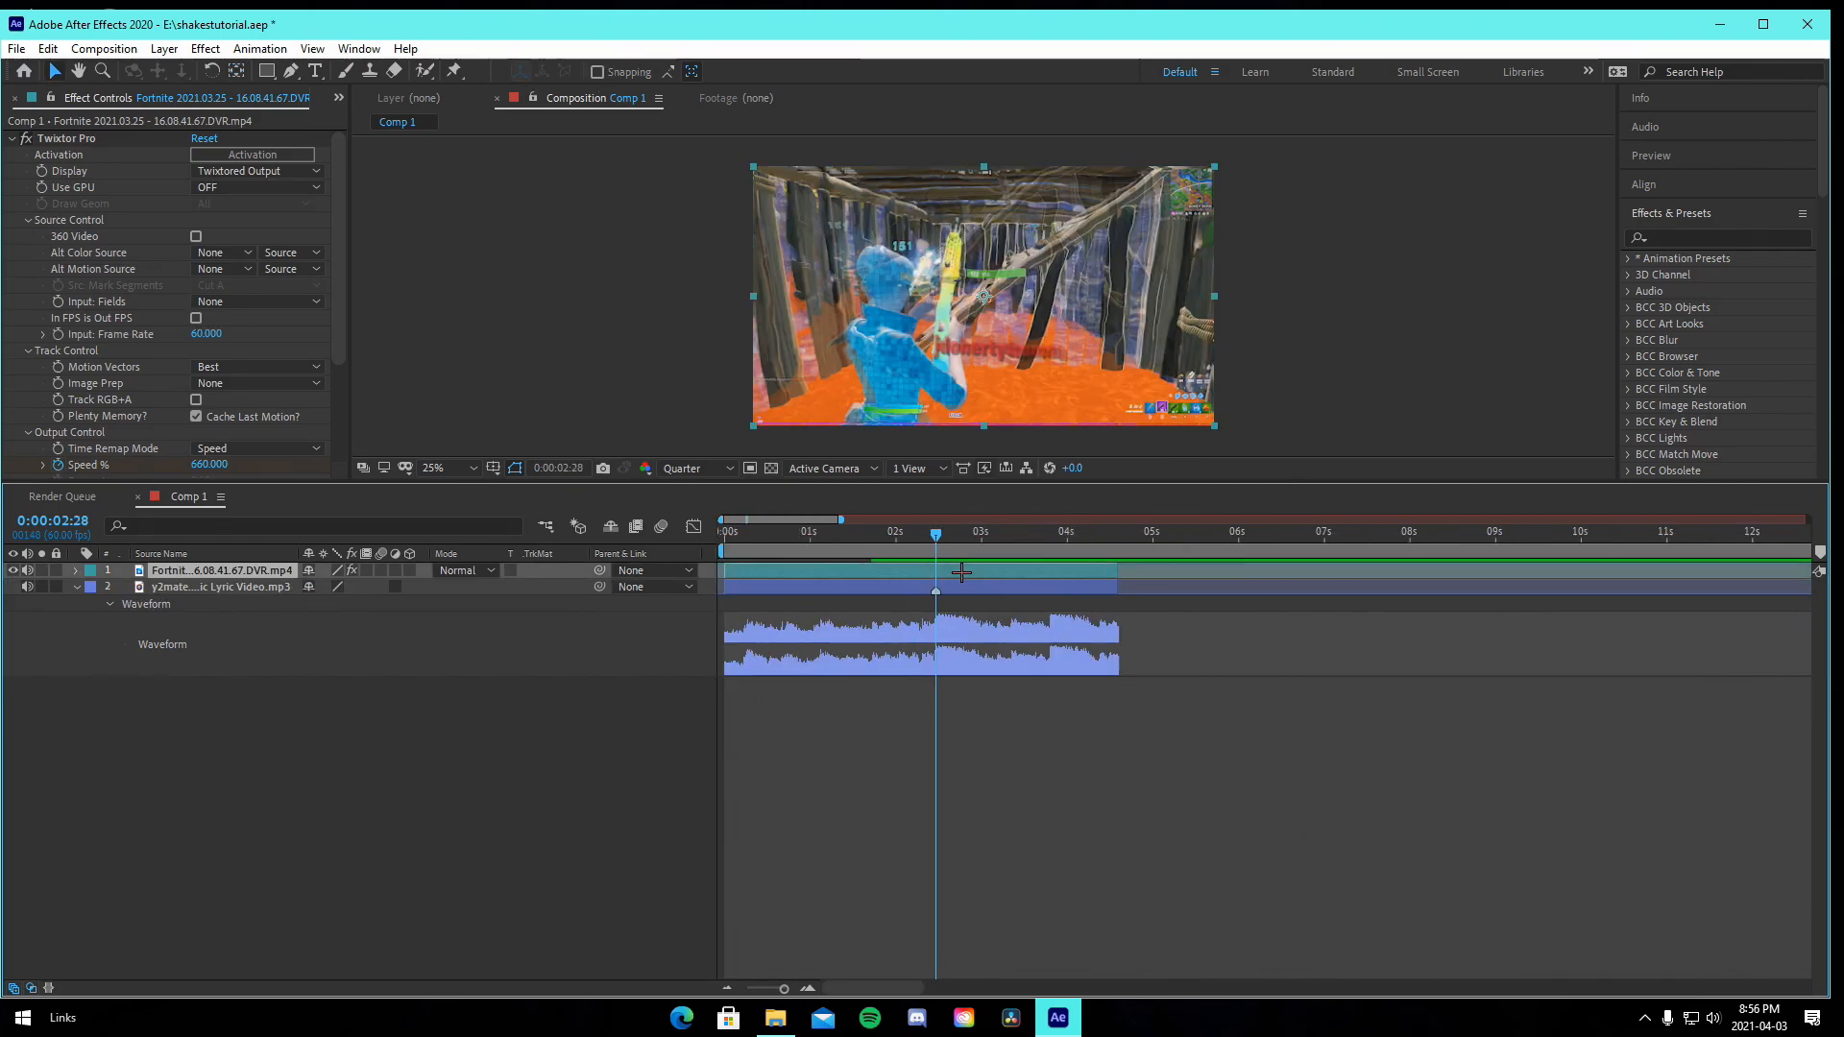
Add an adjustment layer above the gameplay clip and trim it to run from 0:00:02:28 to the clip's end.
key(ctrl+alt+y)
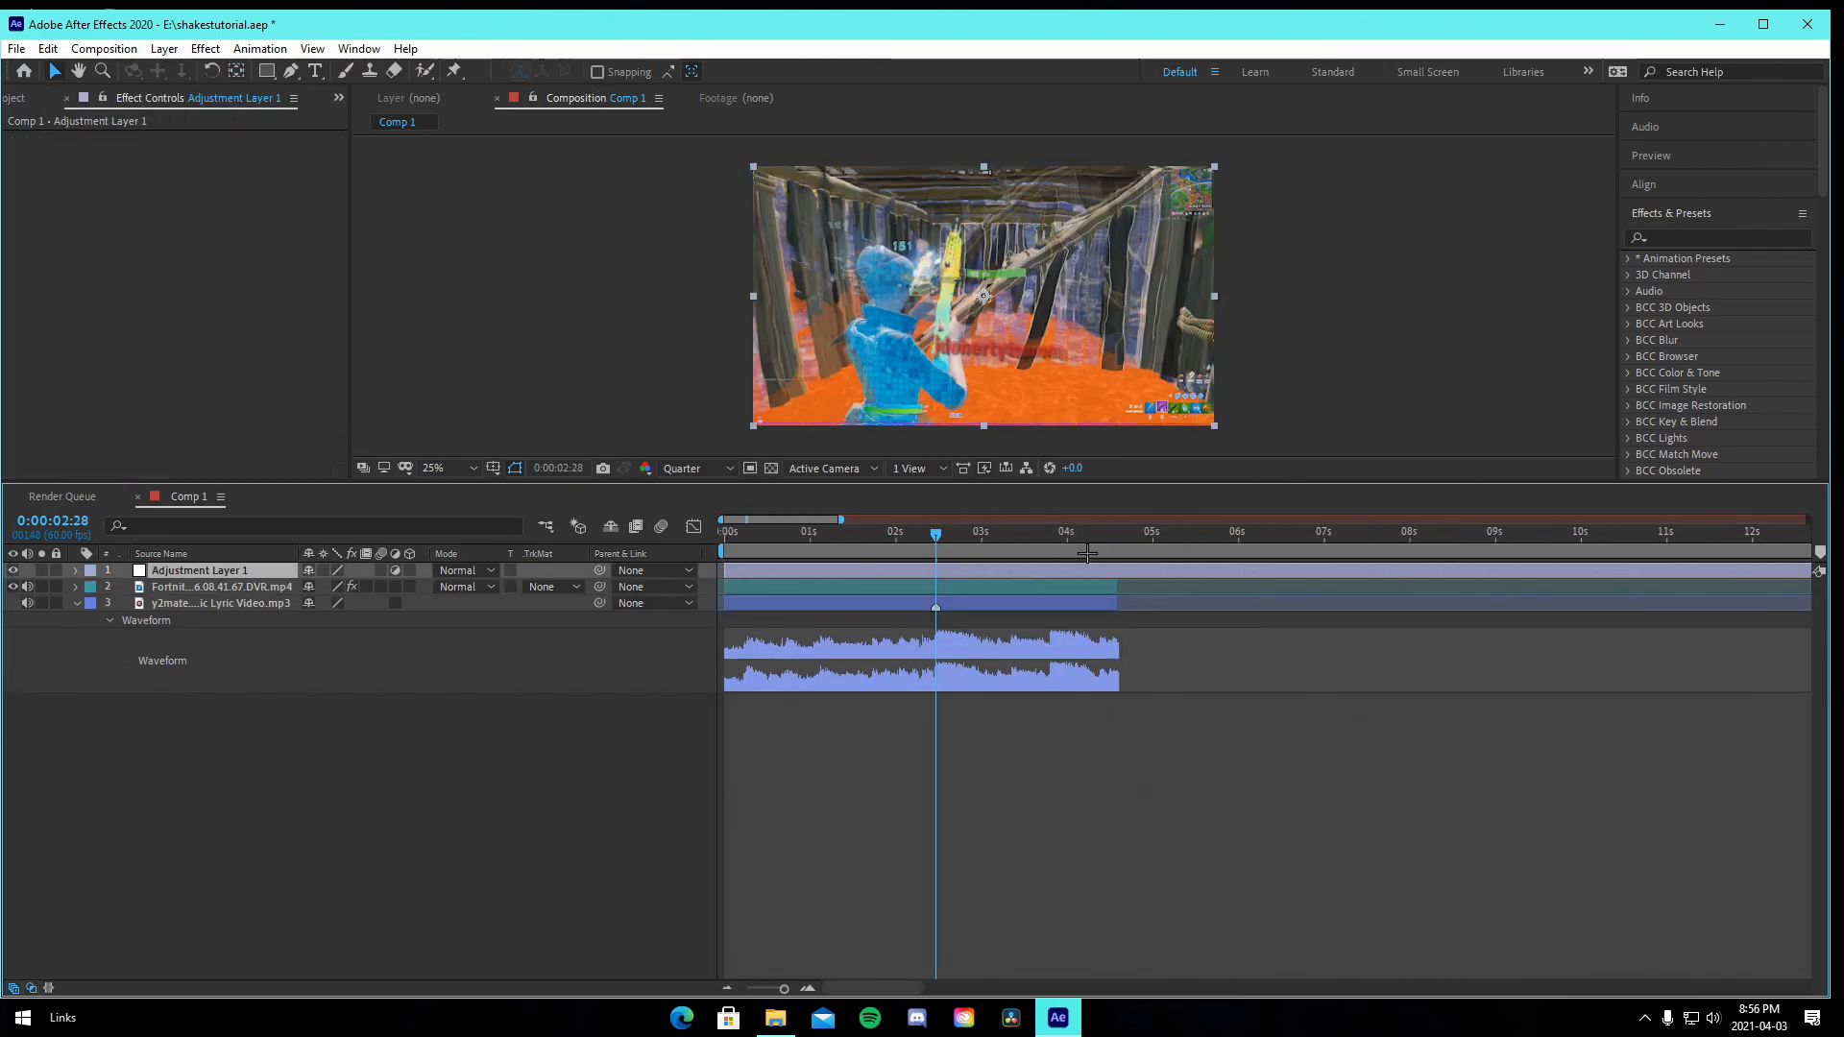
click(1120, 536)
click(937, 536)
click(965, 572)
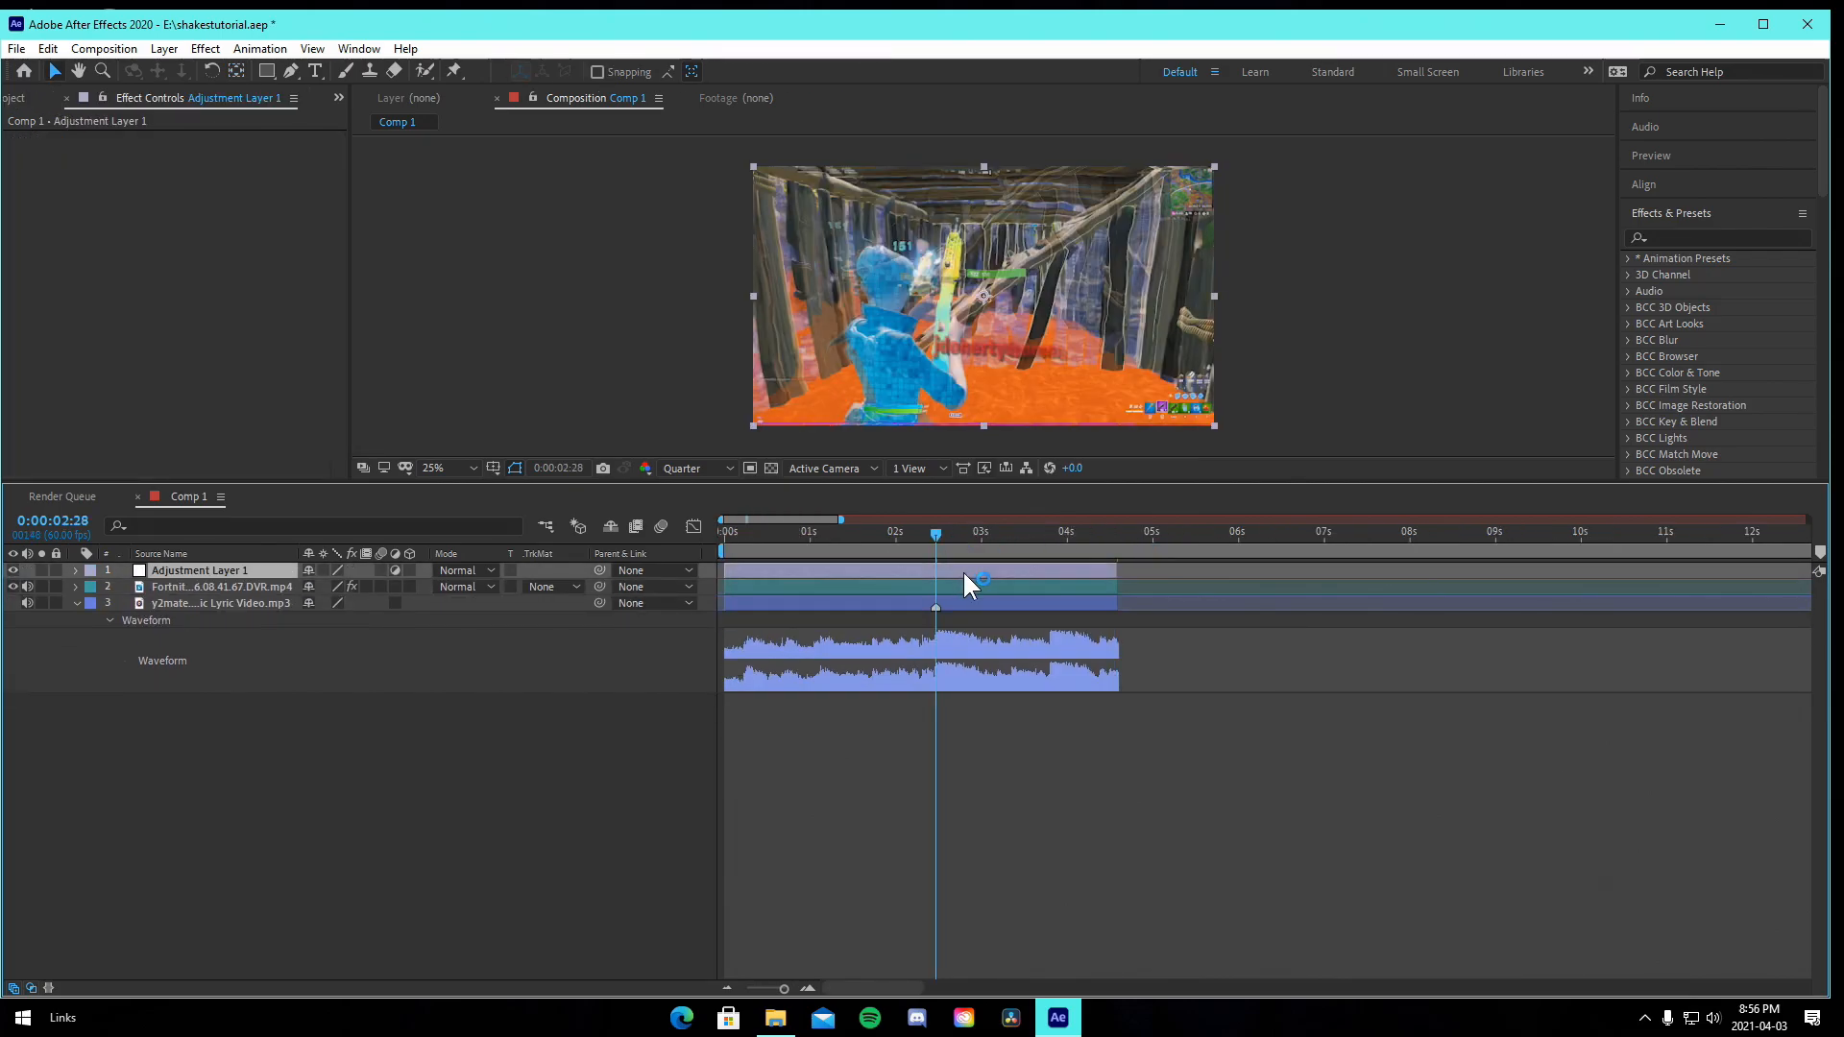
key(ctrl+shift+d)
click(911, 582)
key(Delete)
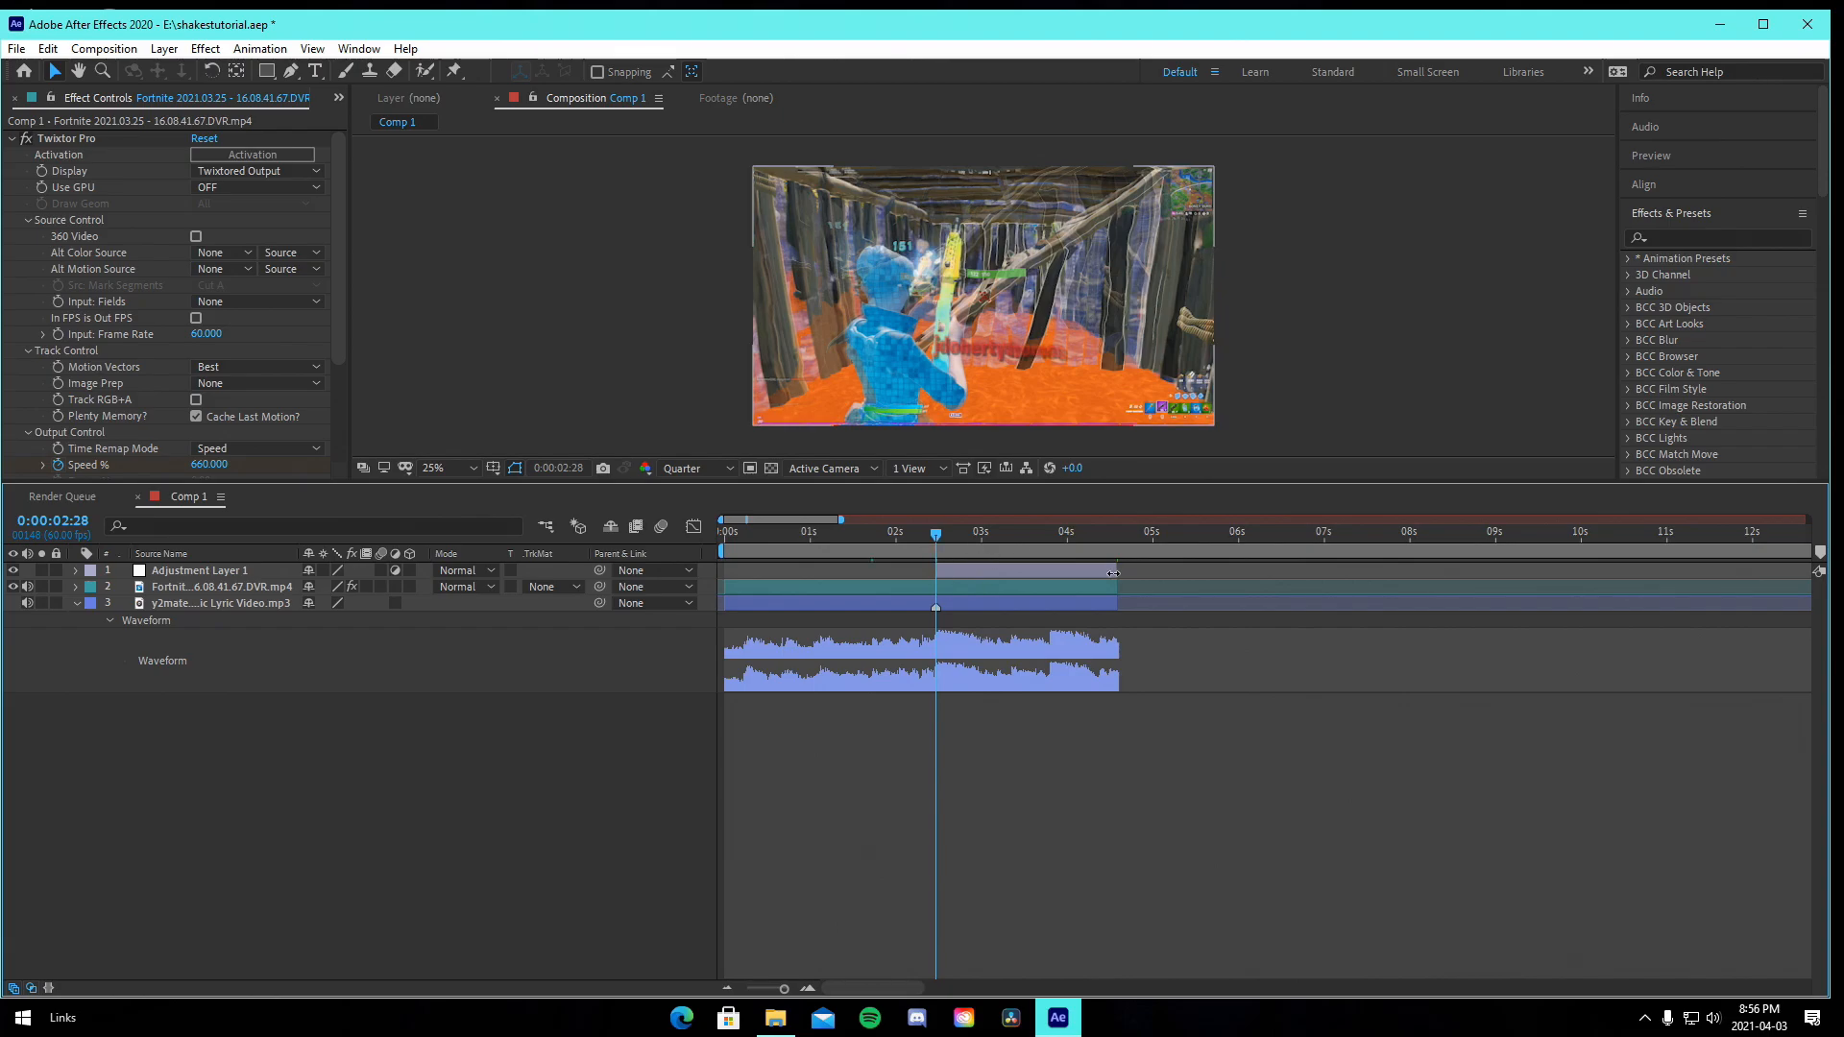
Find the S_Shake effect with the search term "shake" and apply it to the adjustment layer.
click(1720, 239)
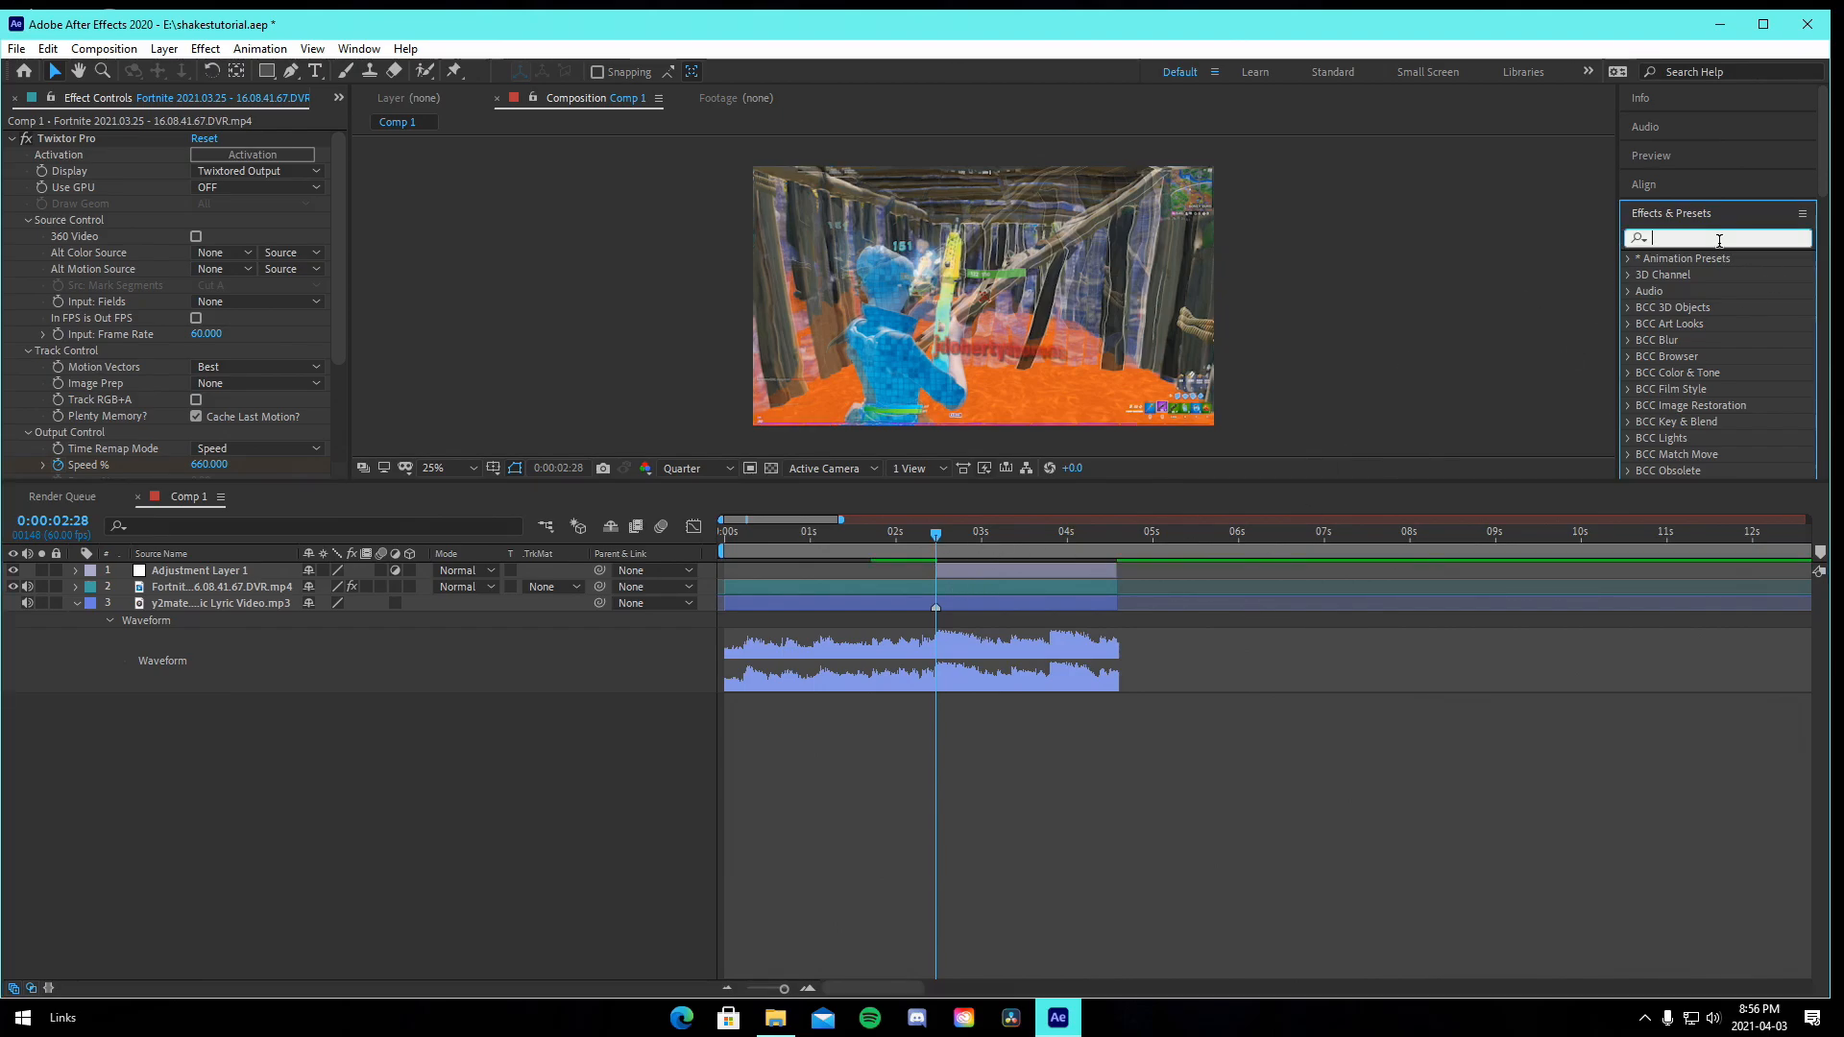
text(shake)
drag(1692, 373, 951, 566)
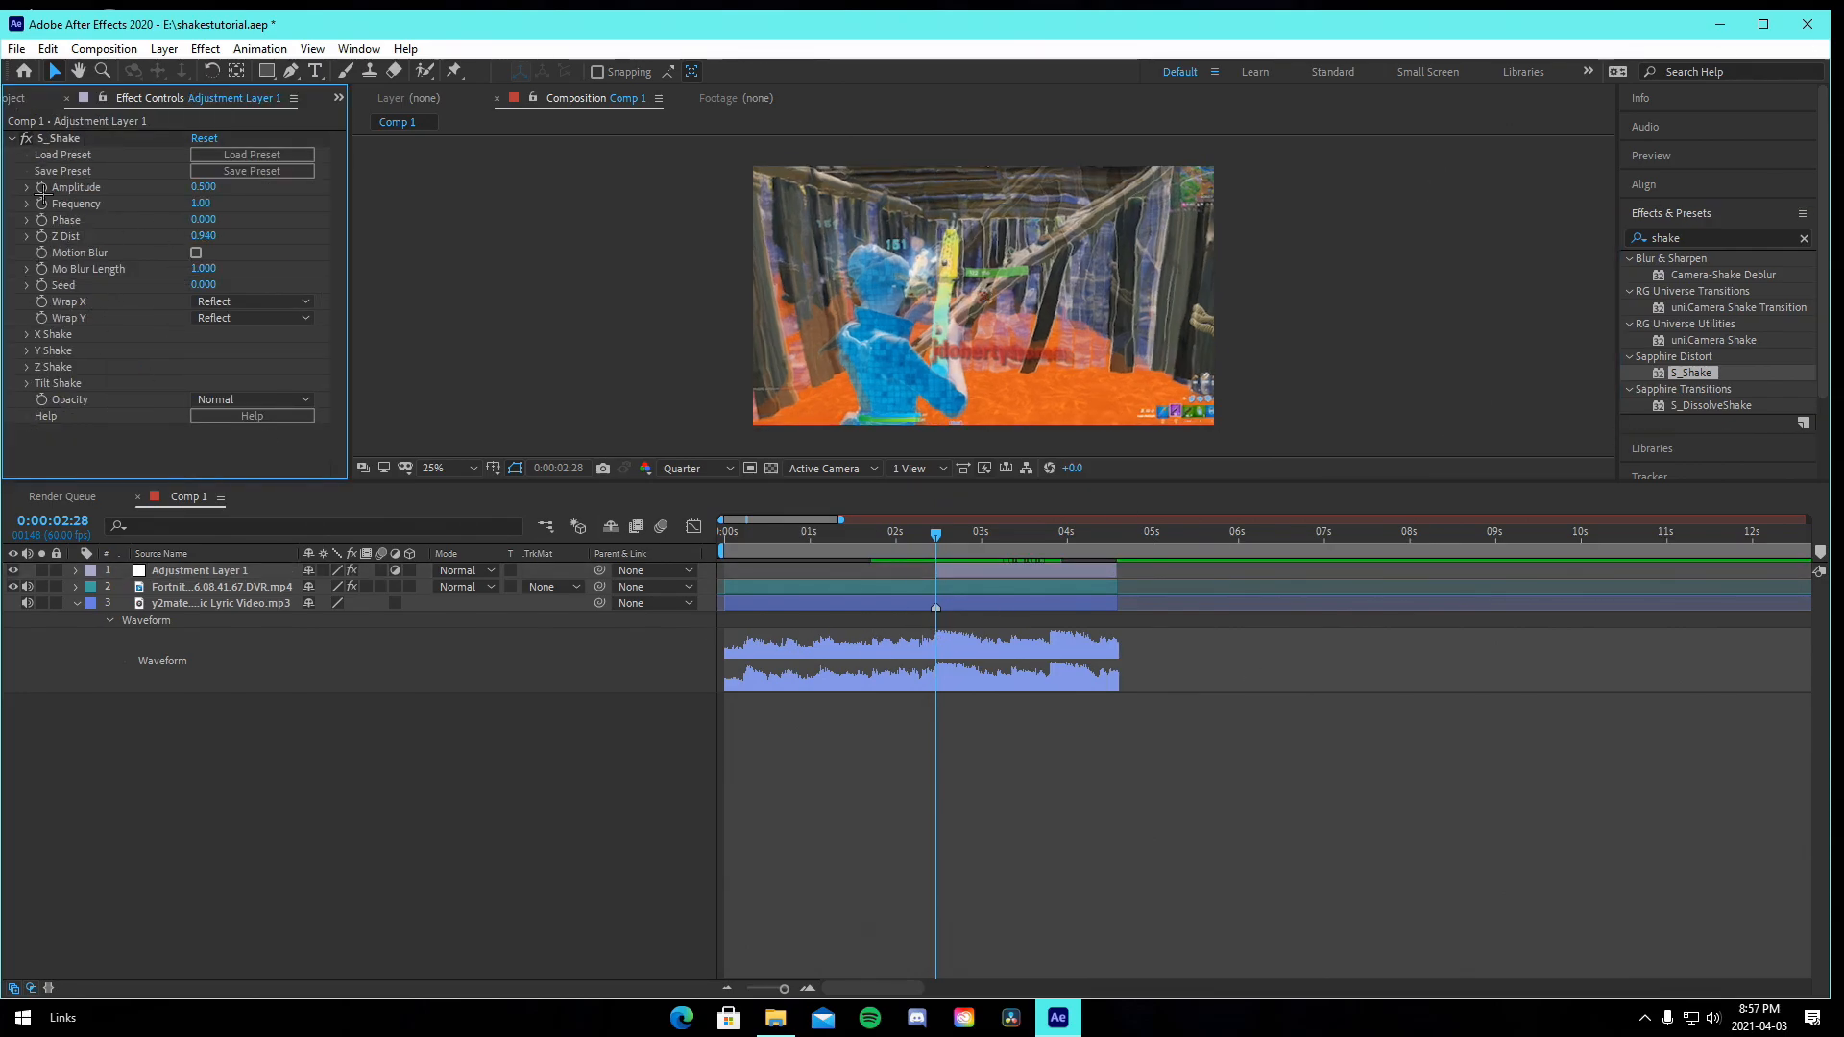
Examine the X, Y, Z and Tilt Shake settings of S_Shake on the adjustment layer.
click(26, 334)
click(26, 334)
click(26, 350)
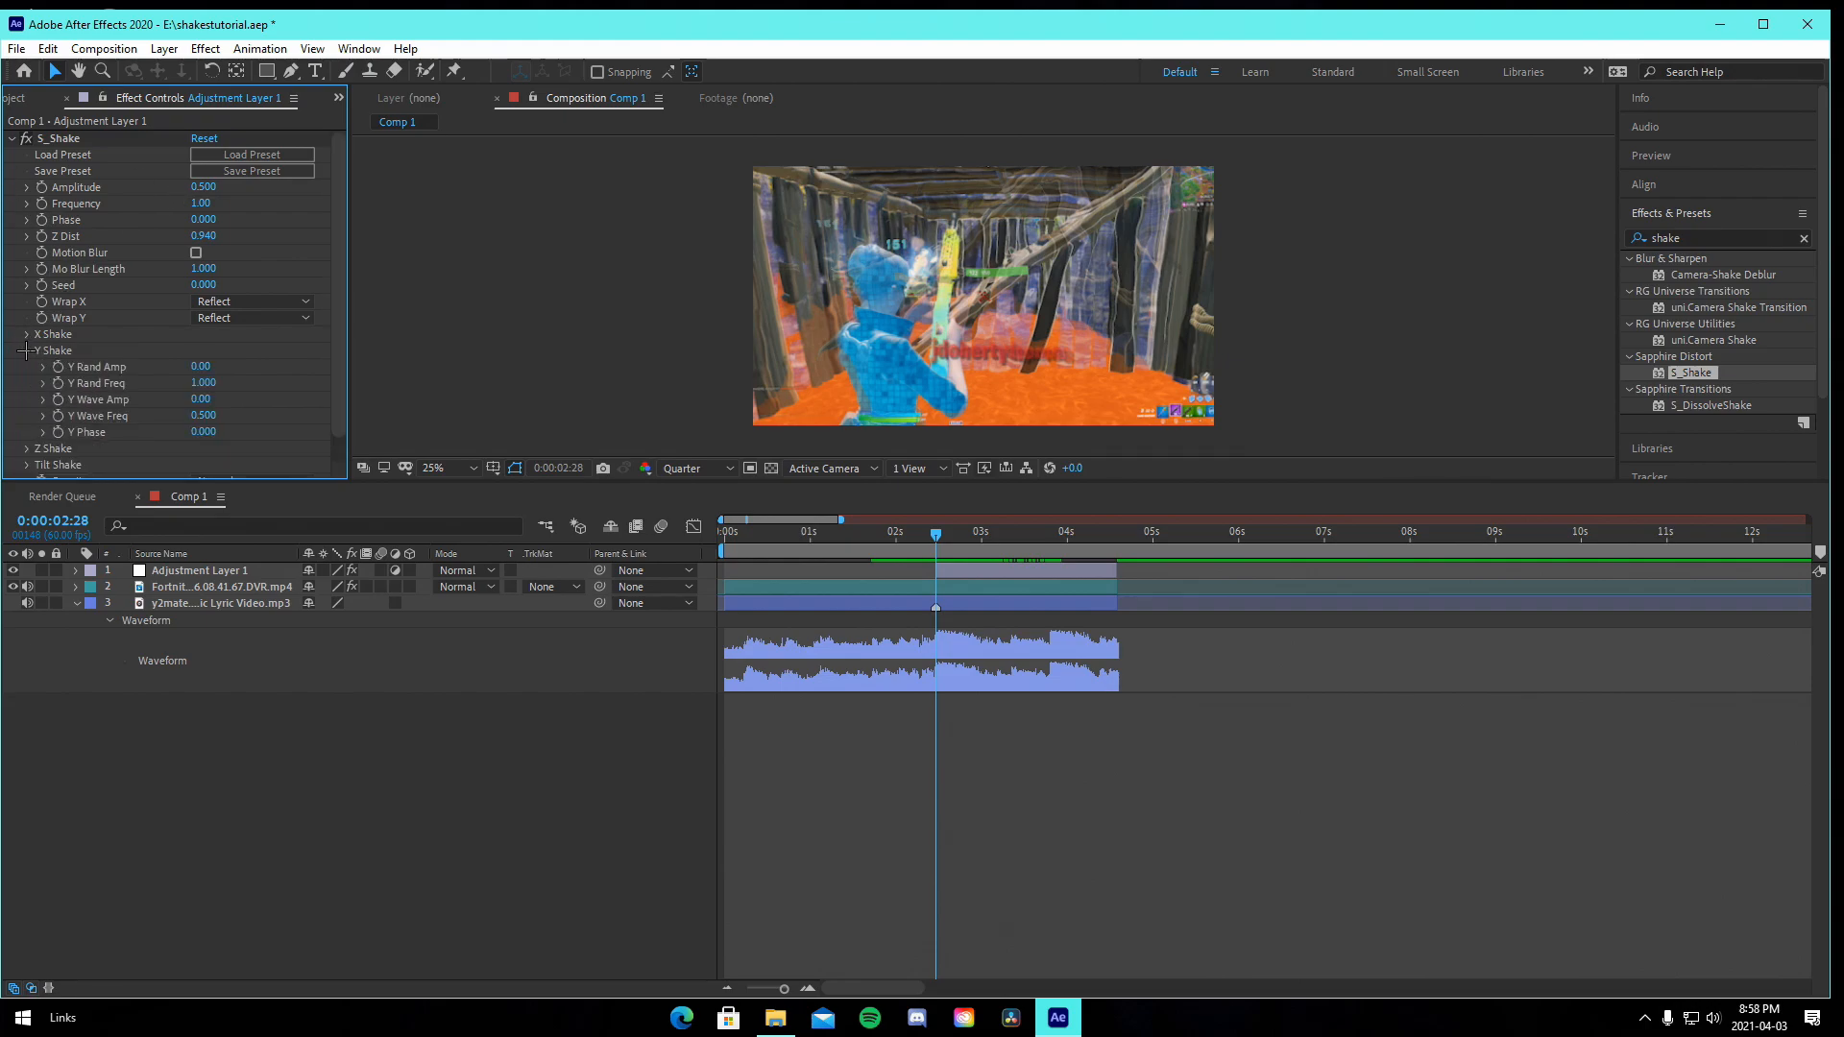
click(26, 351)
click(26, 367)
click(26, 367)
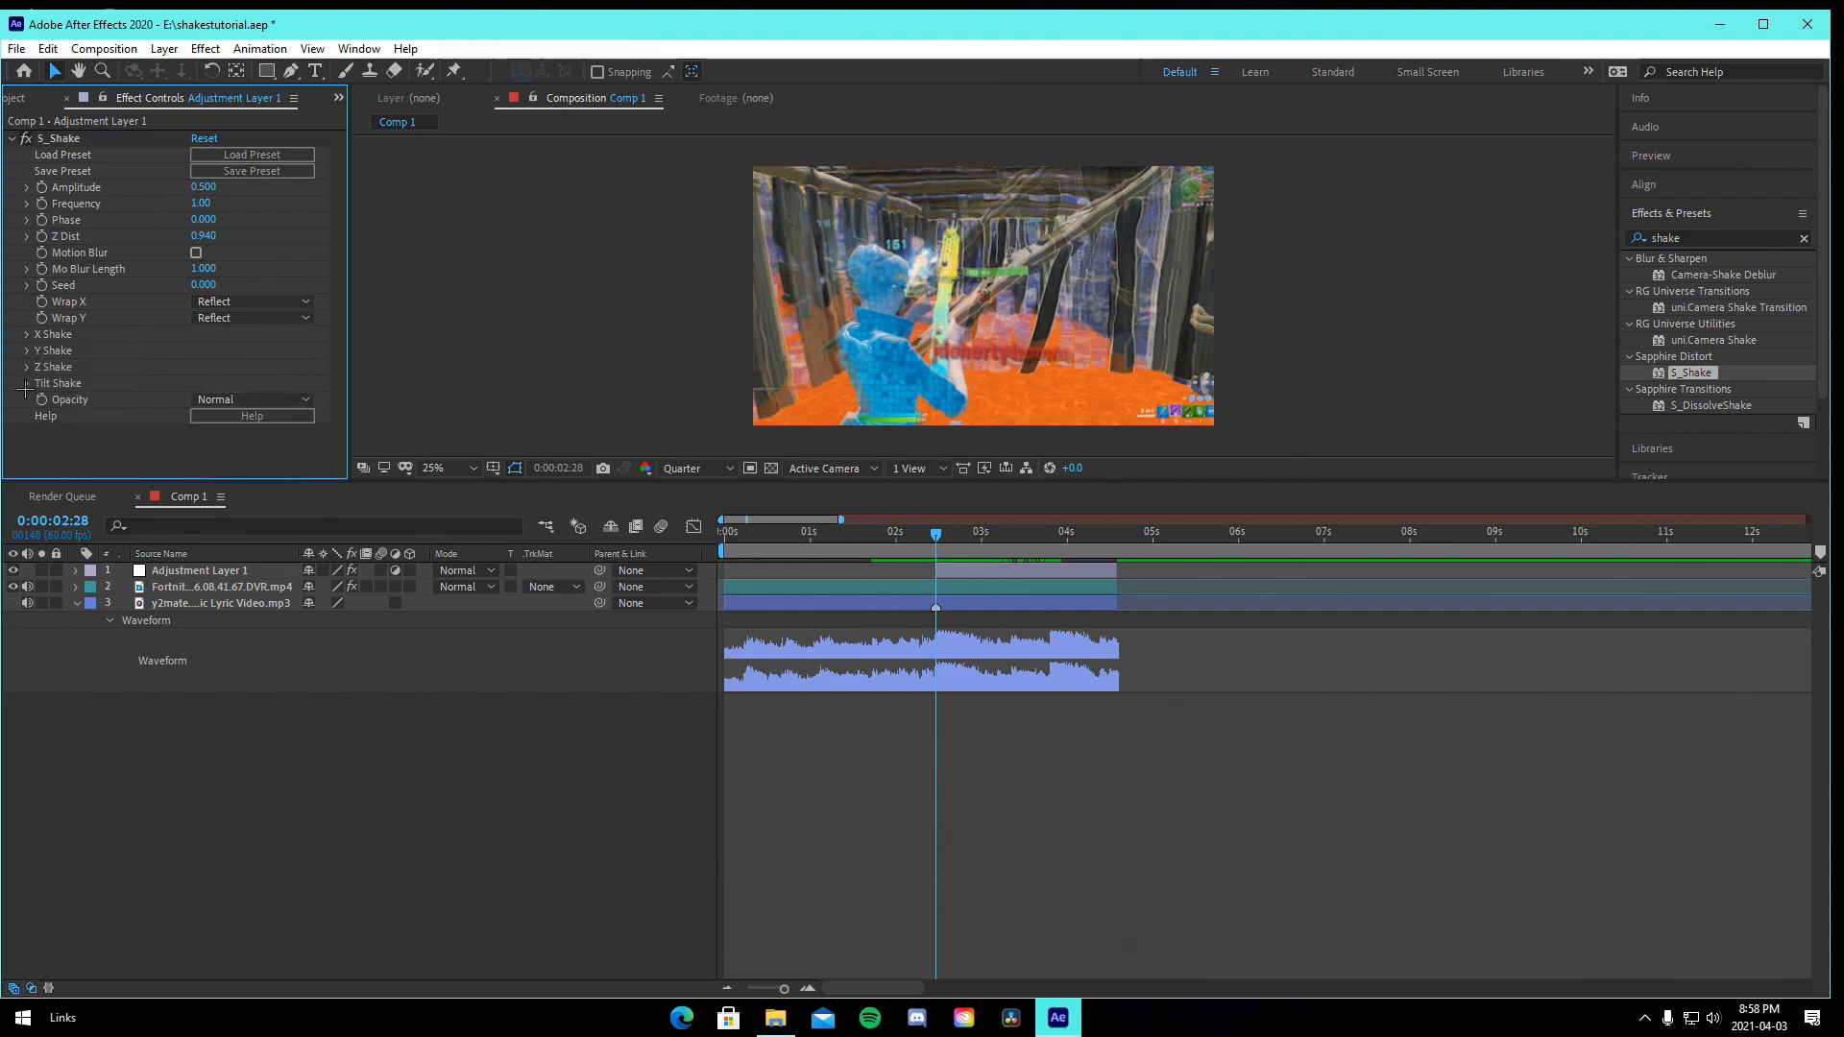
click(26, 383)
click(26, 384)
click(26, 383)
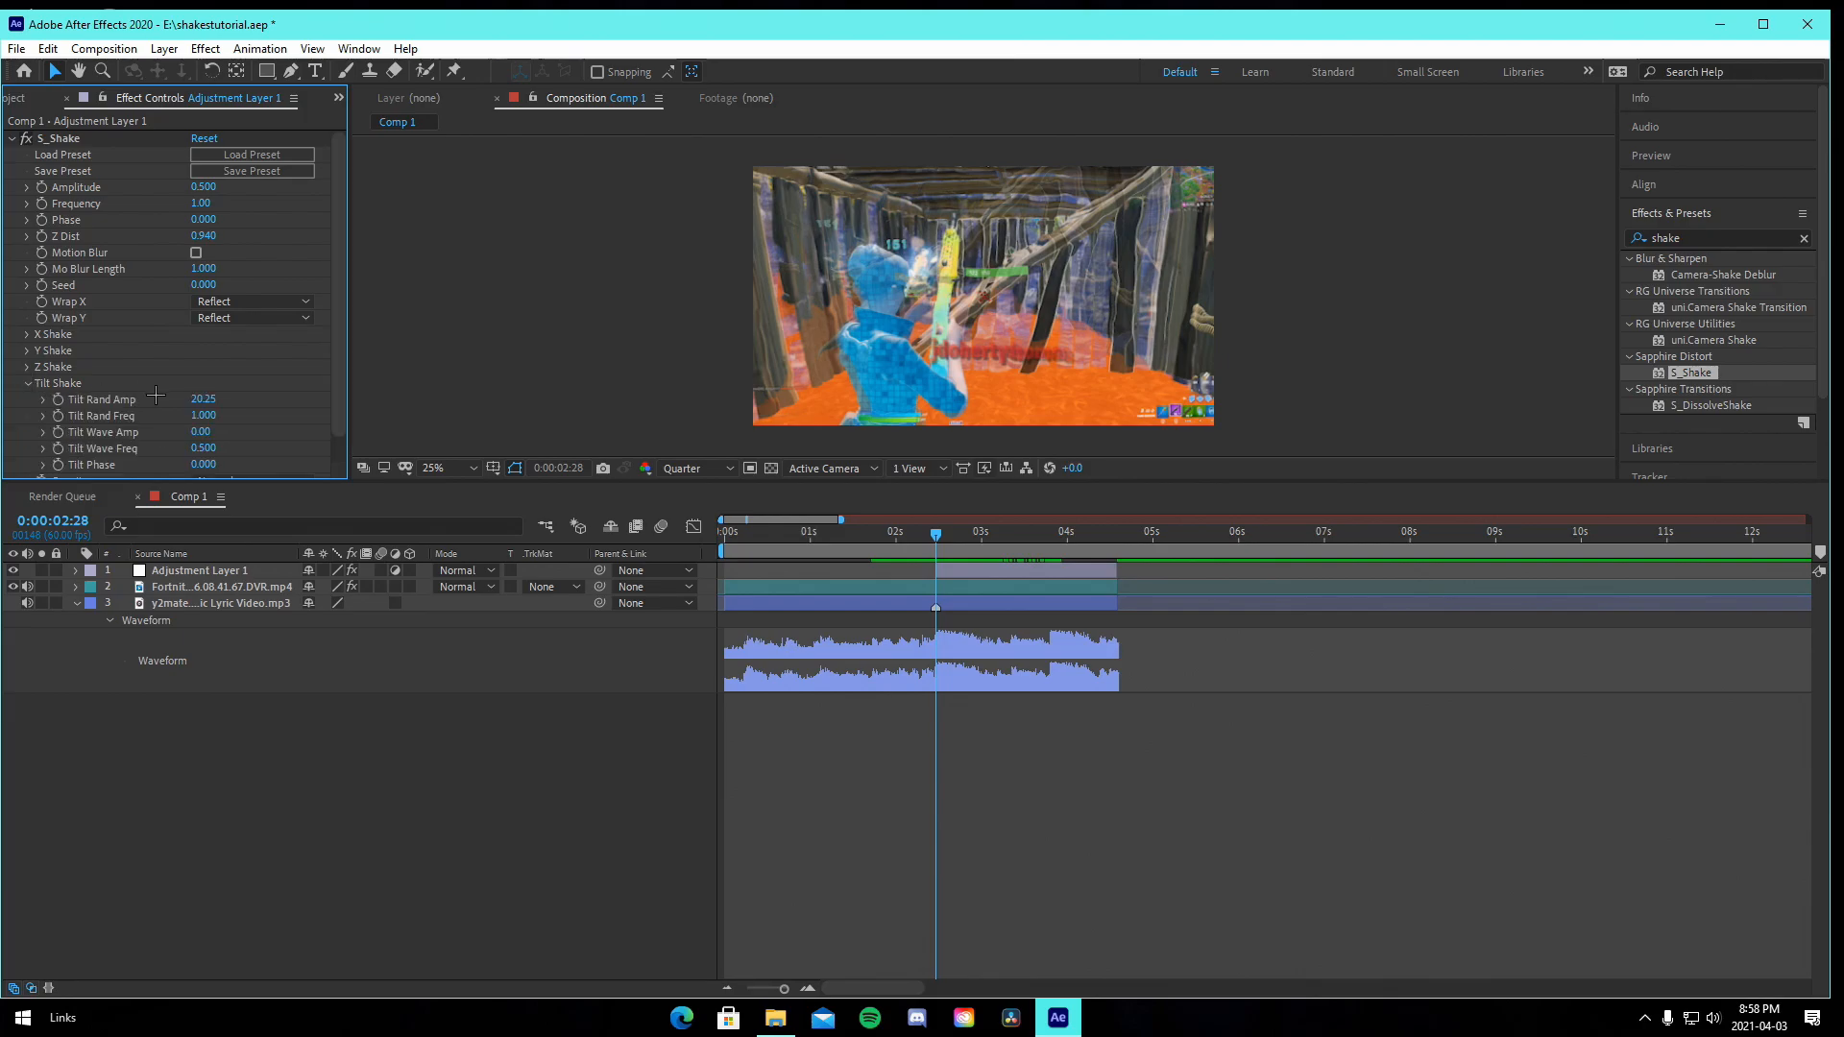
scroll(160, 394, down, 1)
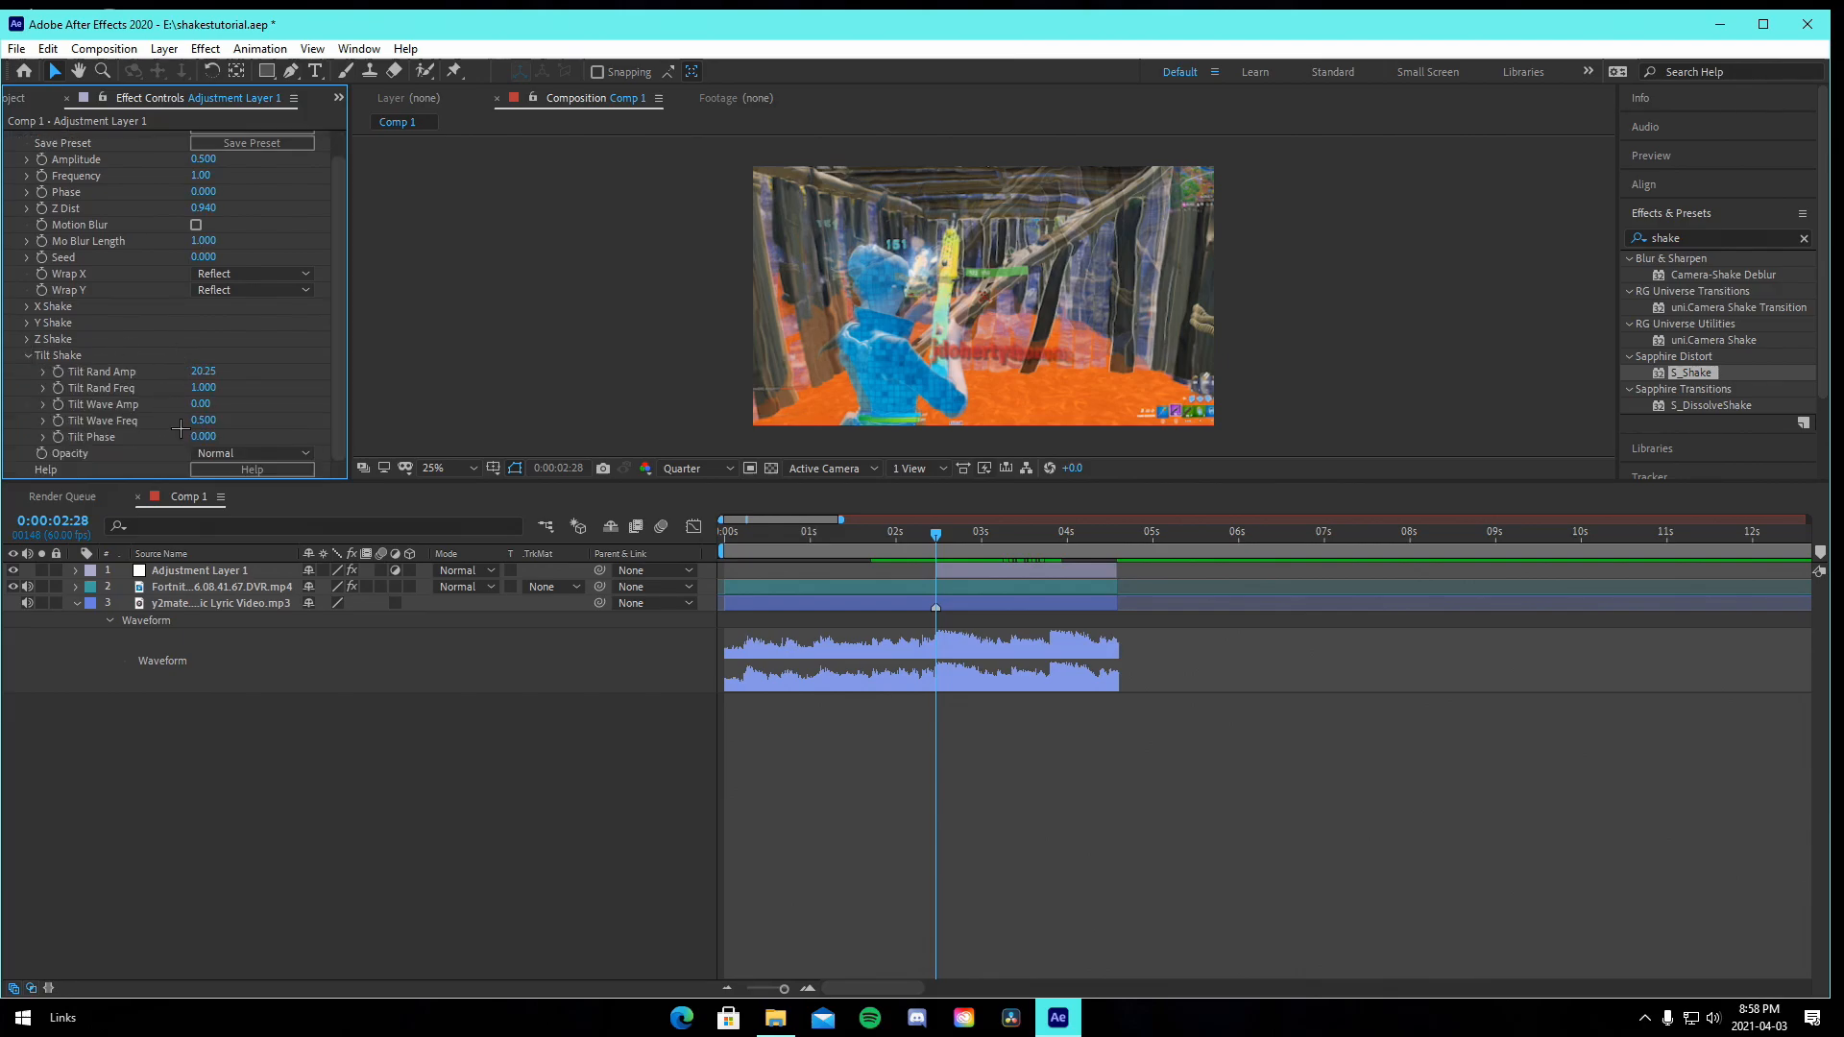
click(28, 355)
Keyframe S_Shake's Amplitude and Z Dist at the adjustment layer's start, 0:00:02:28.
click(930, 536)
mouse_move(957, 545)
mouse_down()
mouse_move(976, 545)
mouse_move(943, 566)
mouse_up()
click(961, 567)
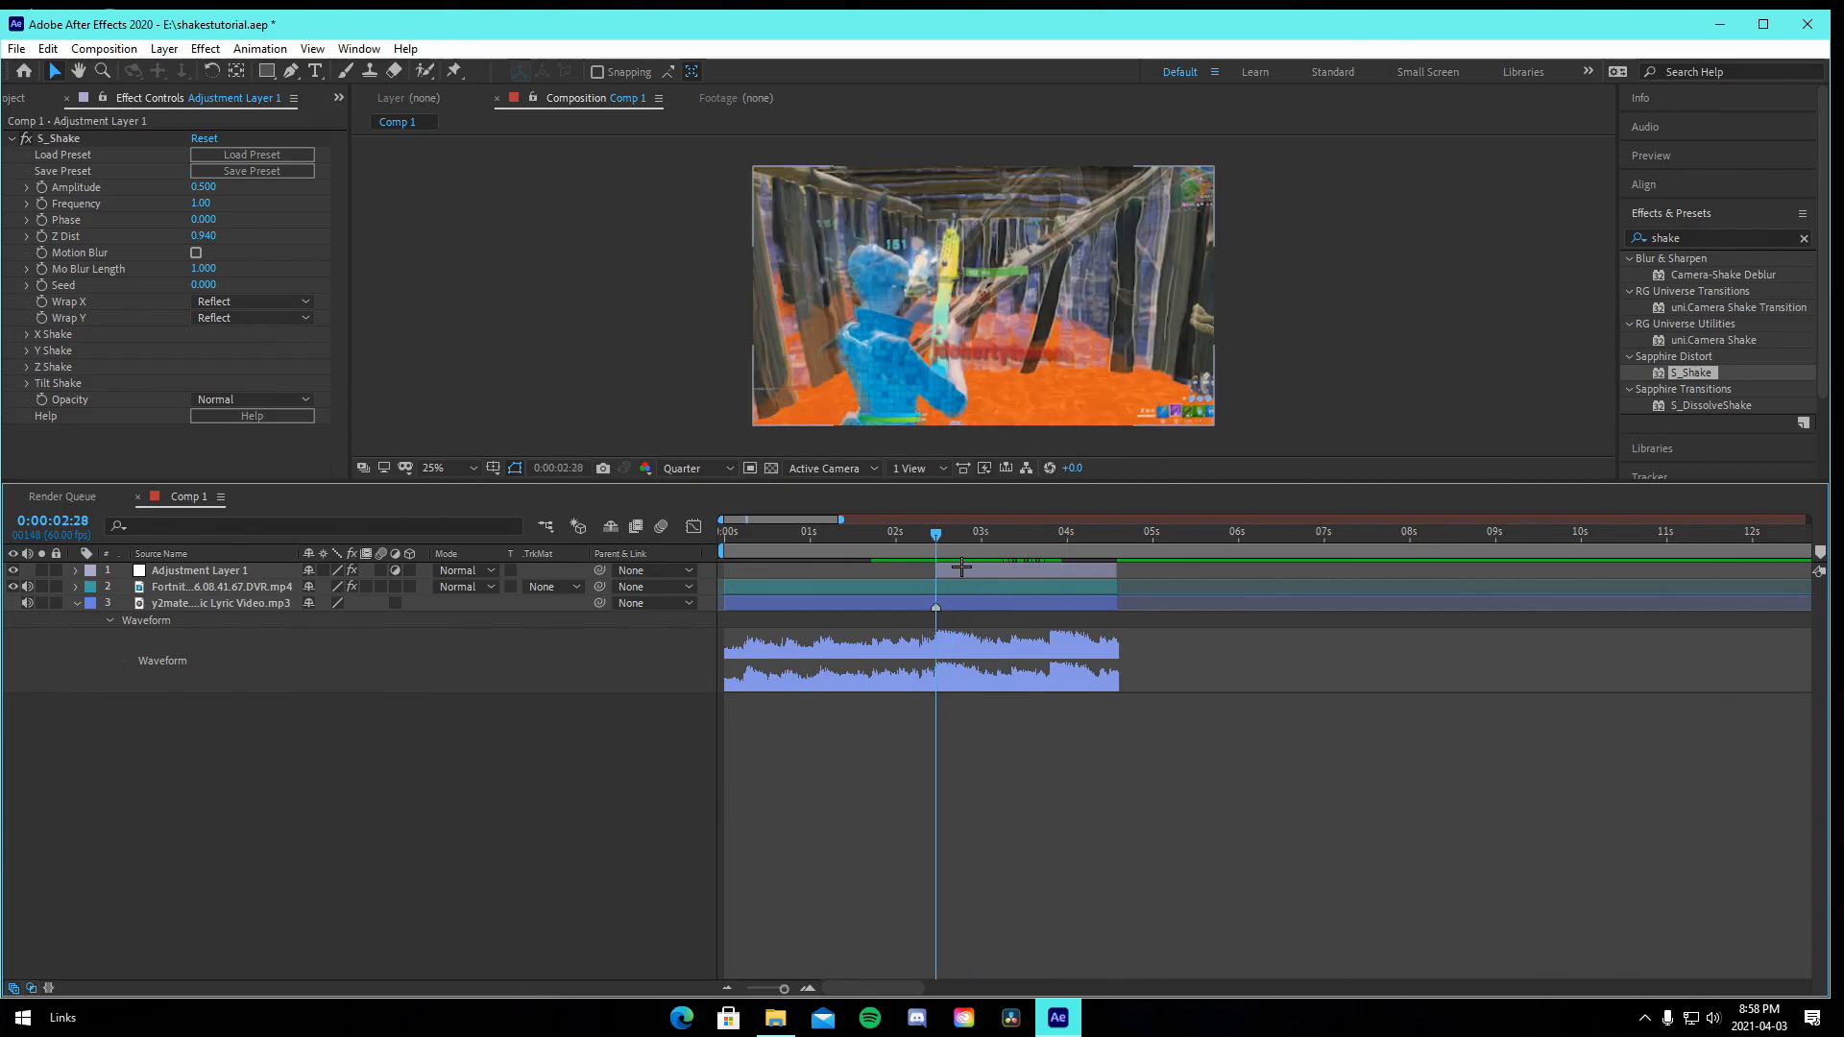
click(42, 188)
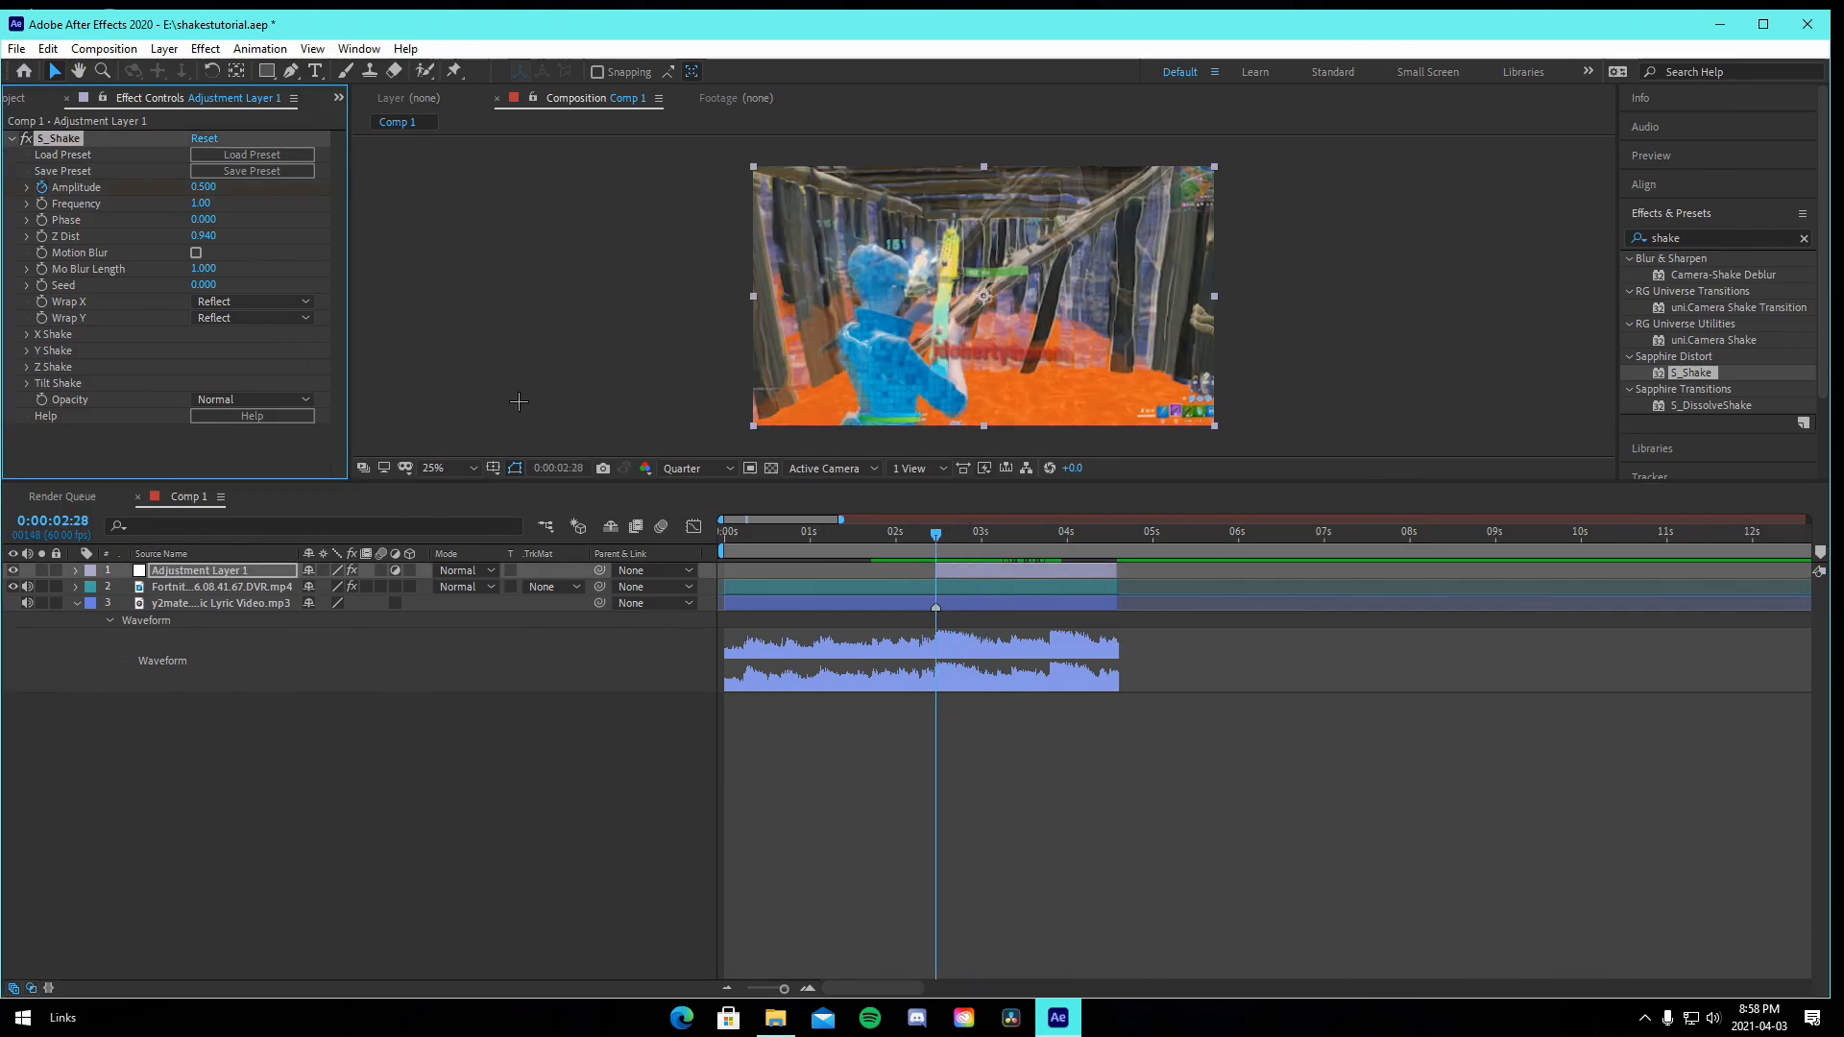
click(42, 235)
At the adjustment layer's end, 0:00:04:35, set S_Shake's Amplitude to 0.05 and Z Dist to 1.
click(1120, 544)
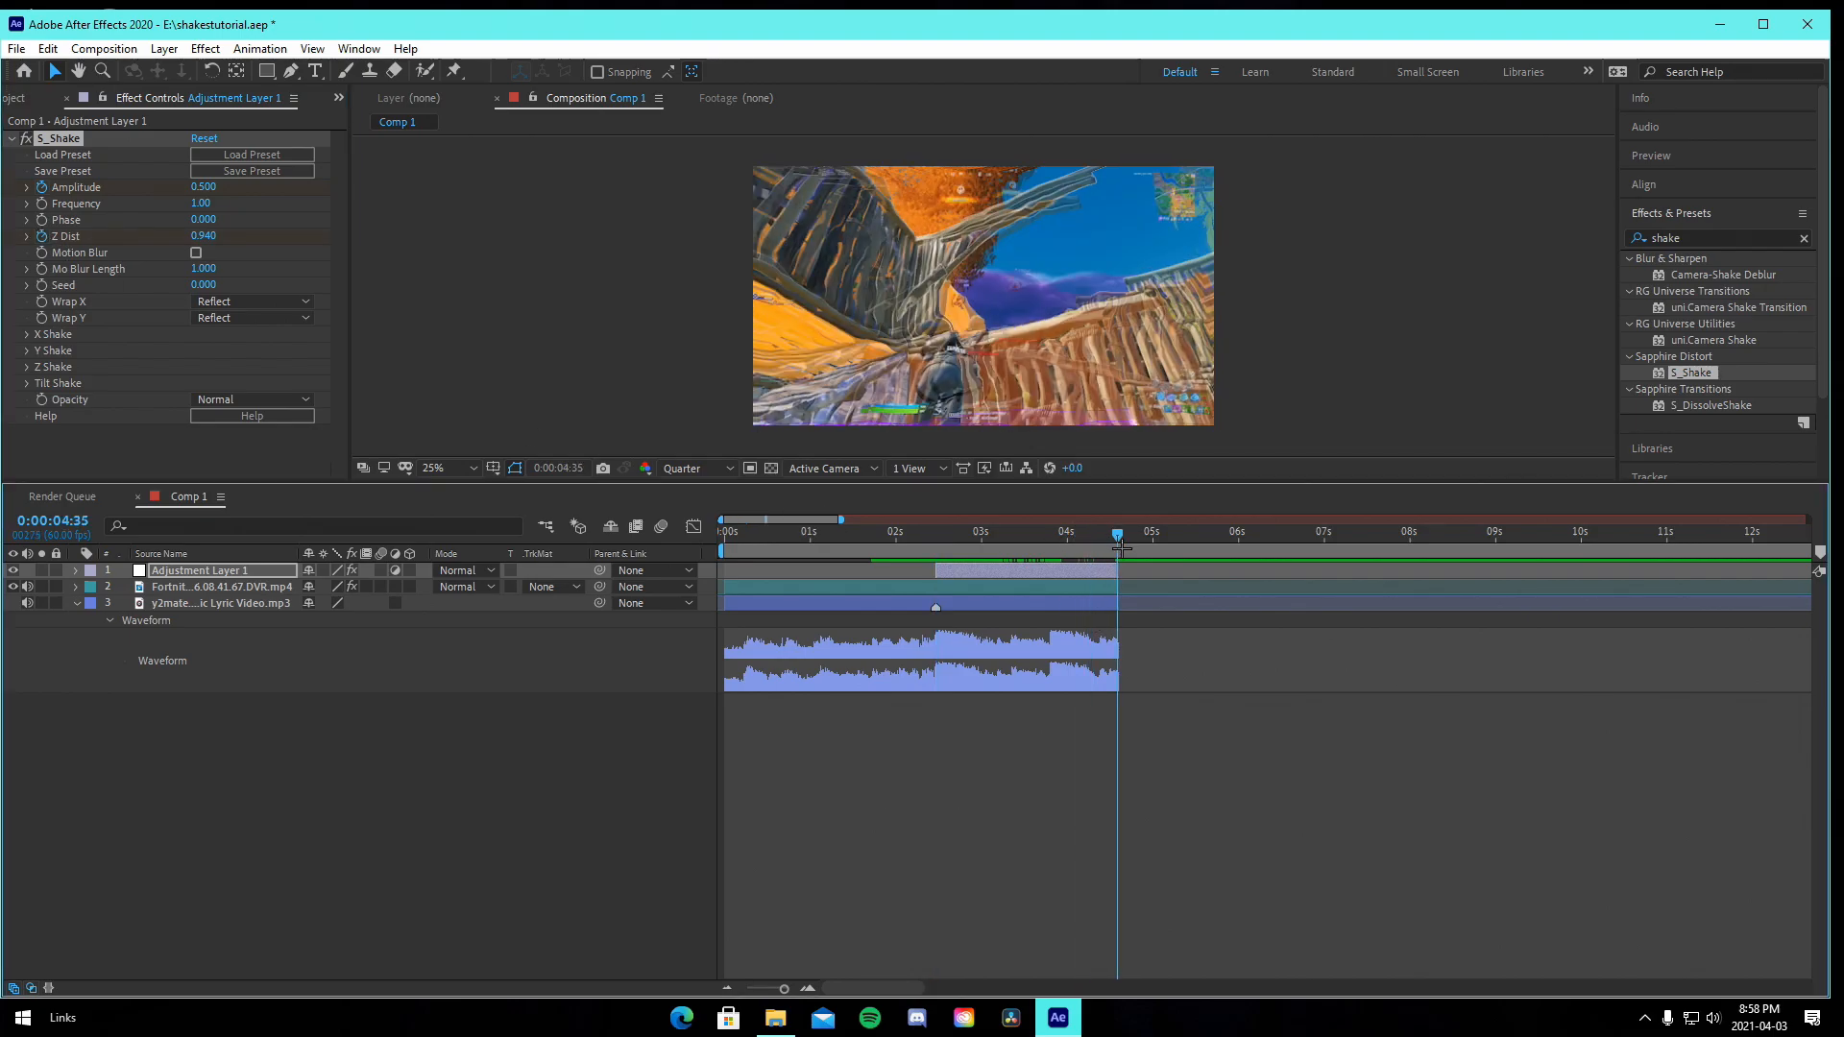
click(206, 187)
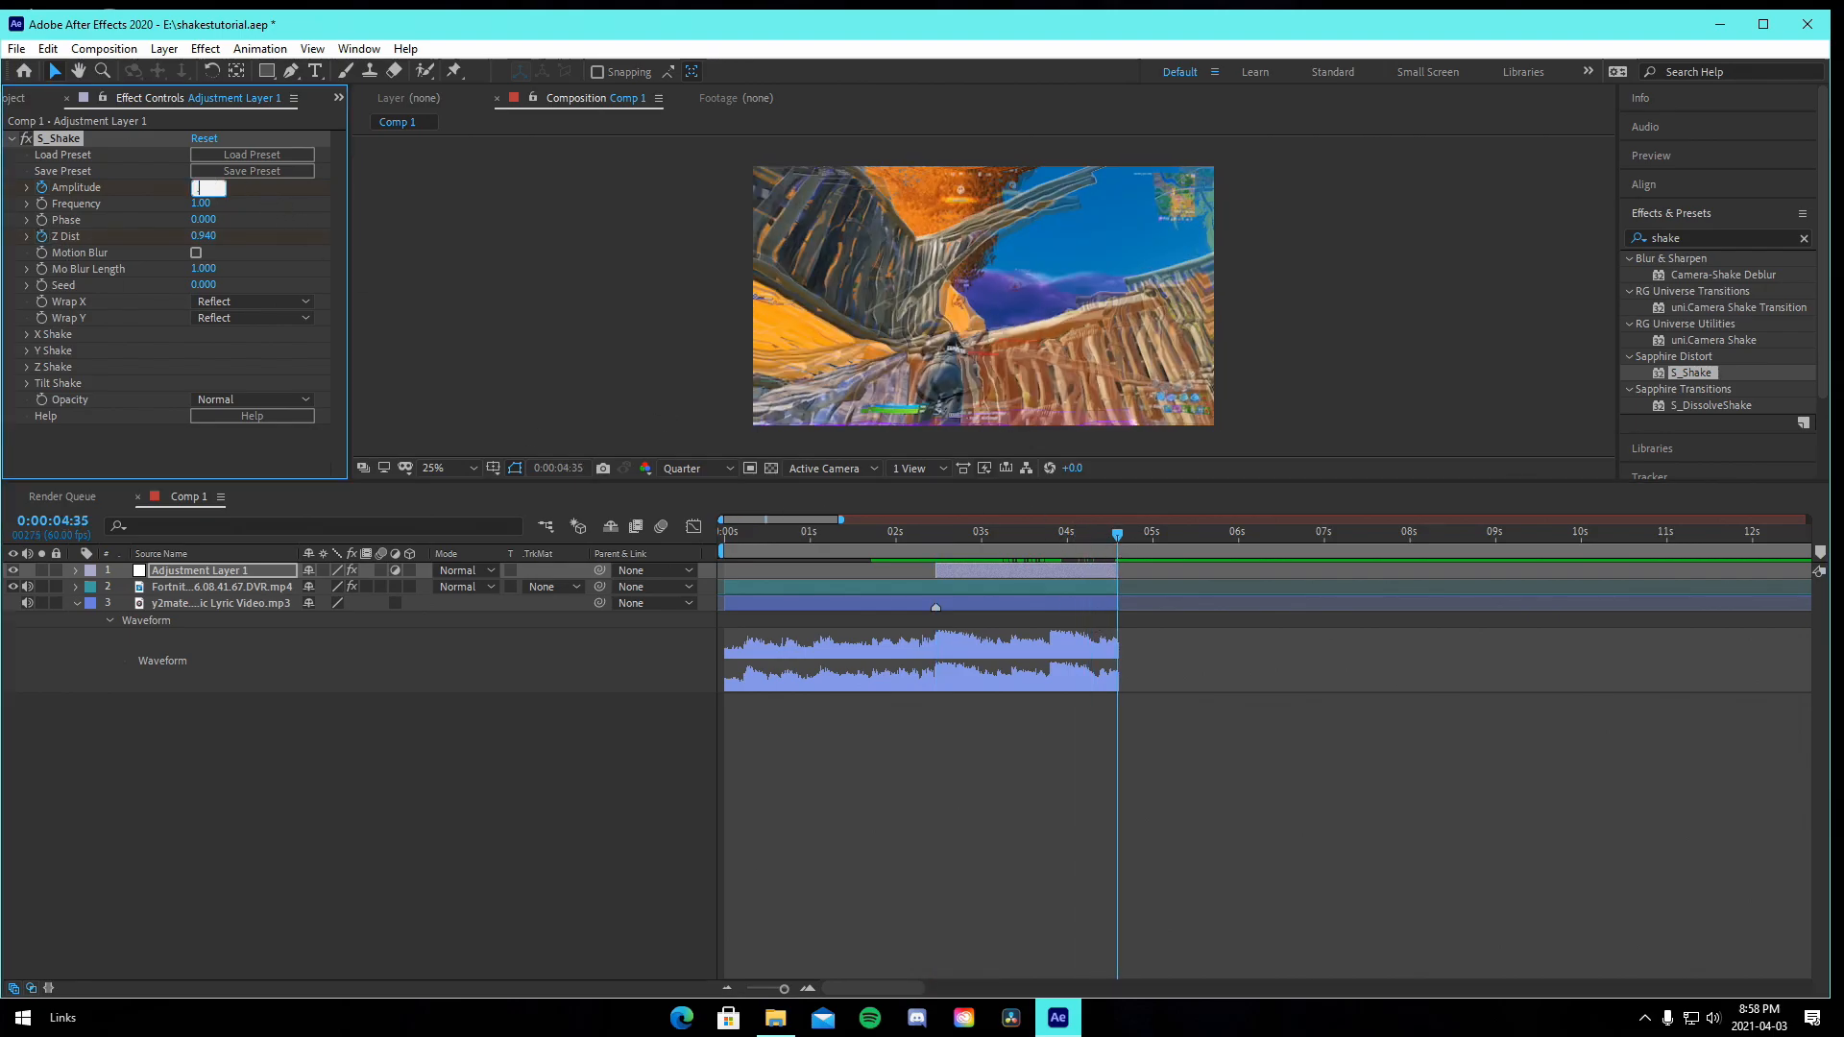
text(.05)
key(Return)
click(207, 237)
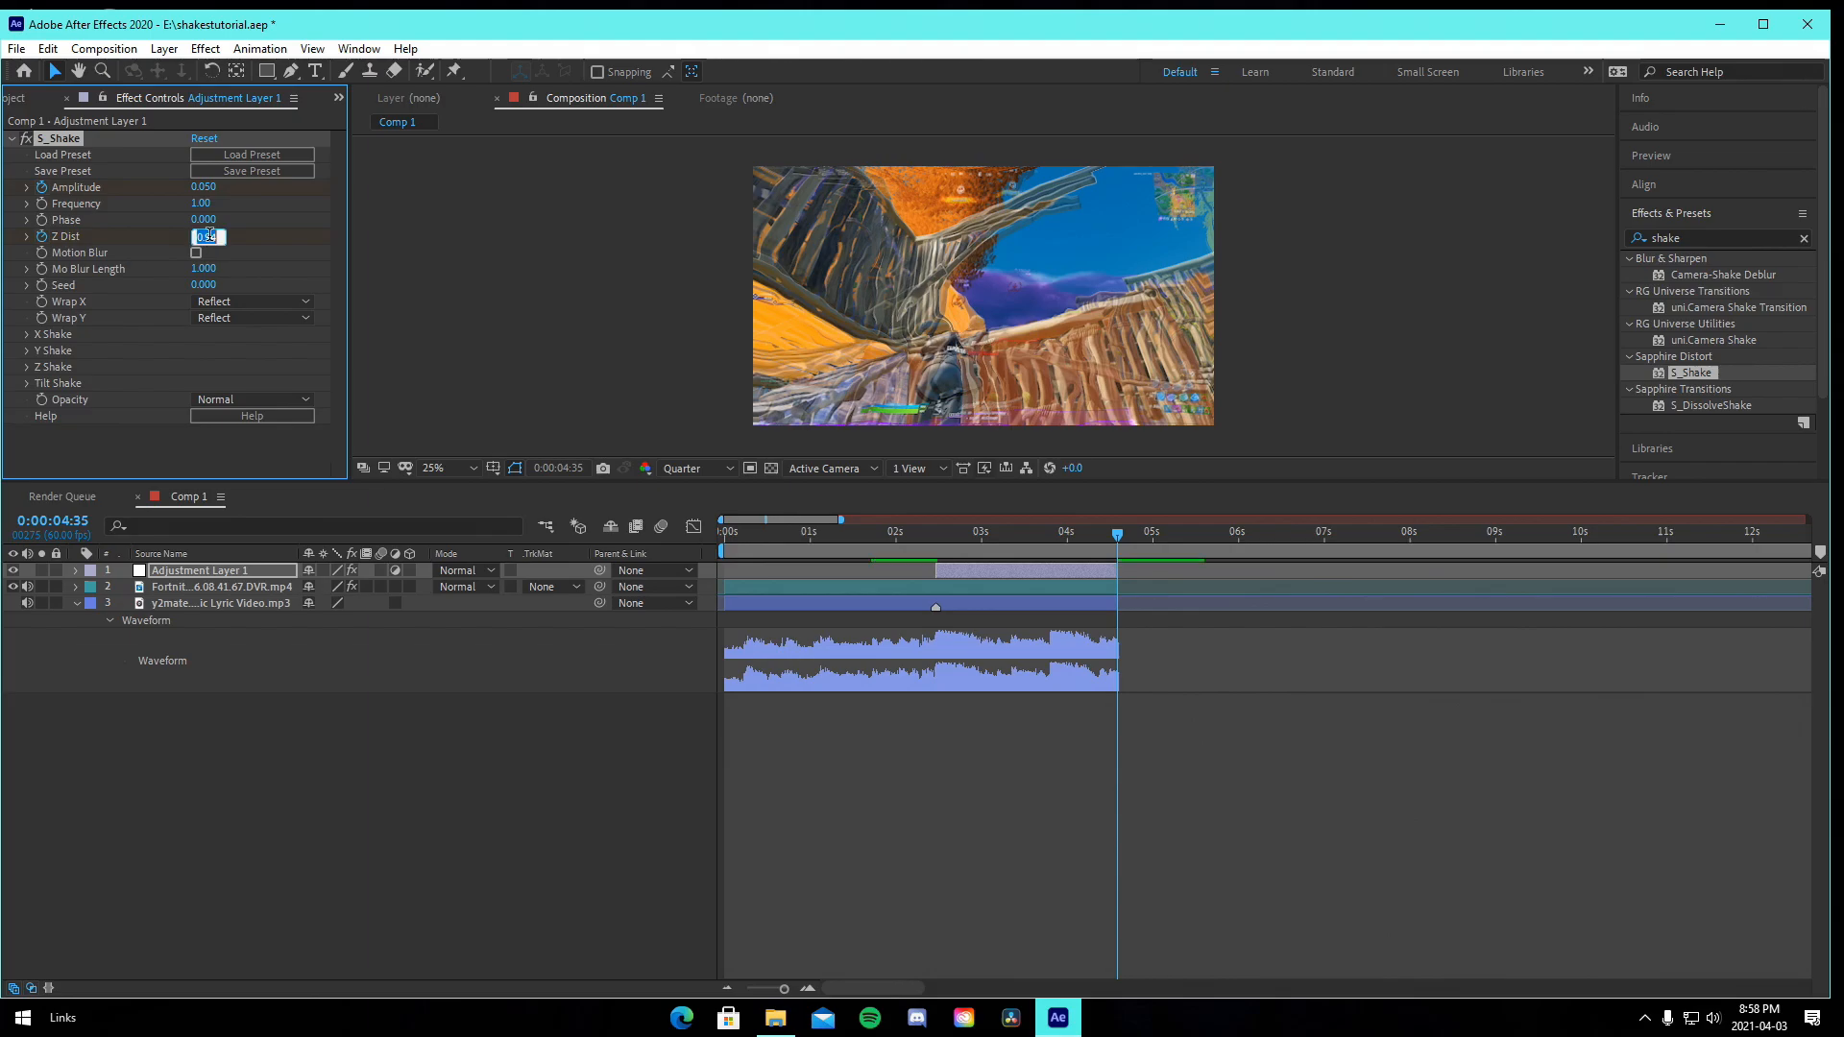
text(1)
key(Return)
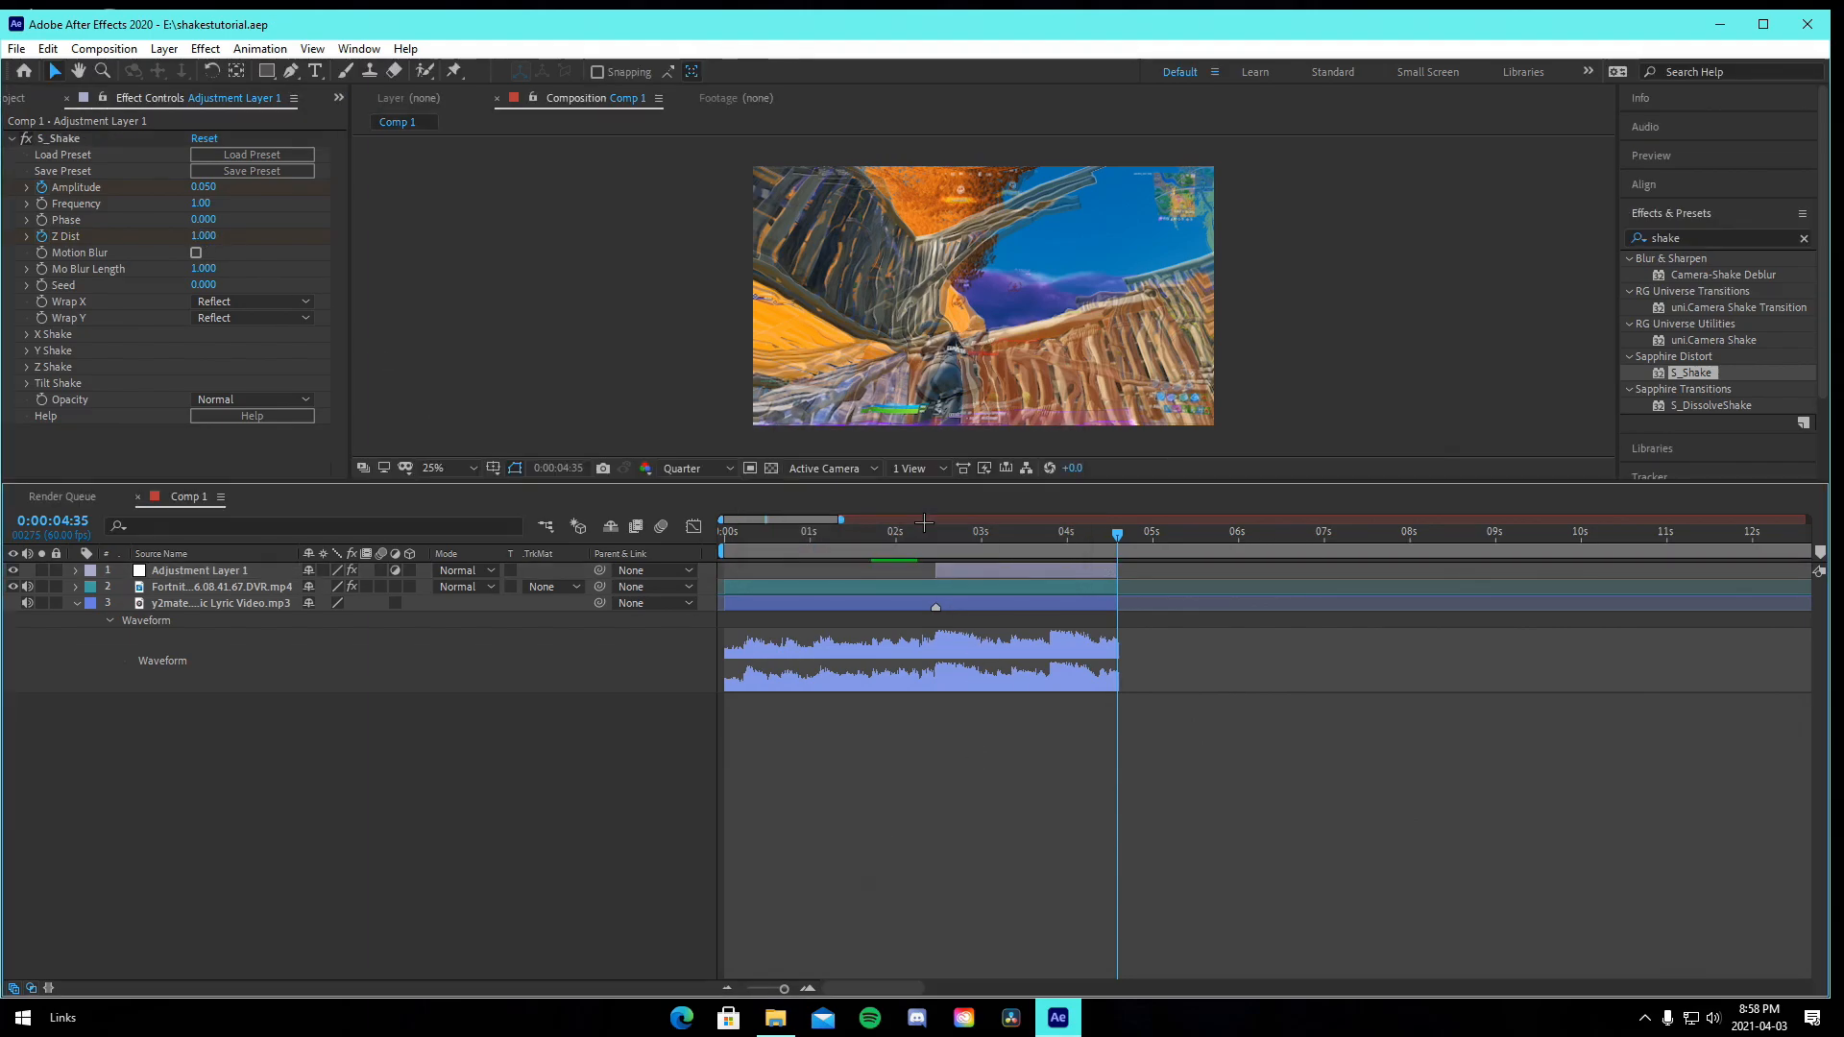
Return to 0:00:02:28 and apply a second S_Shake effect to the adjustment layer.
click(943, 531)
drag(944, 531, 885, 602)
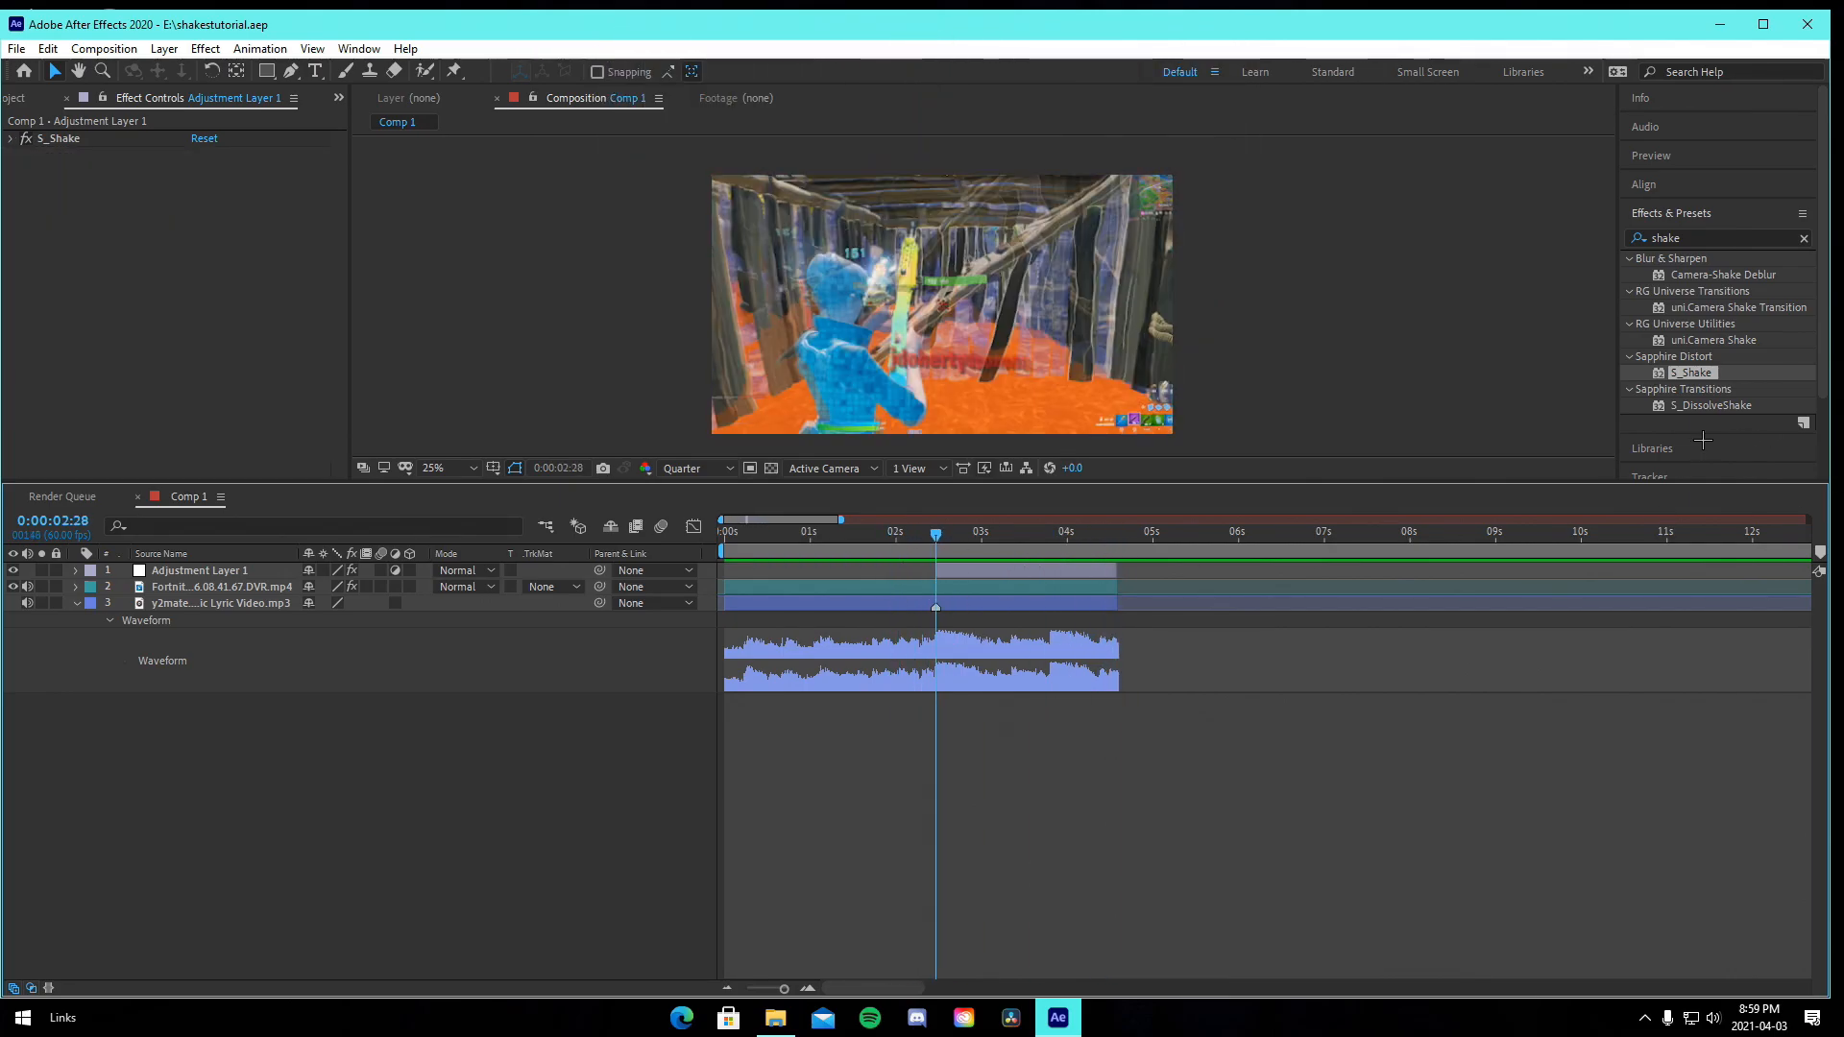
drag(1696, 374, 1050, 574)
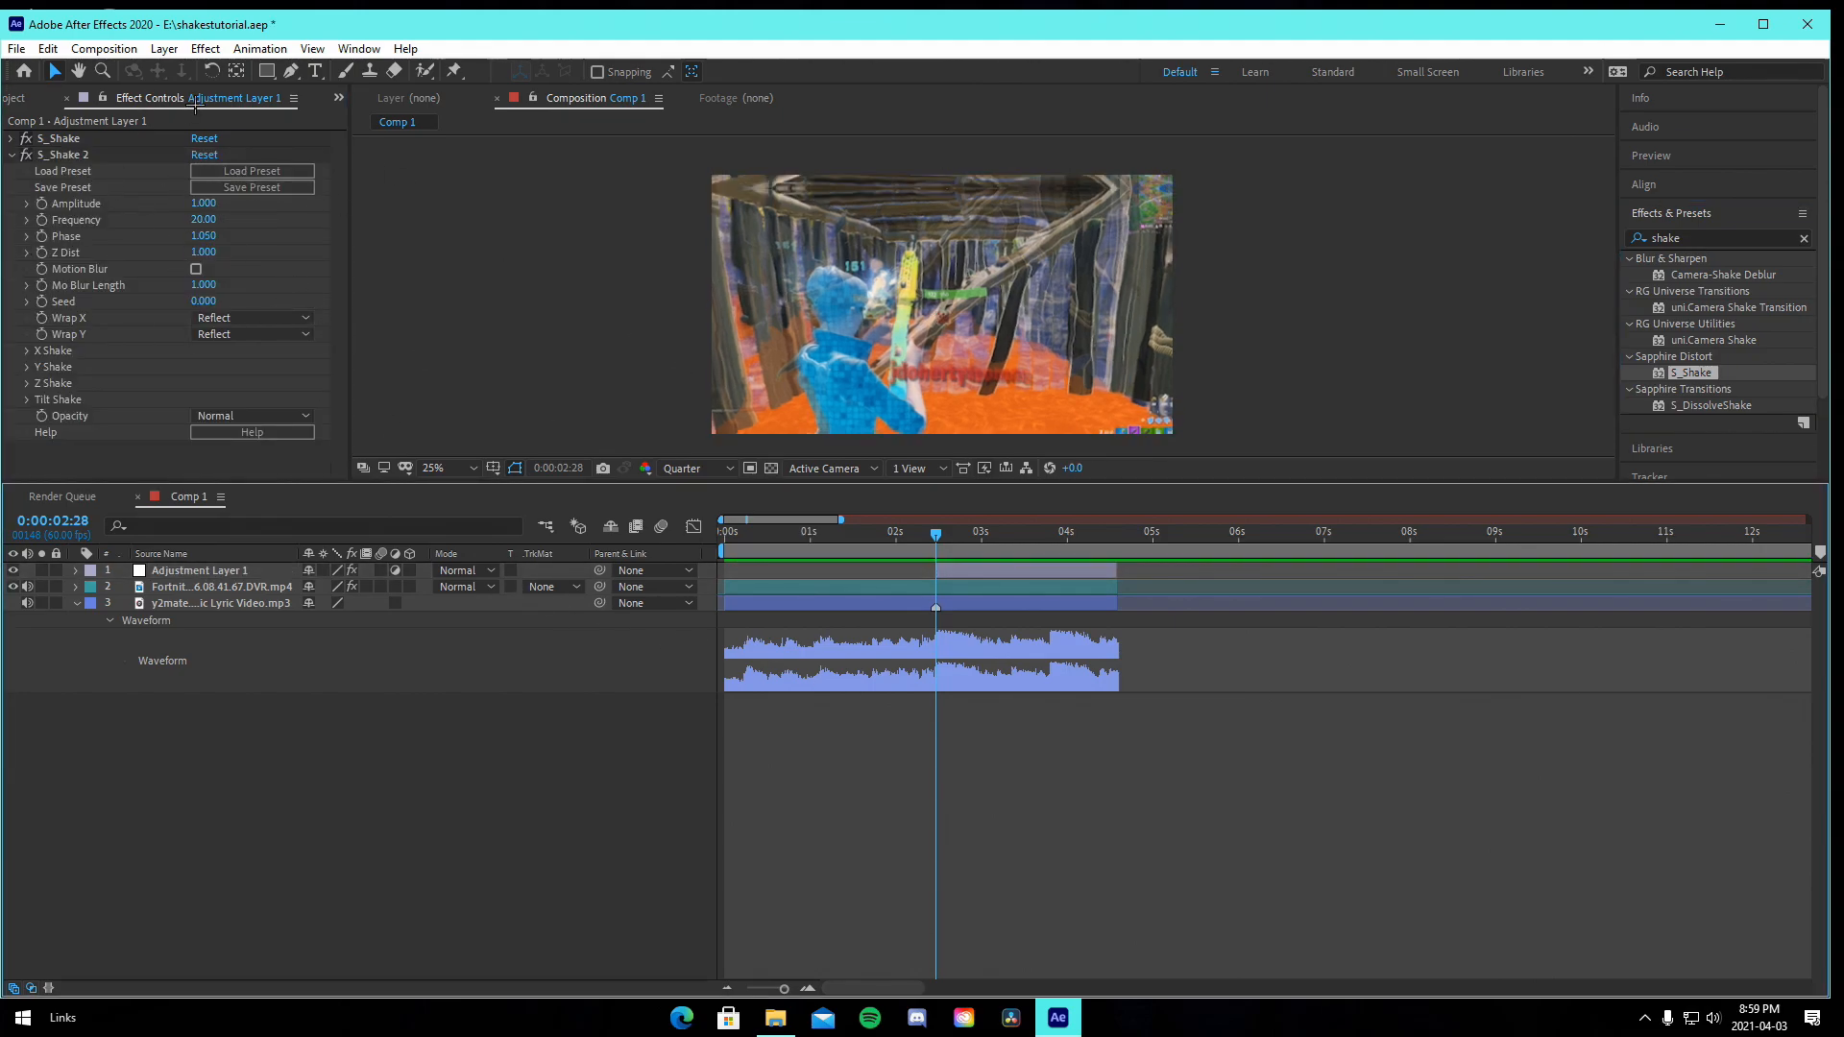
Examine the Y, Z and Tilt Shake settings of the second S_Shake effect.
click(26, 367)
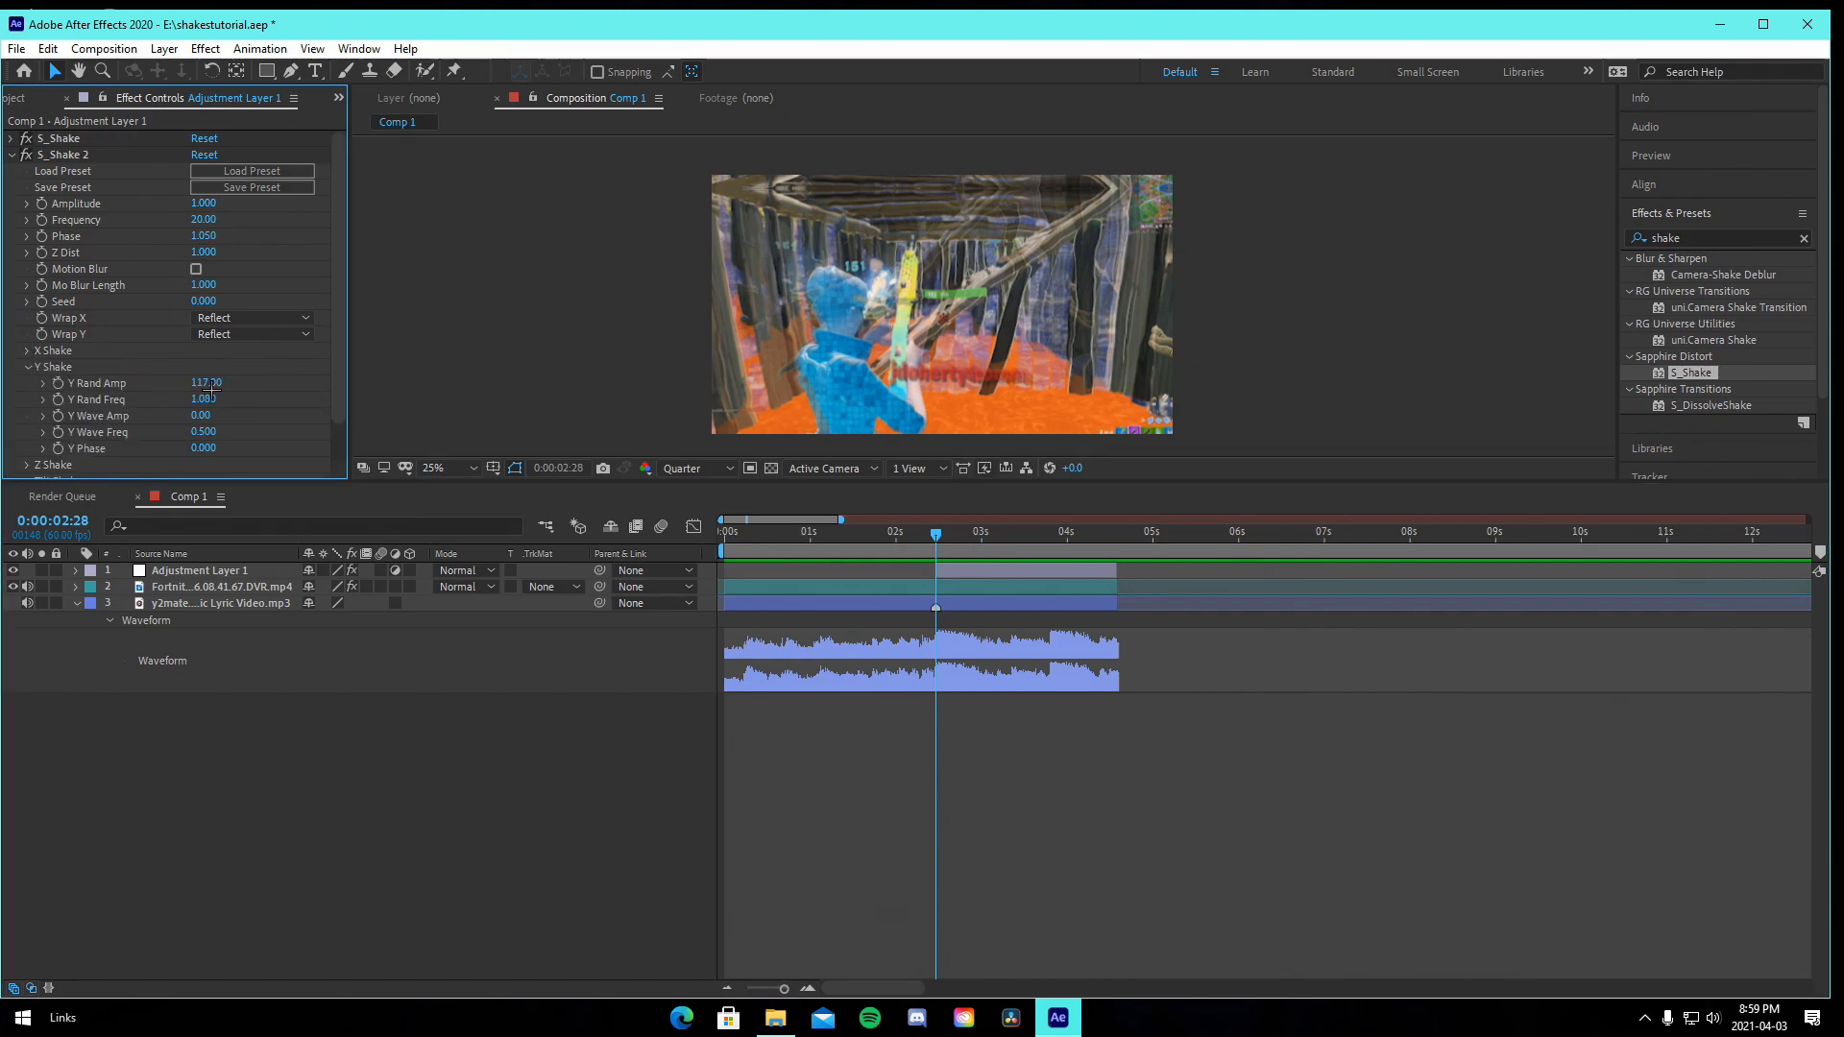
click(27, 367)
click(26, 384)
scroll(61, 407, down, 1)
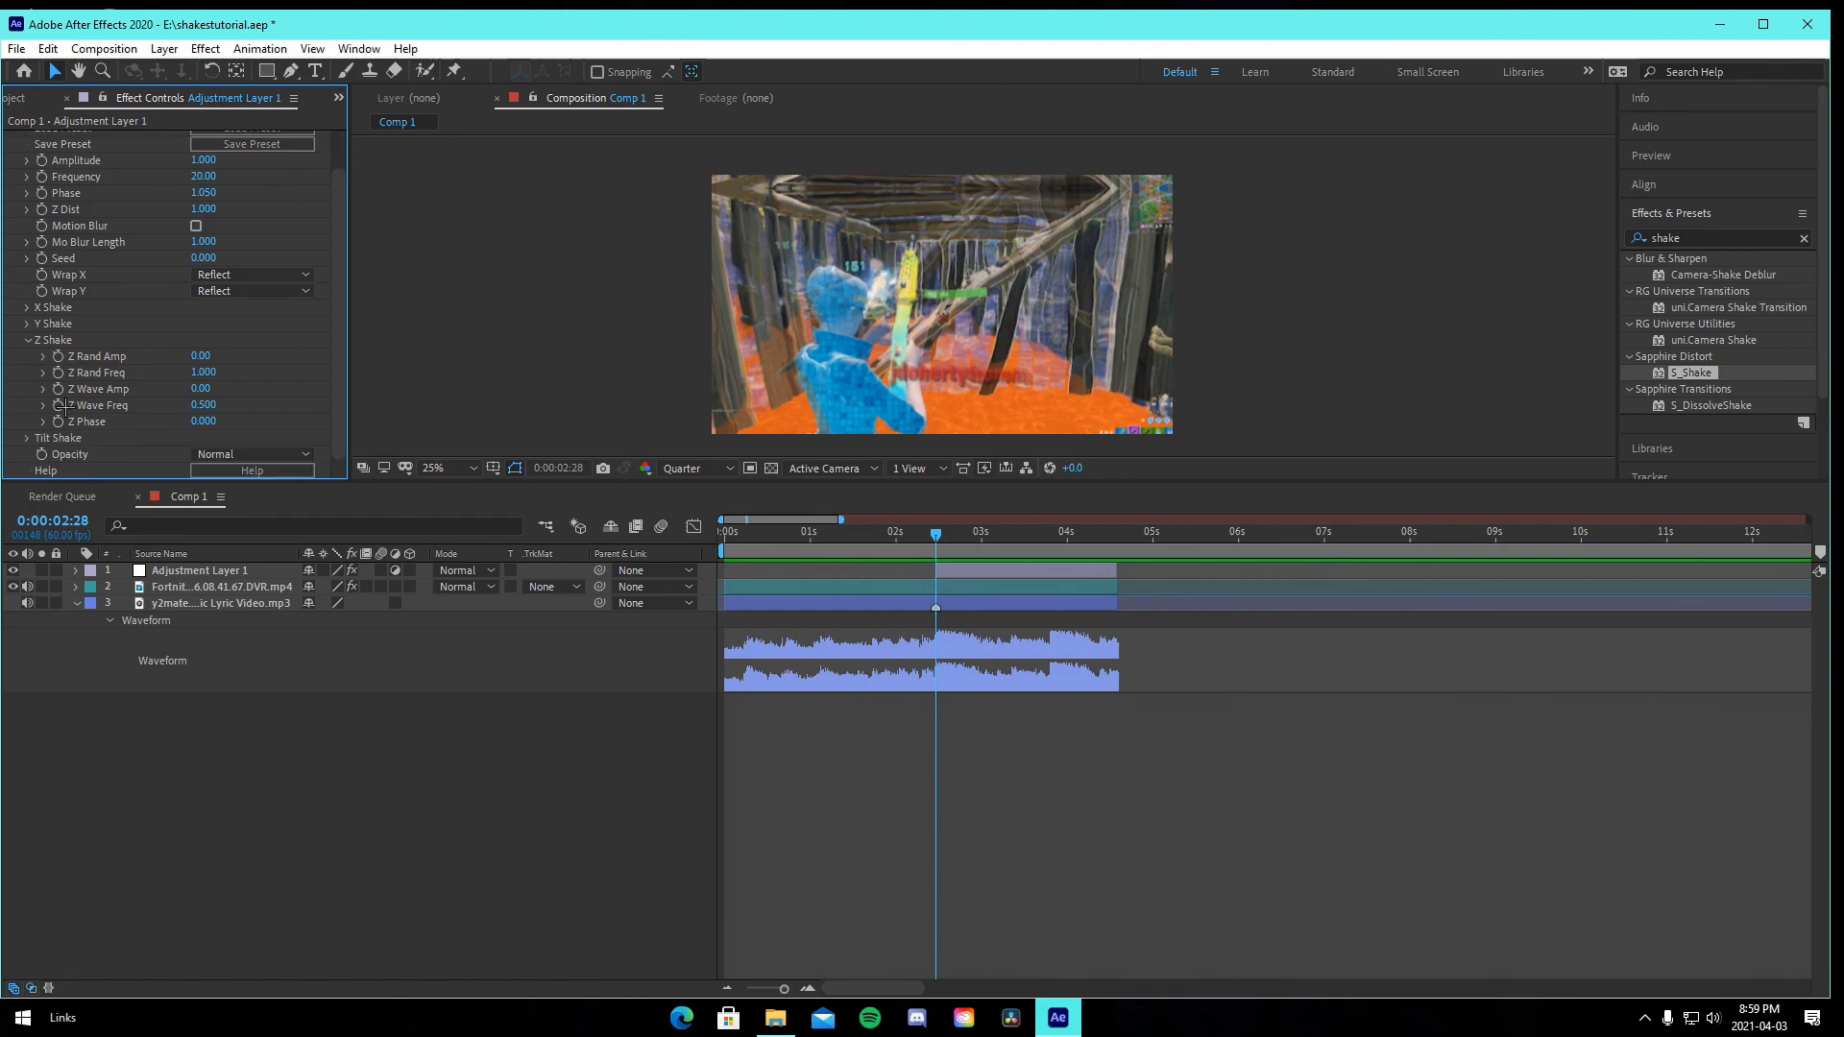
click(27, 342)
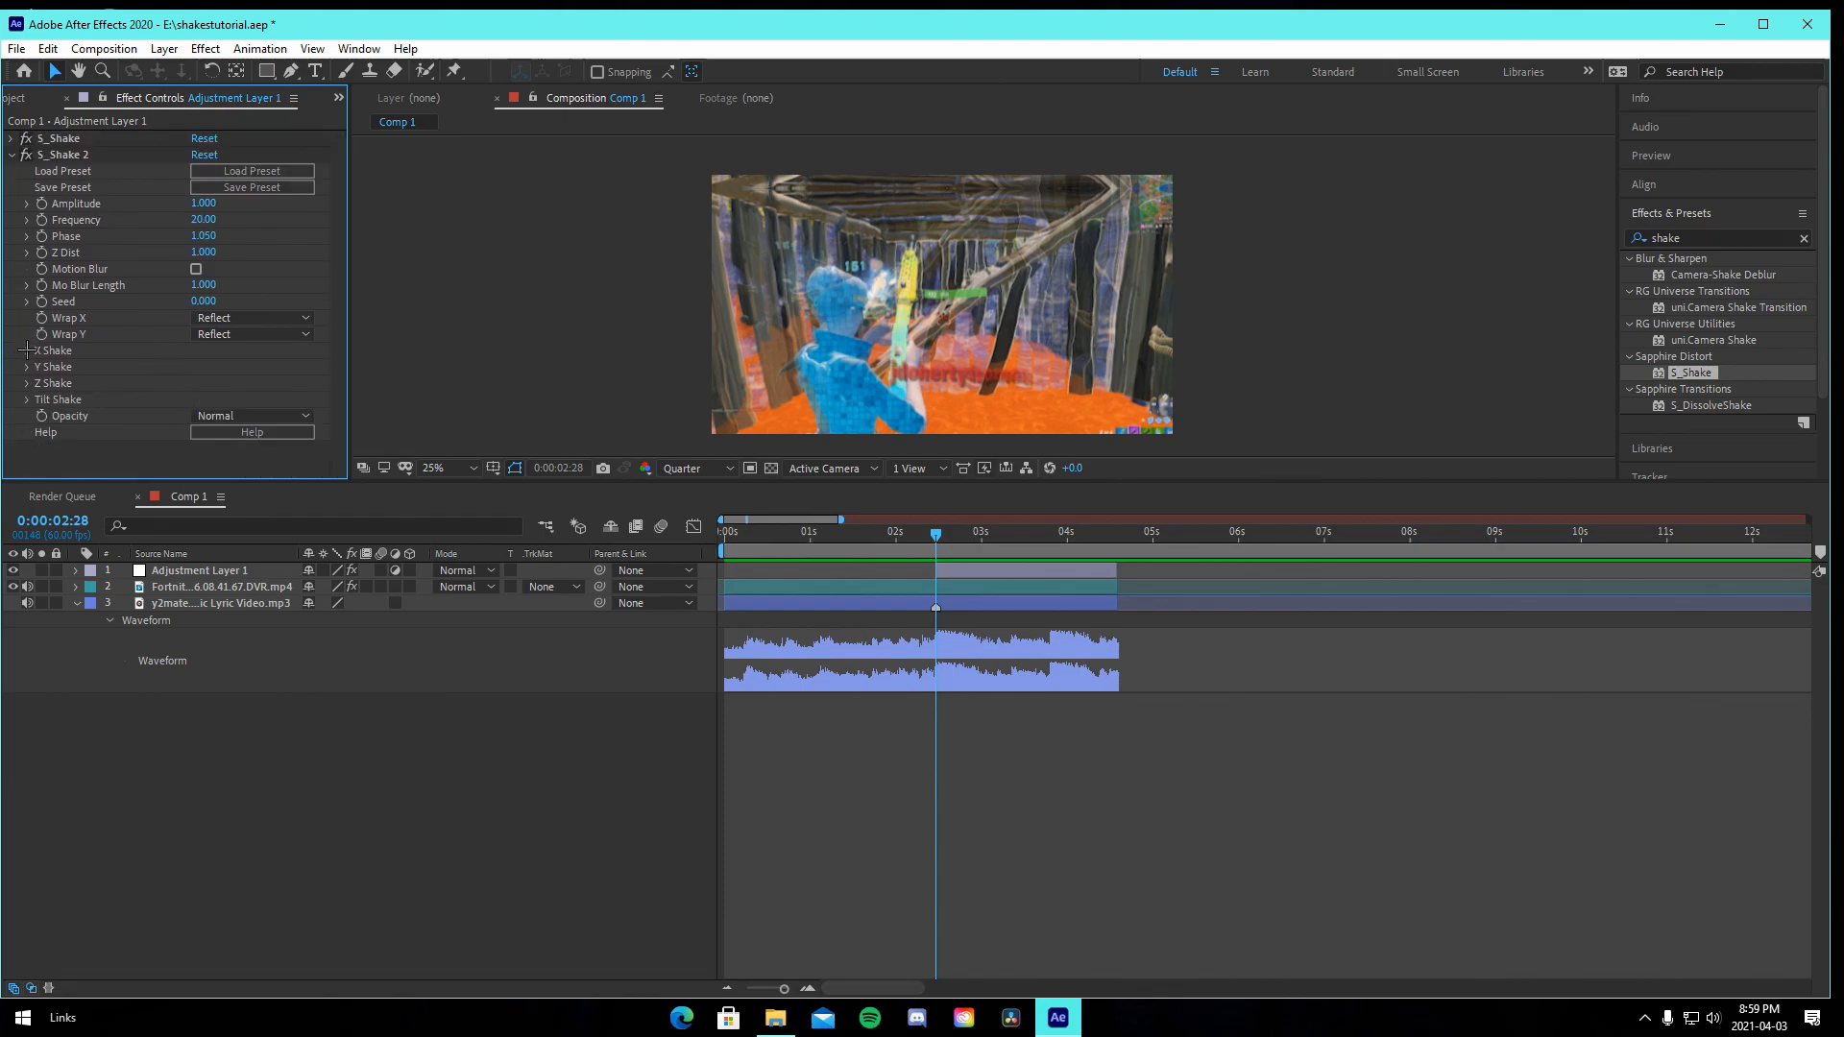
click(24, 399)
click(26, 386)
Keyframe the second S_Shake's Amplitude and open that value for editing at 0:00:02:38.
click(63, 155)
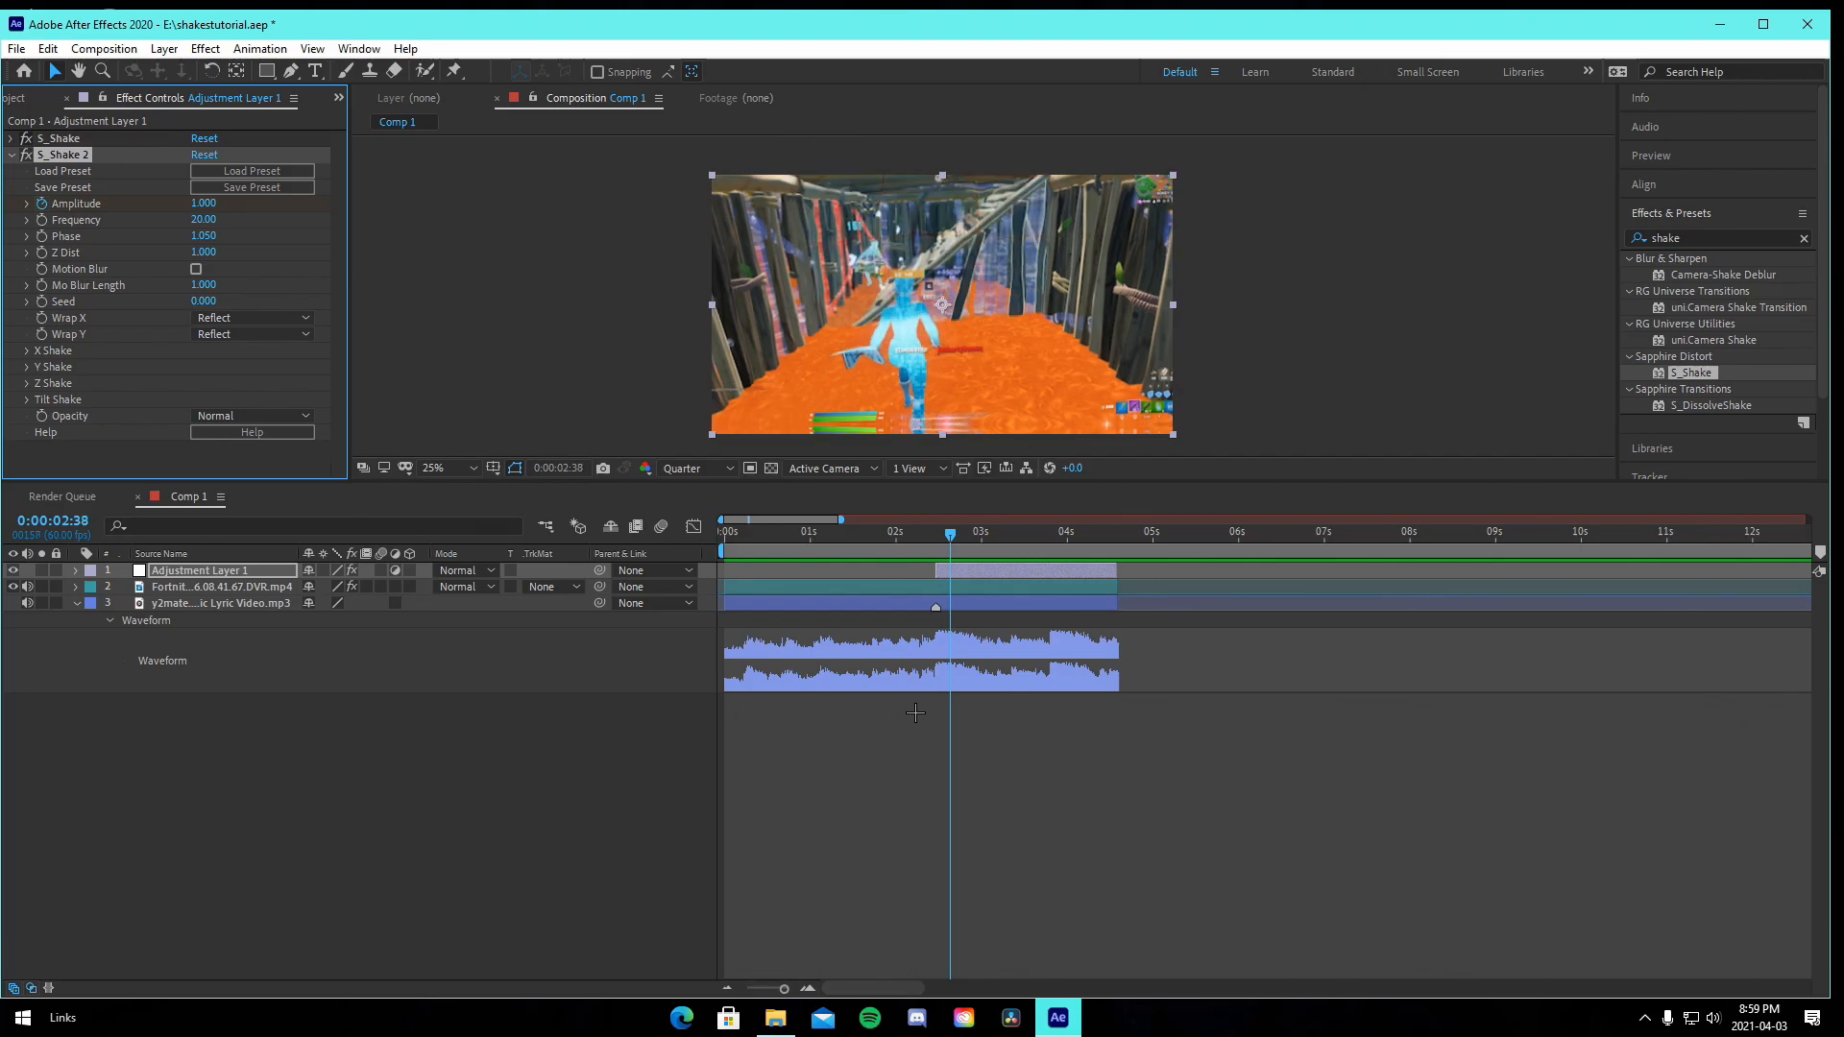
click(212, 203)
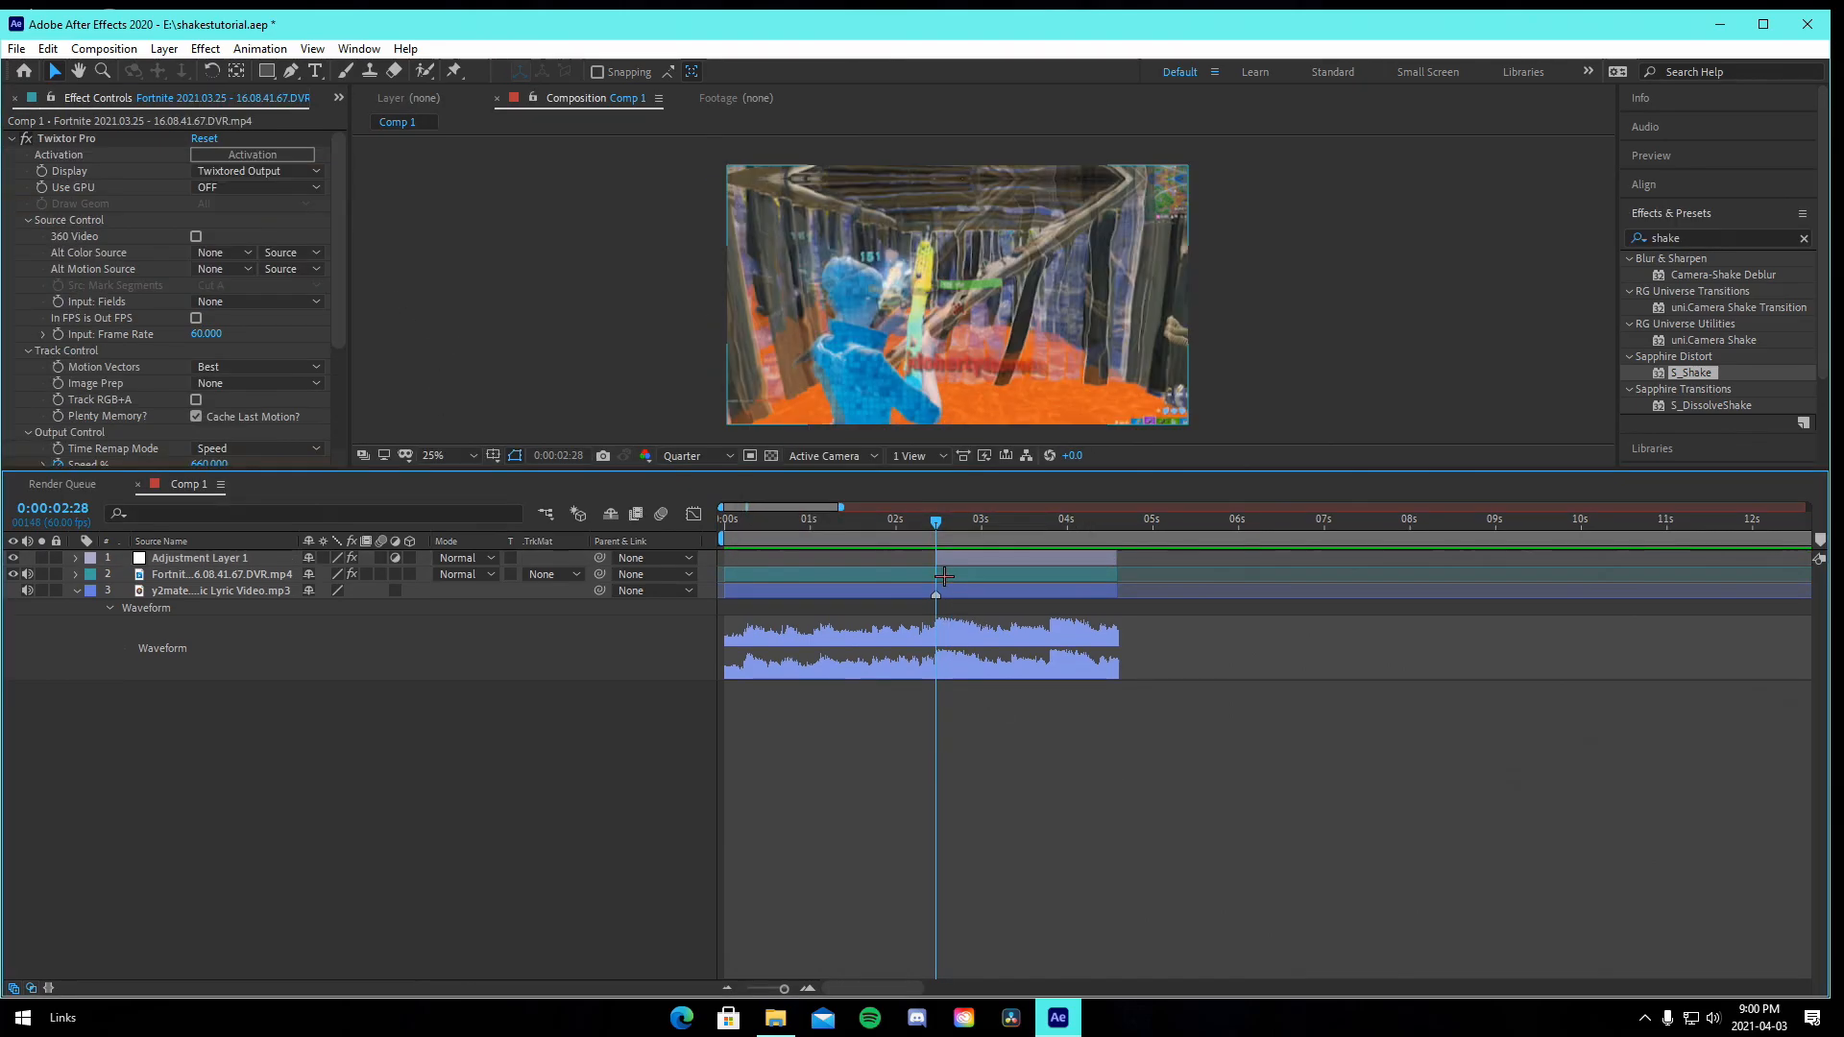
Add another adjustment layer directly above the gameplay clip, split it at 0:00:02:28 and delete the part after the music marker.
click(944, 575)
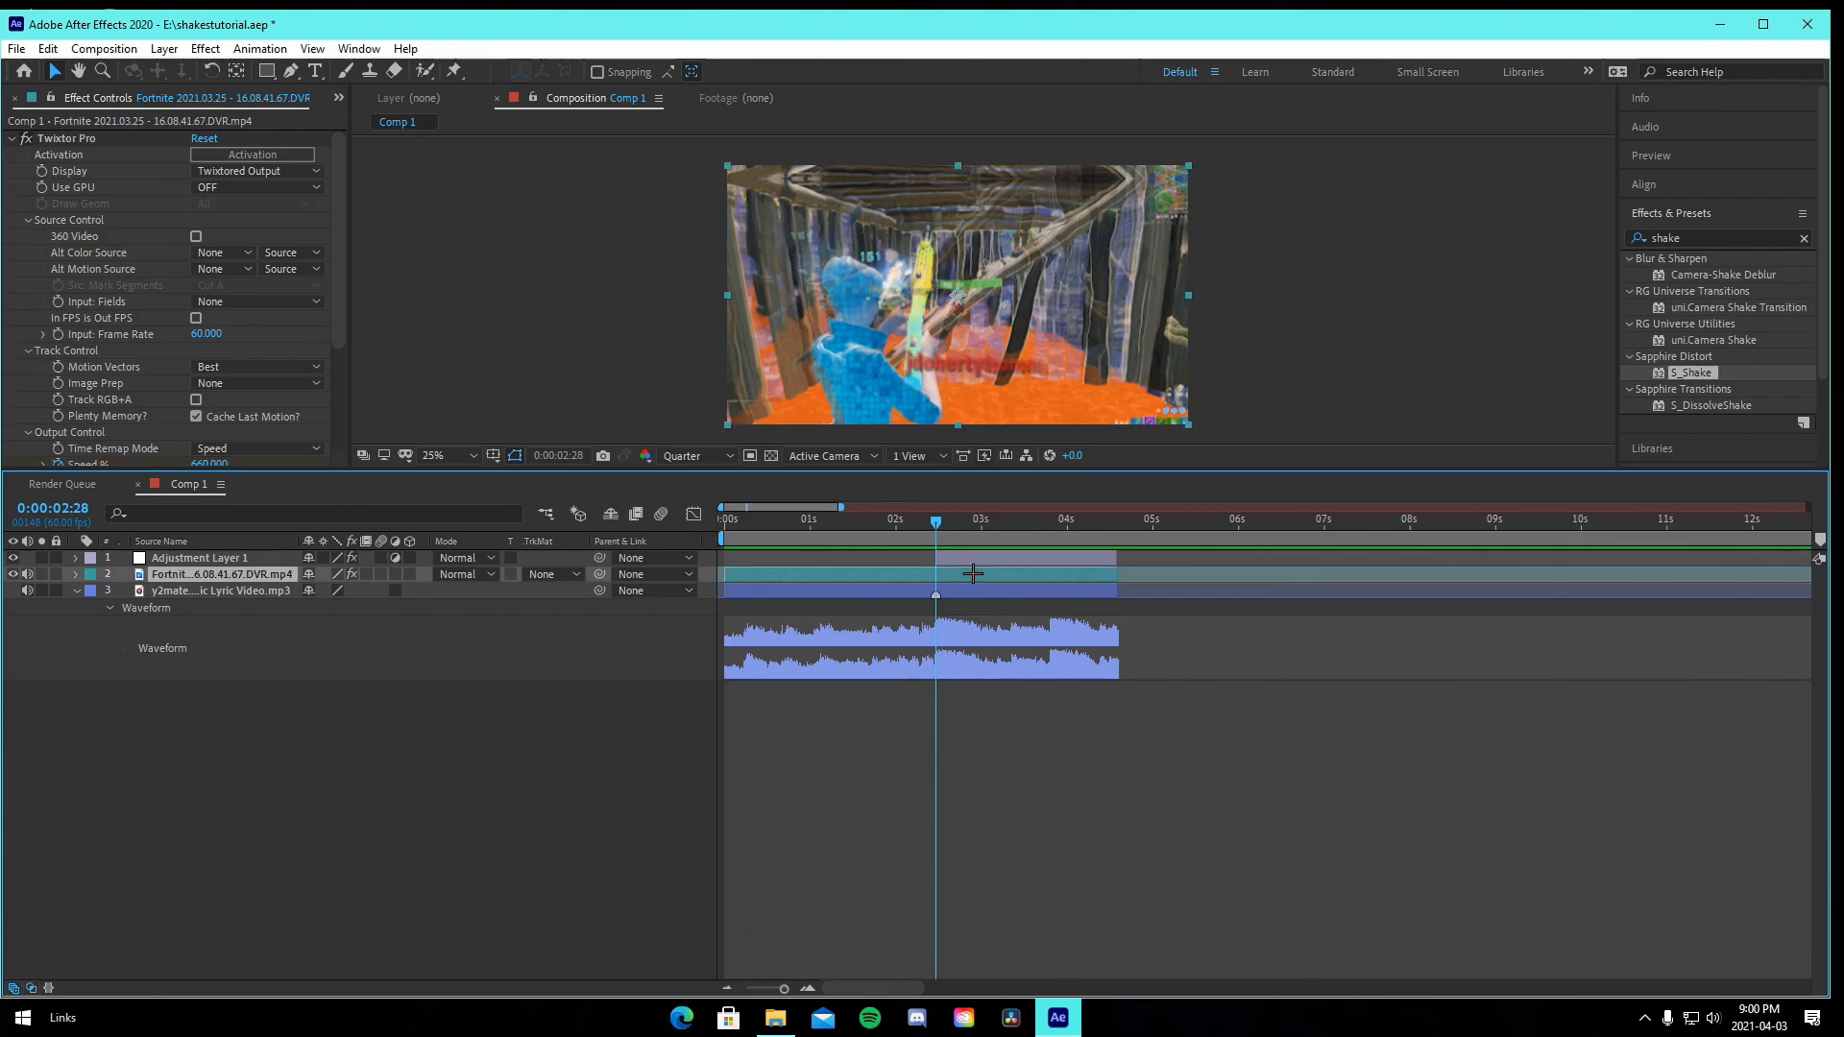
key(ctrl+alt+y)
key(ctrl+shift+d)
key(Delete)
Trim the start of the adjustment layer that ends at the music marker to 0:00:01:36.
drag(901, 534, 858, 548)
click(846, 574)
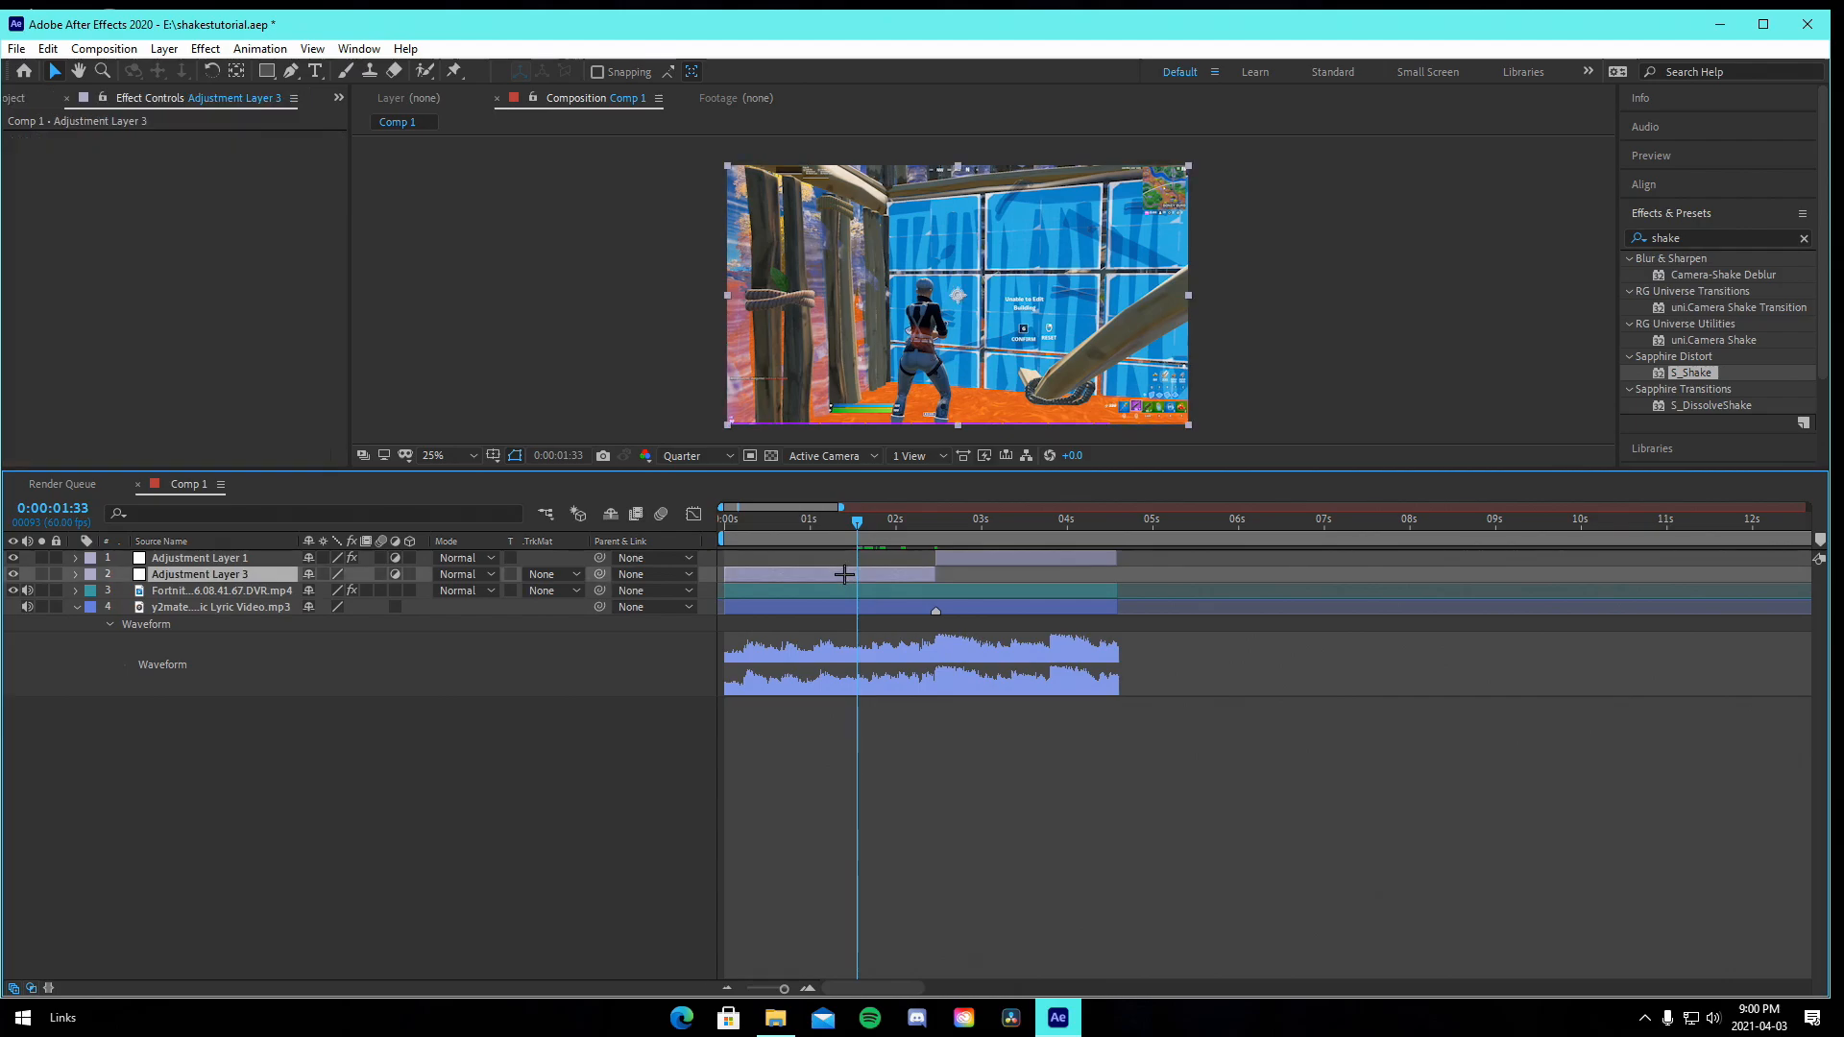
key(alt+bracketleft)
click(822, 590)
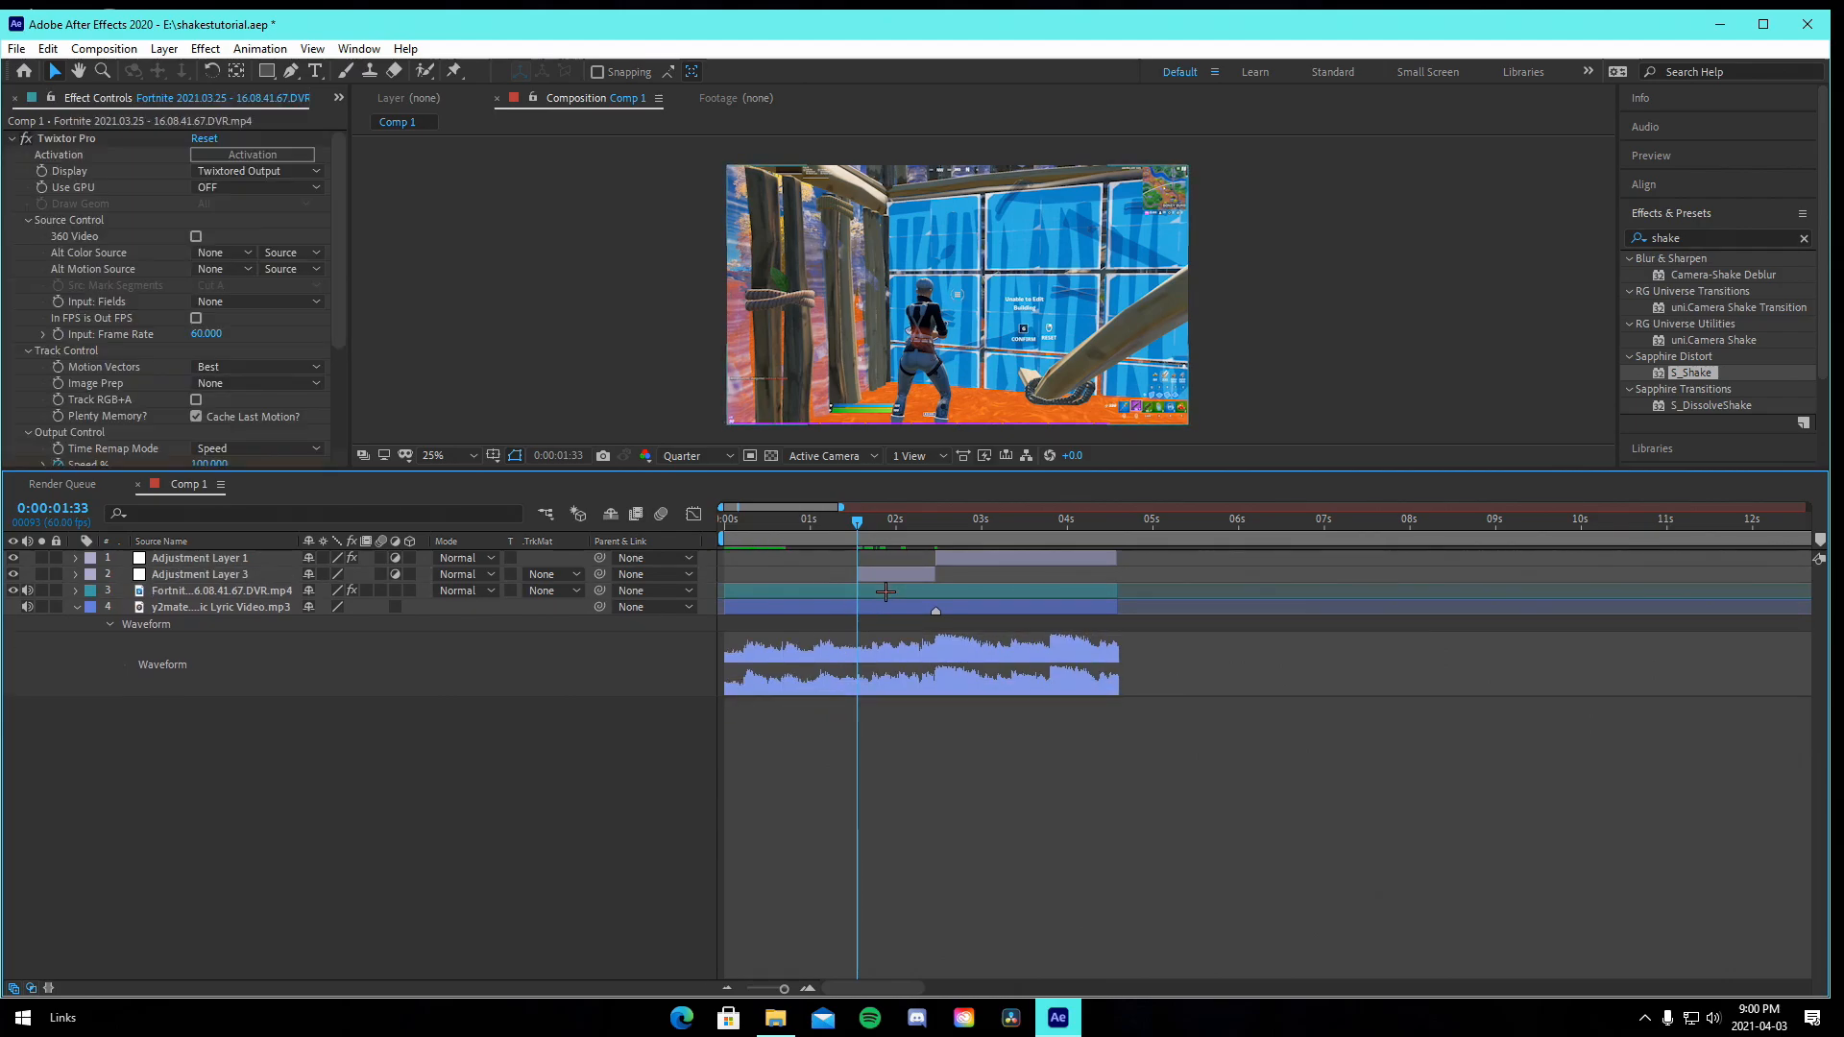
click(937, 534)
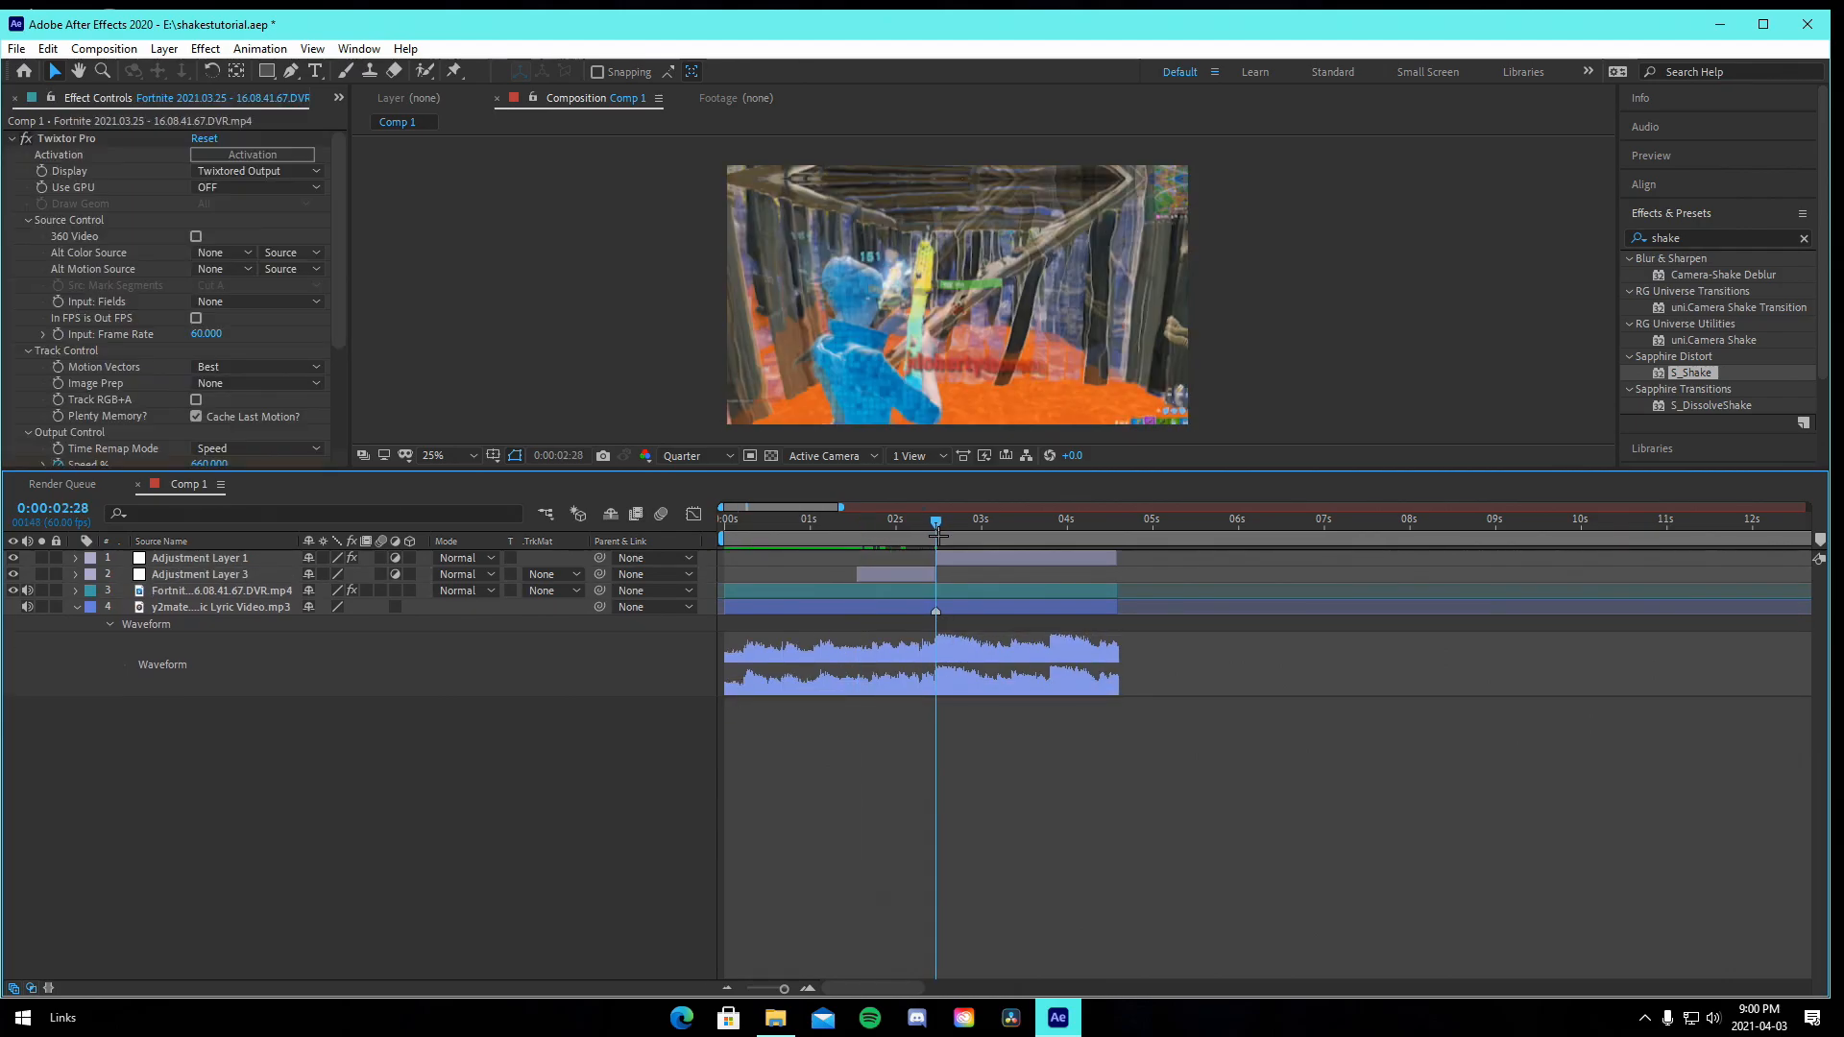
drag(937, 525, 861, 541)
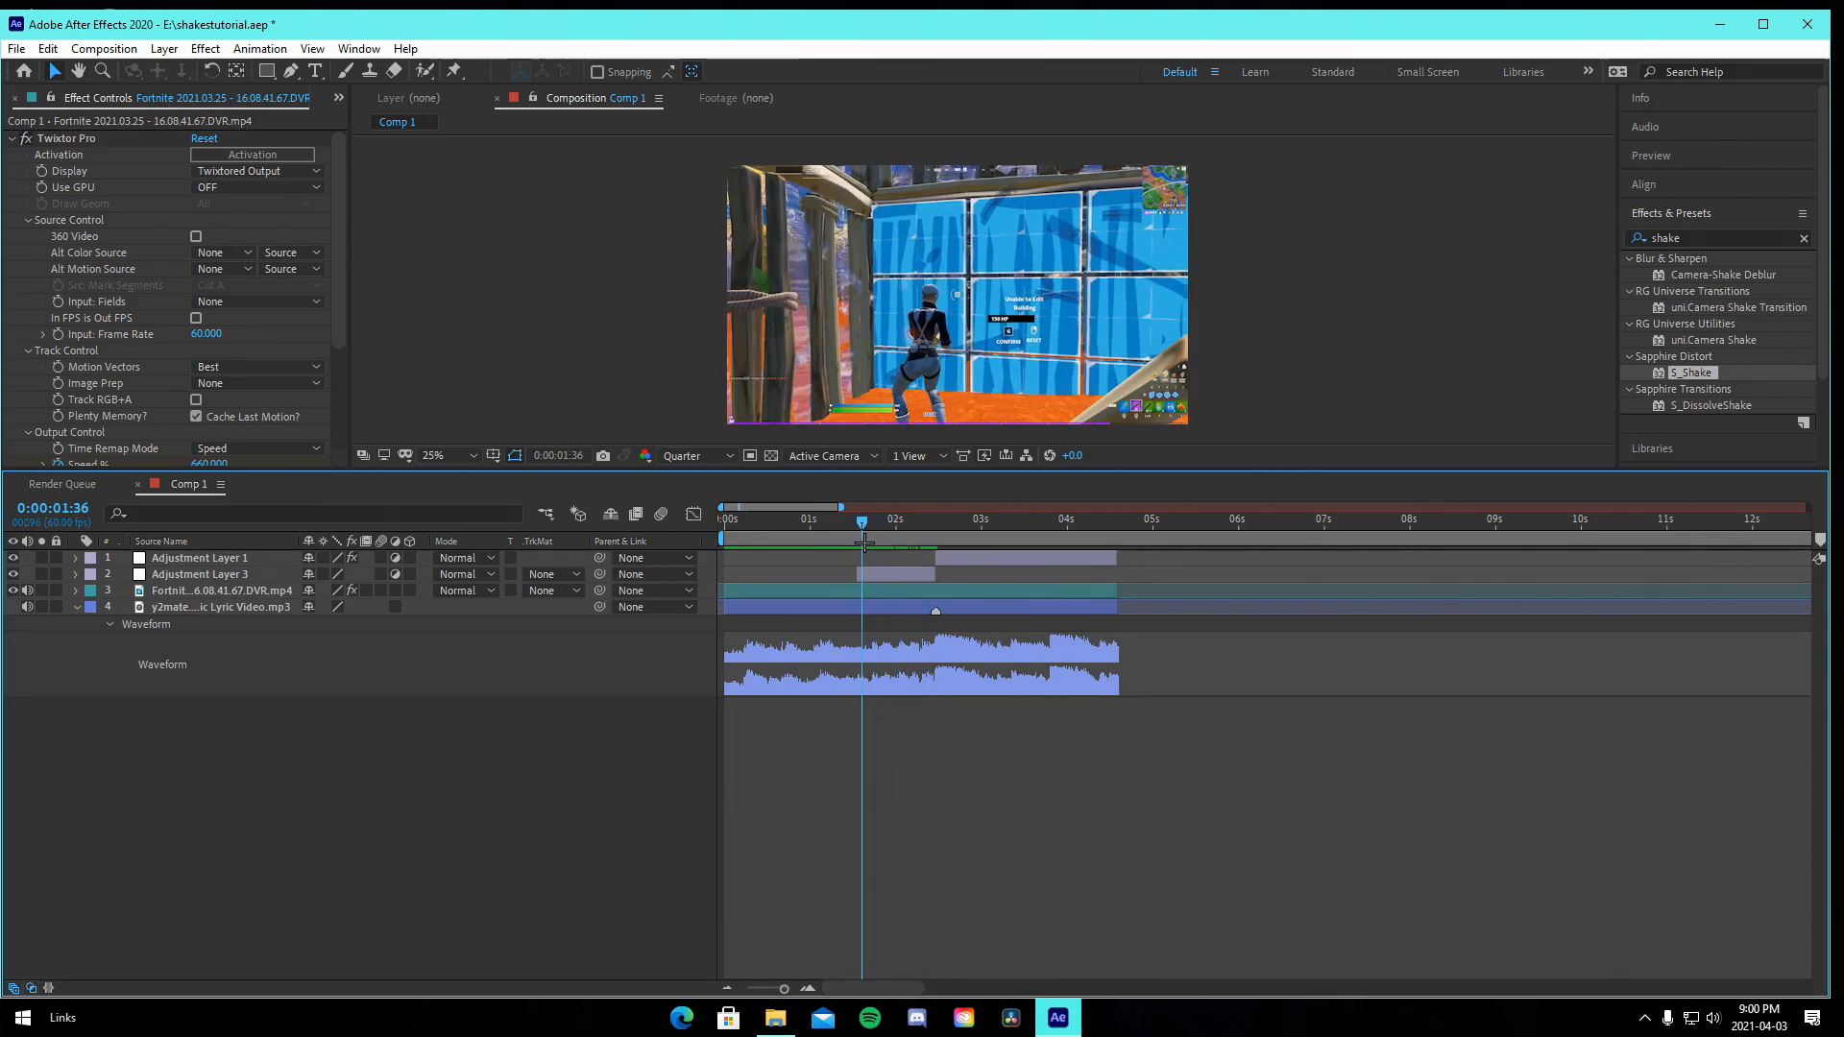
click(858, 573)
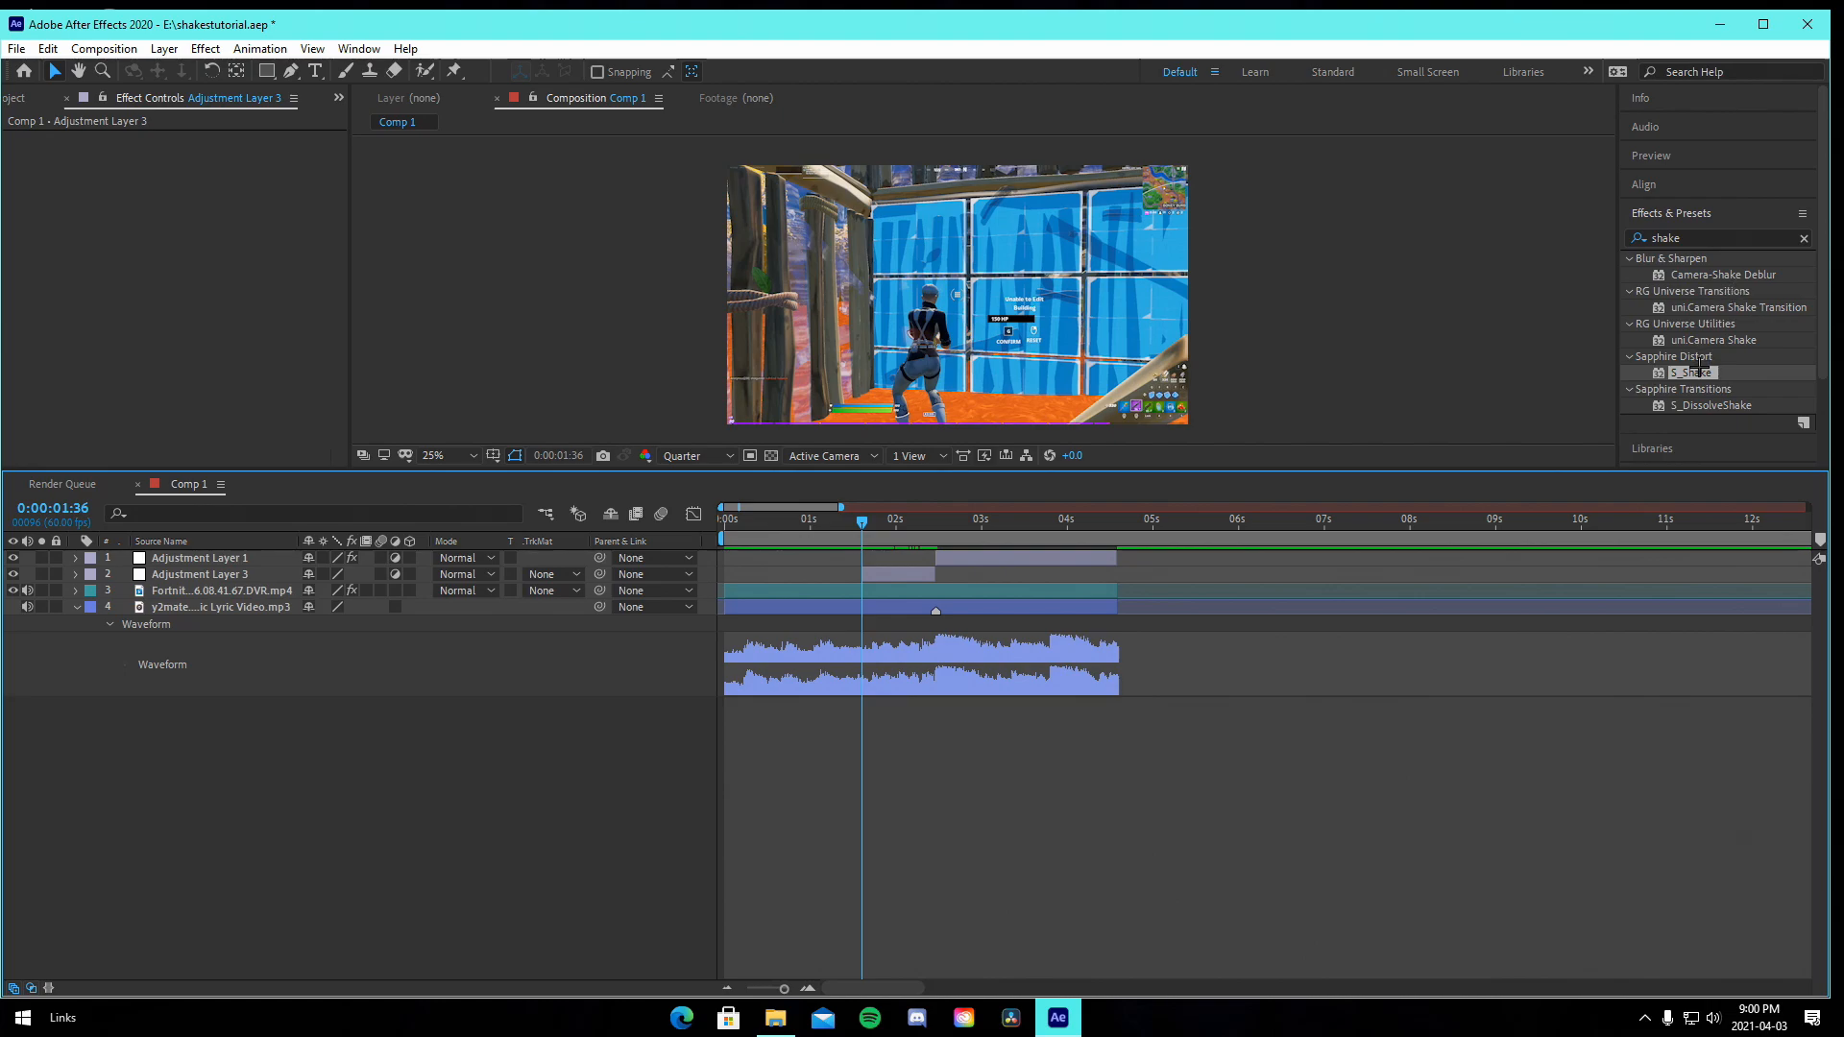
Apply the S_Shake effect to the adjustment layer that ends at the music marker.
drag(1698, 370, 896, 573)
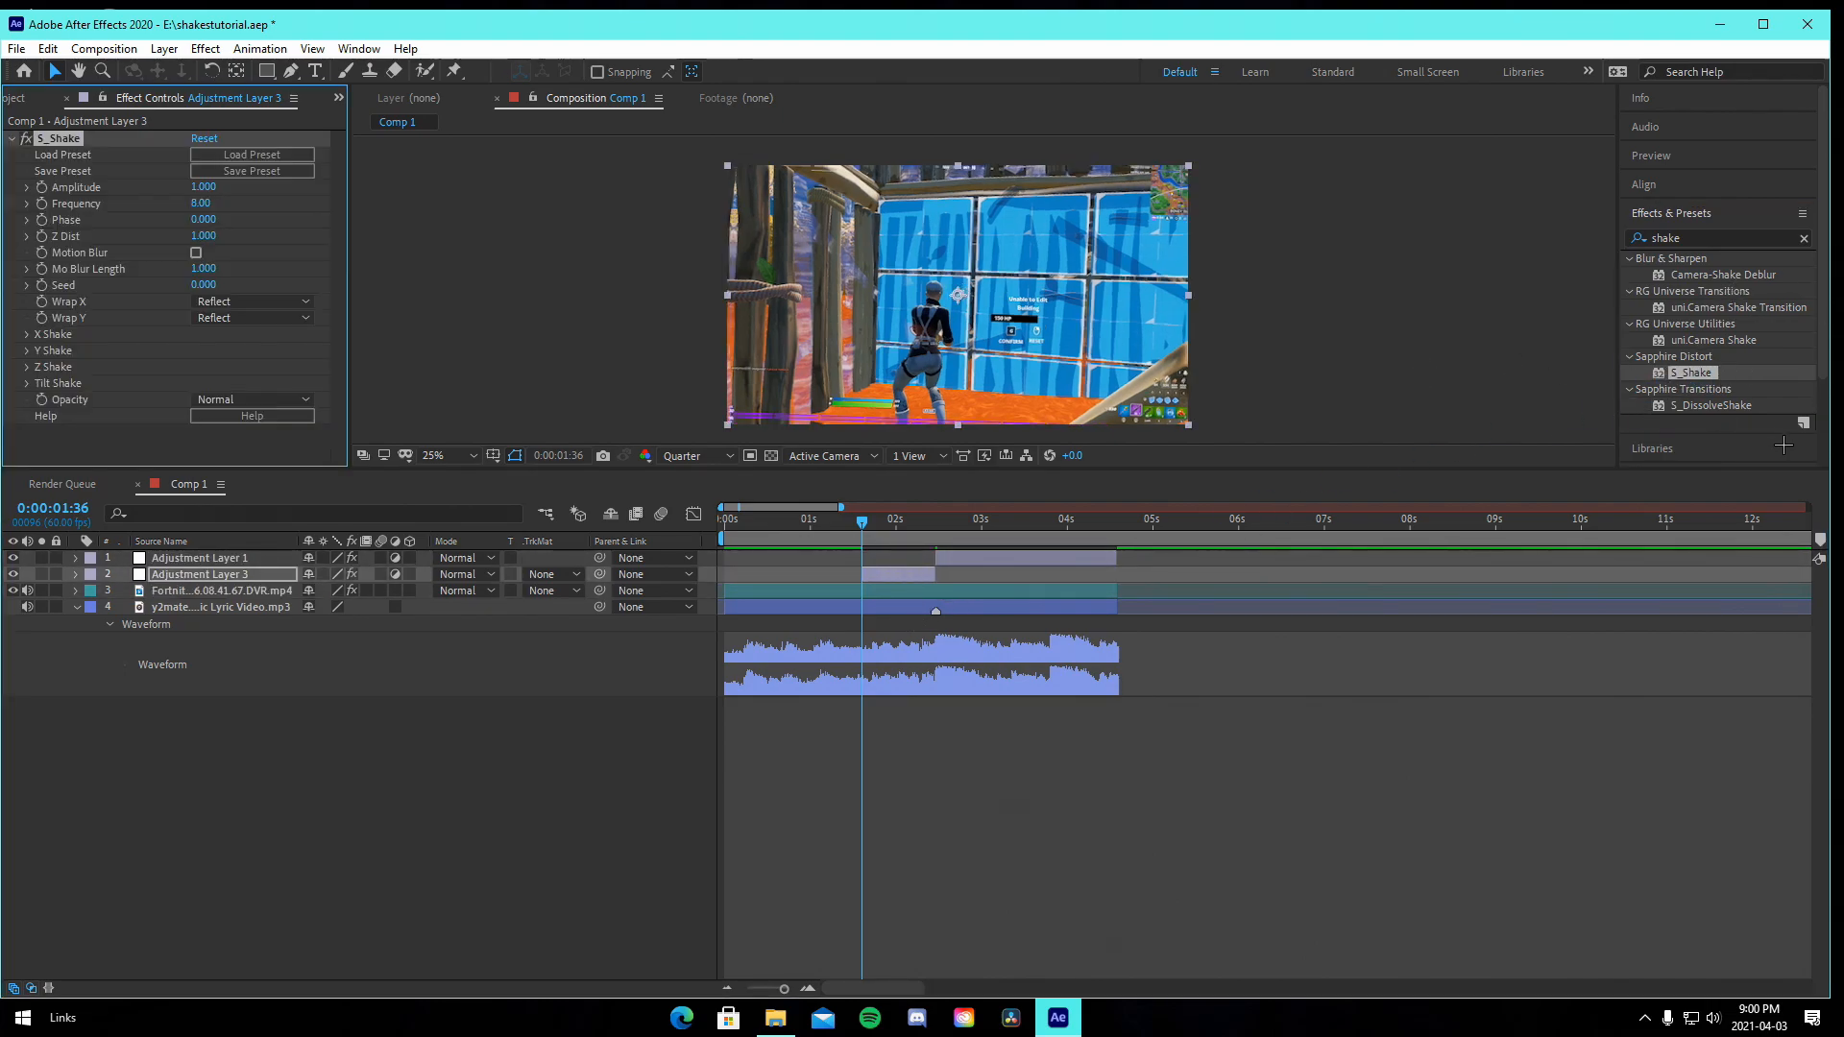
click(1215, 751)
click(889, 574)
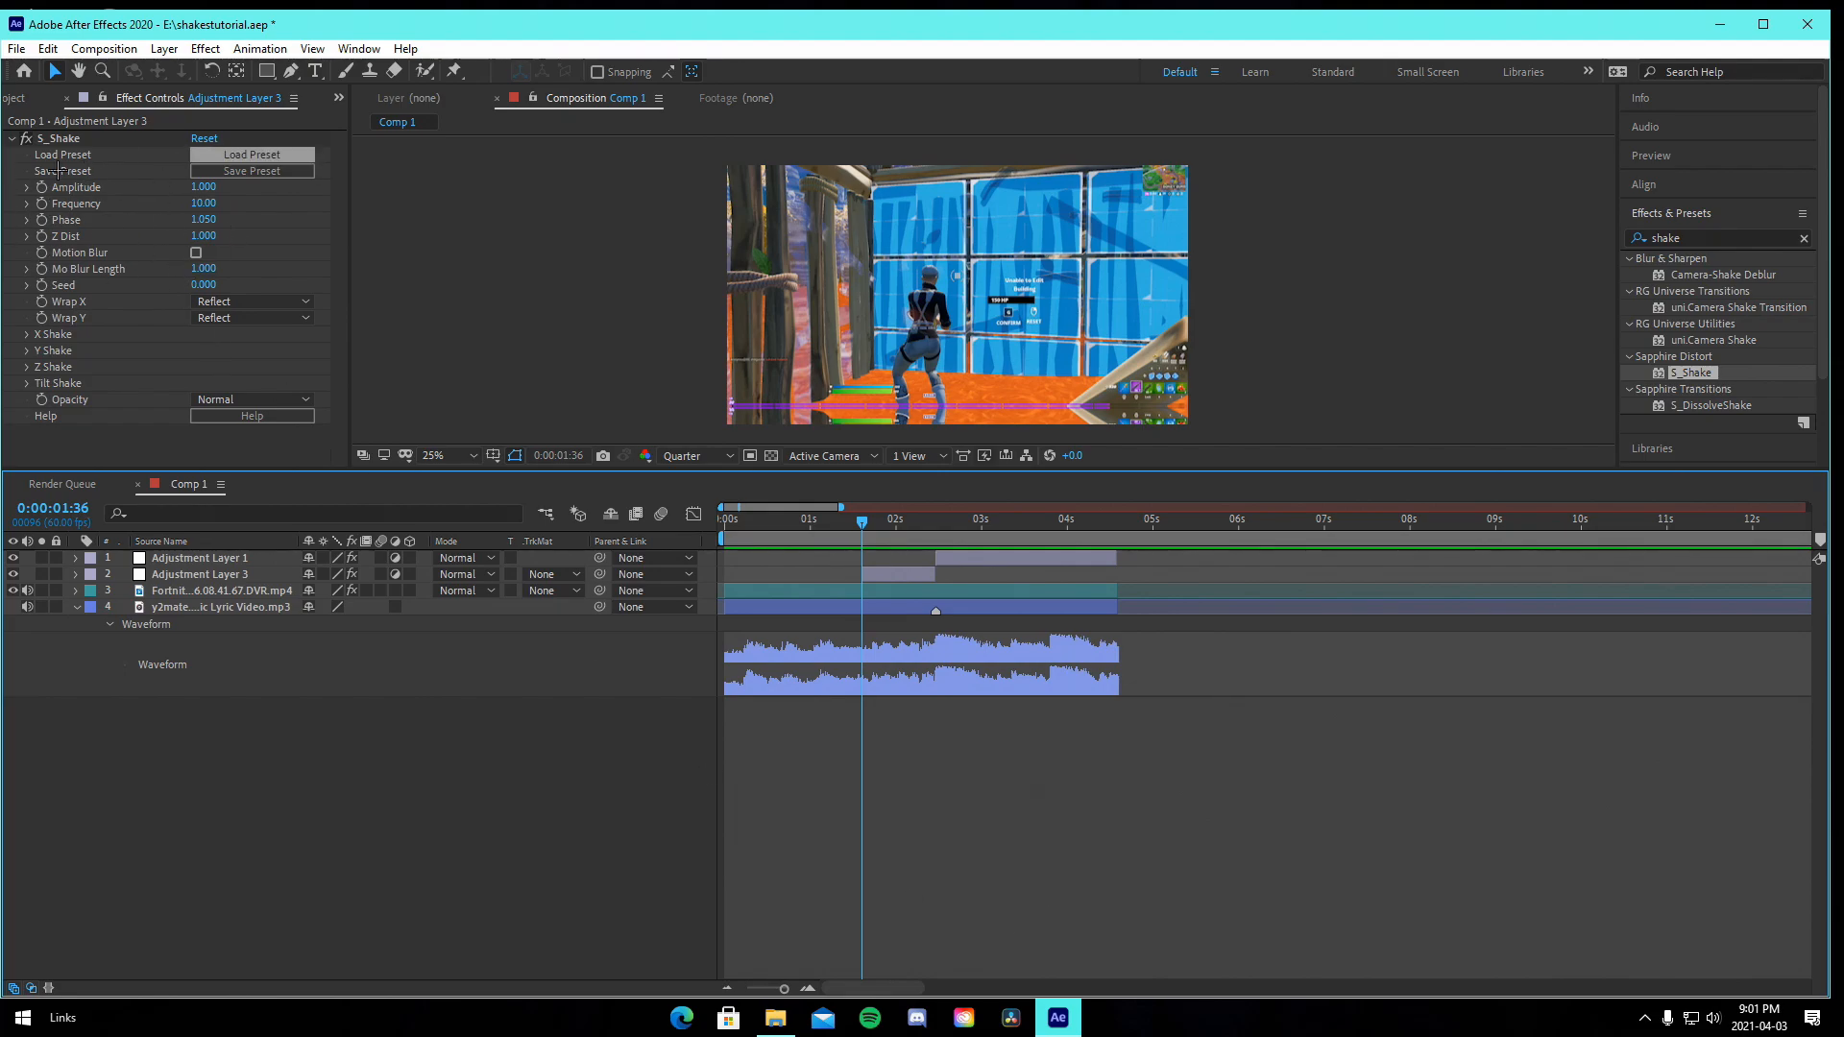
Examine the Y, Z and Tilt Shake settings of S_Shake on the adjustment layer before the marker.
click(26, 350)
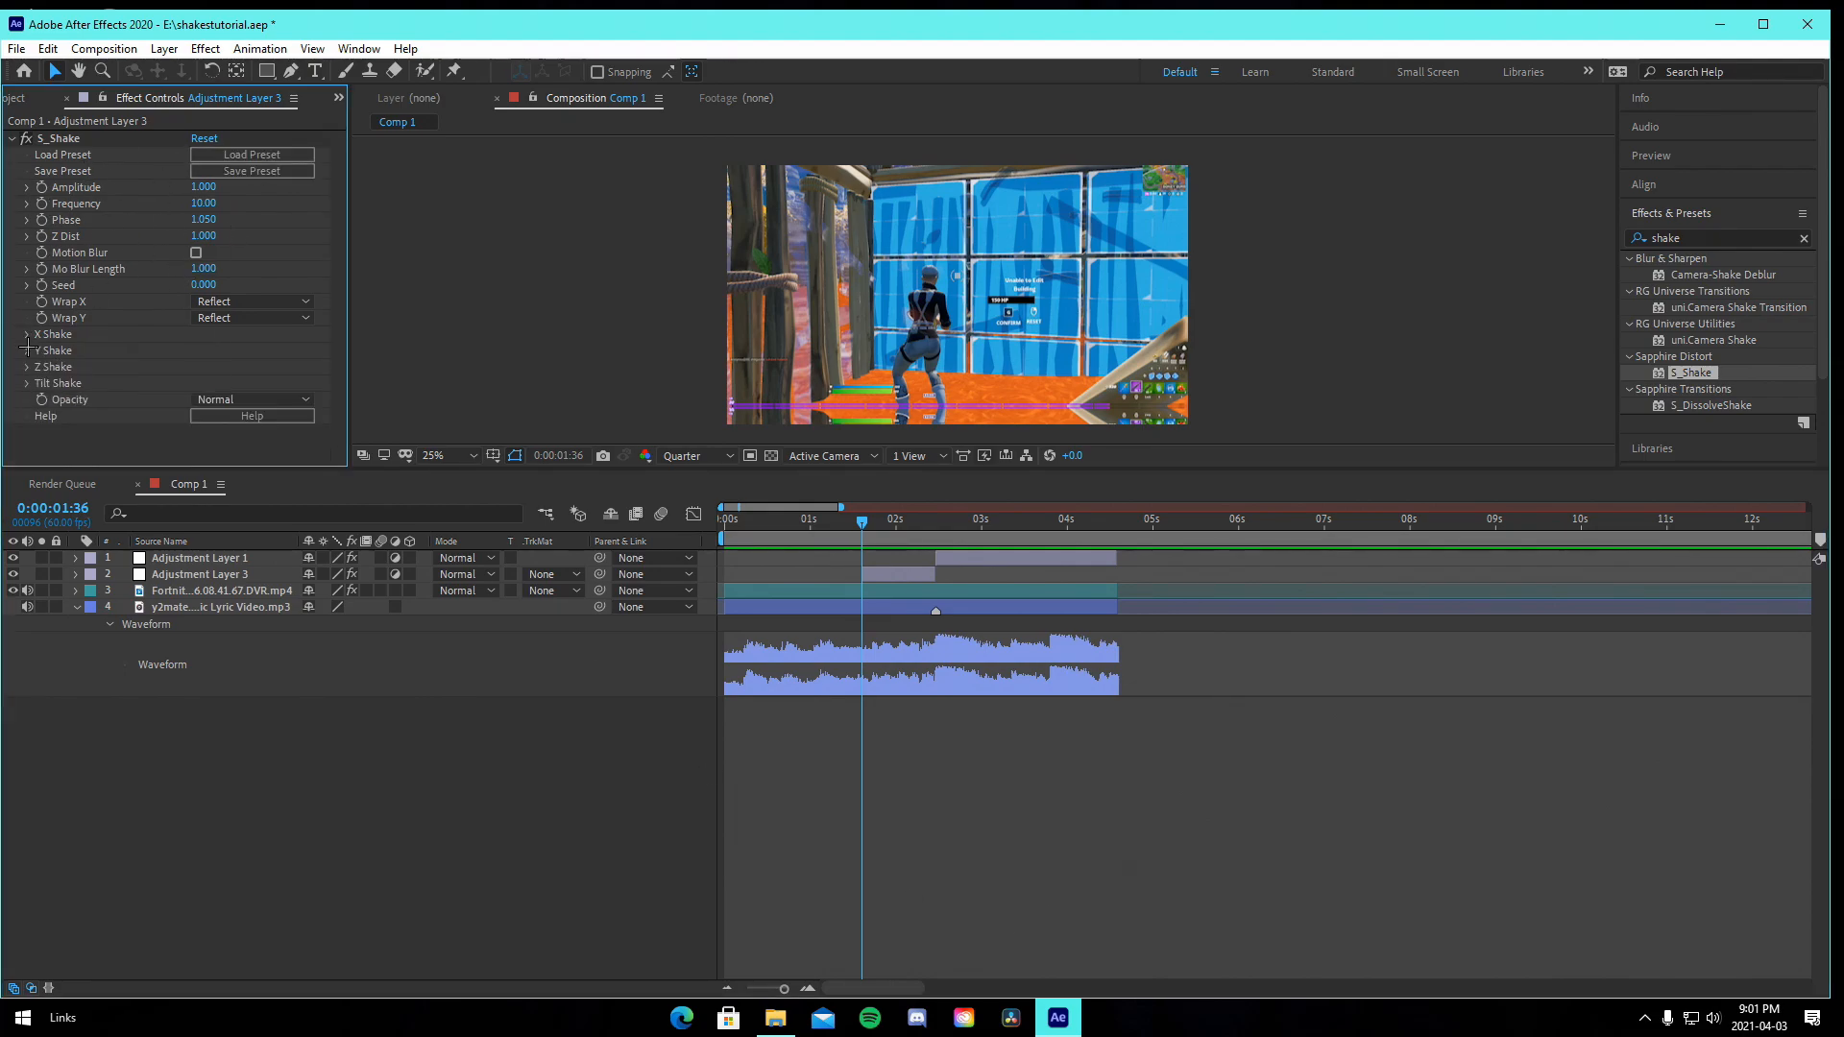
click(28, 351)
click(26, 367)
click(26, 367)
click(26, 383)
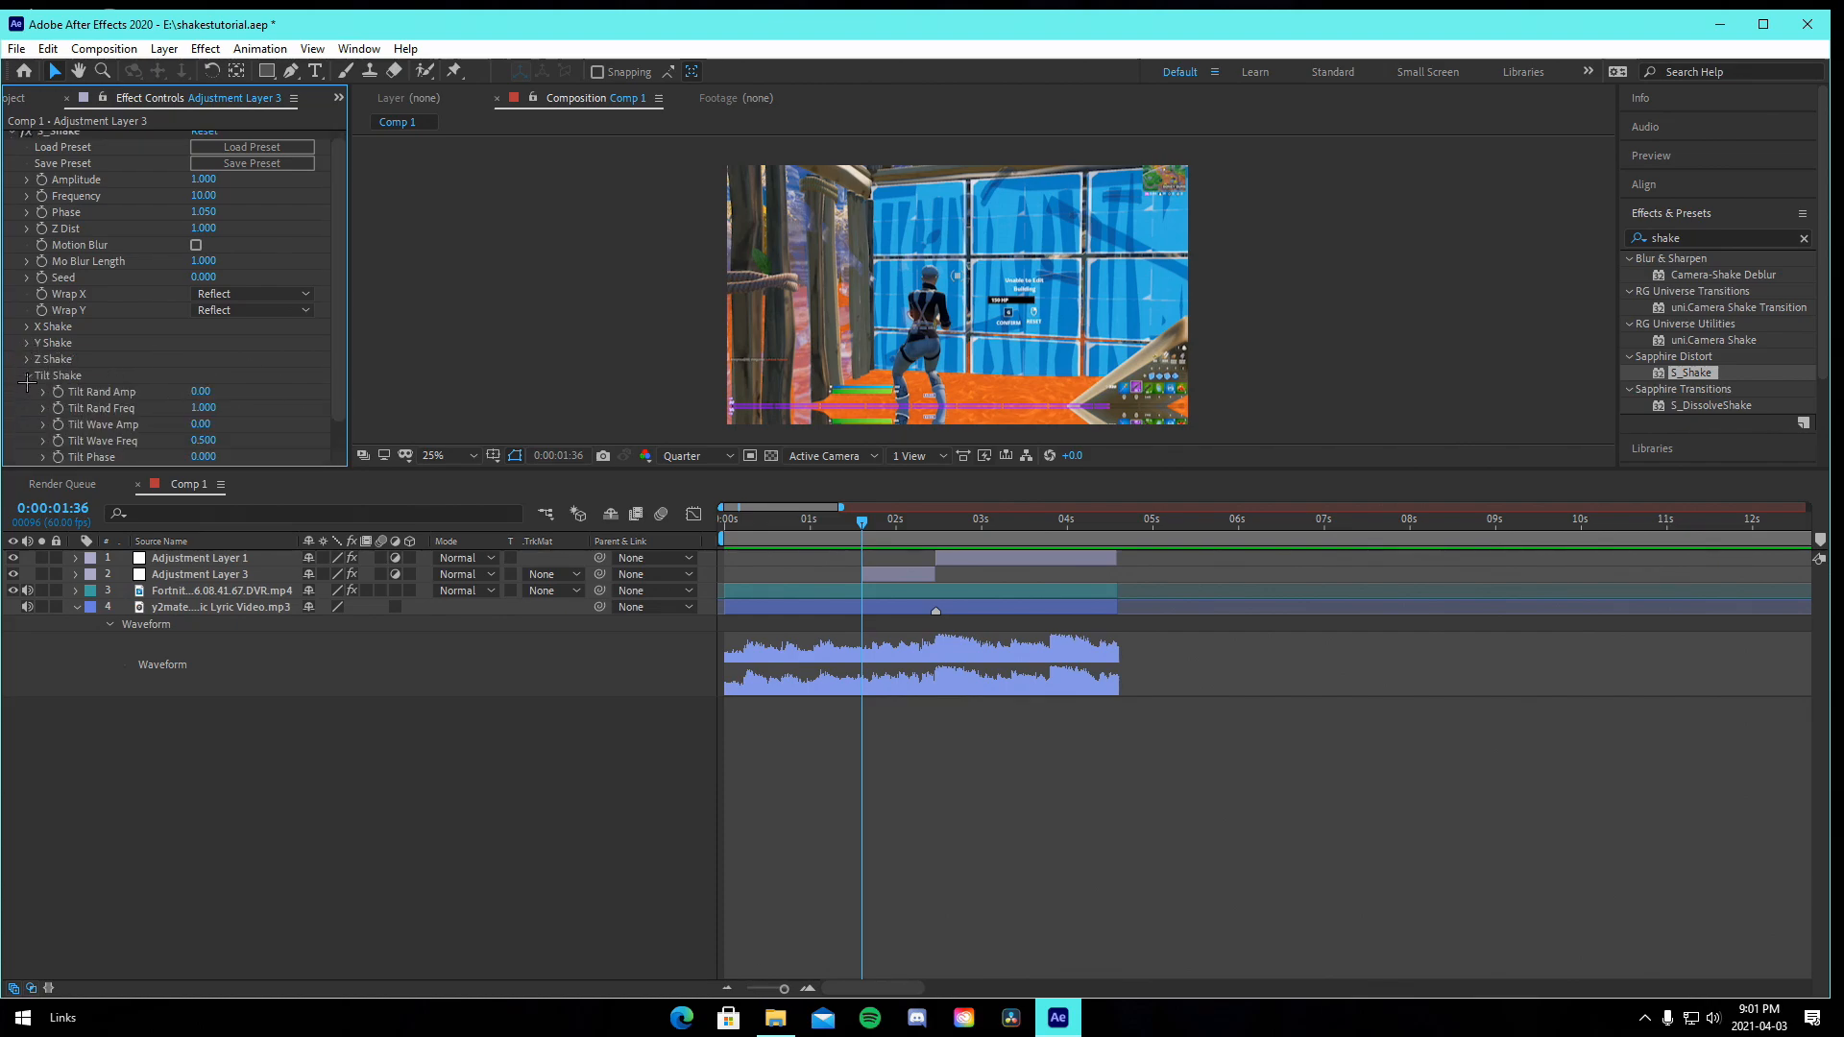
click(26, 383)
click(899, 574)
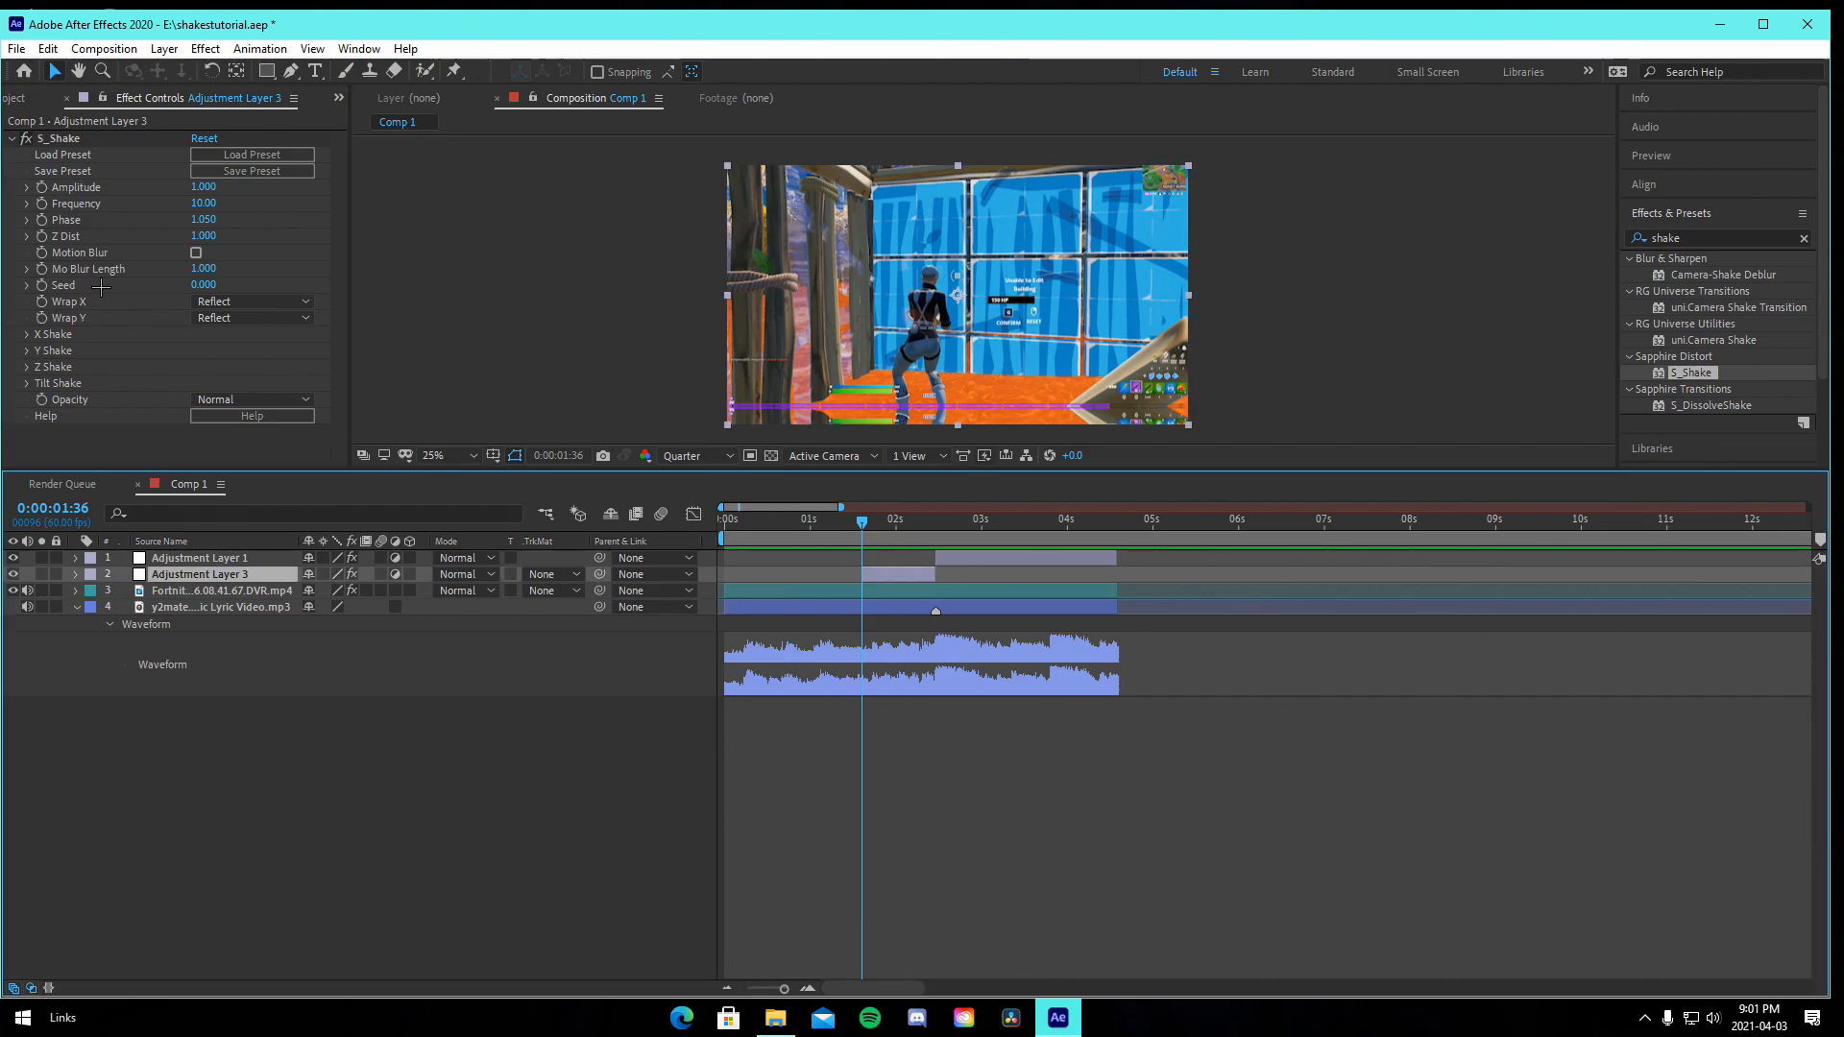
Set the S_Shake Amplitude to 0 and keyframe it at 0:00:01:36, the start of the adjustment layer before the marker.
click(202, 189)
text(1)
key(Return)
click(205, 187)
key(Return)
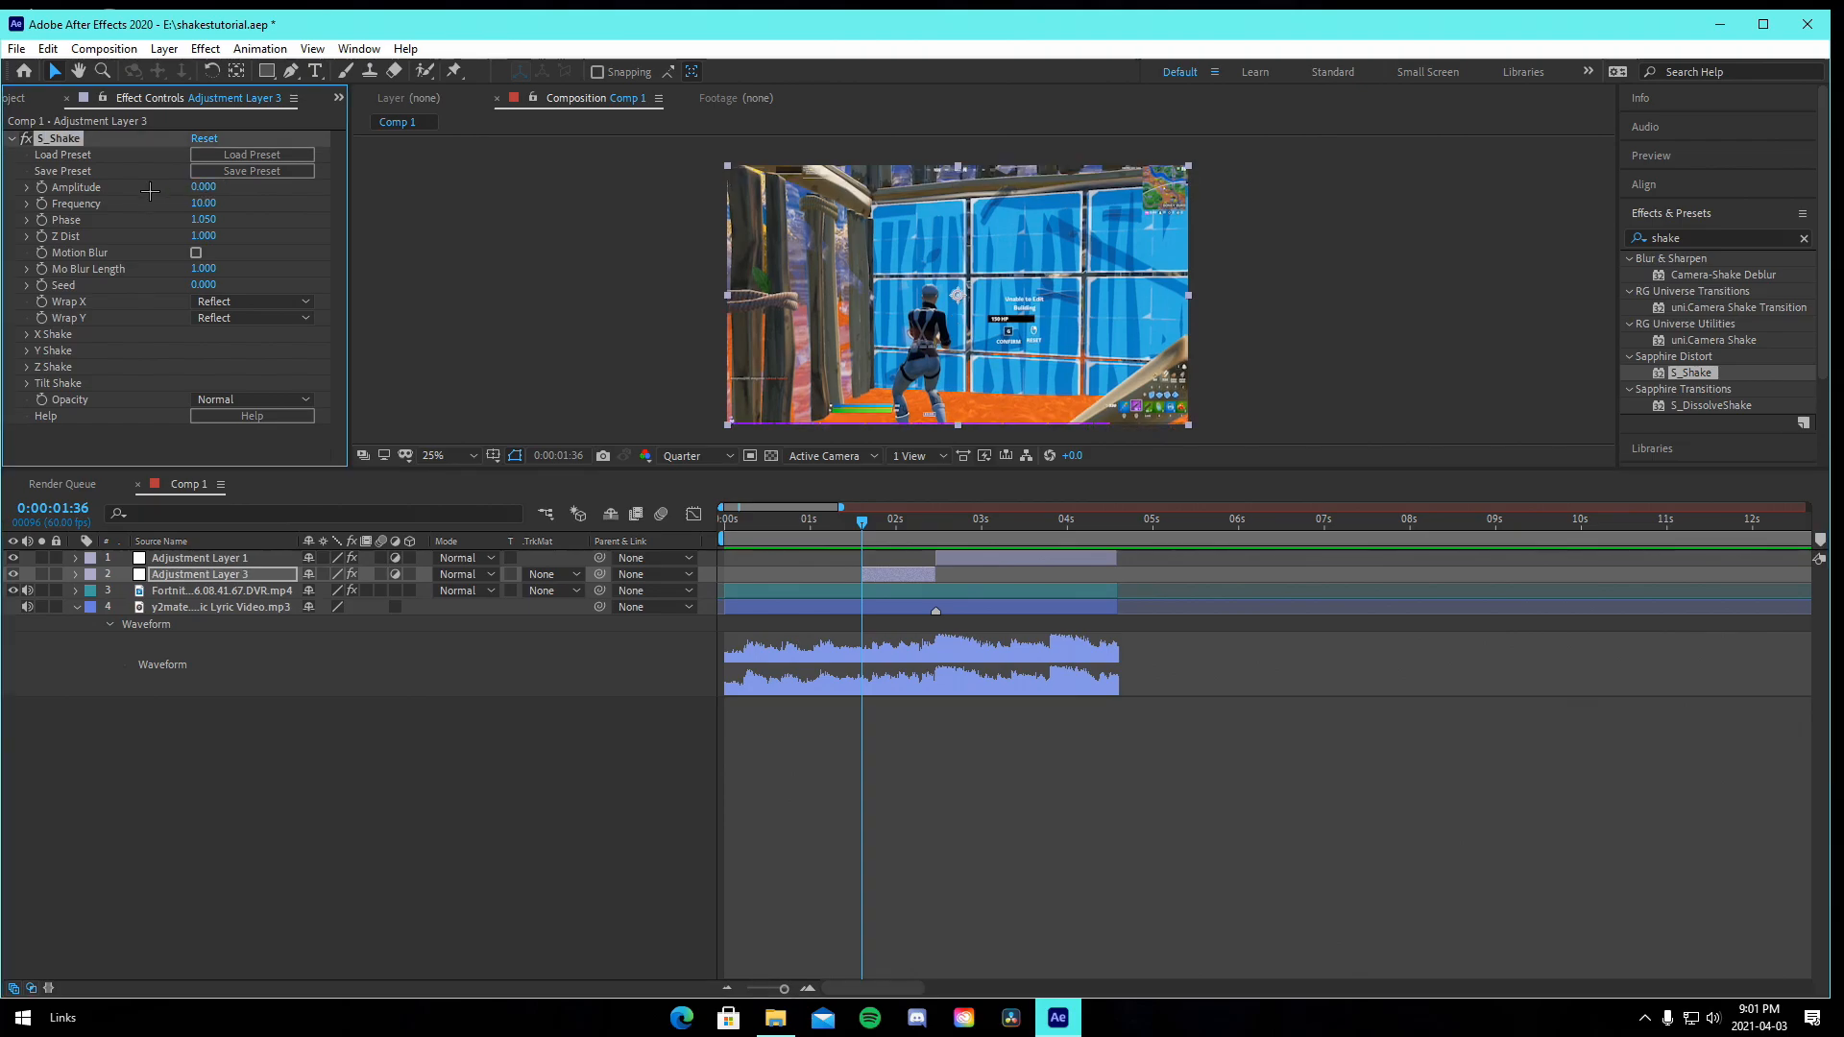
Keyframe the S_Shake Amplitude at 1 at the music marker, 0:00:02:28.
click(936, 526)
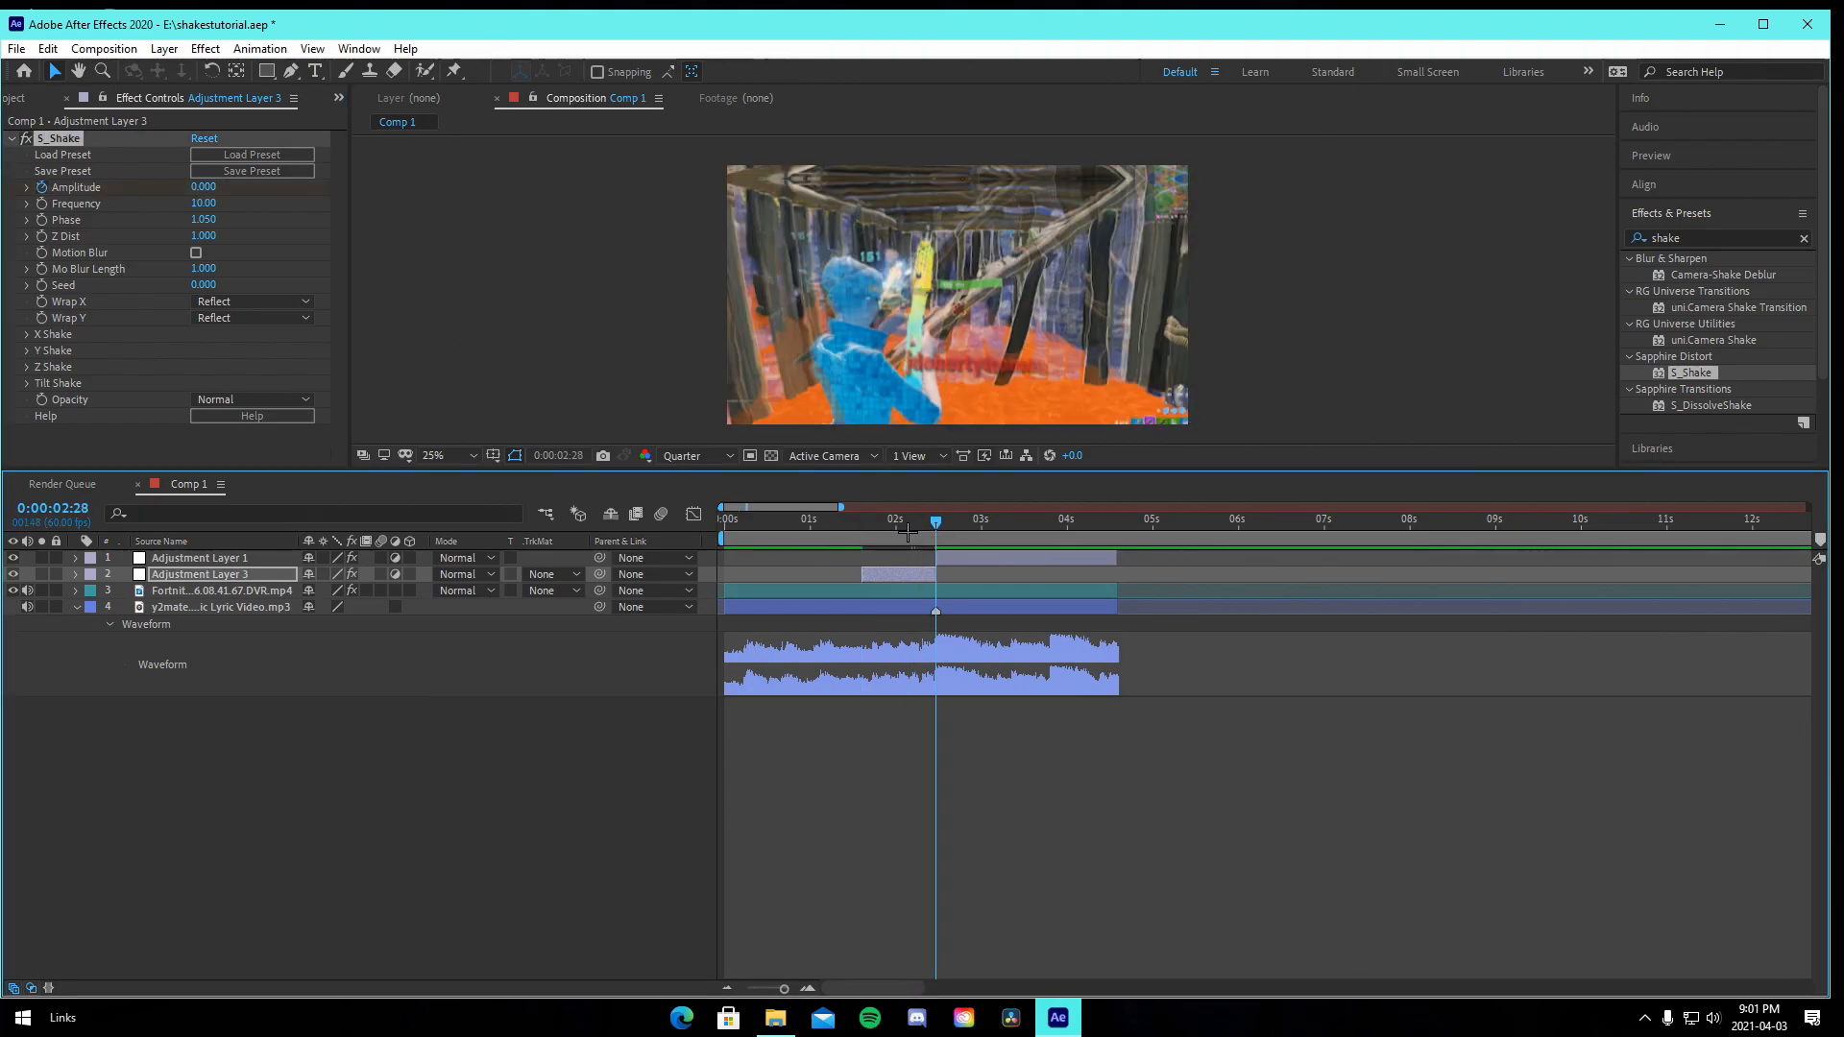
click(200, 187)
text(1)
key(Return)
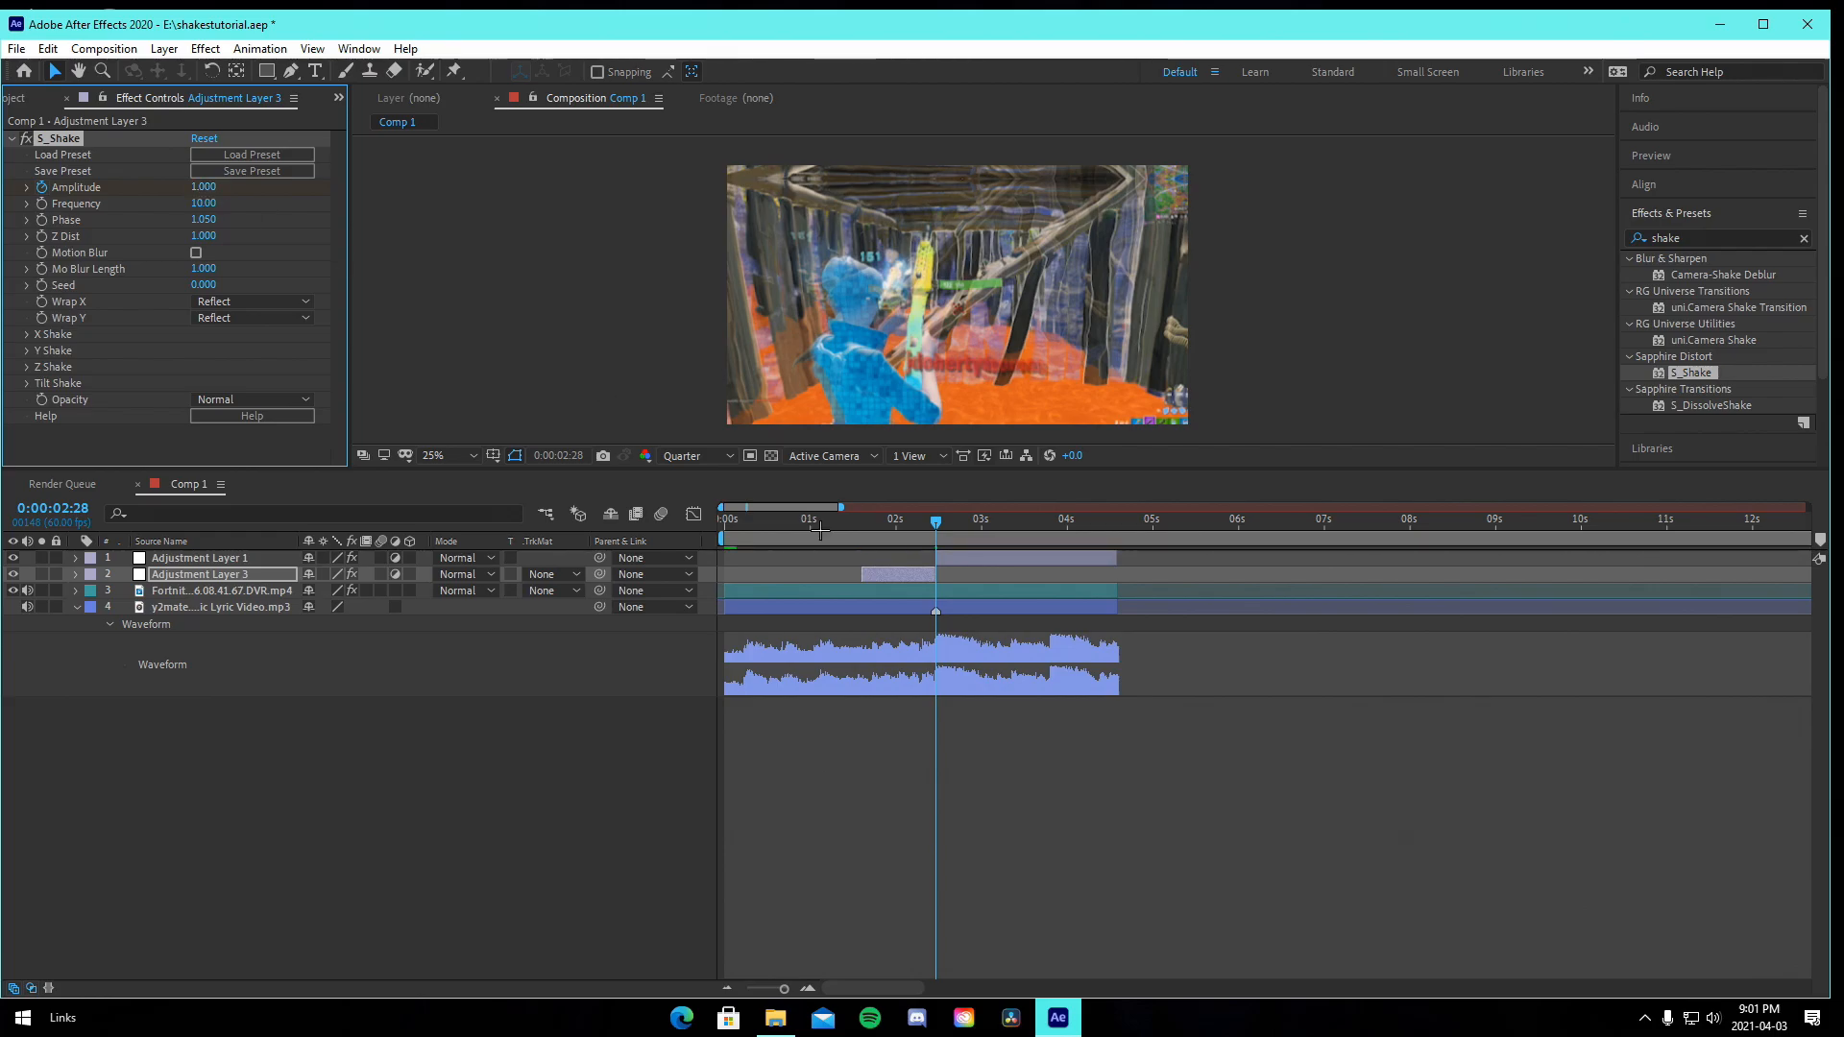
Preview the shake build-up across the adjustment layer leading into the music marker.
click(868, 913)
click(808, 988)
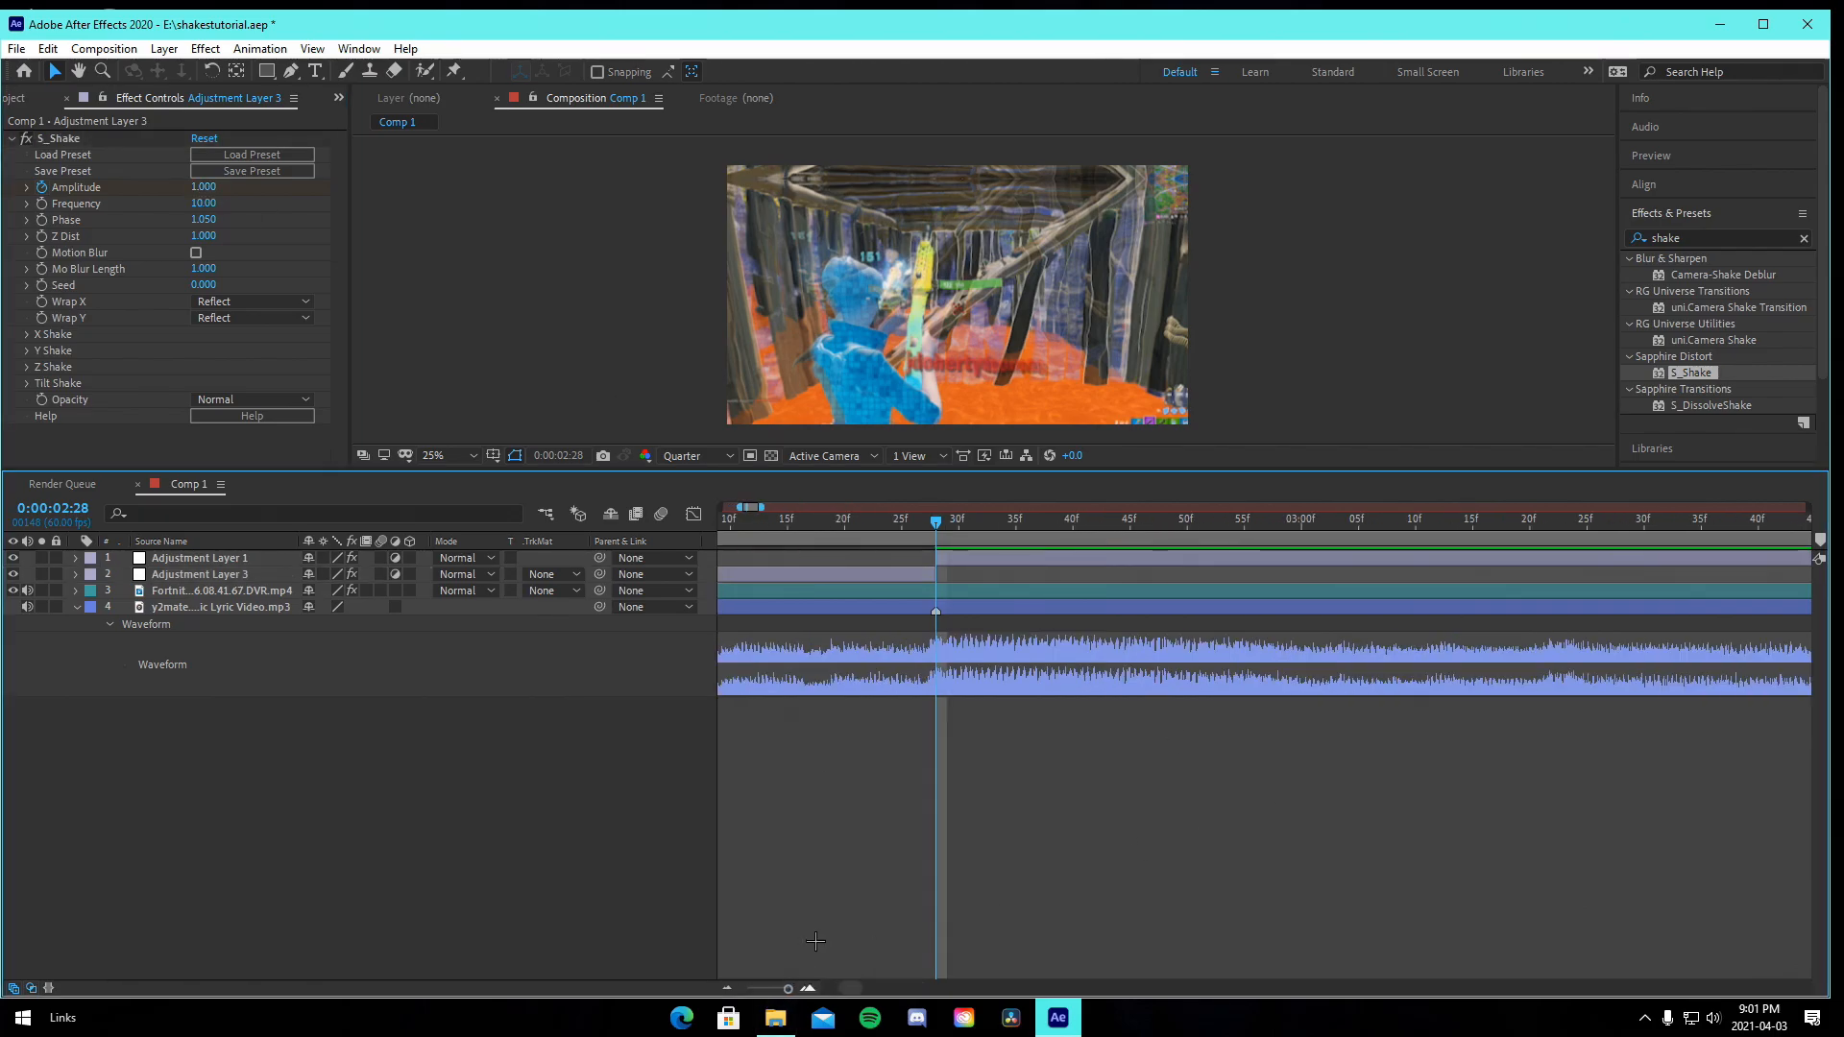
scroll(927, 837, left, 5)
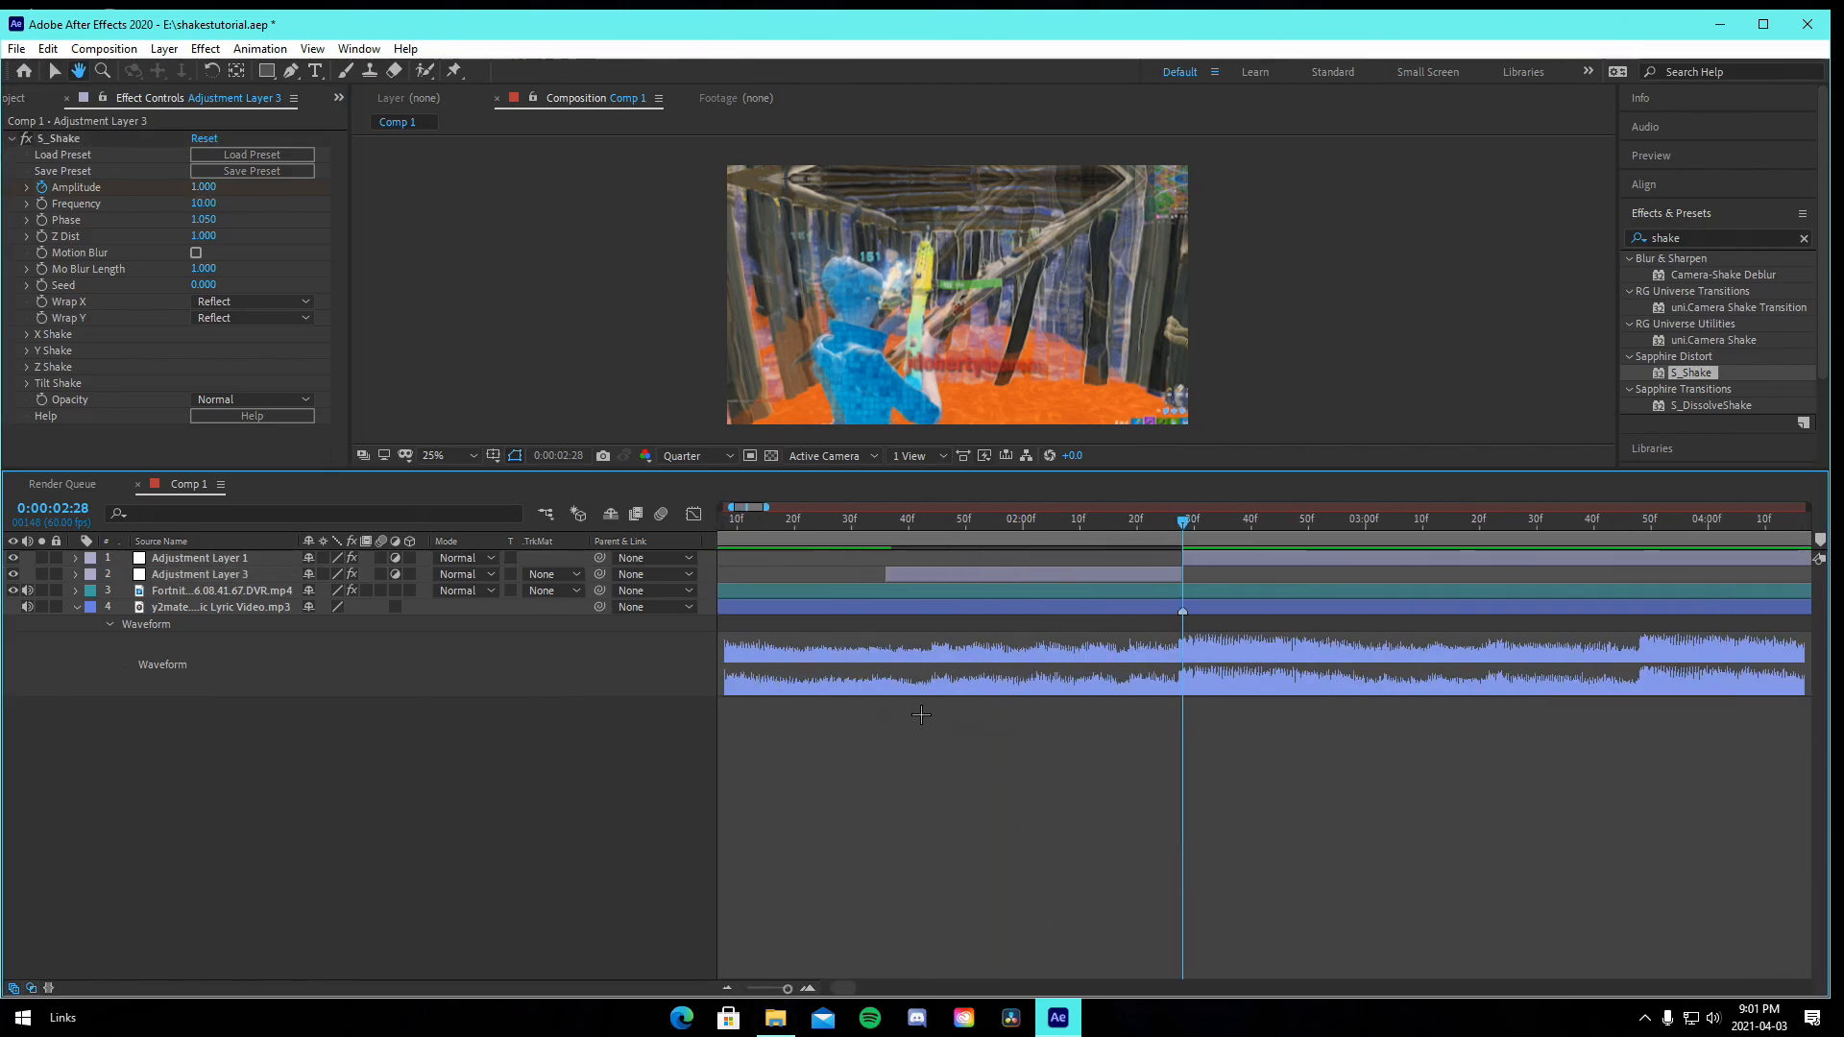
drag(880, 519, 969, 527)
key(space)
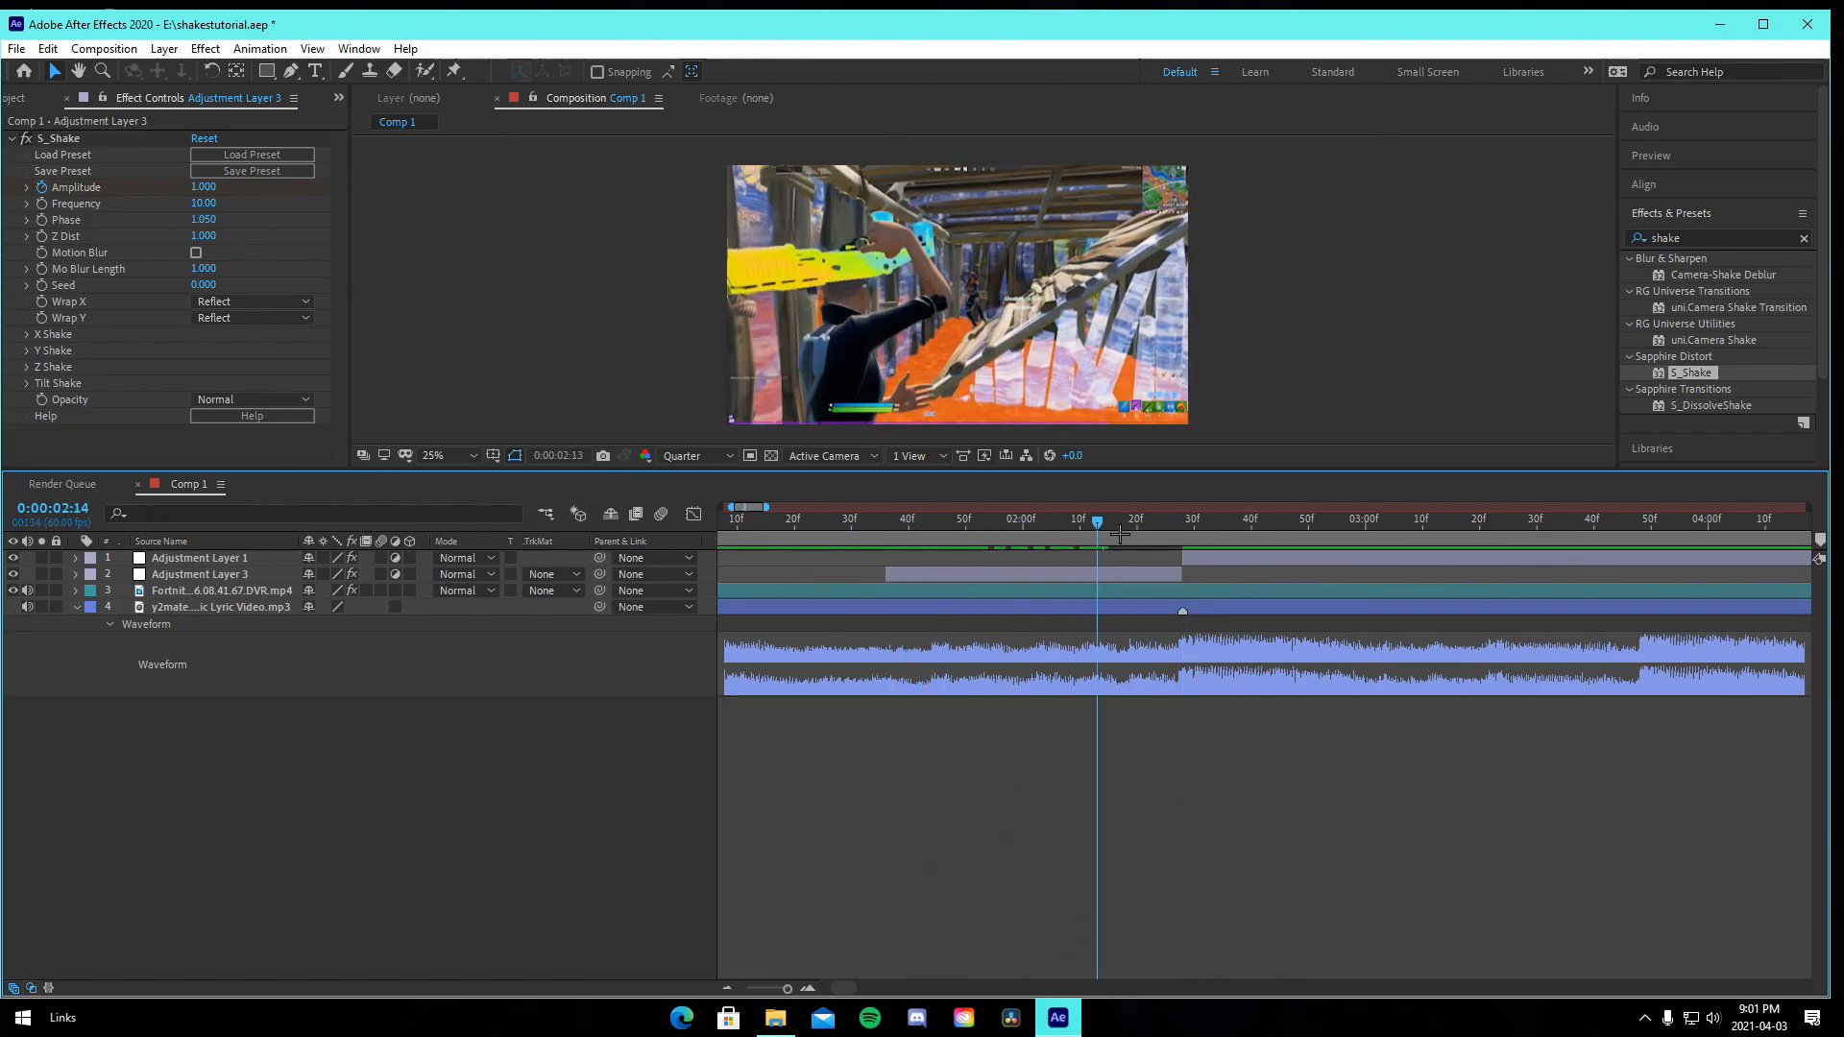
key(space)
key(space)
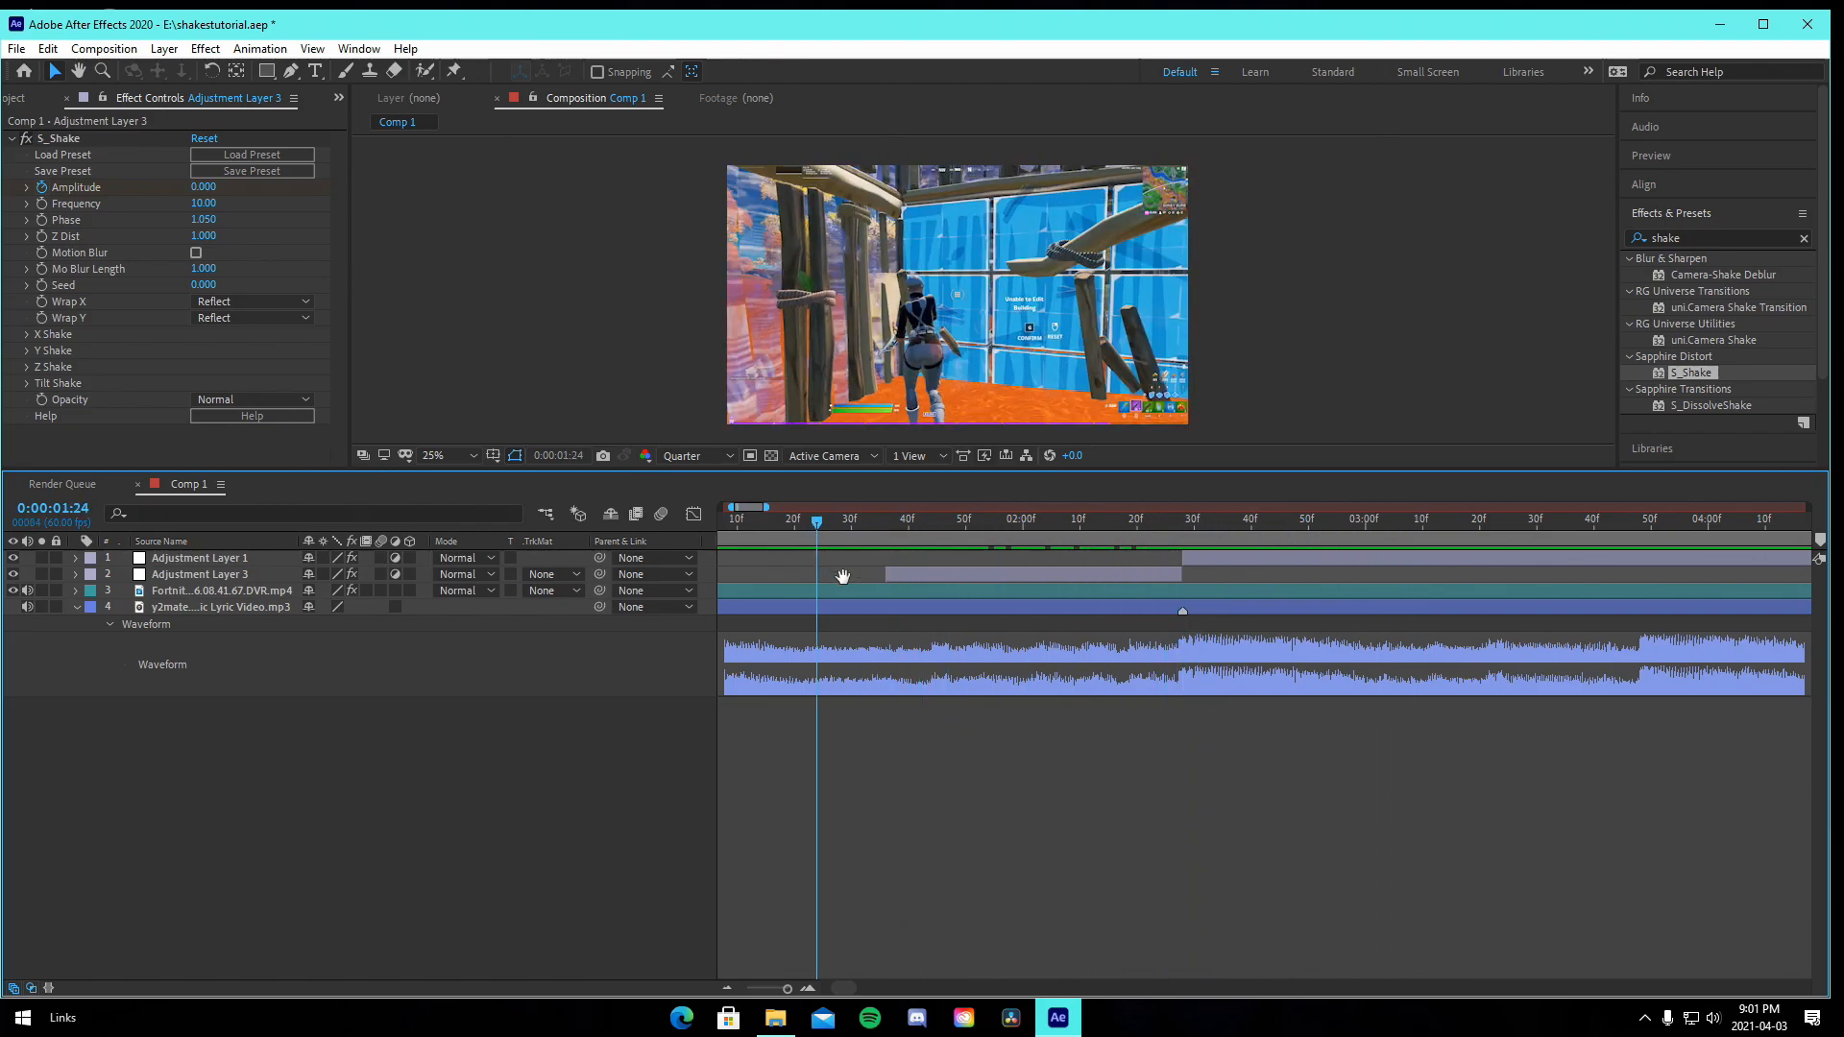